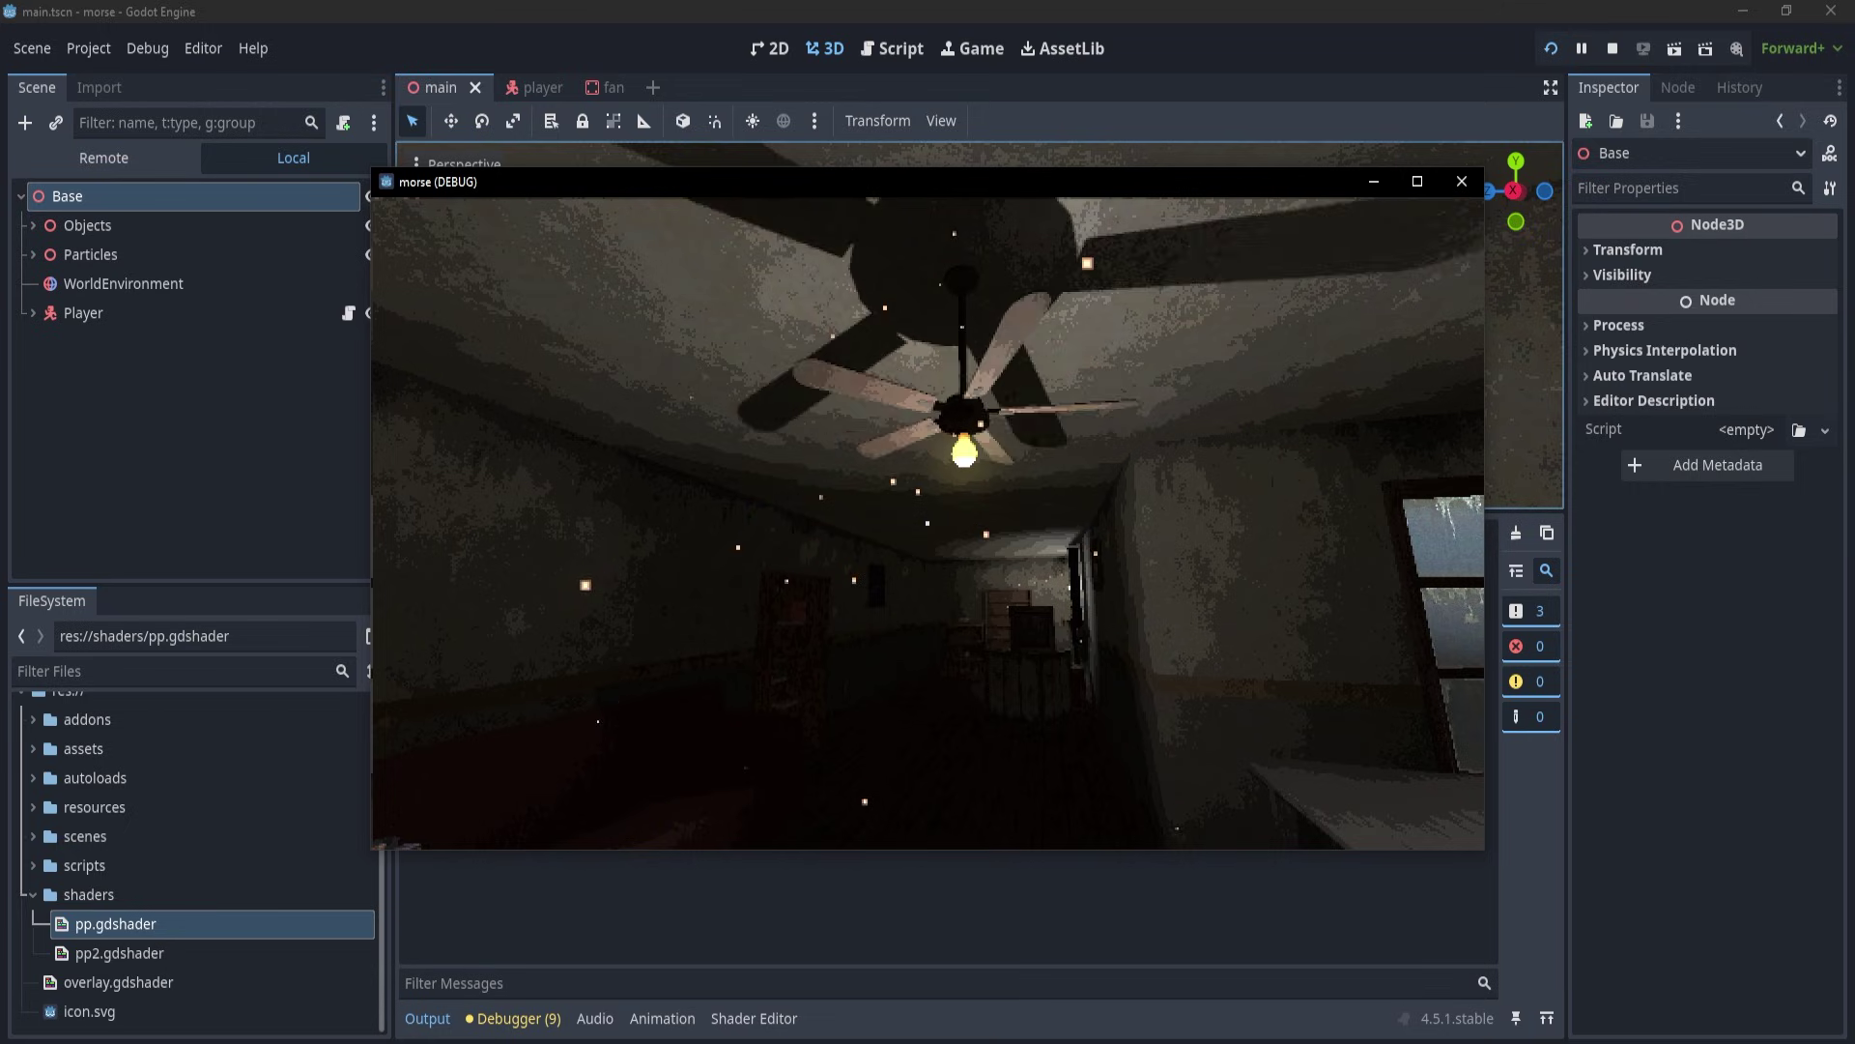
Step: Stop the running game and add a GPUParticles3D child node under Base
{"action": "key", "text": "Escape"}
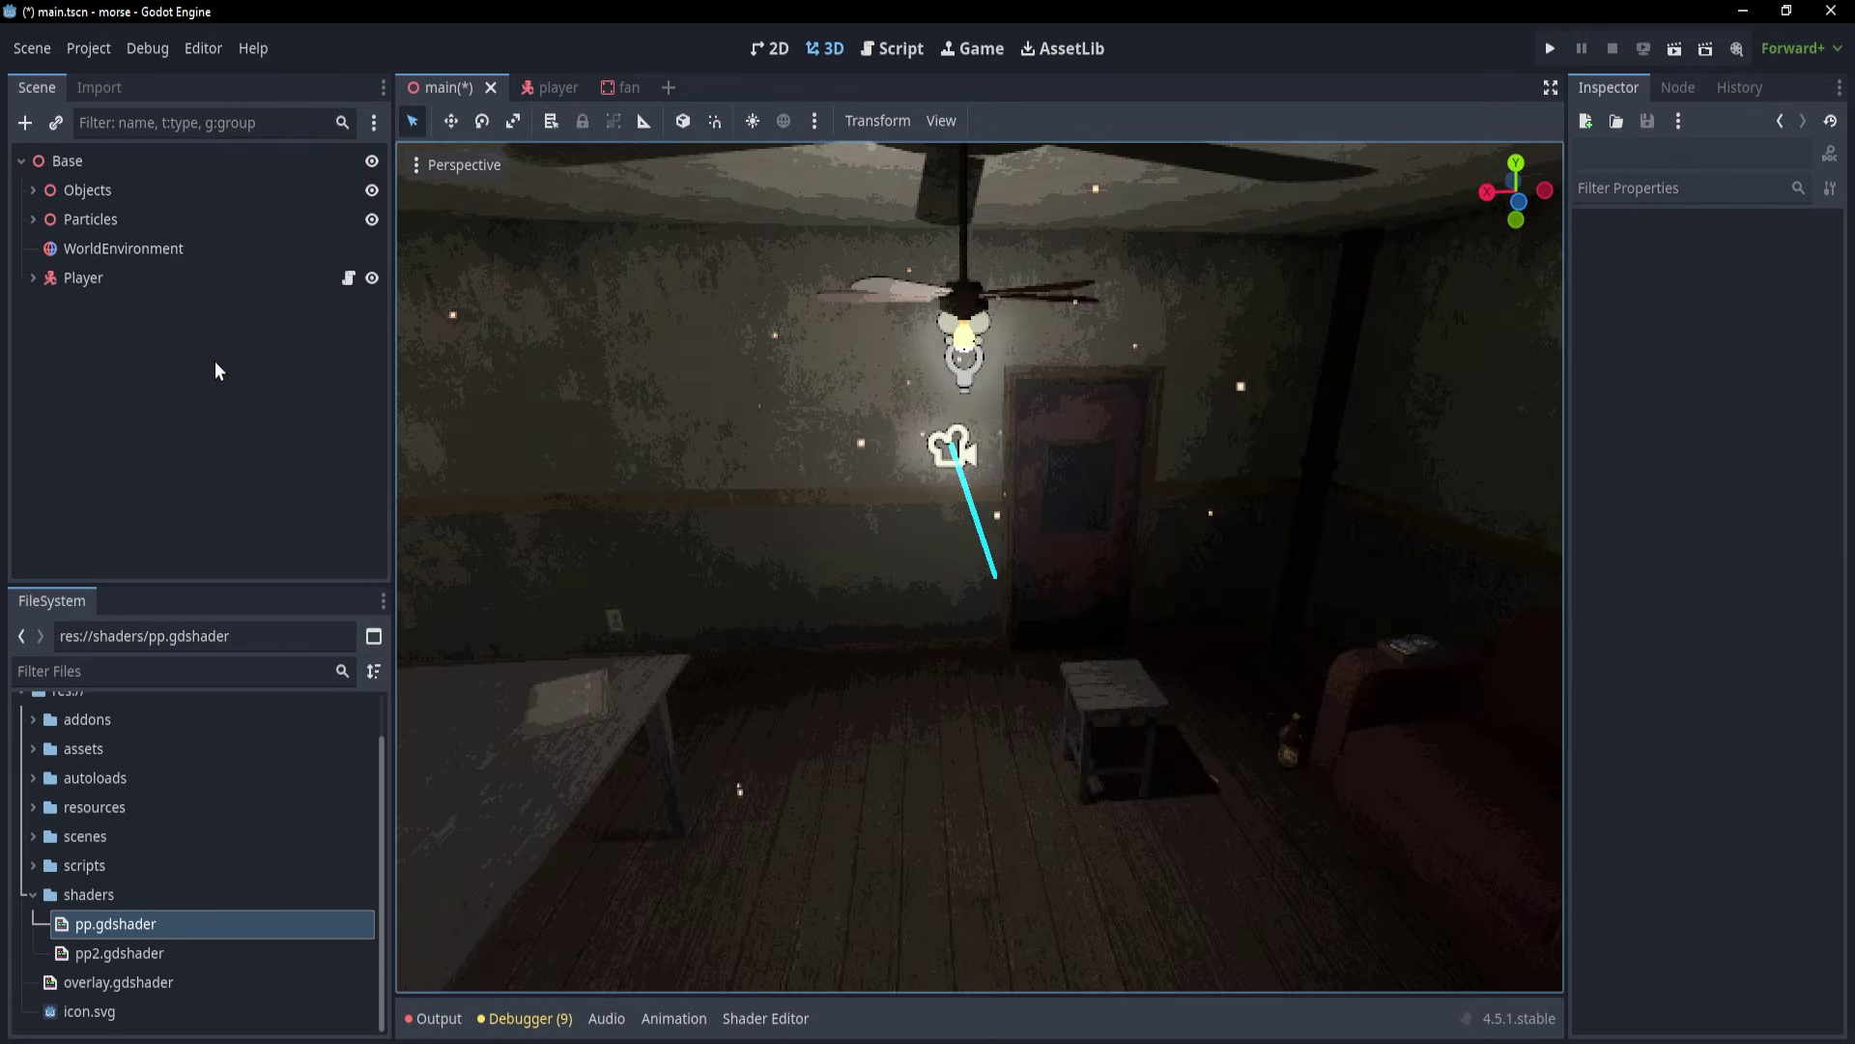
{"action": "right_click", "coordinate": [60, 165]}
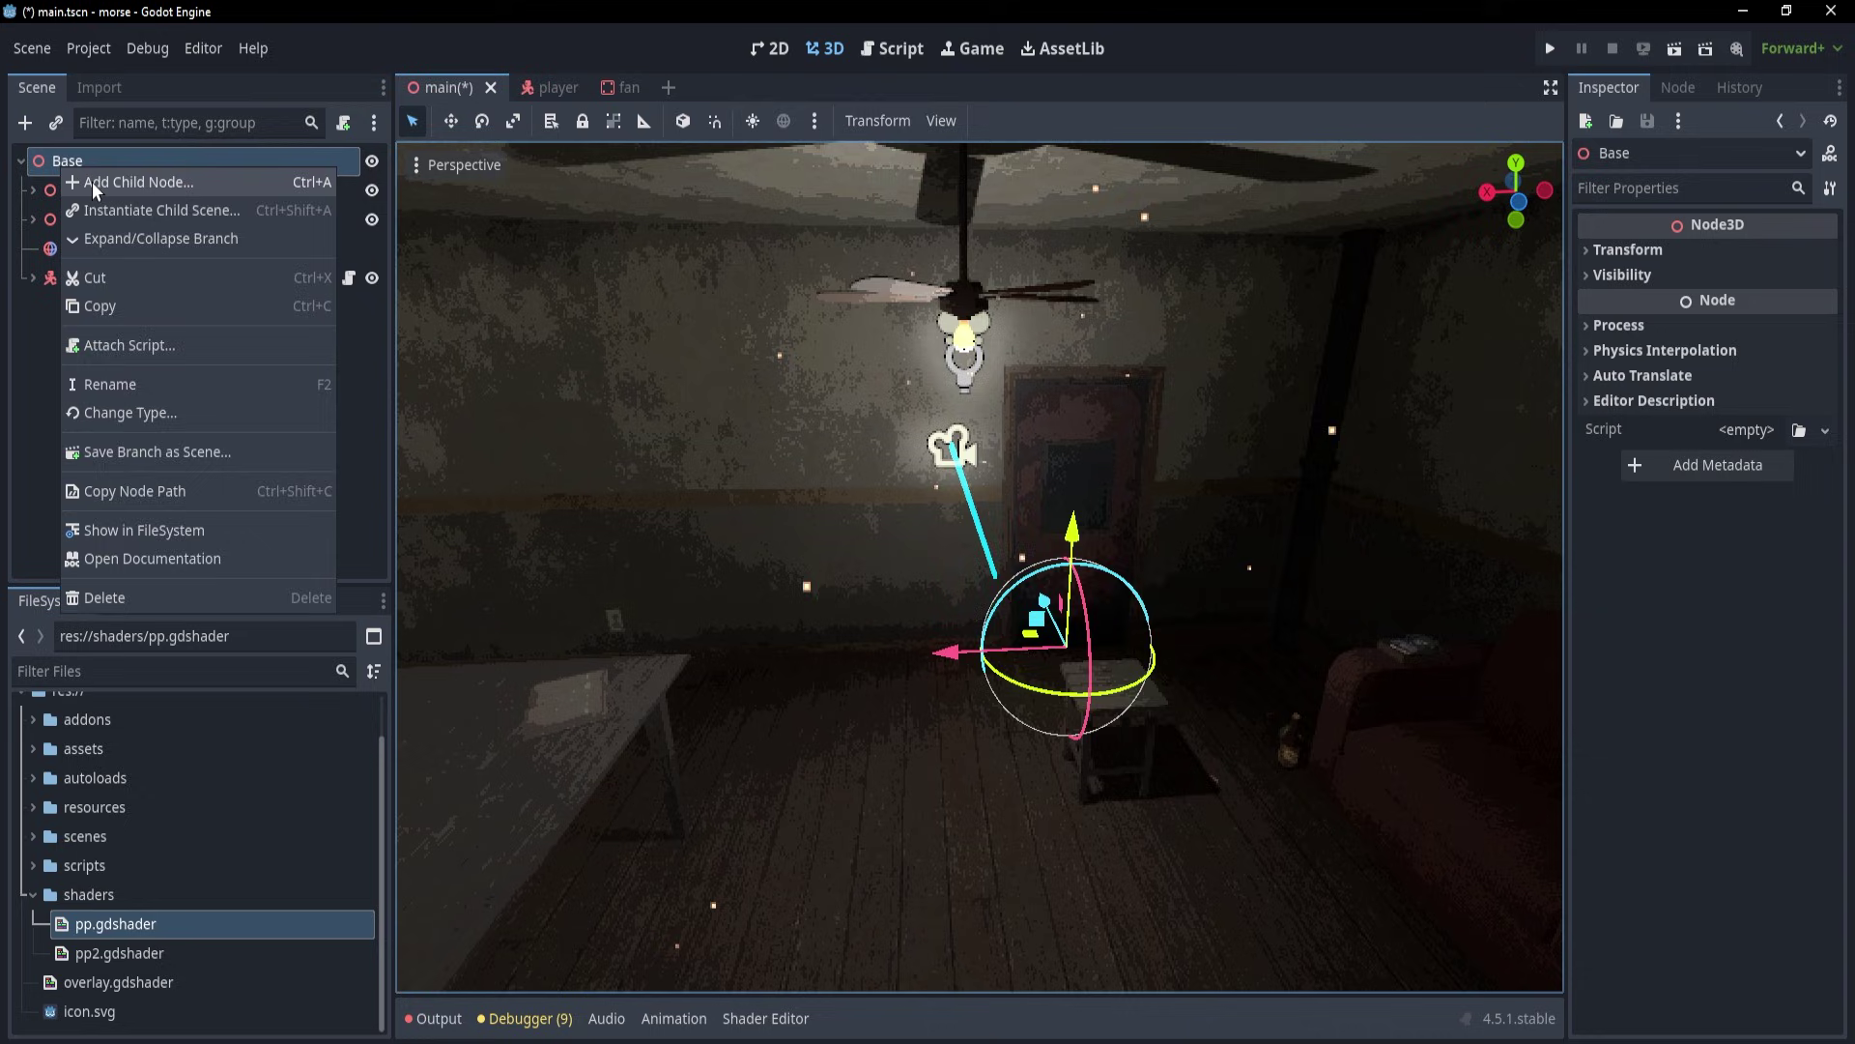
{"action": "left_click", "coordinate": [91, 181]}
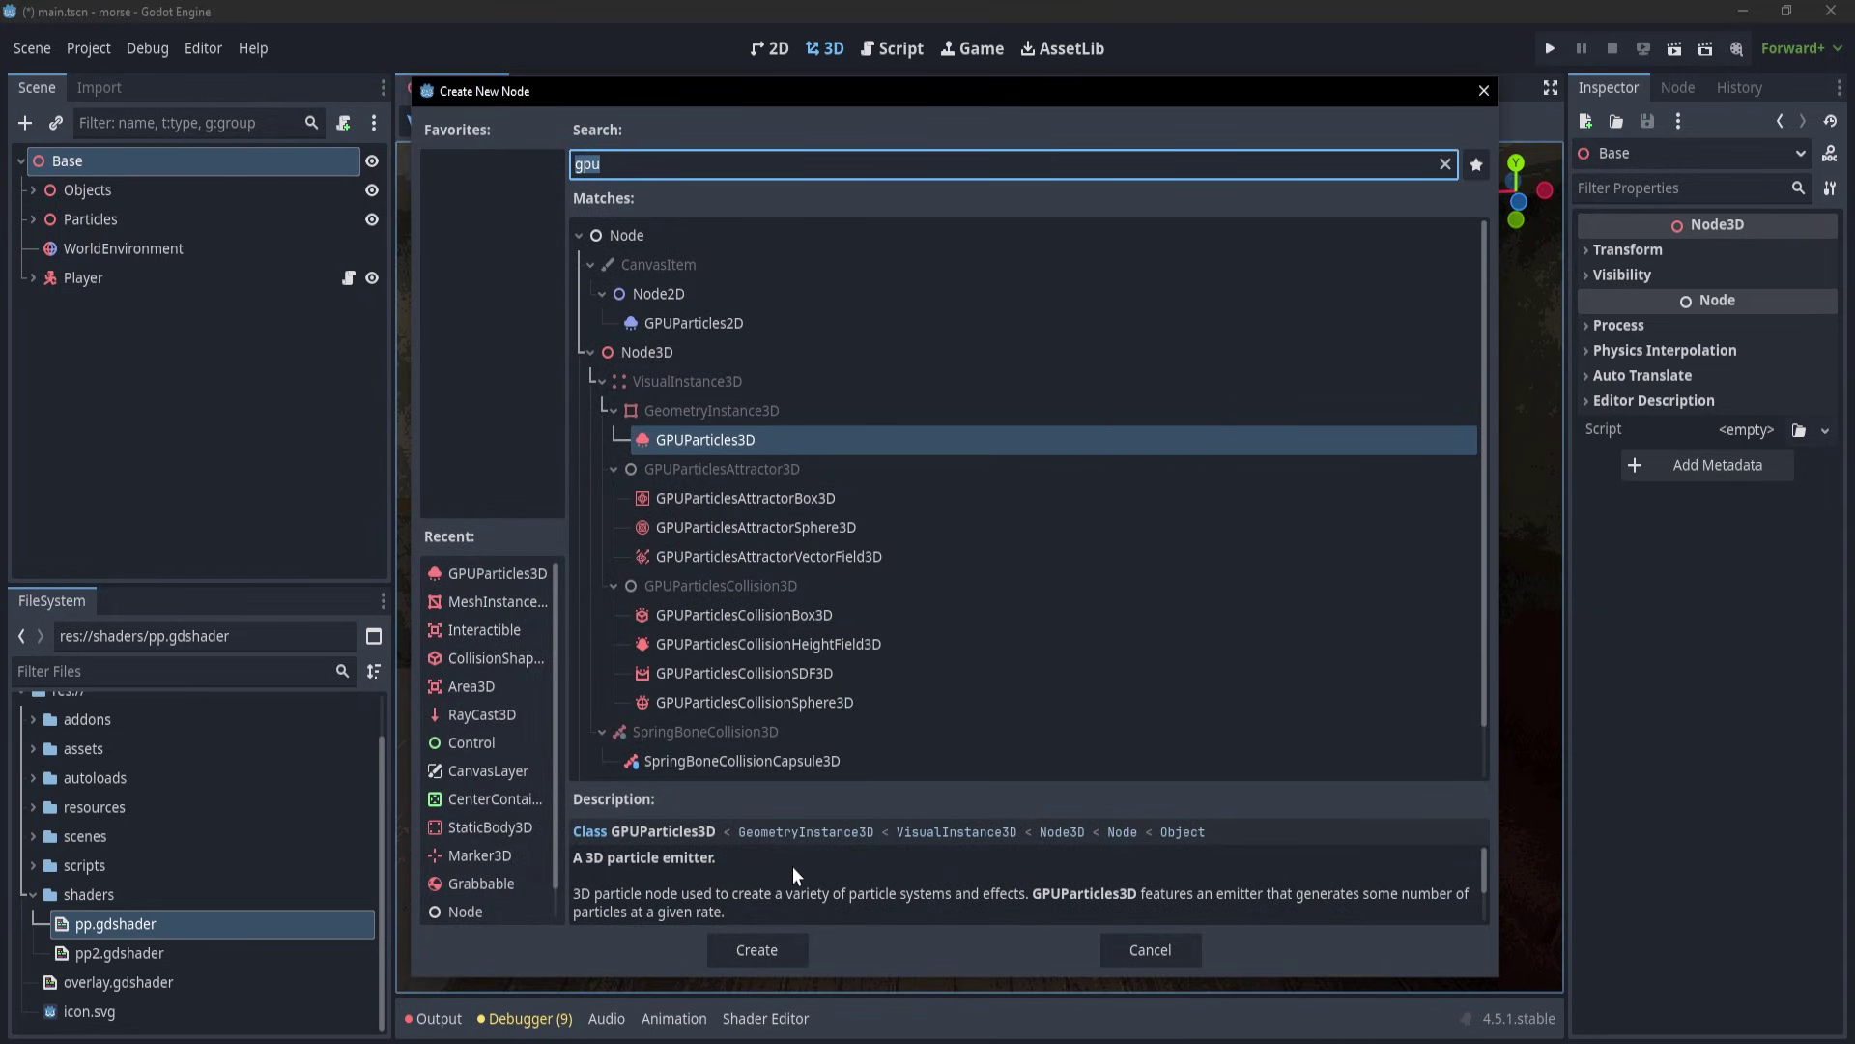
{"action": "left_click", "coordinate": [759, 950]}
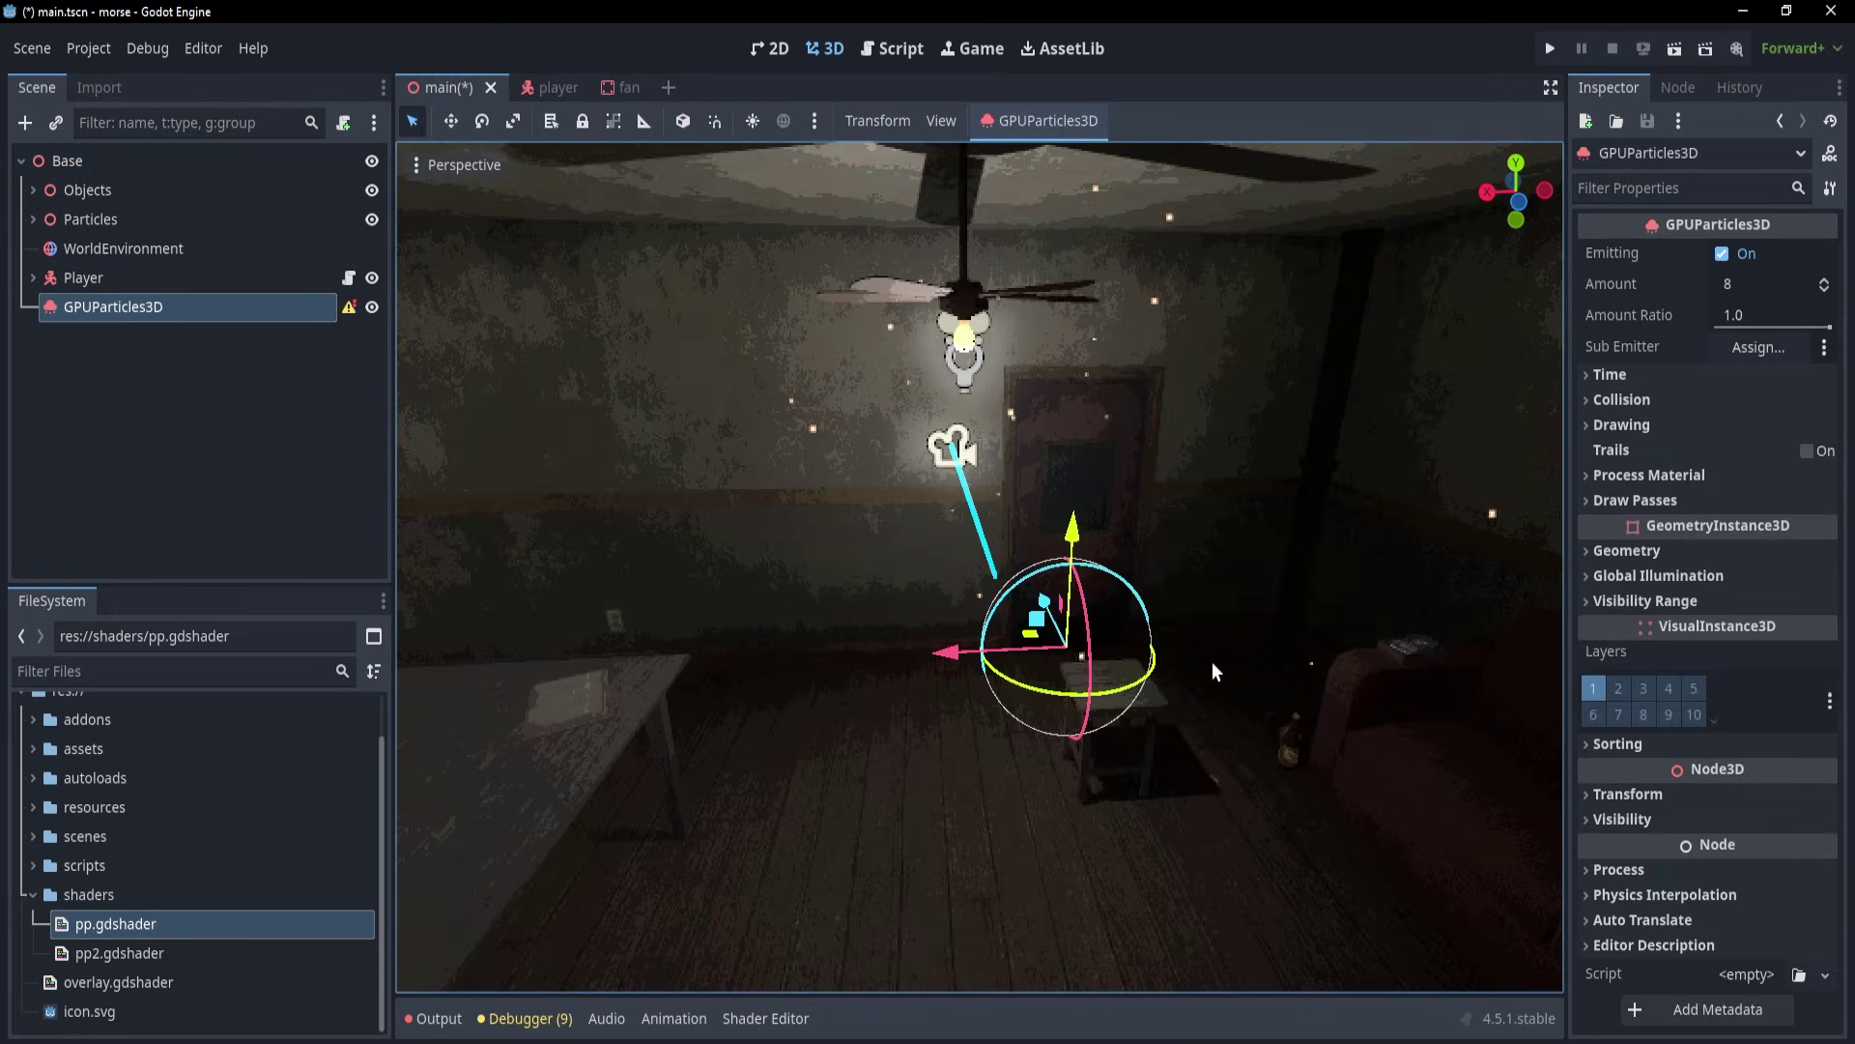
Step: Move the GPUParticles3D node up into the room toward the lamp
{"action": "mouse_move", "coordinate": [984, 670]}
{"action": "middle_mouse_down"}
{"action": "mouse_move", "coordinate": [909, 676]}
{"action": "mouse_move", "coordinate": [971, 681]}
{"action": "middle_mouse_up"}
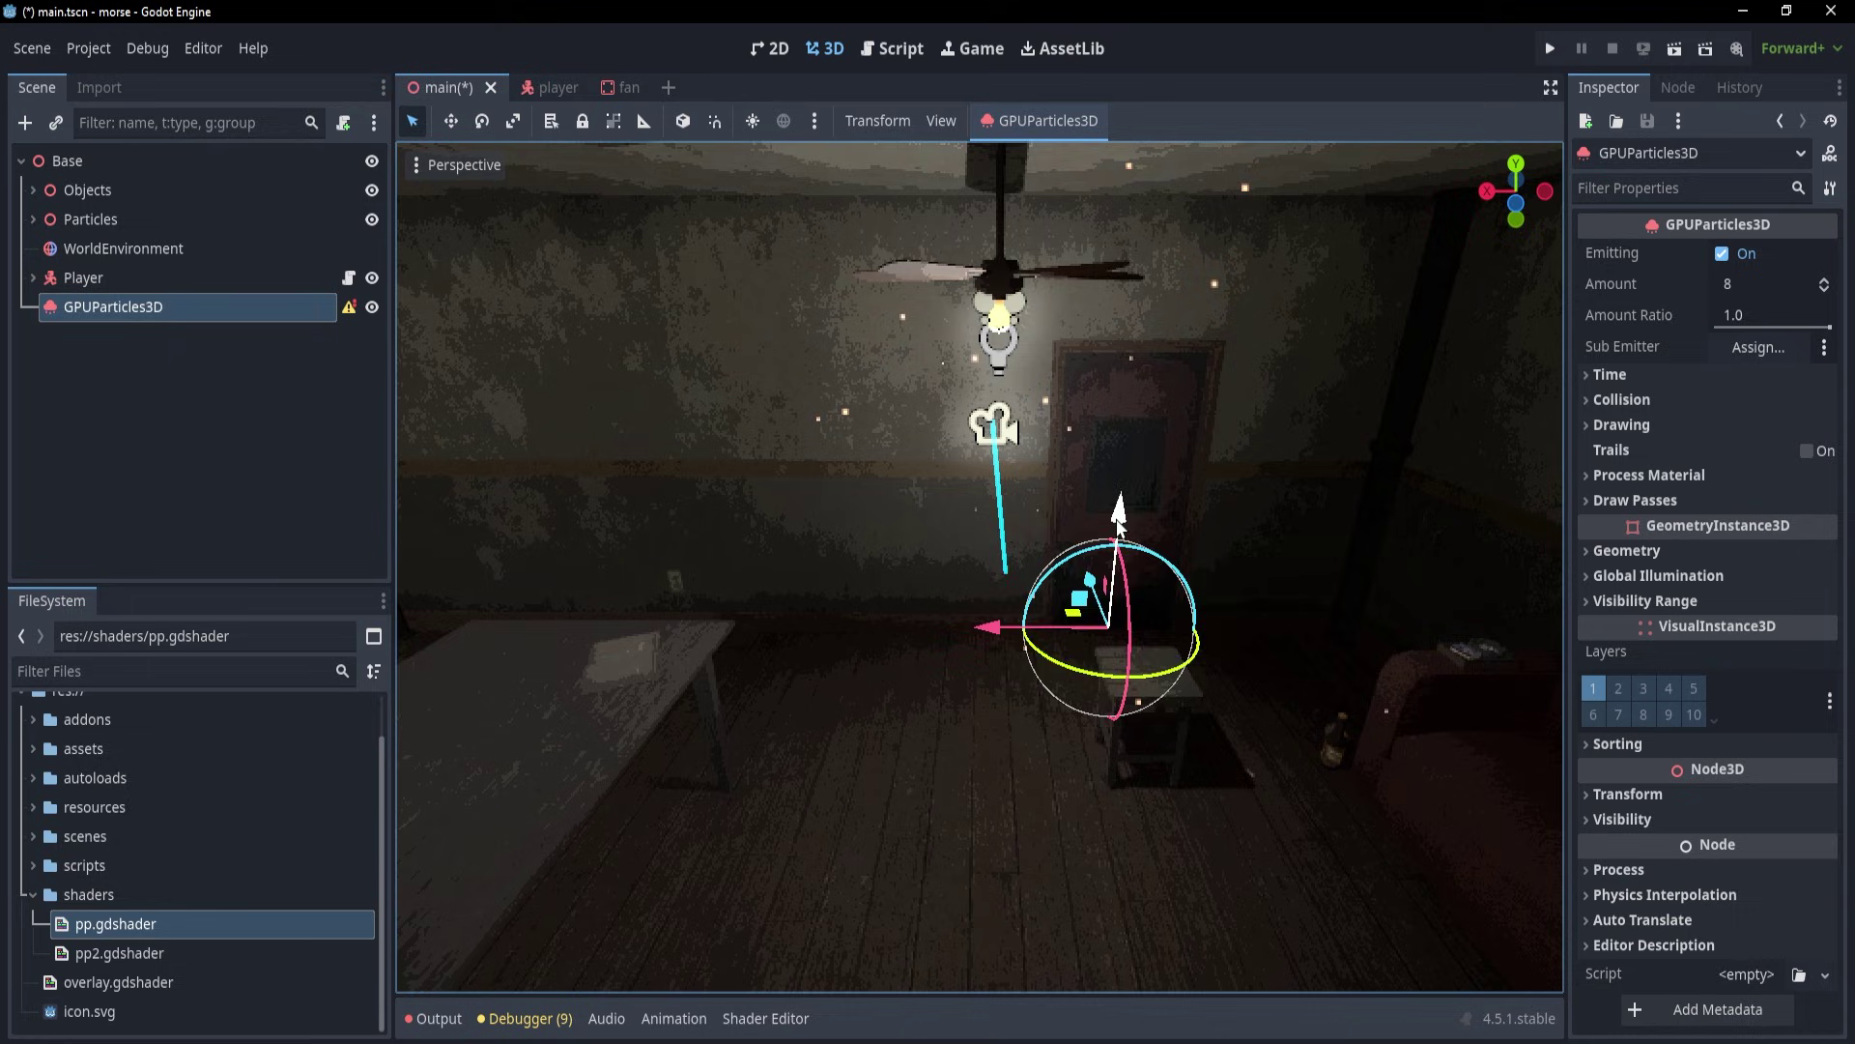
{"action": "left_click_drag", "start_coordinate": [1118, 519], "coordinate": [1005, 319]}
{"action": "middle_click_drag", "start_coordinate": [1005, 319], "coordinate": [636, 564]}
{"action": "left_click_drag", "start_coordinate": [564, 454], "coordinate": [1058, 739]}
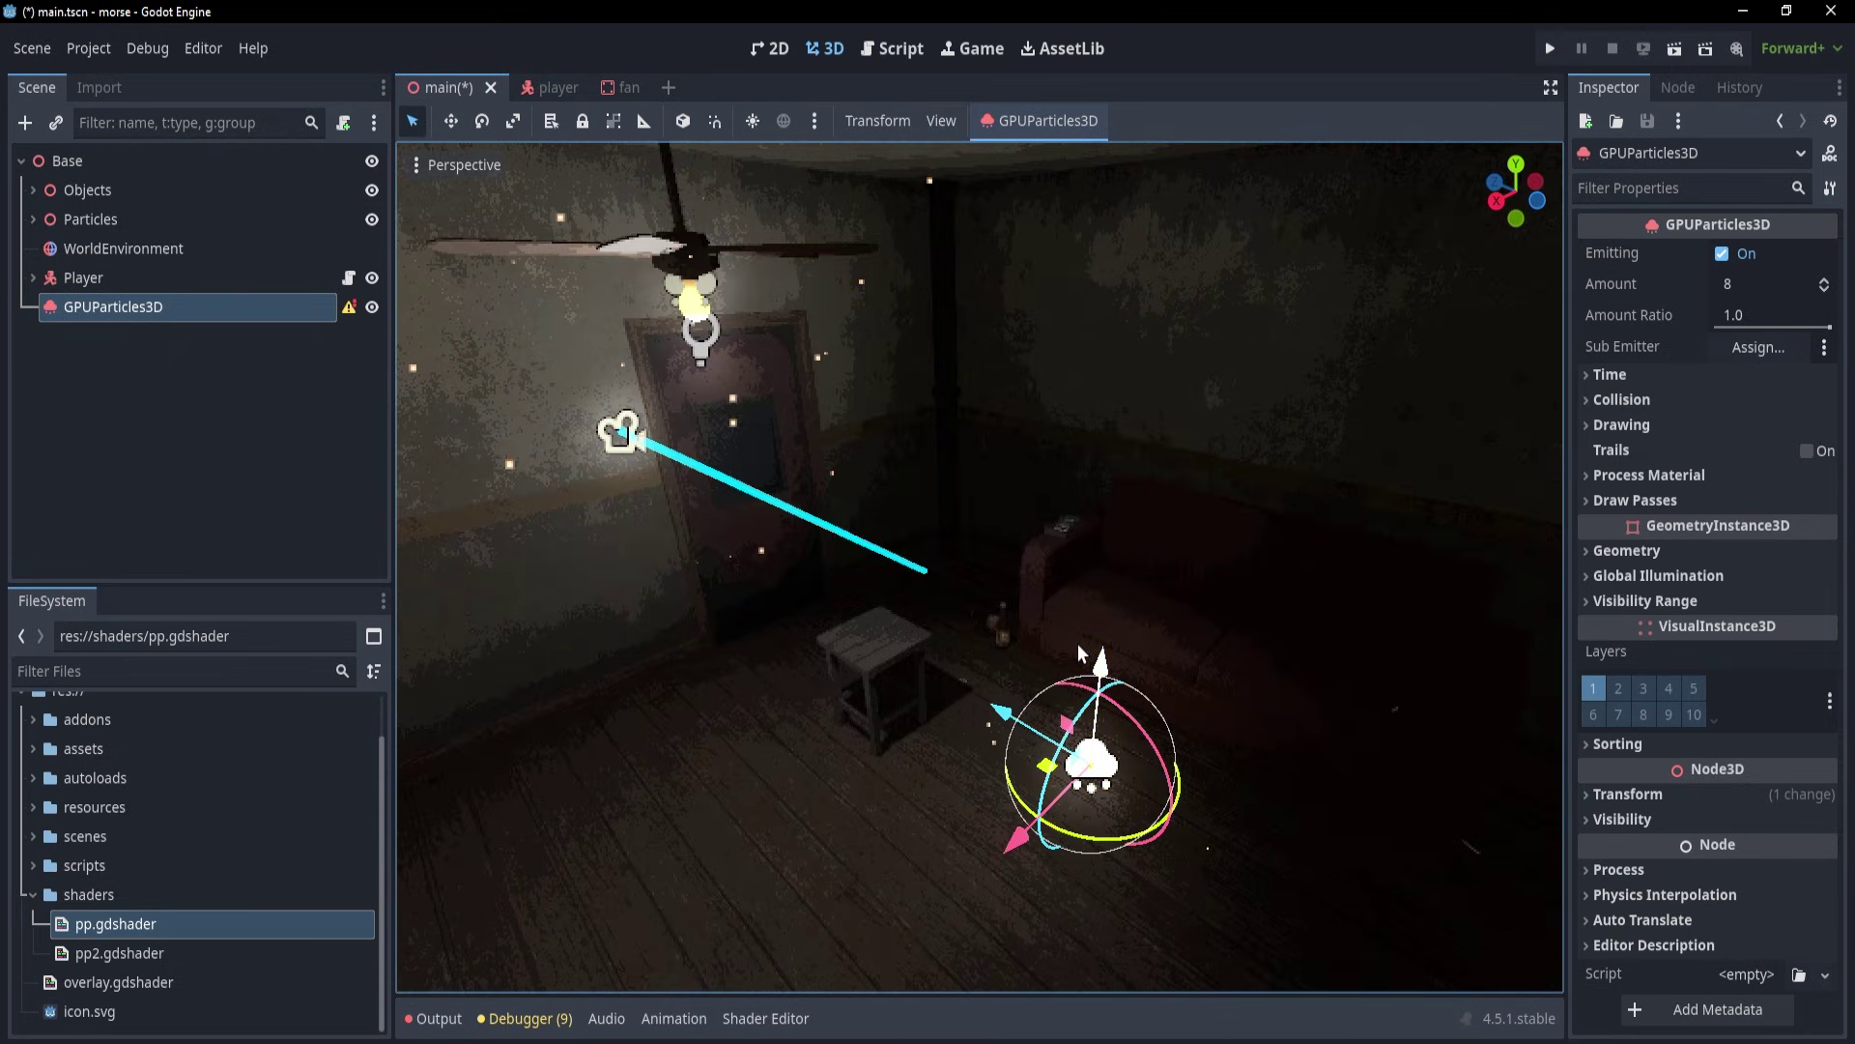
{"action": "left_click_drag", "start_coordinate": [1095, 657], "coordinate": [1107, 396]}
{"action": "mouse_move", "coordinate": [1239, 616]}
{"action": "middle_mouse_down"}
{"action": "mouse_move", "coordinate": [1082, 580]}
{"action": "mouse_move", "coordinate": [1208, 580]}
{"action": "mouse_move", "coordinate": [1071, 574]}
{"action": "mouse_move", "coordinate": [1285, 618]}
{"action": "mouse_move", "coordinate": [1229, 637]}
{"action": "middle_mouse_up"}
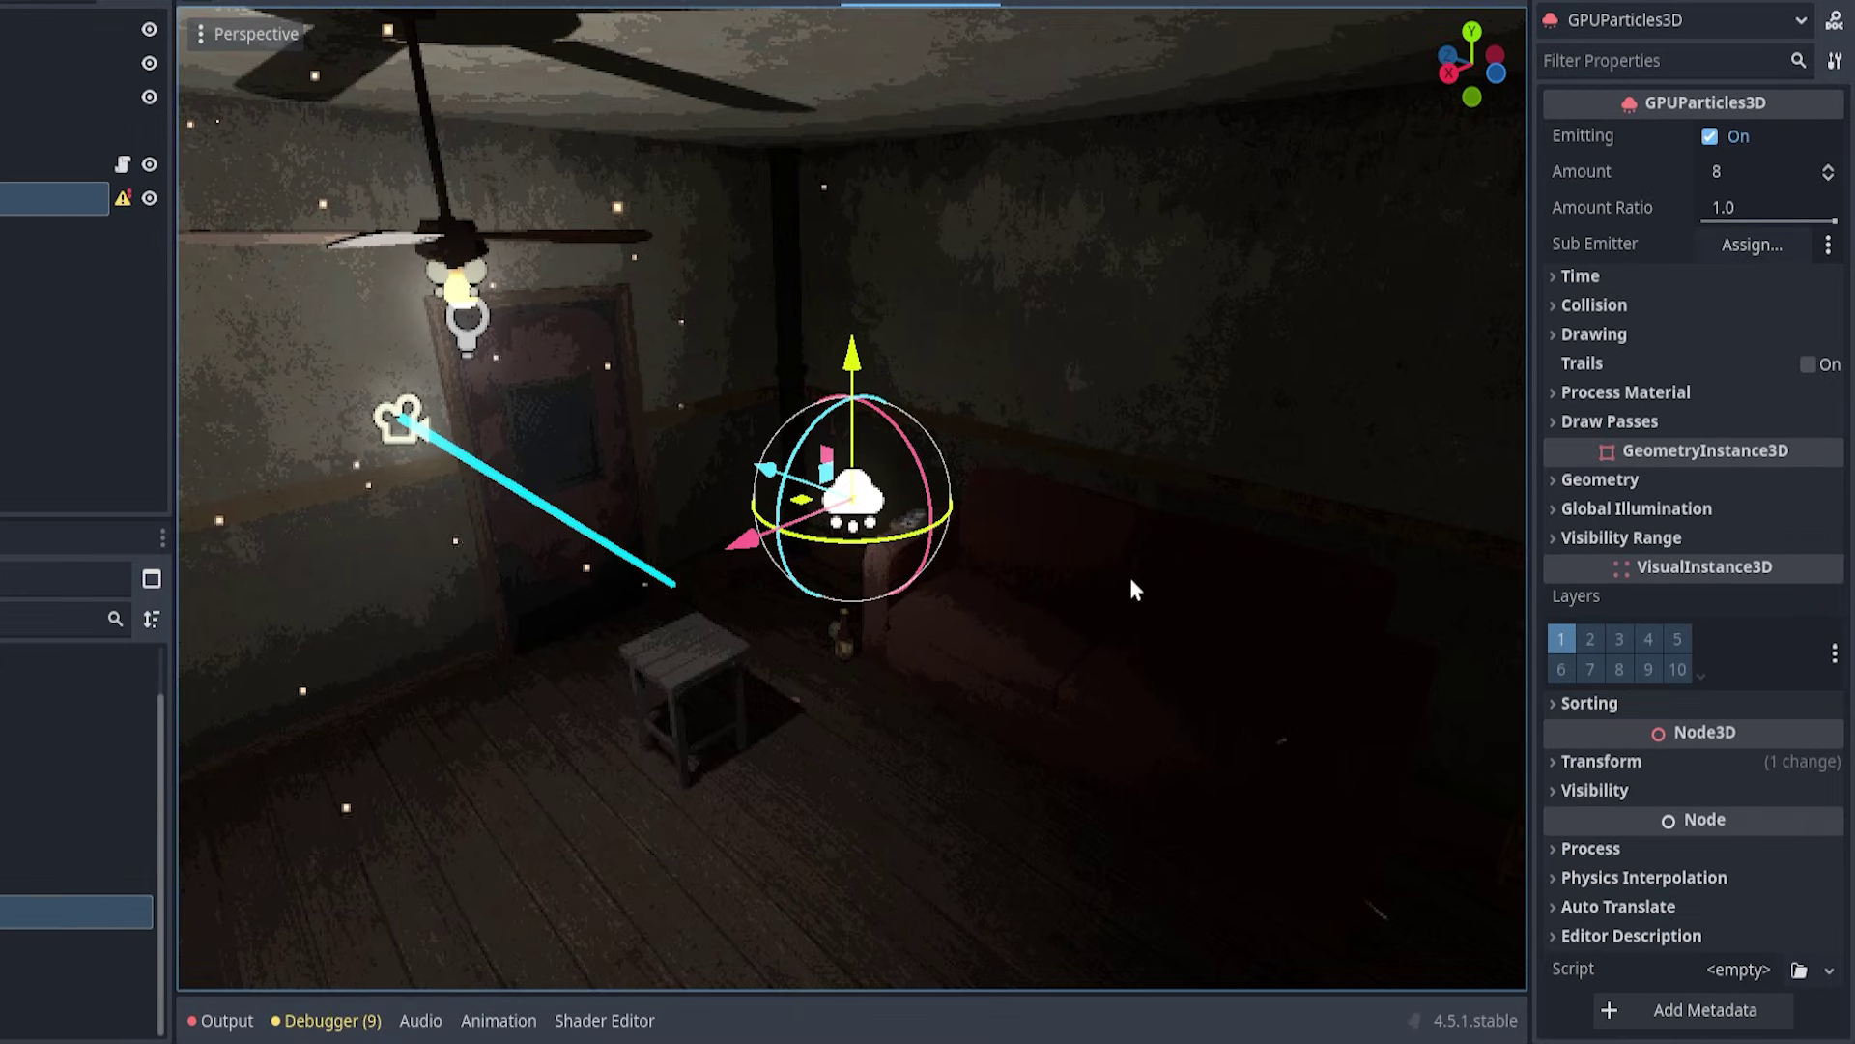
Step: Set Draw Pass 1 to a new QuadMesh, then show the Process Material choices
{"action": "left_click", "coordinate": [1643, 420]}
{"action": "left_click", "coordinate": [1719, 496]}
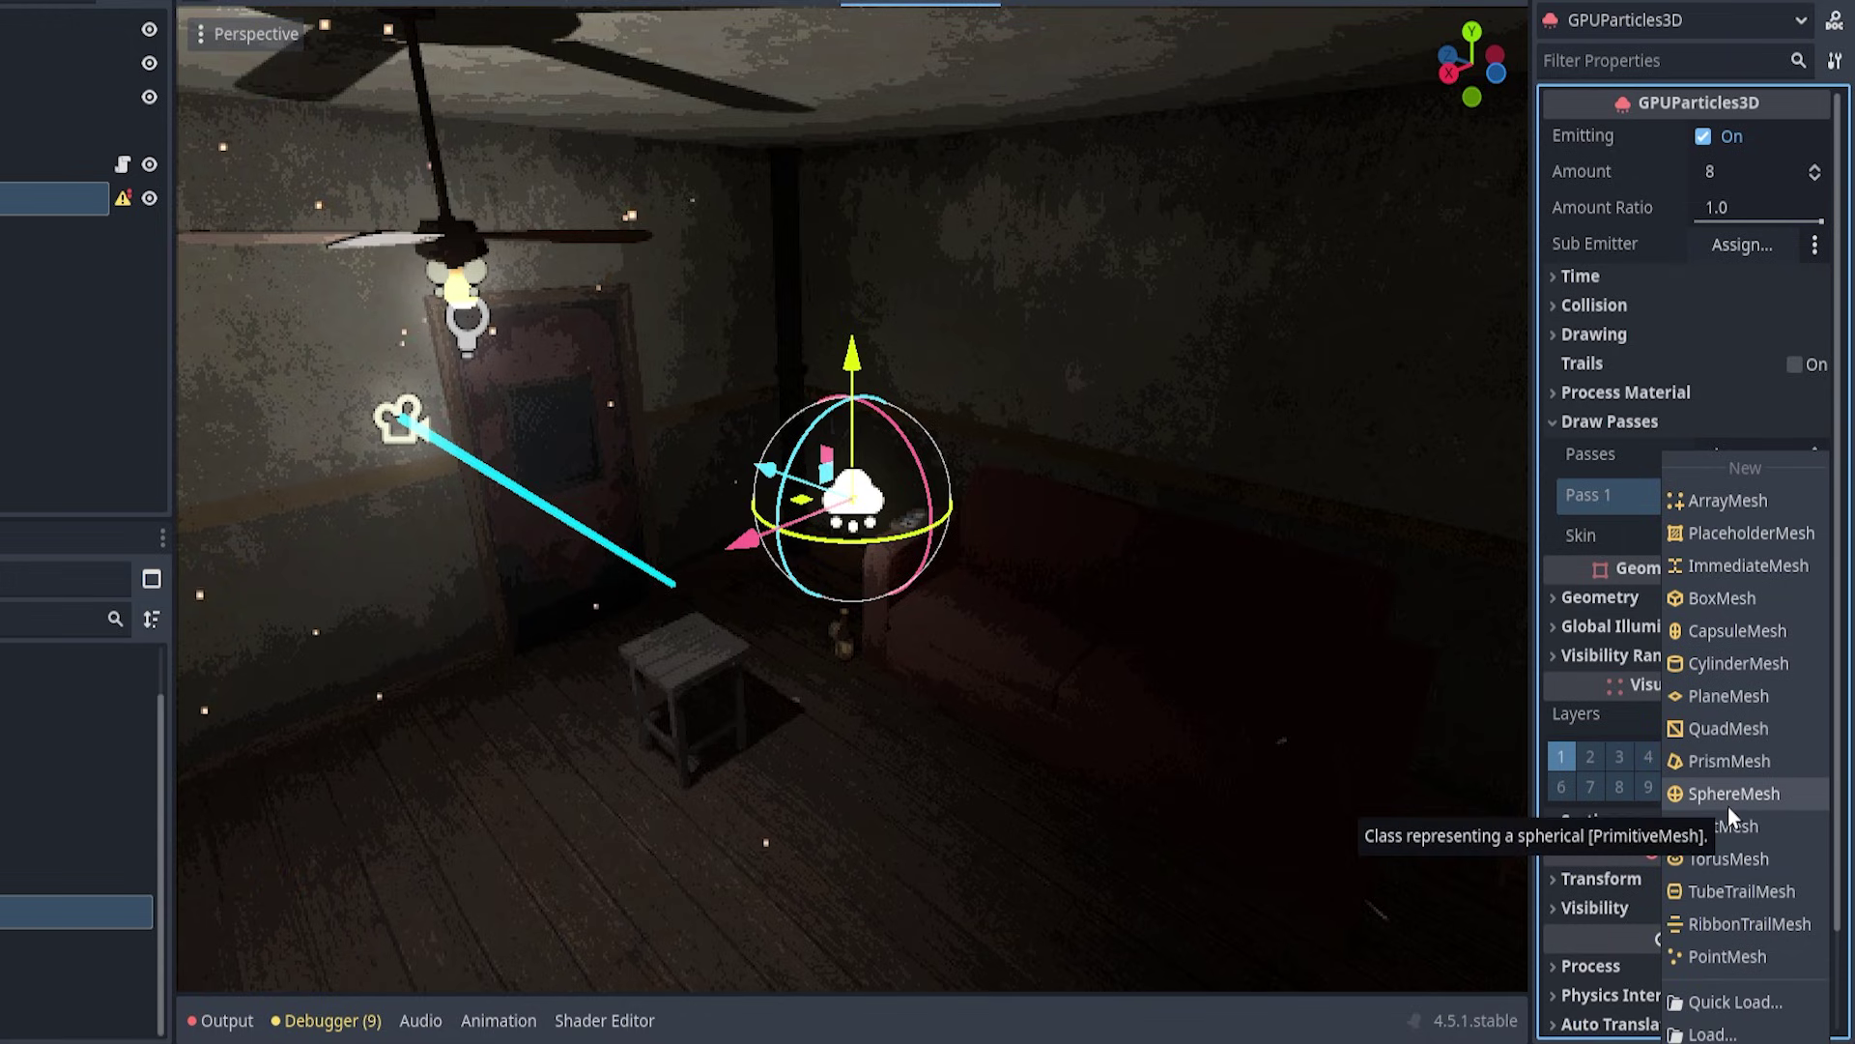
{"action": "left_click", "coordinate": [1730, 728]}
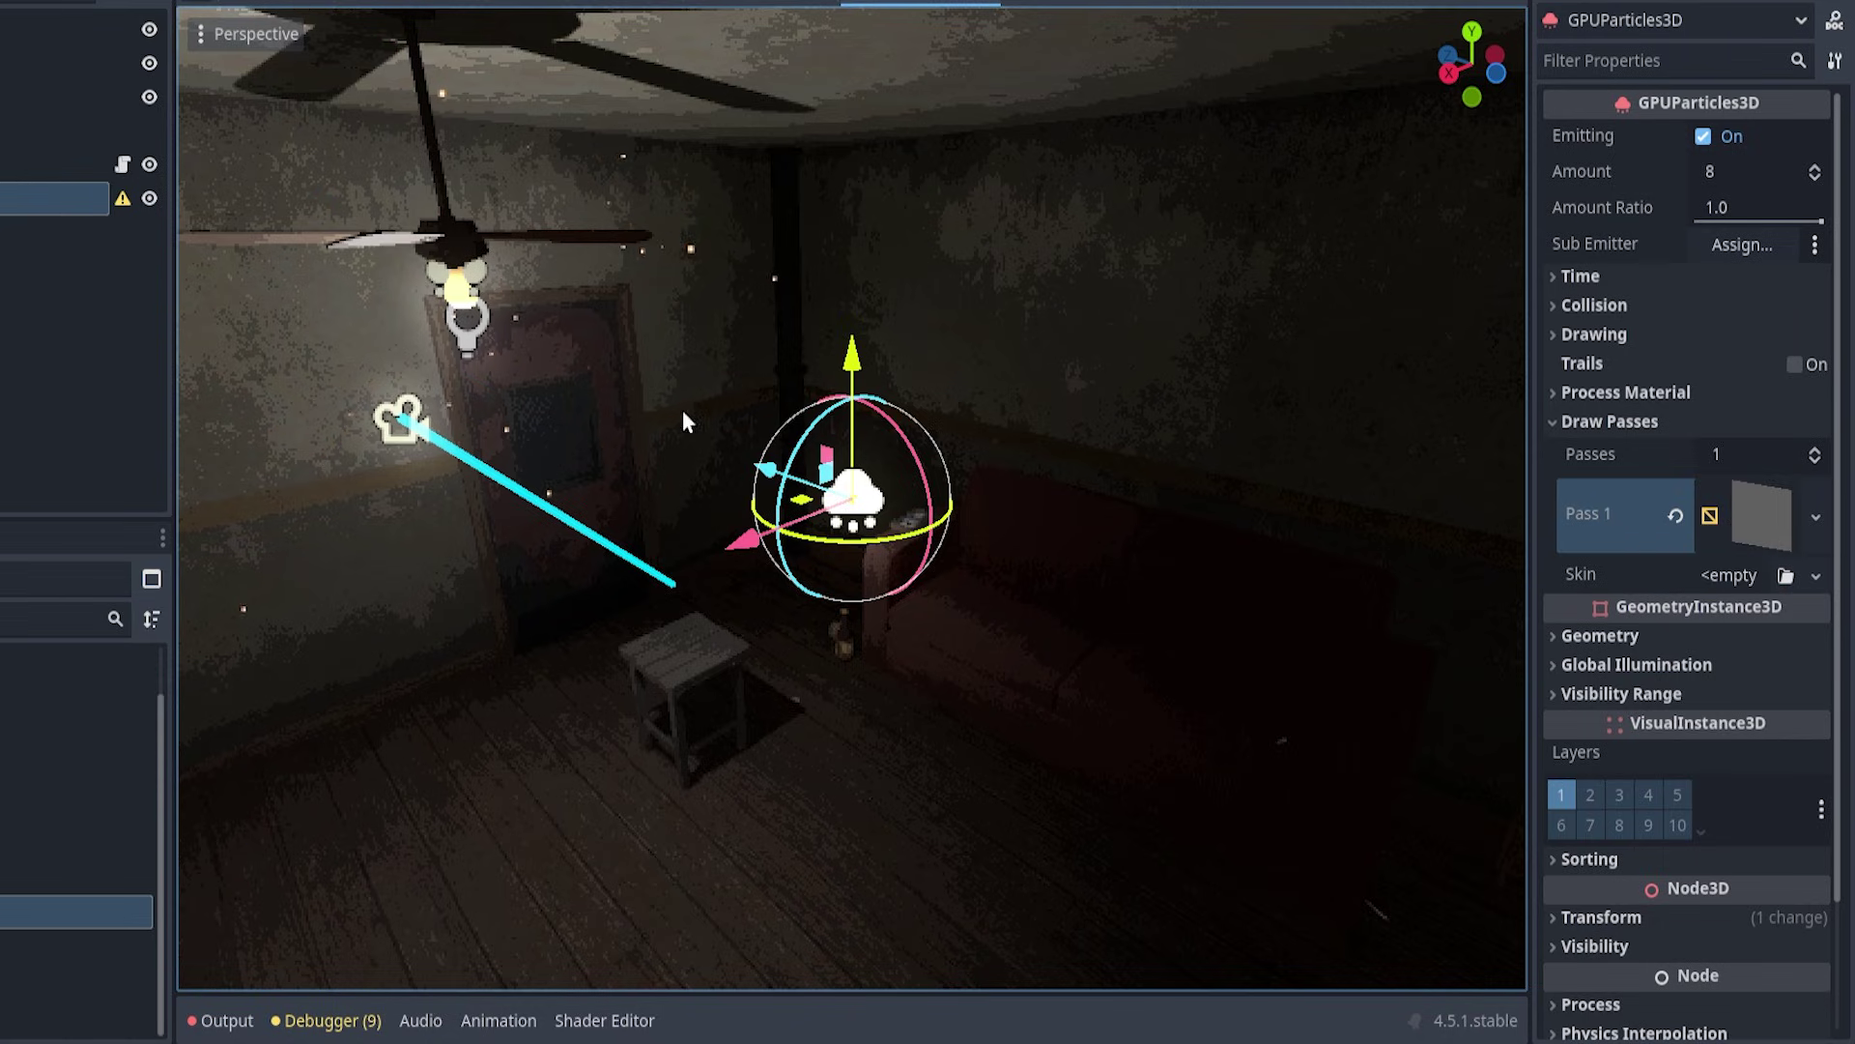
{"action": "left_click", "coordinate": [1651, 392]}
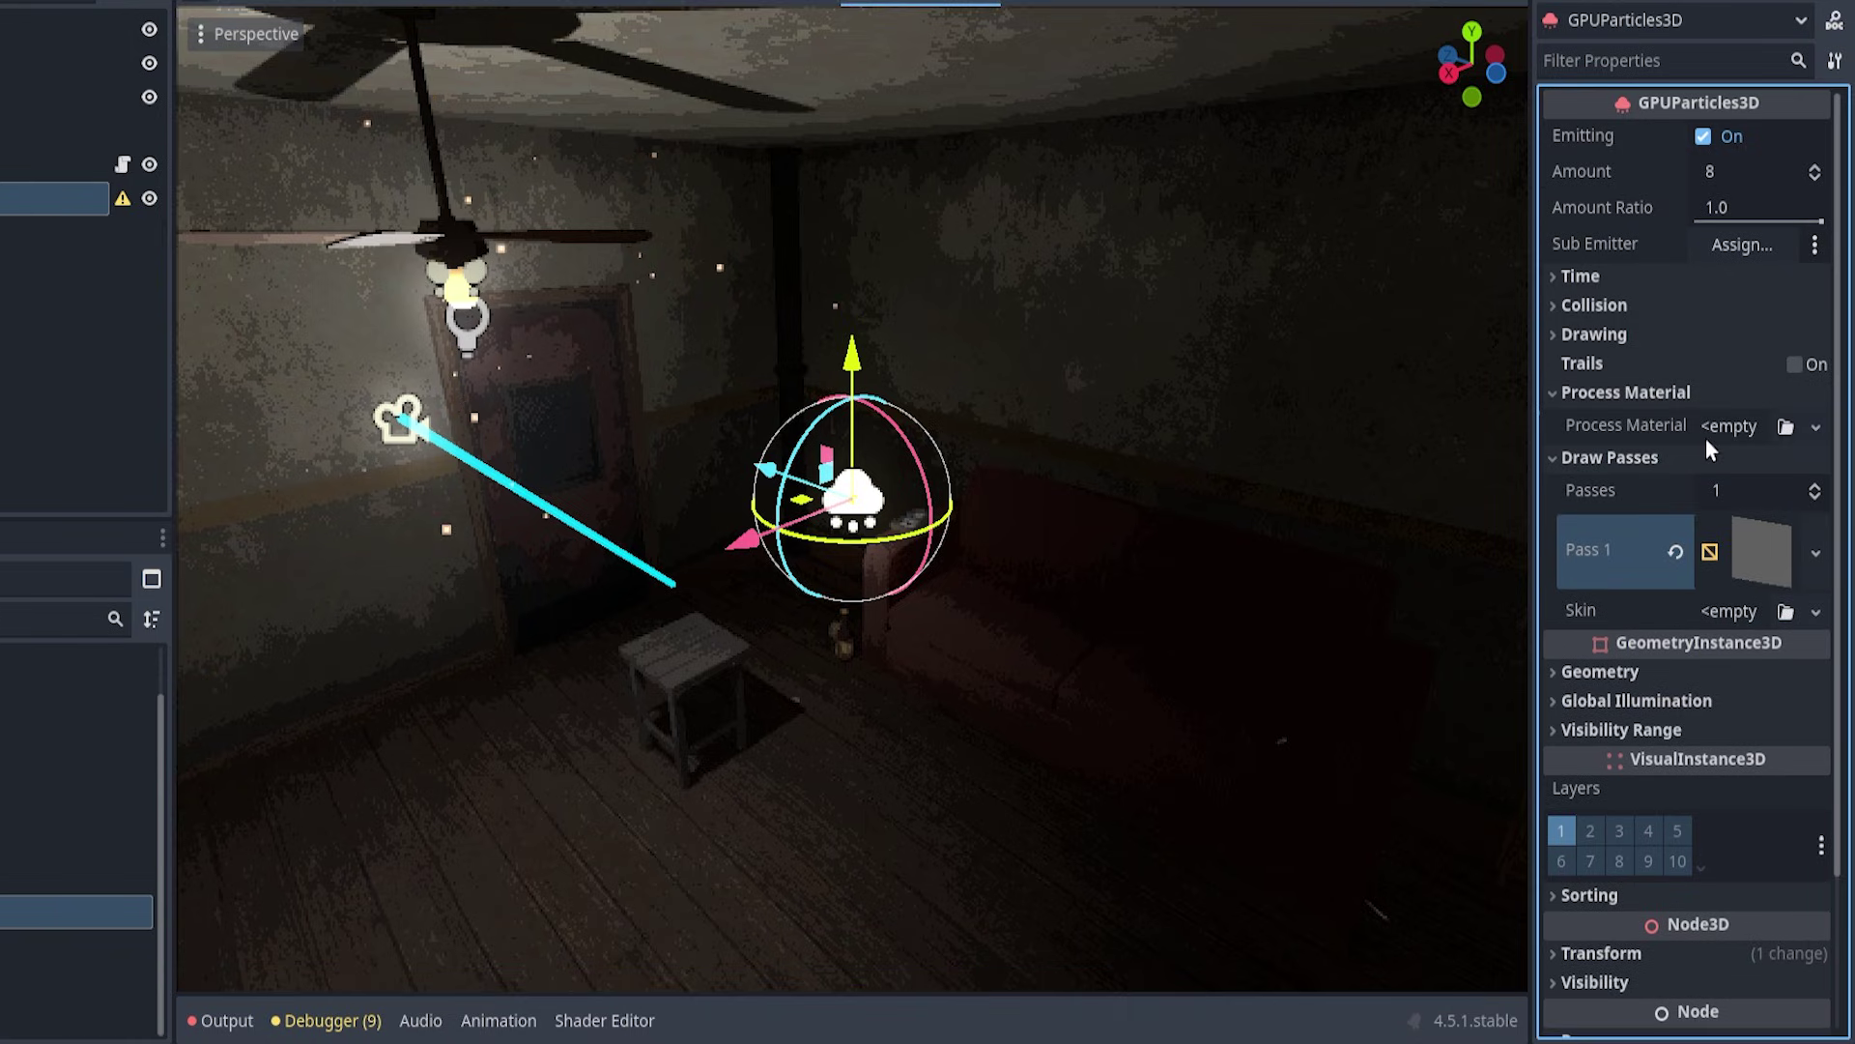
{"action": "left_click", "coordinate": [1738, 429]}
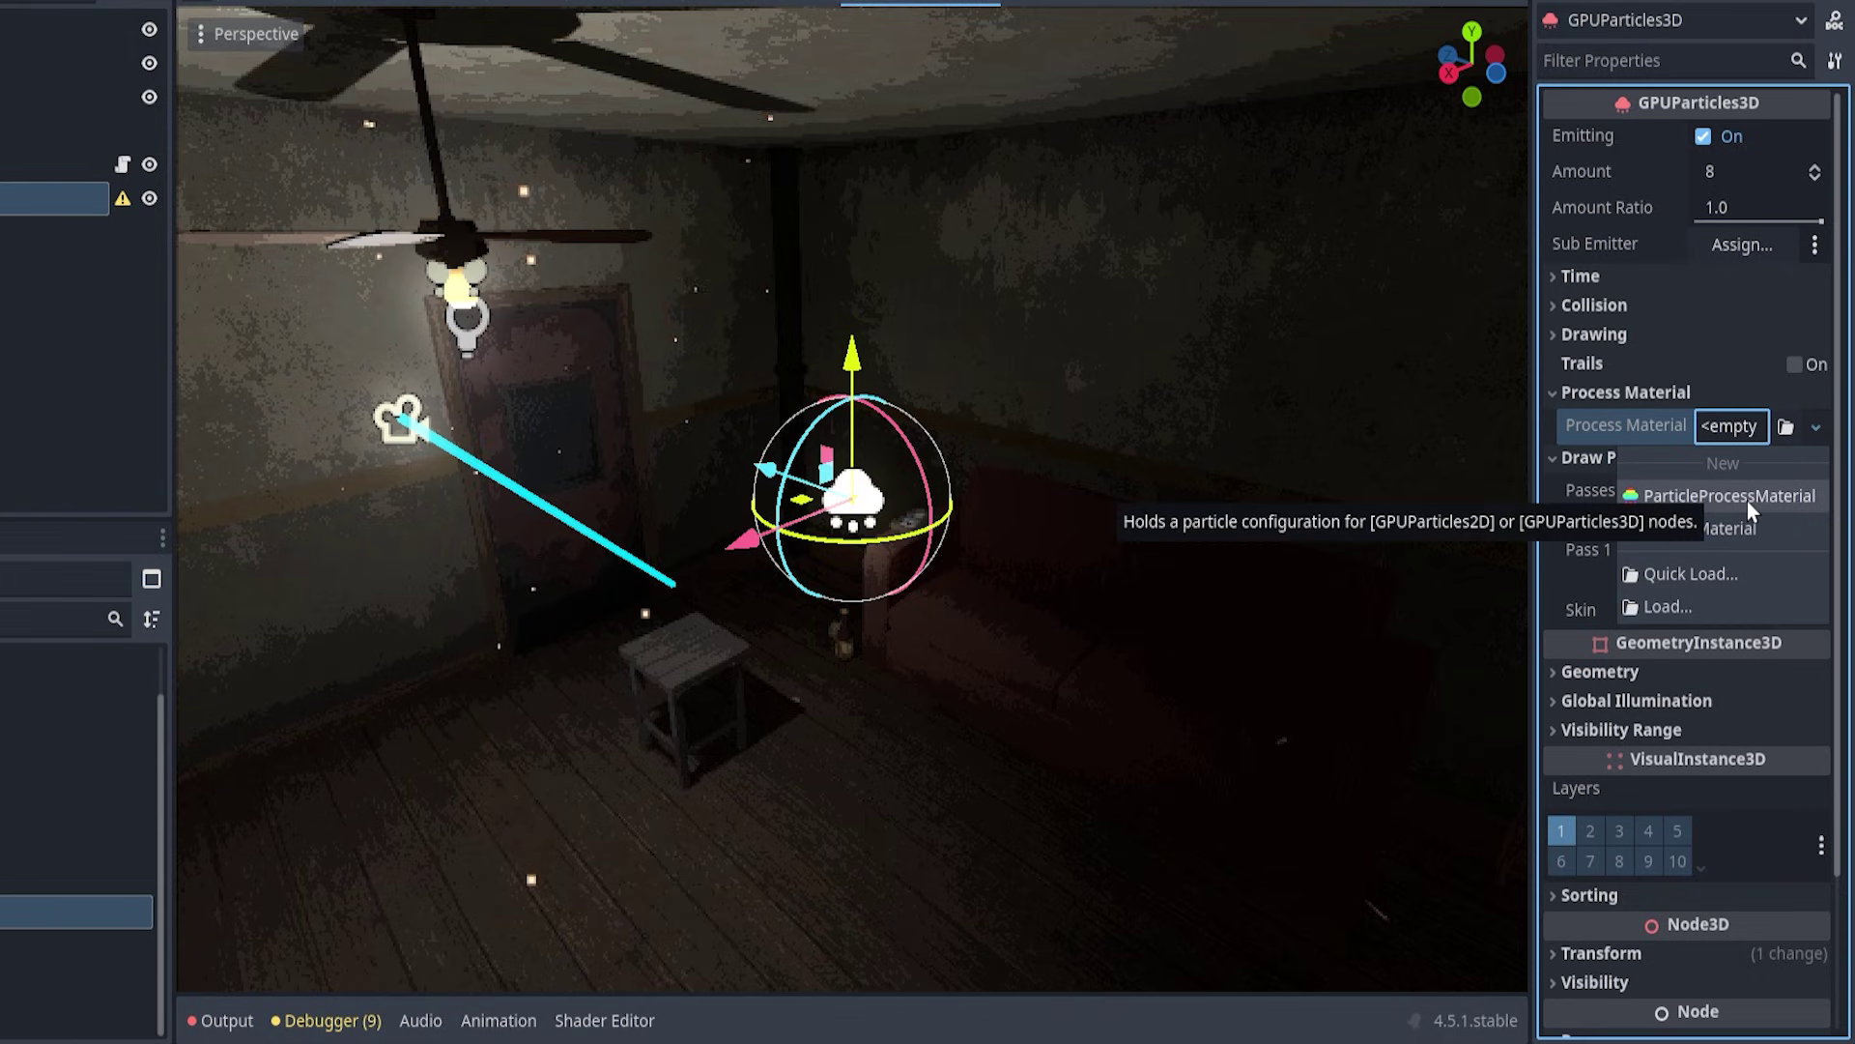
Step: Assign a new ParticleProcessMaterial and zoom in on the emitted particle quads
{"action": "left_click", "coordinate": [1747, 501]}
{"action": "mouse_move", "coordinate": [1285, 559]}
{"action": "middle_mouse_down"}
{"action": "mouse_move", "coordinate": [1183, 565]}
{"action": "mouse_move", "coordinate": [1366, 561]}
{"action": "mouse_move", "coordinate": [1214, 575]}
{"action": "middle_mouse_up"}
{"action": "scroll", "coordinate": [1363, 561], "scroll_direction": "up", "scroll_amount": 2}
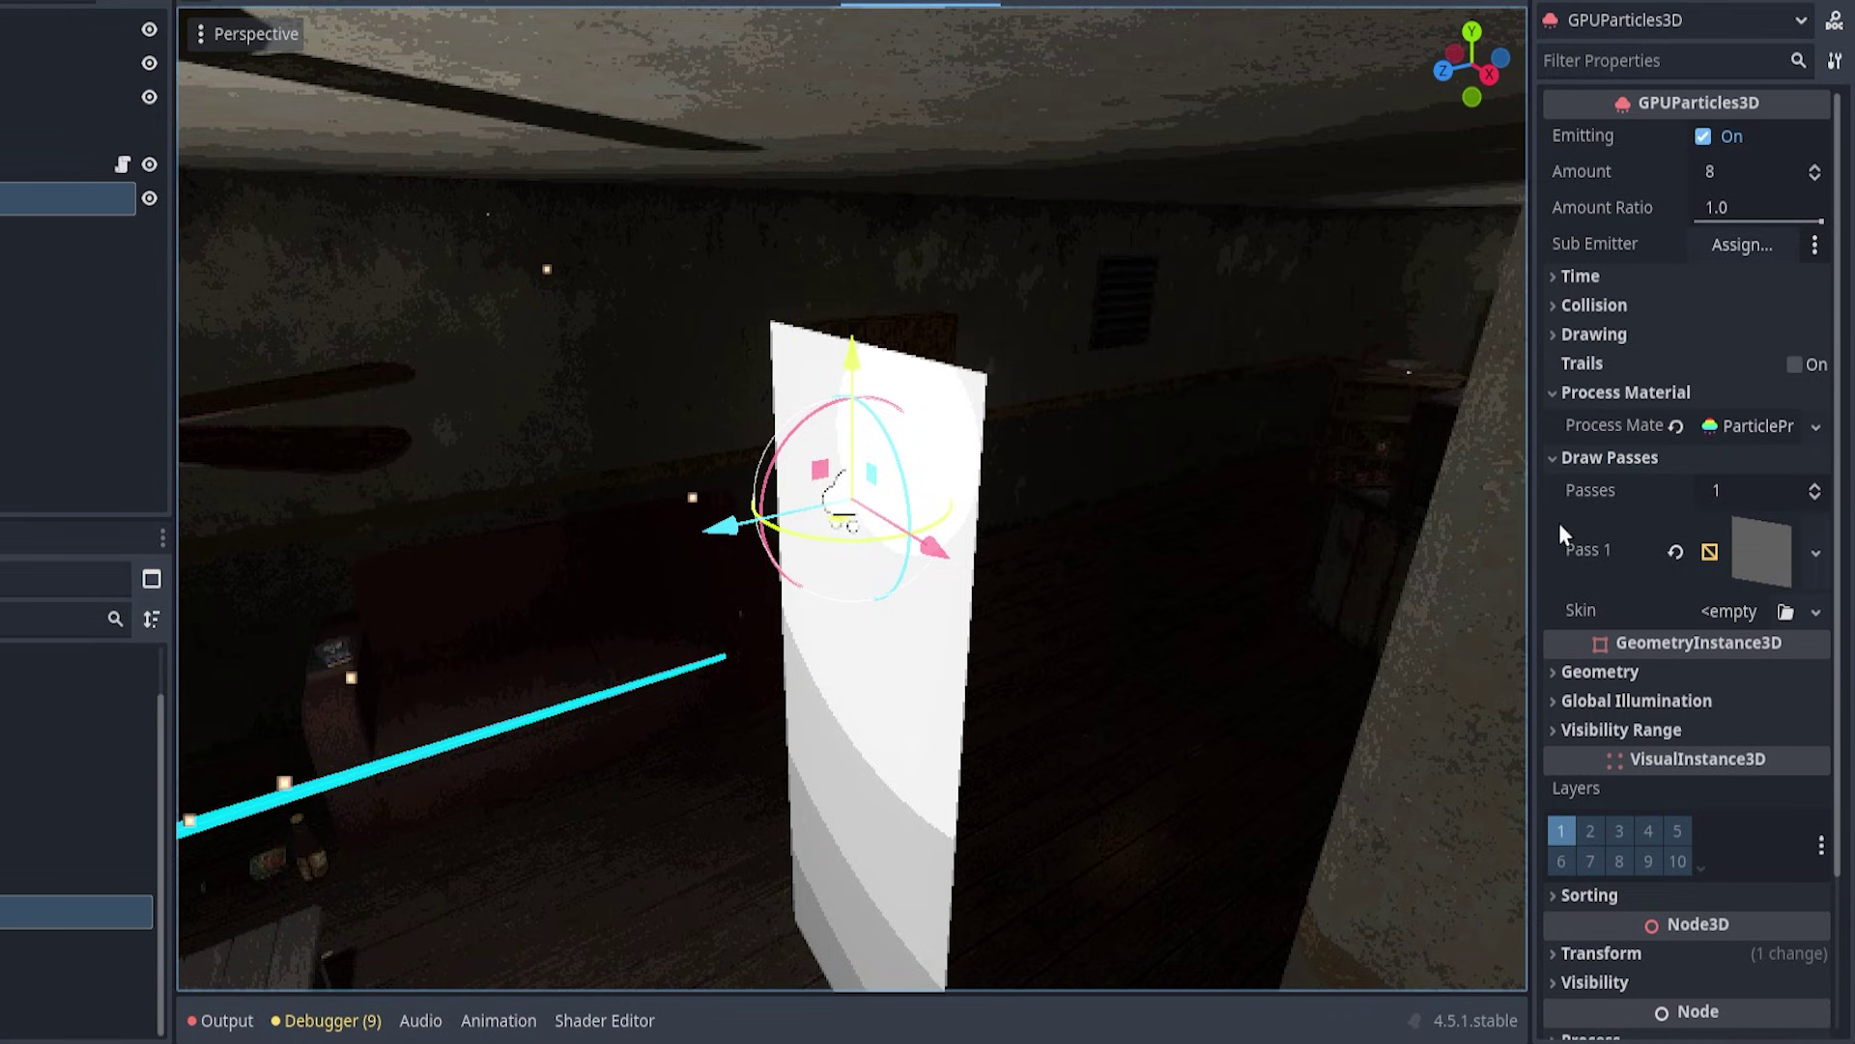
Step: Set the Pass 1 QuadMesh's Material to a new StandardMaterial3D
{"action": "left_click", "coordinate": [1745, 548]}
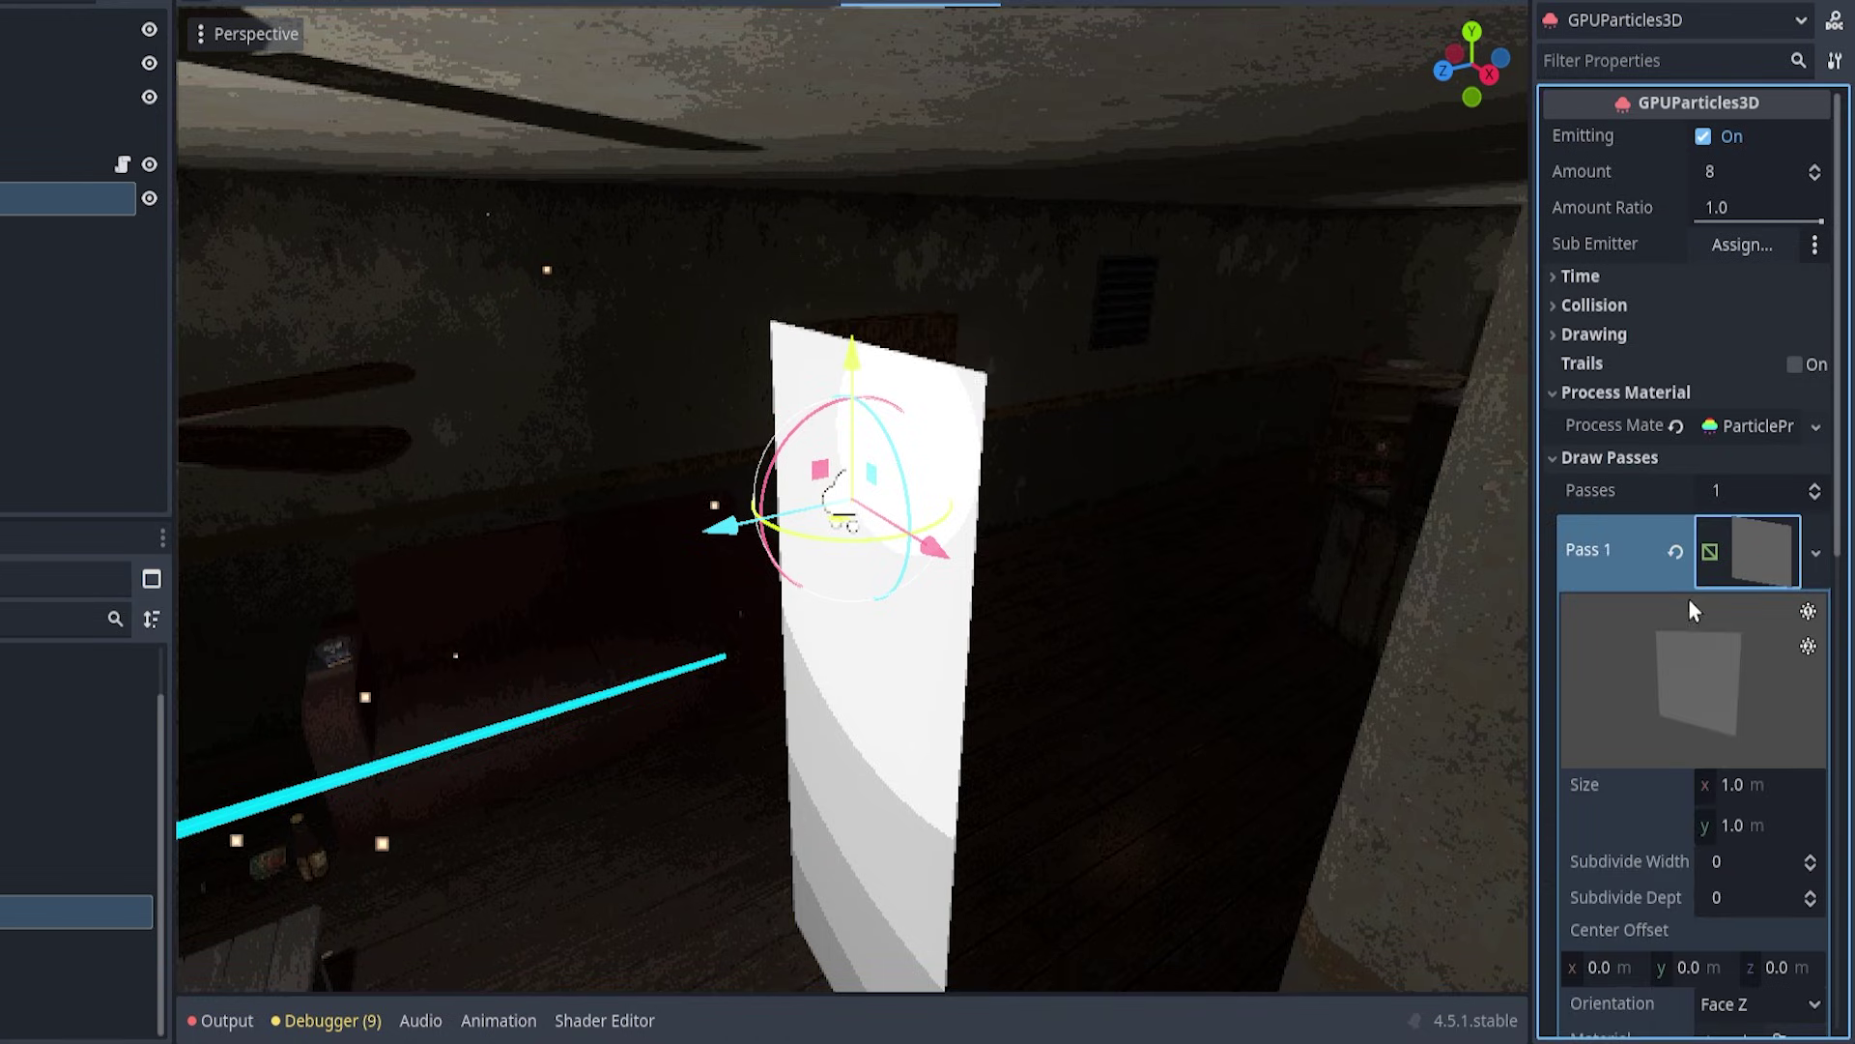
{"action": "scroll", "coordinate": [1724, 632], "scroll_direction": "down", "scroll_amount": 2}
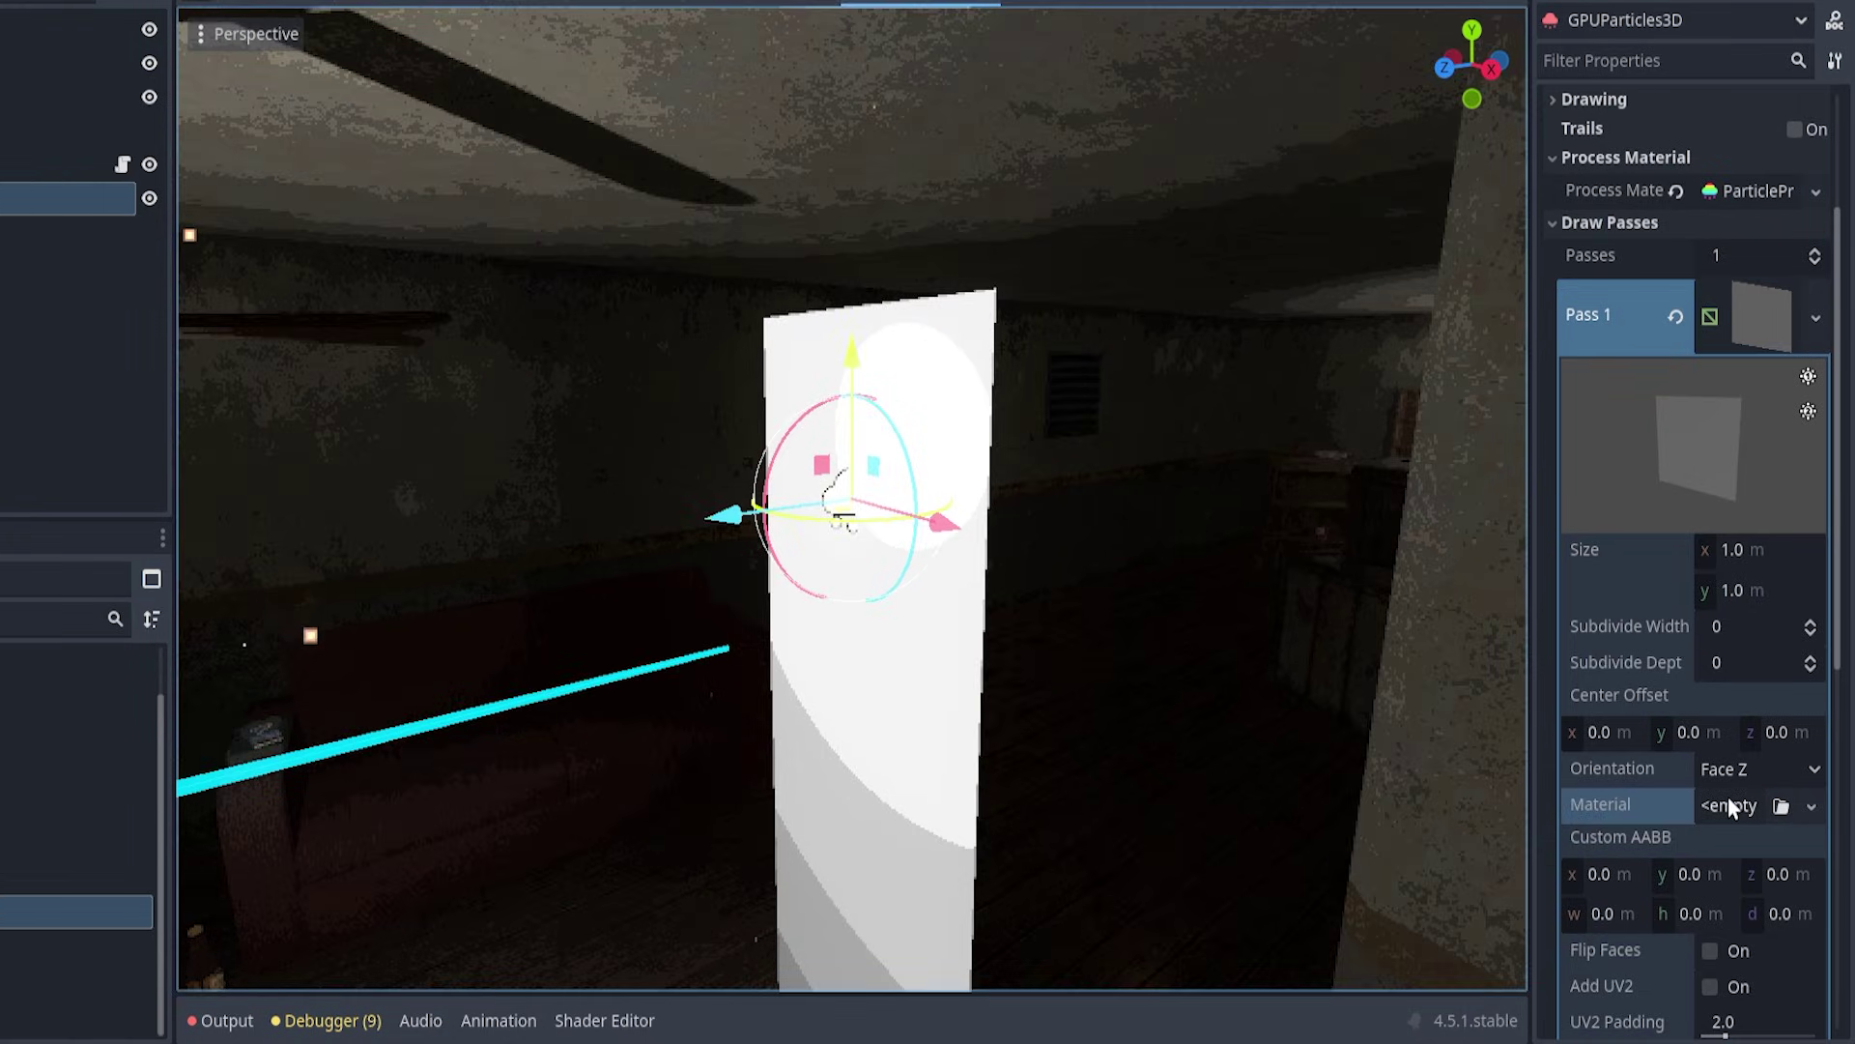
{"action": "left_click", "coordinate": [1730, 804]}
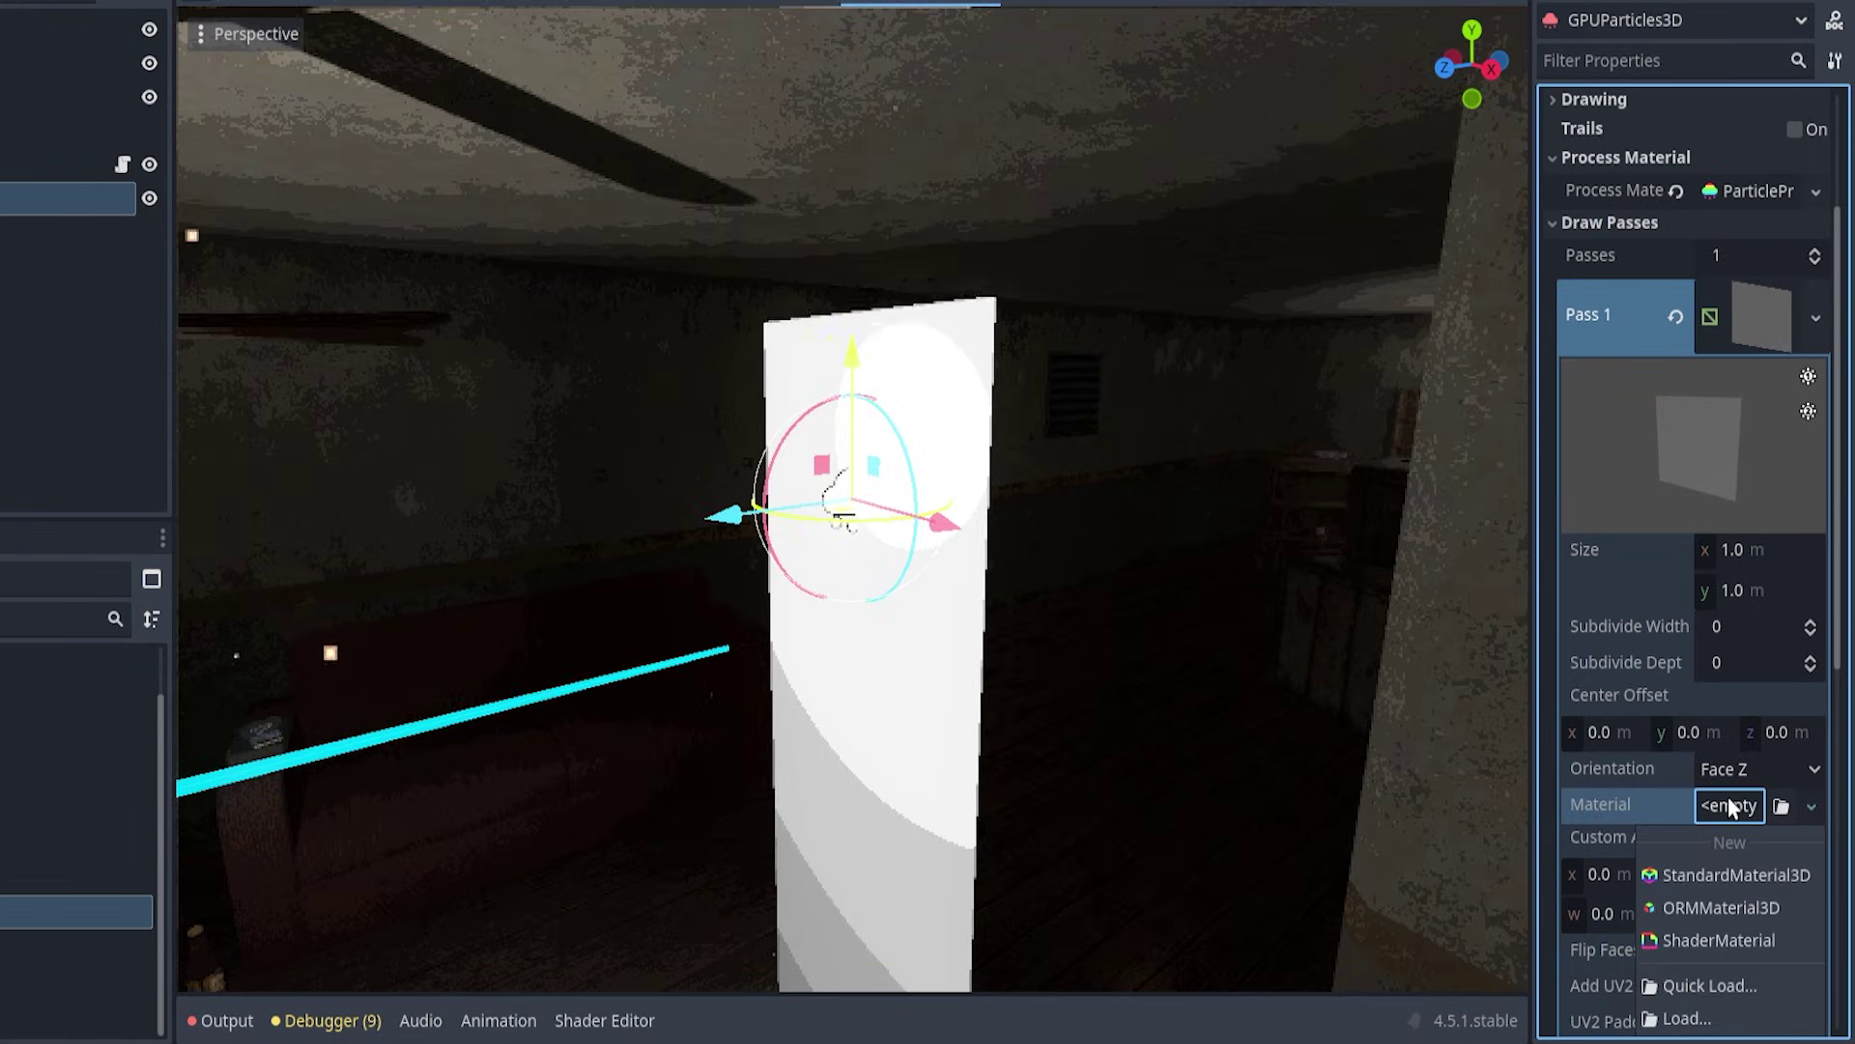
{"action": "left_click", "coordinate": [1749, 877]}
{"action": "scroll", "coordinate": [1736, 855], "scroll_direction": "down", "scroll_amount": 6}
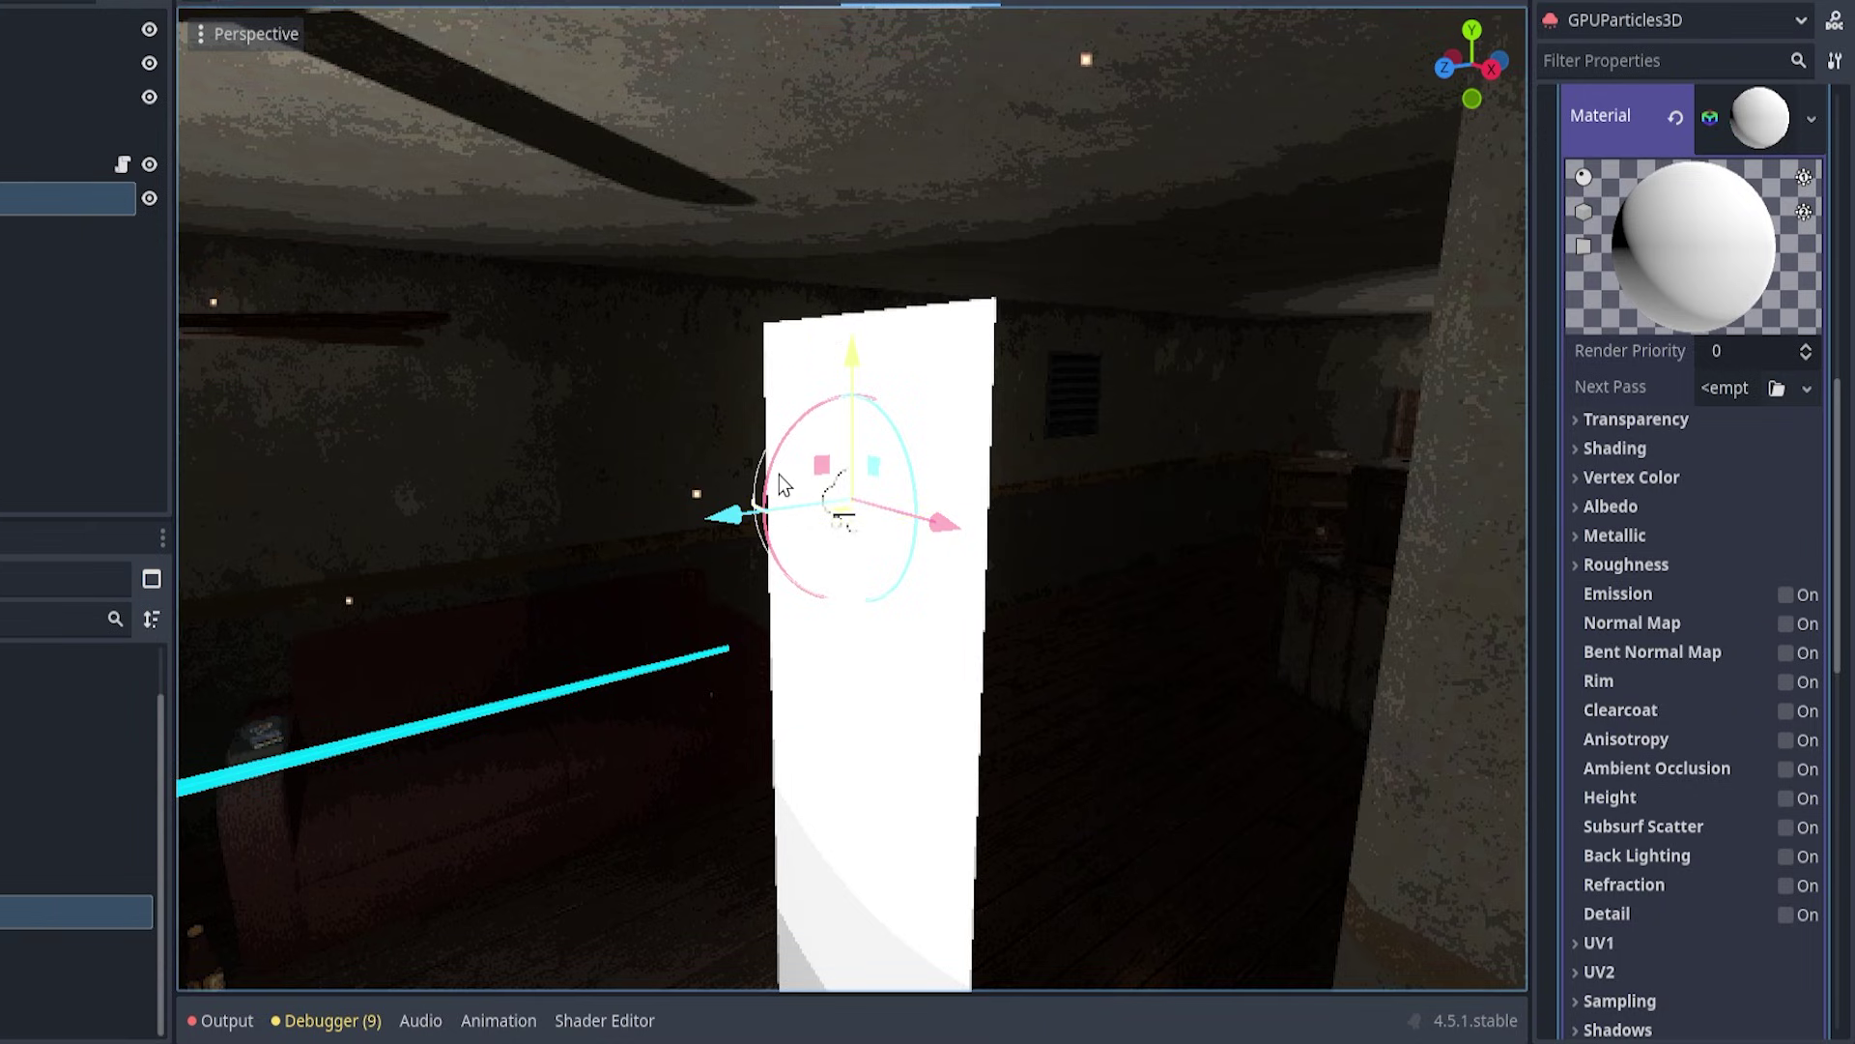
Step: Keep the albedo colour white and give it a new GradientTexture2D texture
{"action": "left_click", "coordinate": [1628, 508]}
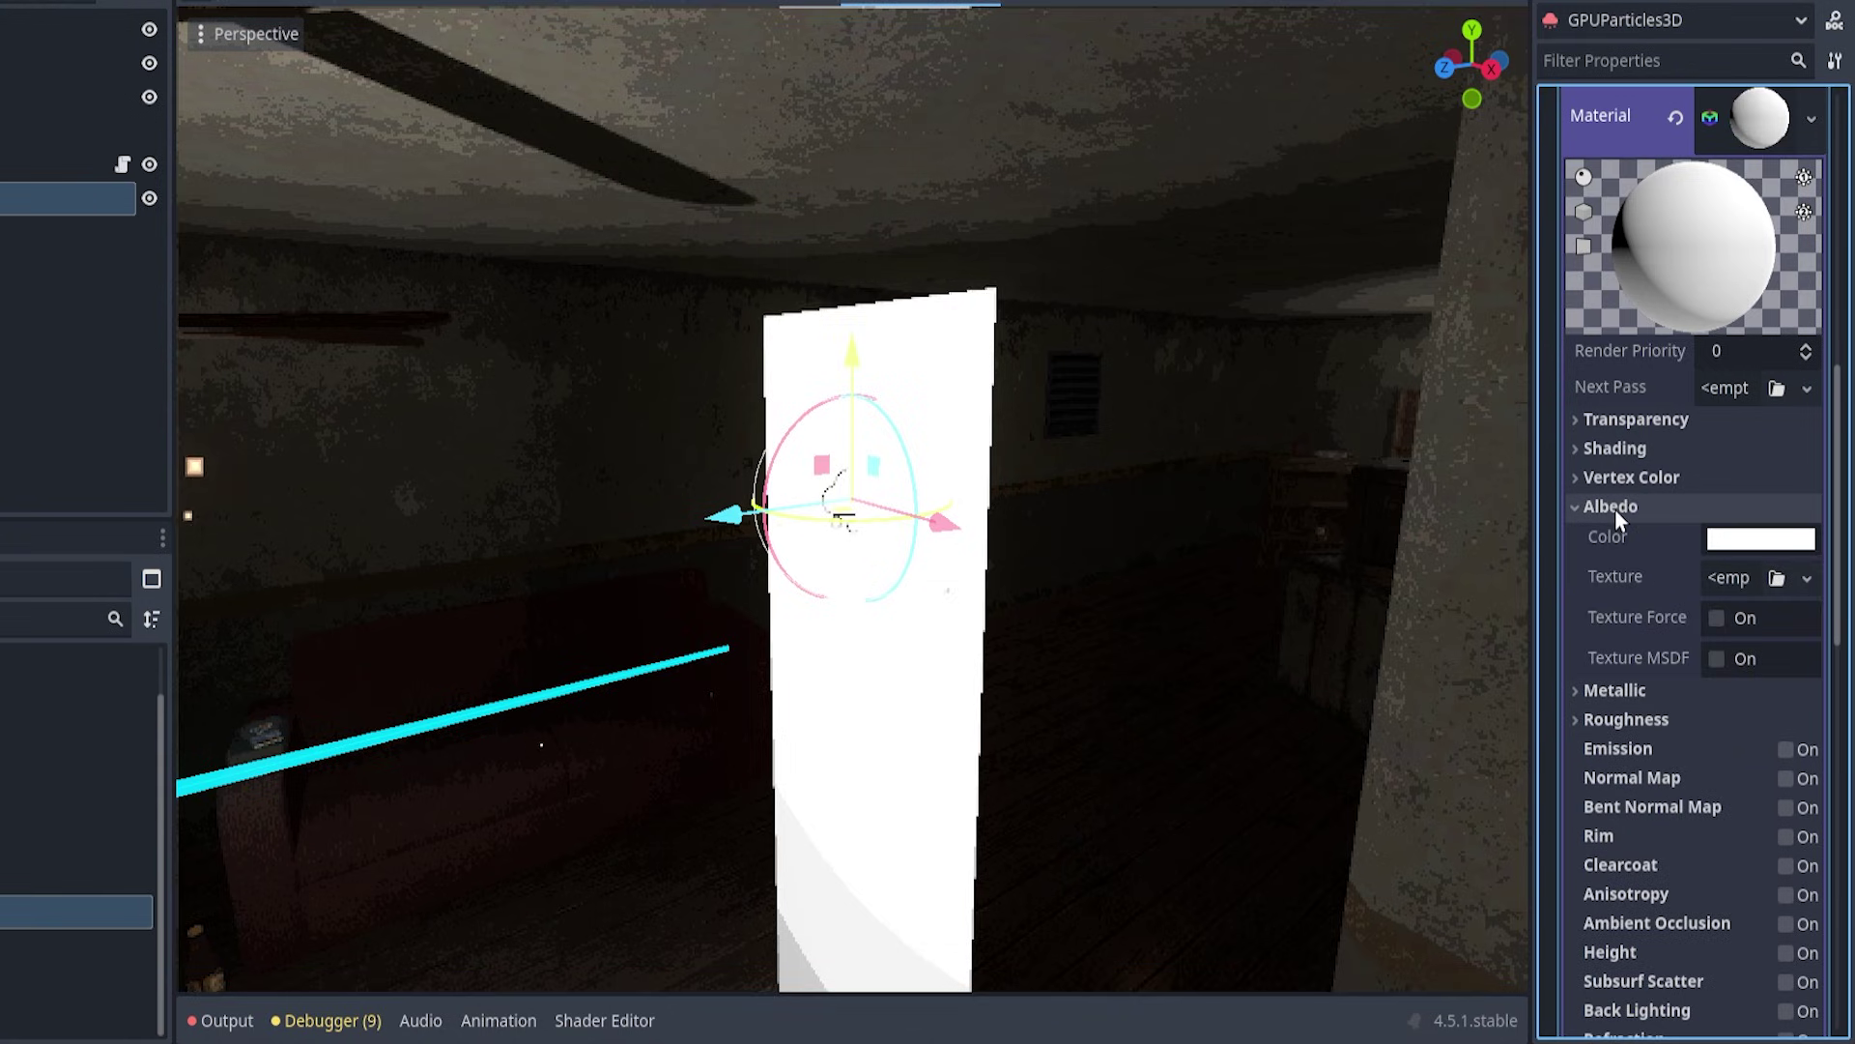
{"action": "left_click", "coordinate": [1761, 540]}
{"action": "left_click_drag", "start_coordinate": [1839, 3], "coordinate": [1706, 82]}
{"action": "left_click", "coordinate": [1776, 37]}
{"action": "left_click", "coordinate": [1573, 589]}
{"action": "left_click", "coordinate": [1682, 538]}
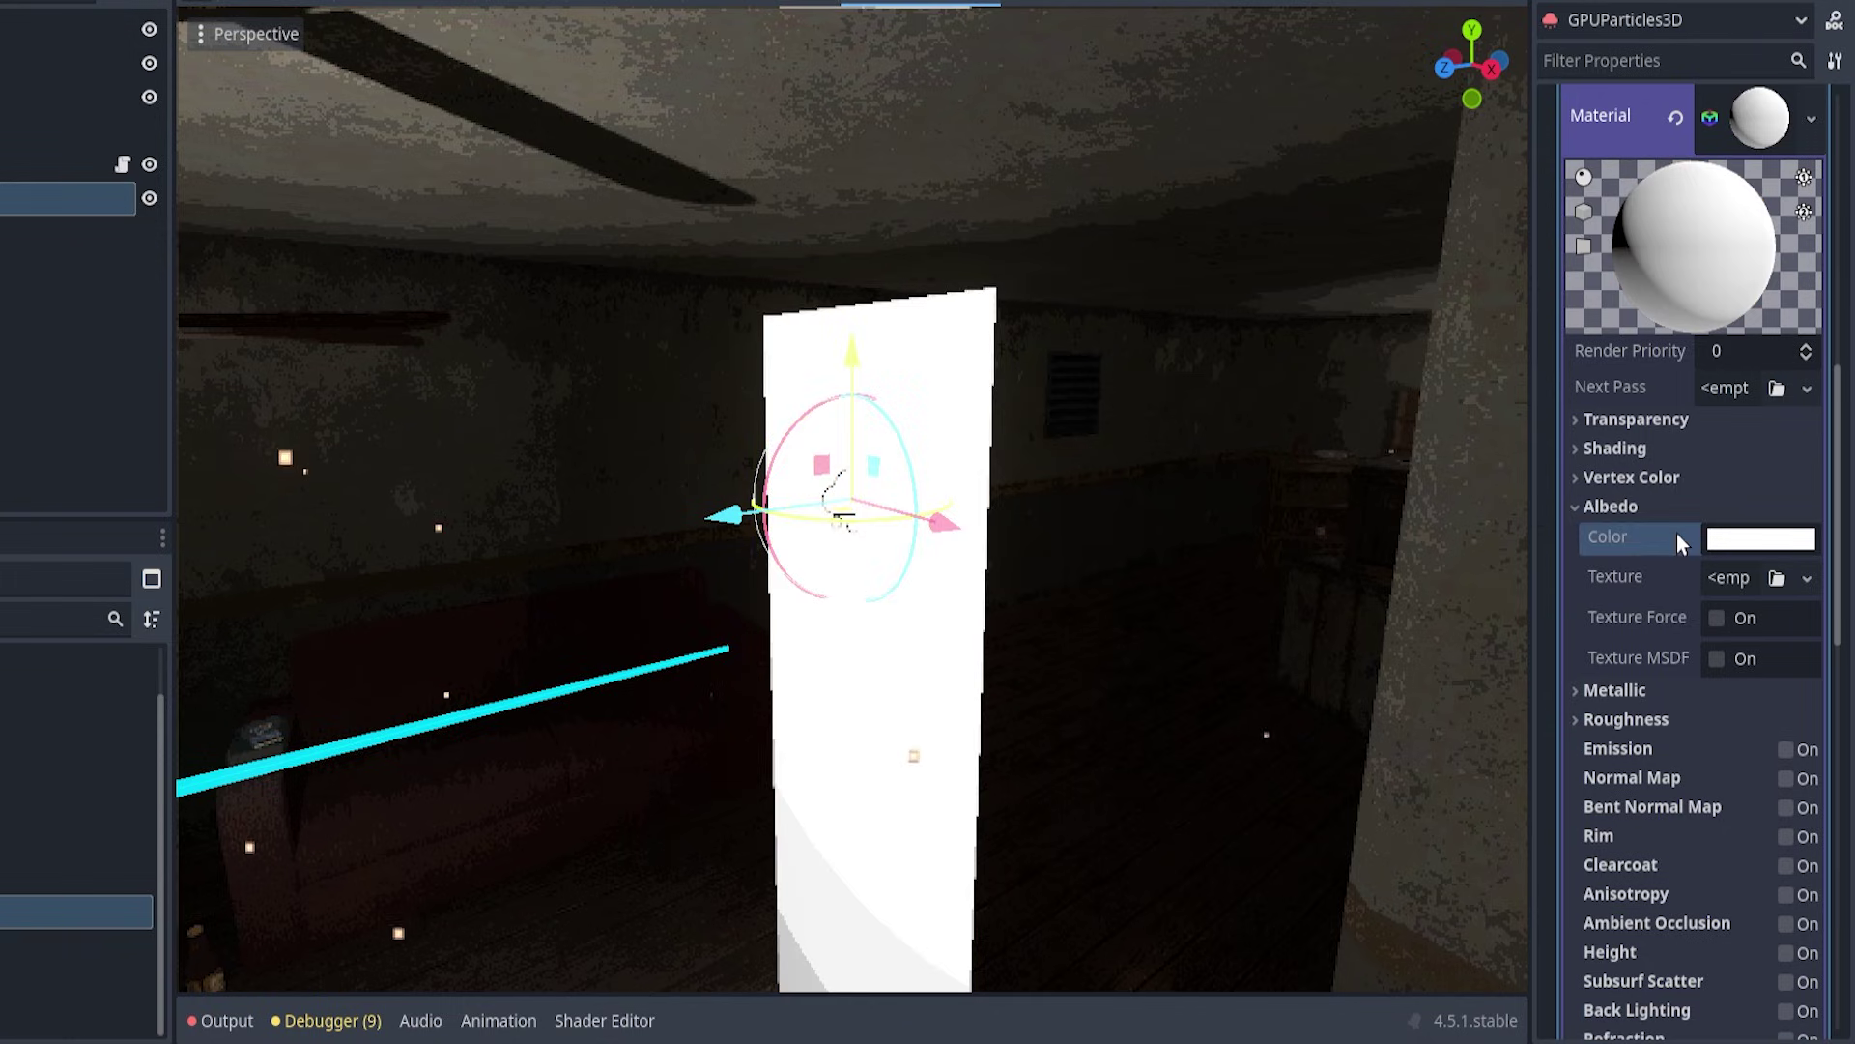
{"action": "left_click", "coordinate": [1716, 576]}
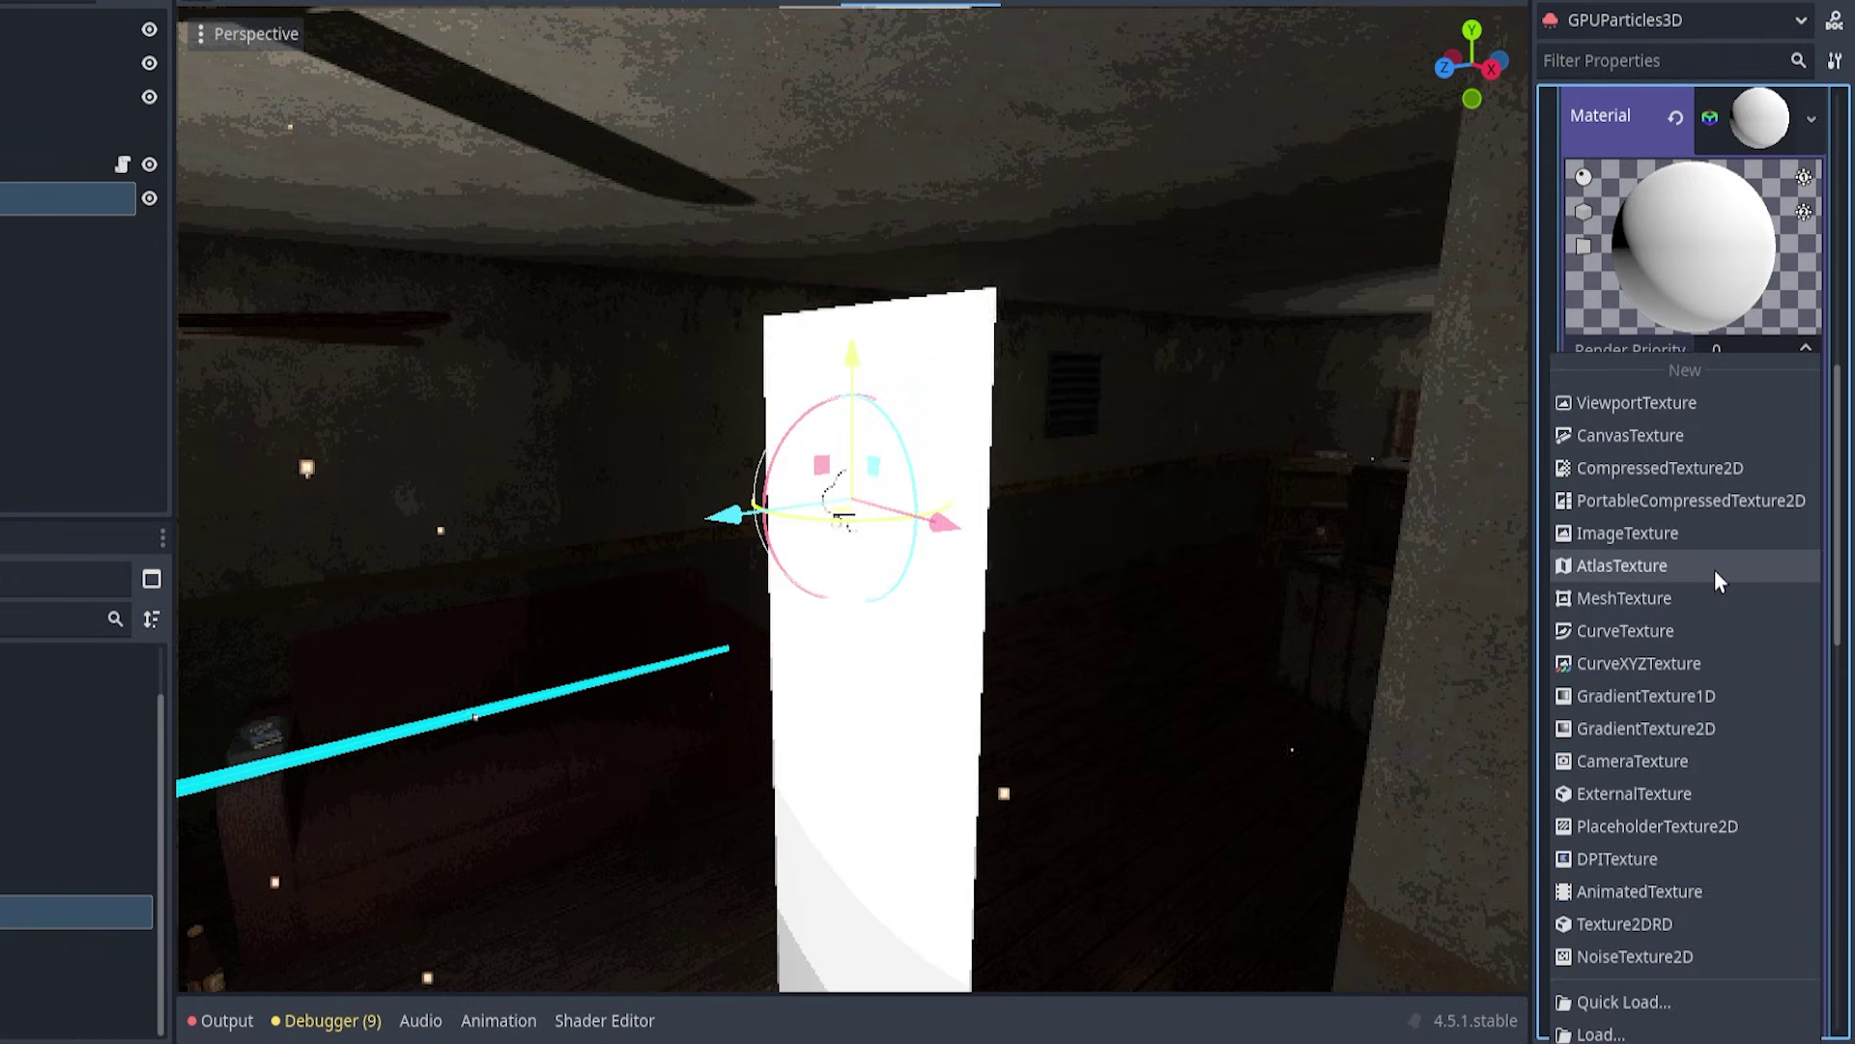
{"action": "left_click", "coordinate": [1677, 729]}
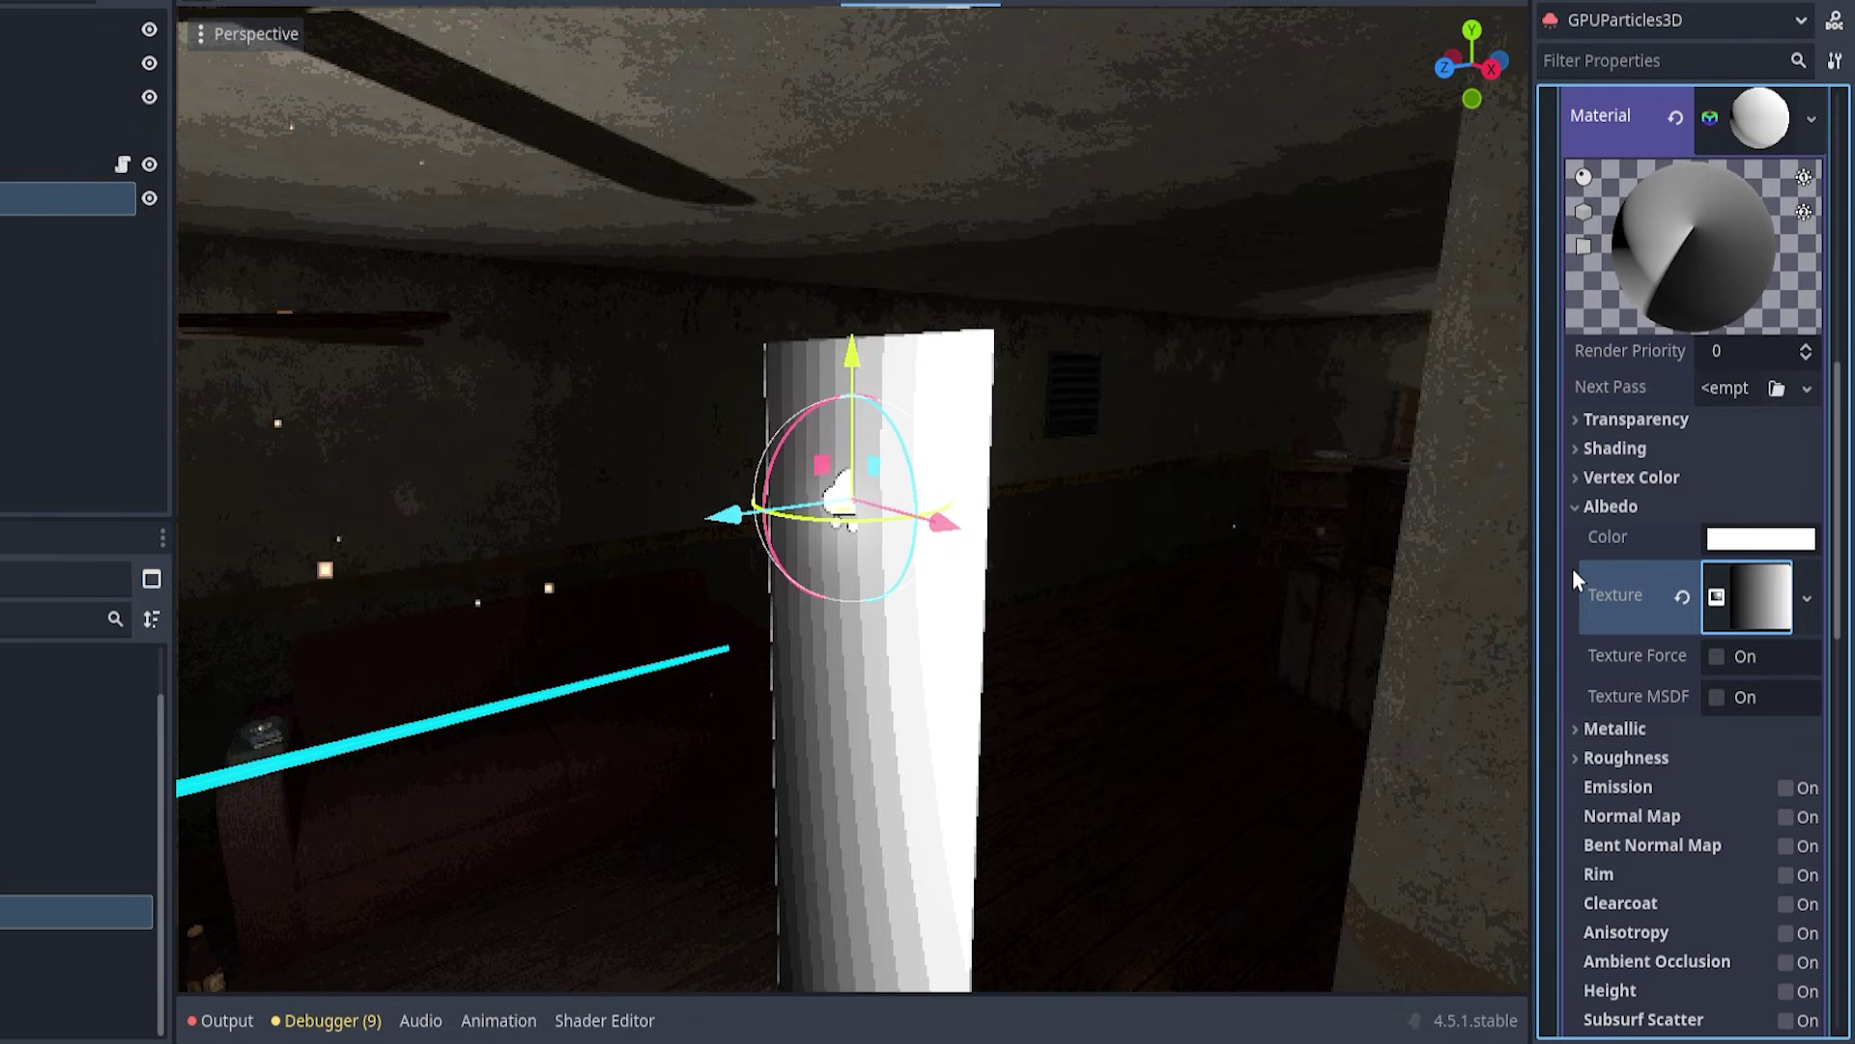
Step: Set the particle Amount to 2
{"action": "scroll", "coordinate": [1573, 566], "scroll_direction": "up", "scroll_amount": 10}
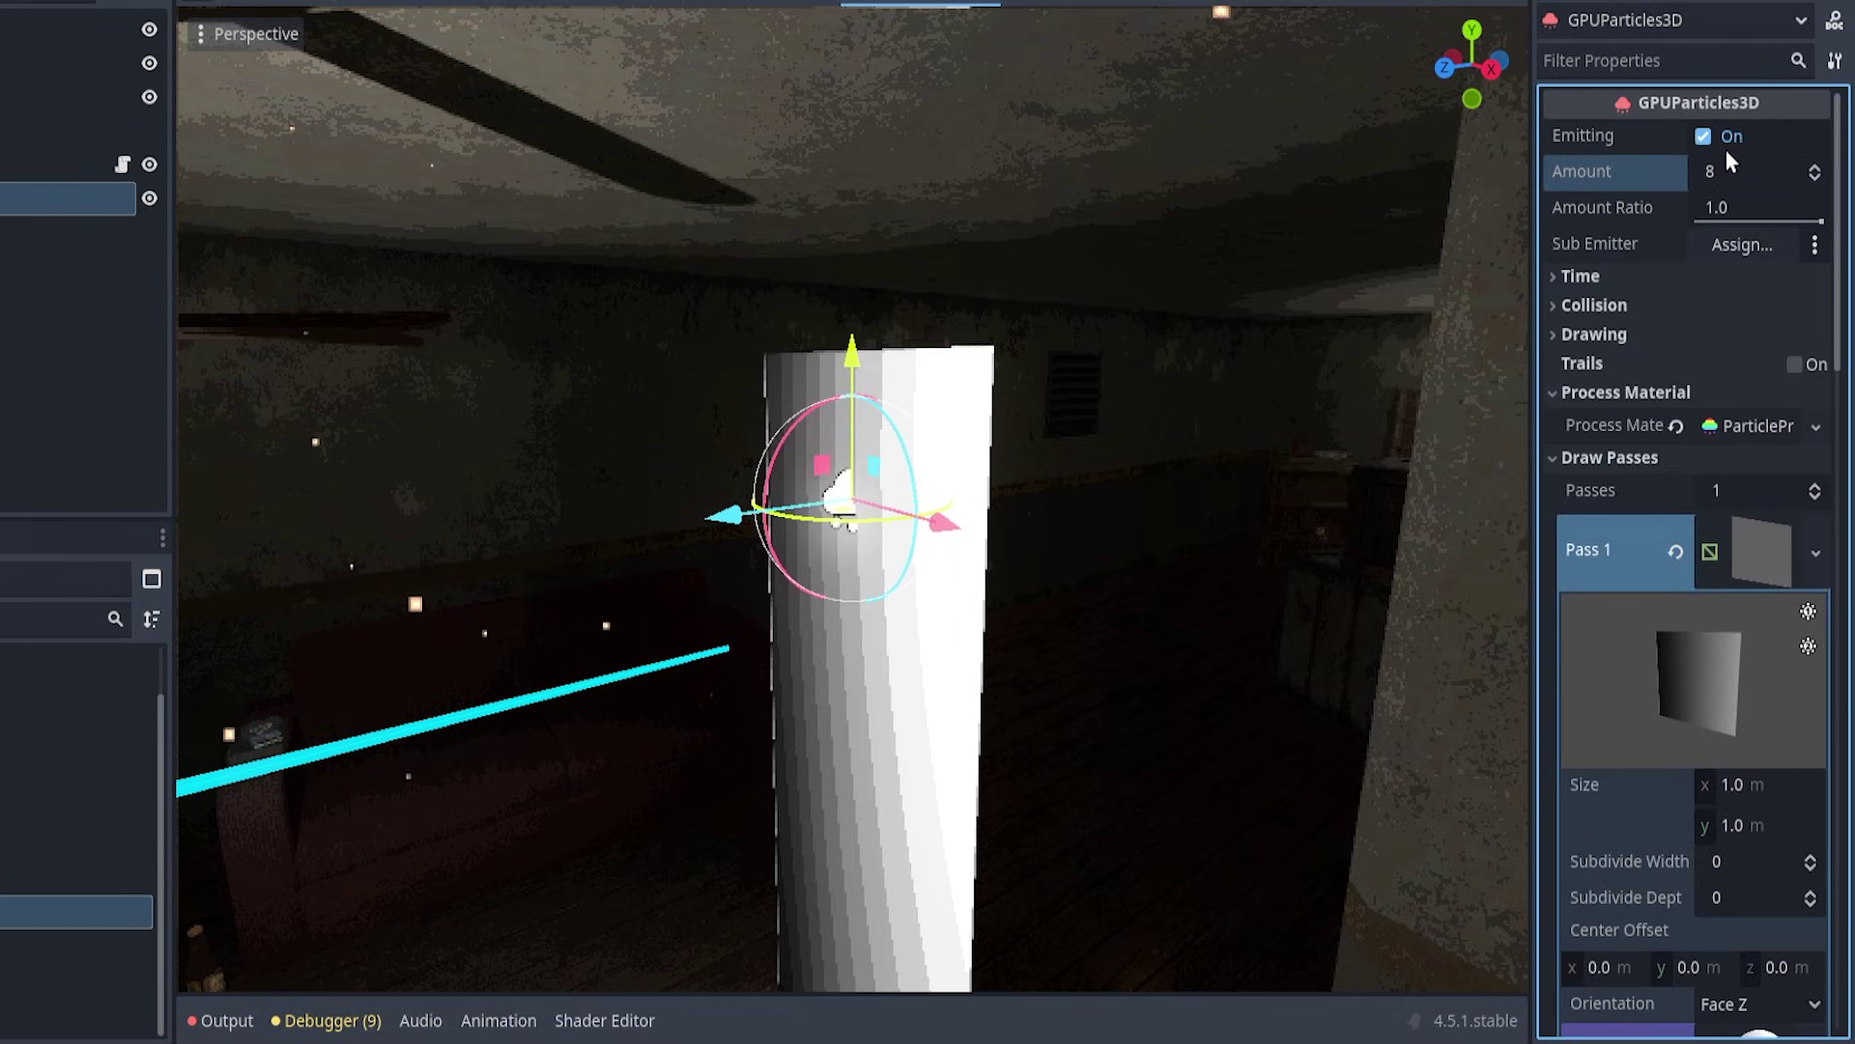
{"action": "type", "text": "2"}
{"action": "key", "text": "Return"}
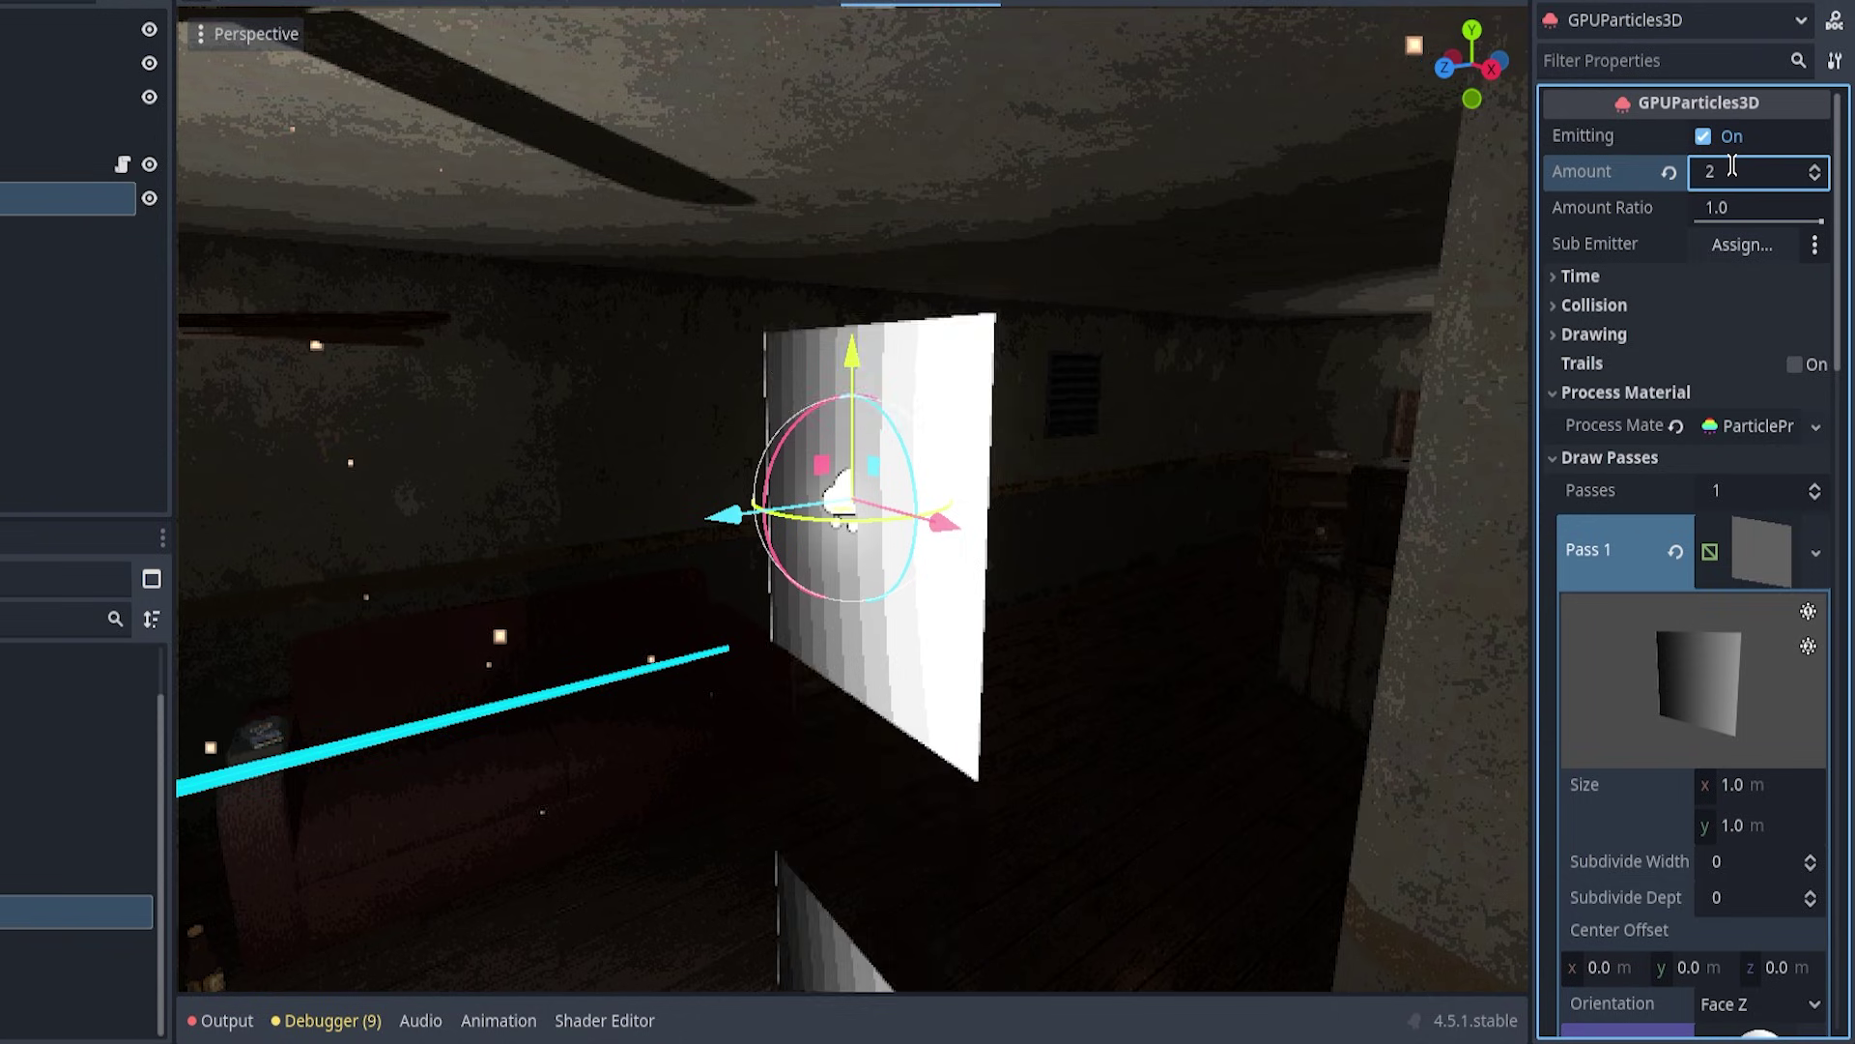
{"action": "scroll", "coordinate": [1620, 475], "scroll_direction": "down", "scroll_amount": 10}
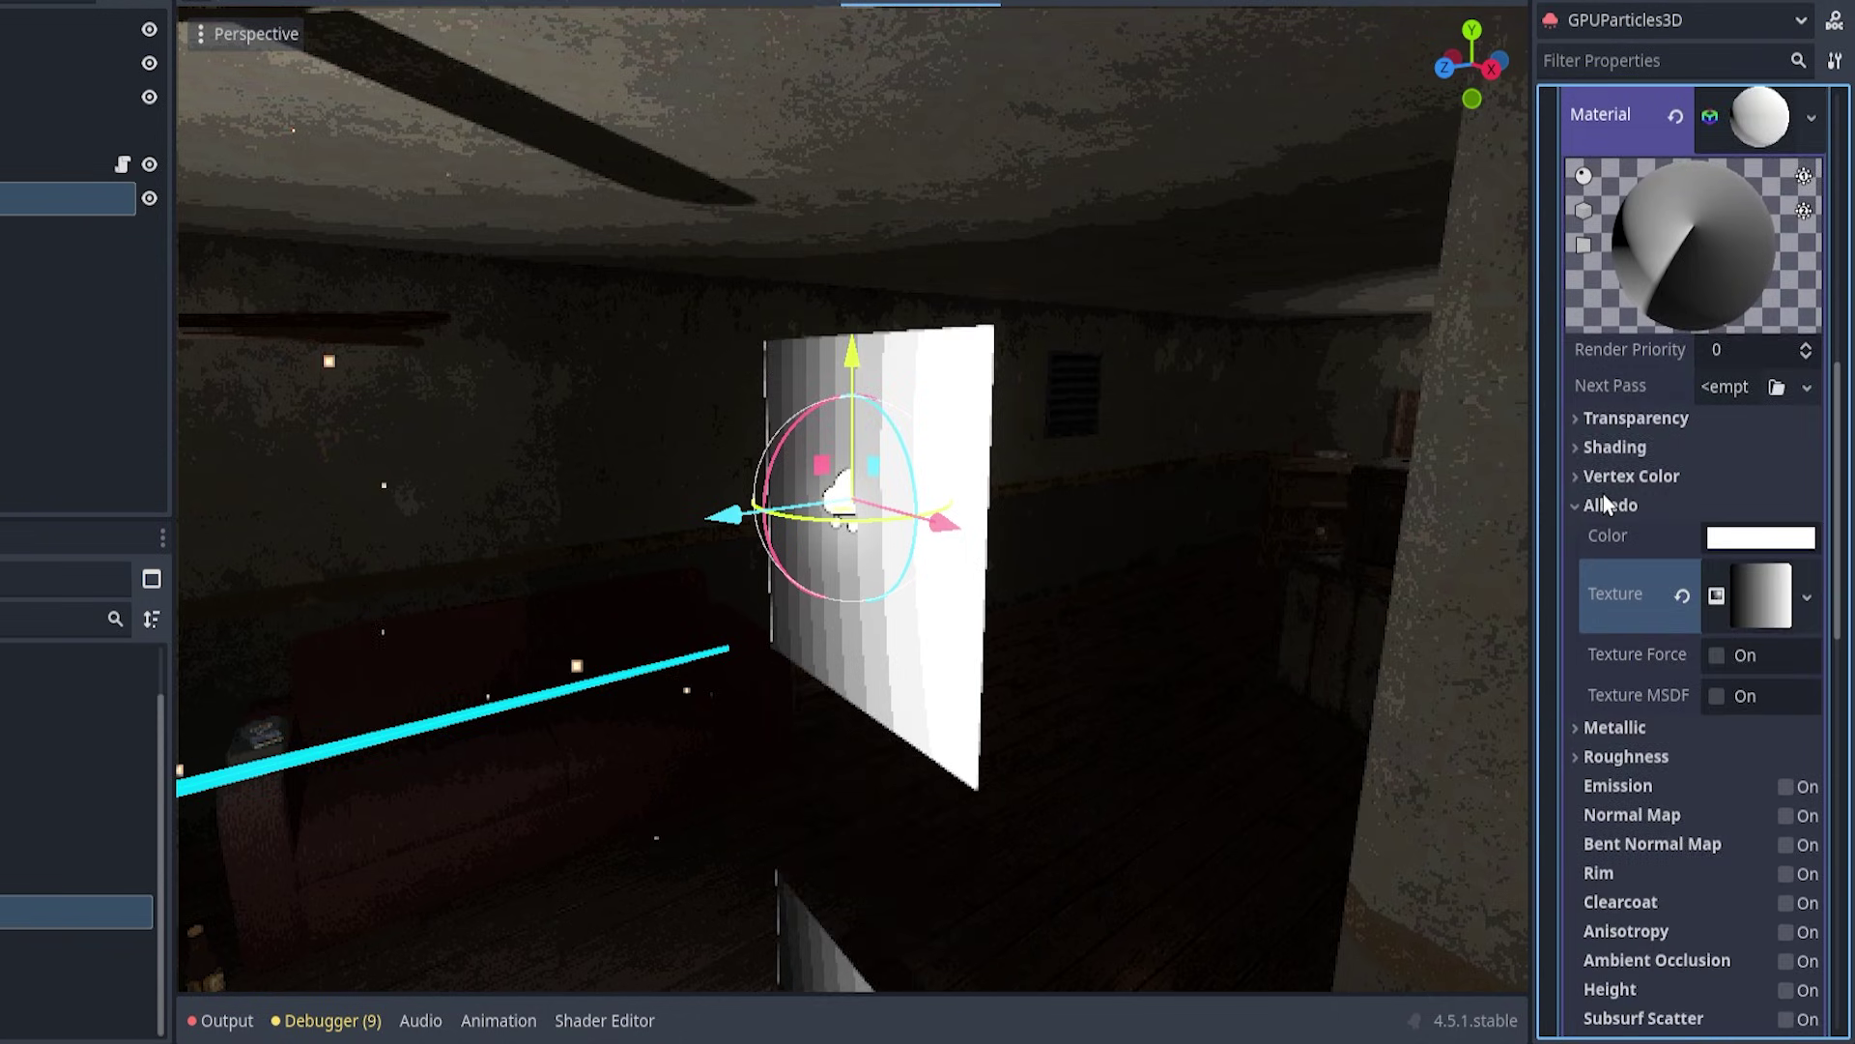
Step: Set the GradientTexture2D fill type to Square
{"action": "left_click", "coordinate": [1754, 464]}
{"action": "scroll", "coordinate": [1713, 570], "scroll_direction": "down", "scroll_amount": 1}
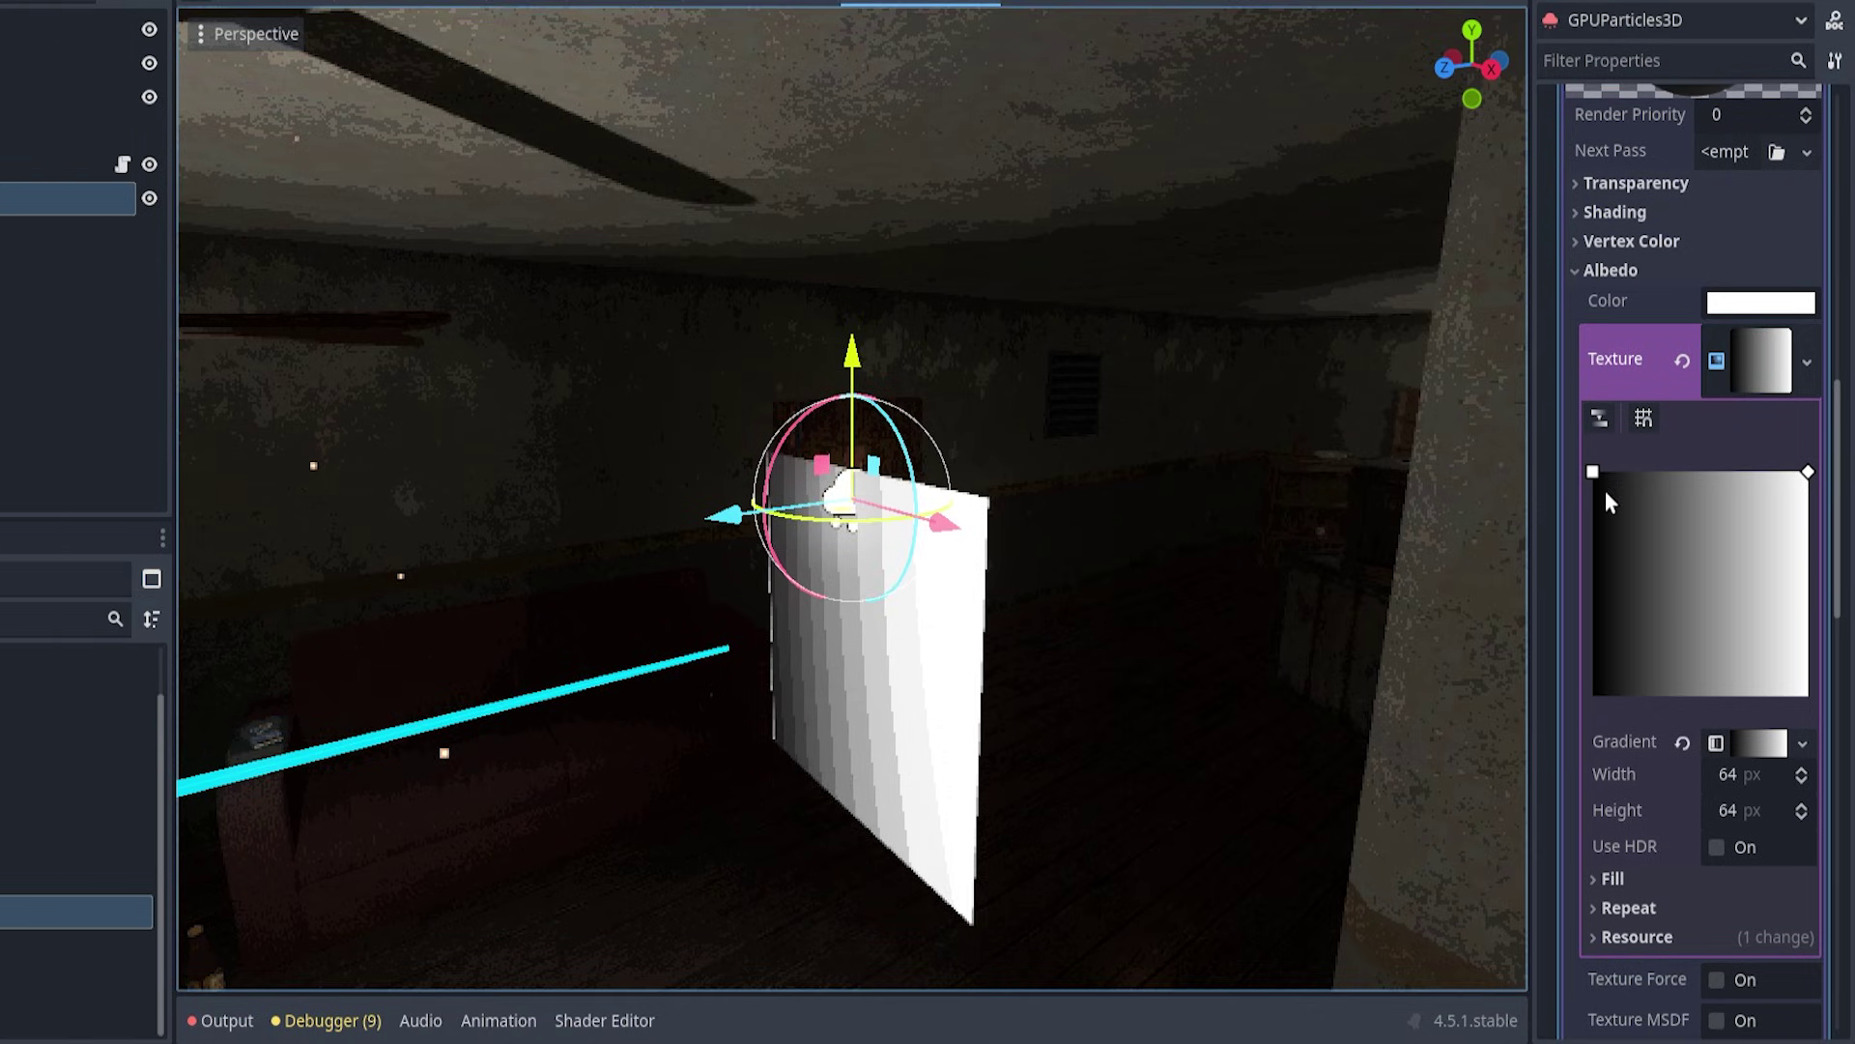
{"action": "left_click_drag", "start_coordinate": [1592, 472], "coordinate": [1691, 584]}
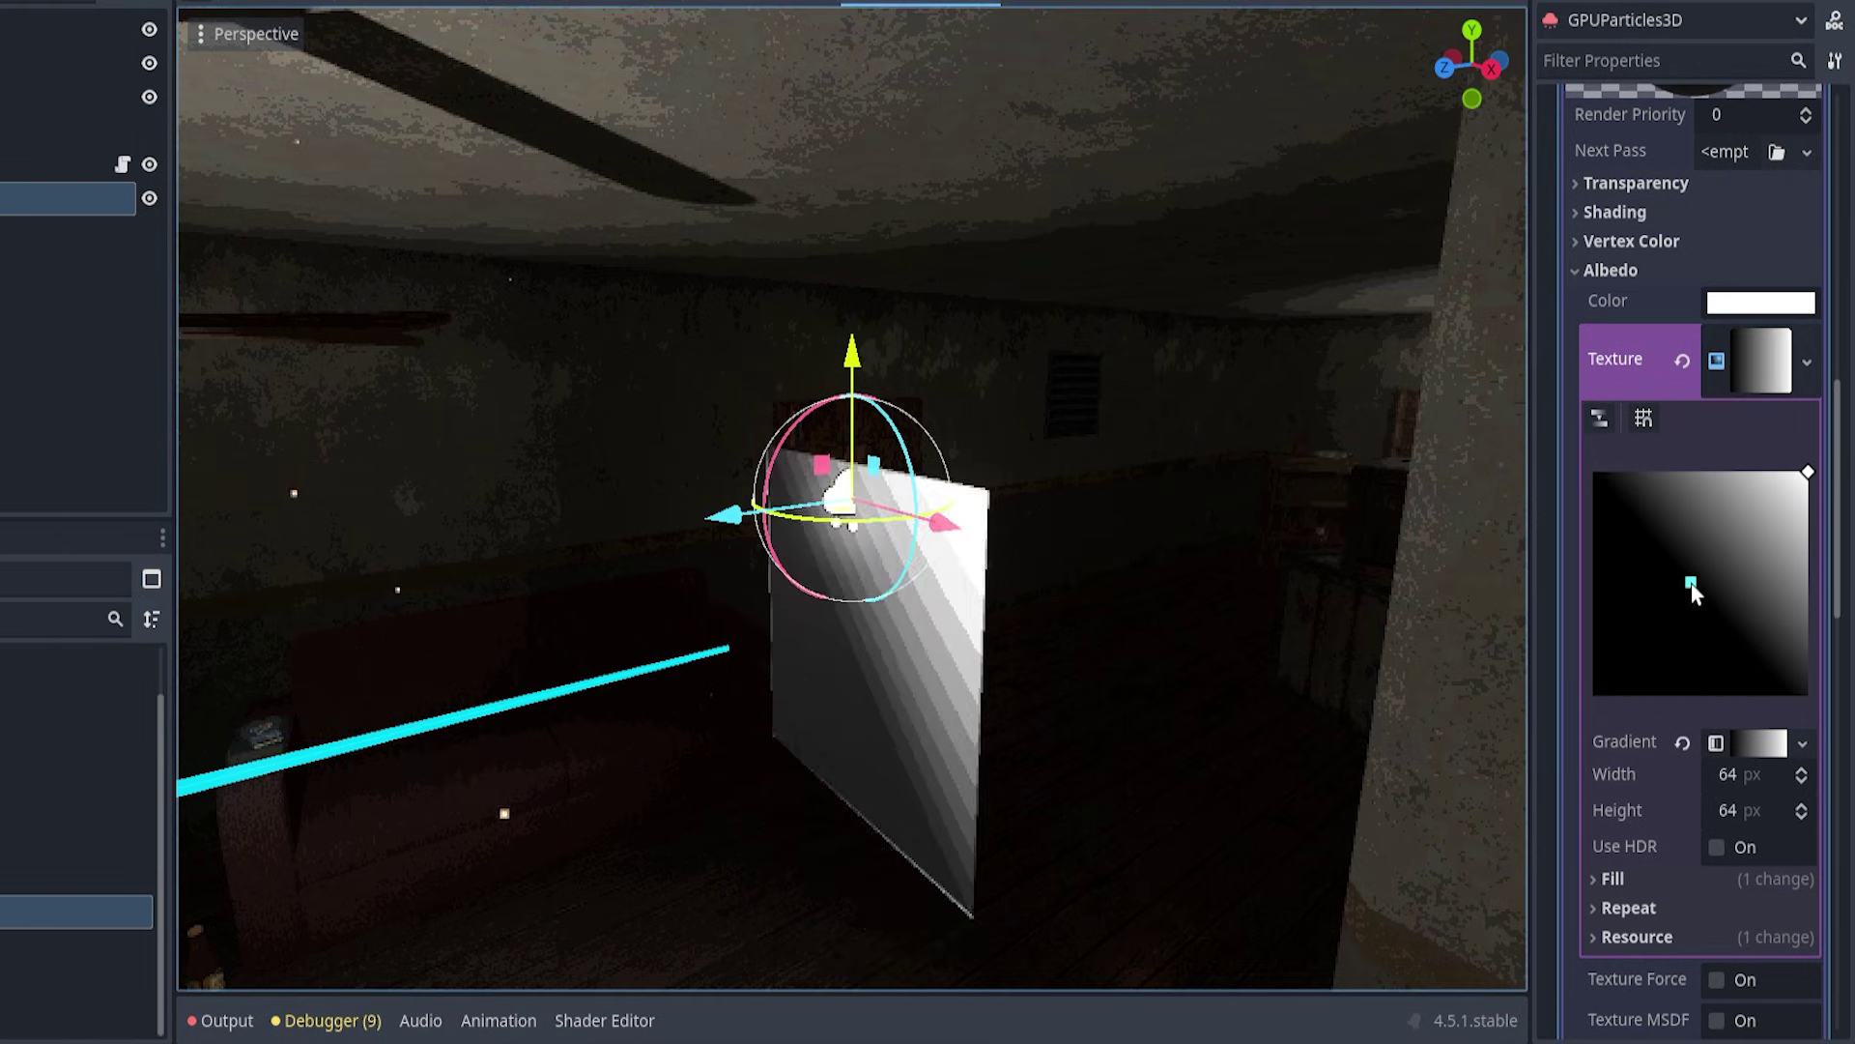
{"action": "scroll", "coordinate": [1740, 676], "scroll_direction": "down", "scroll_amount": 2}
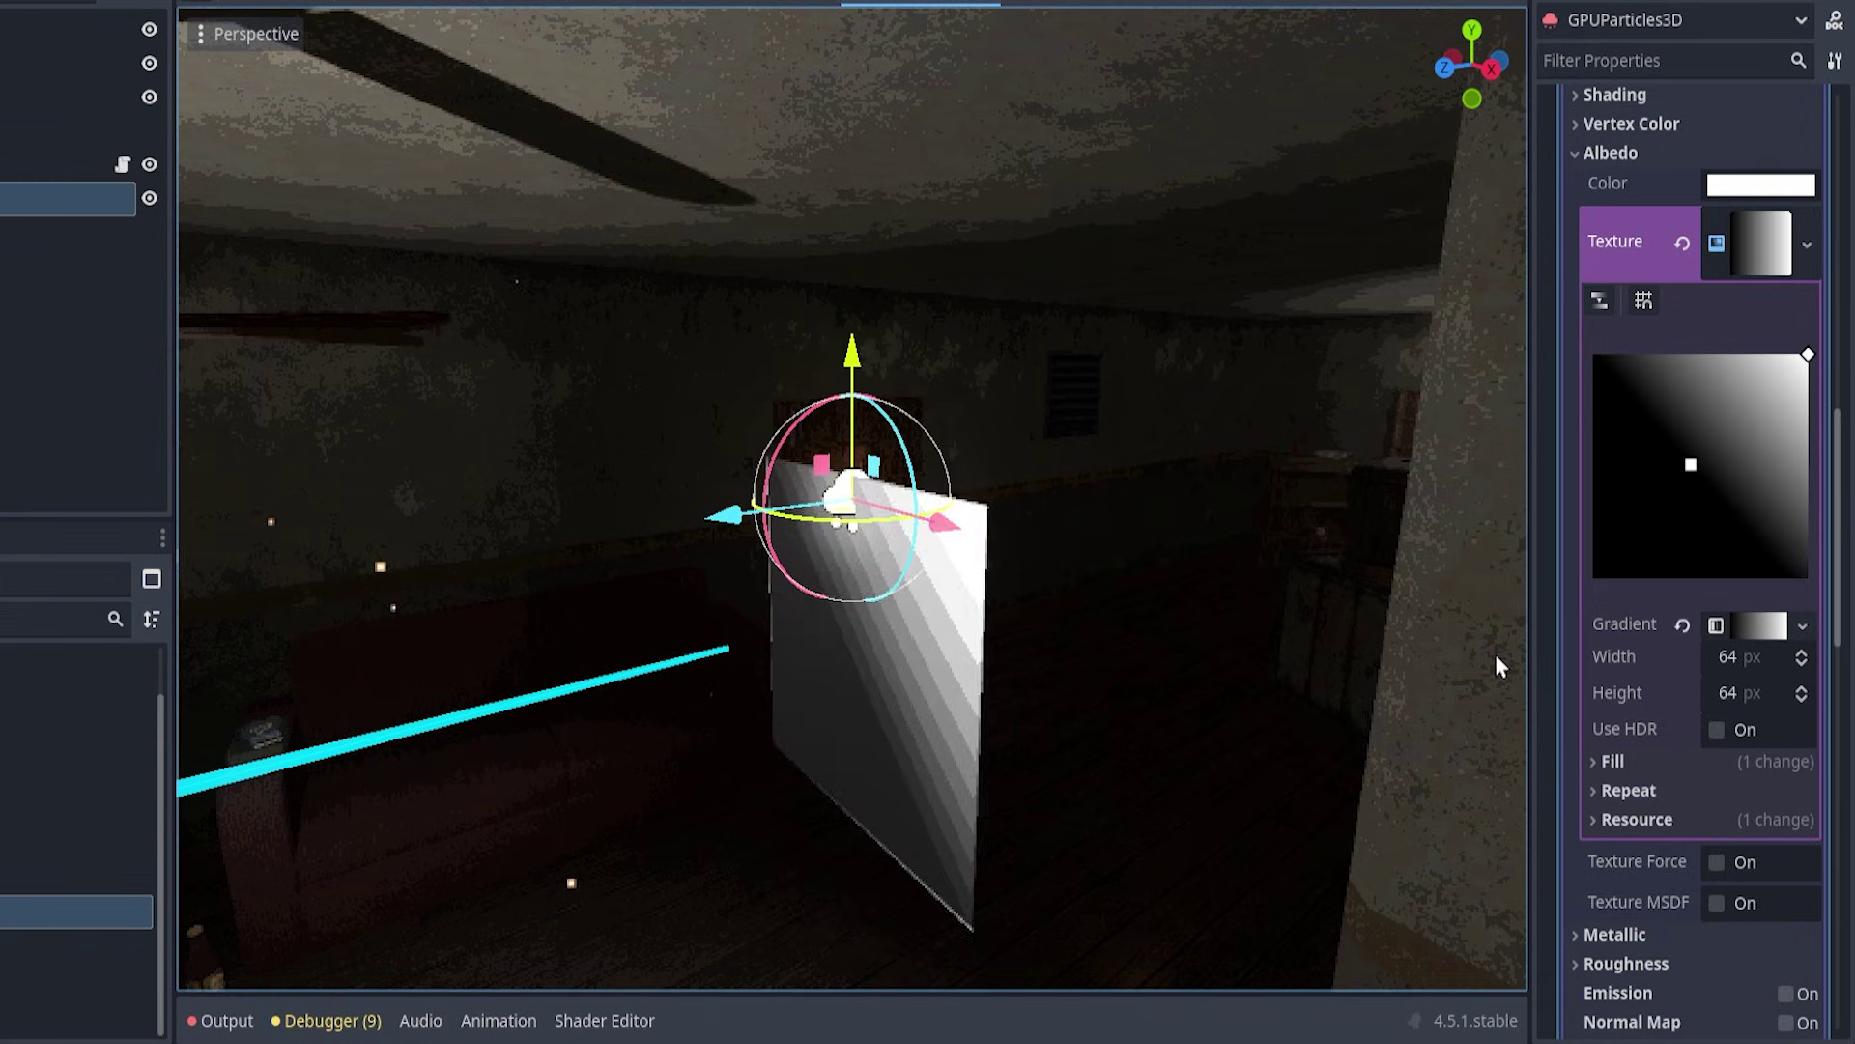
{"action": "left_click", "coordinate": [1664, 764]}
{"action": "left_click", "coordinate": [1750, 790]}
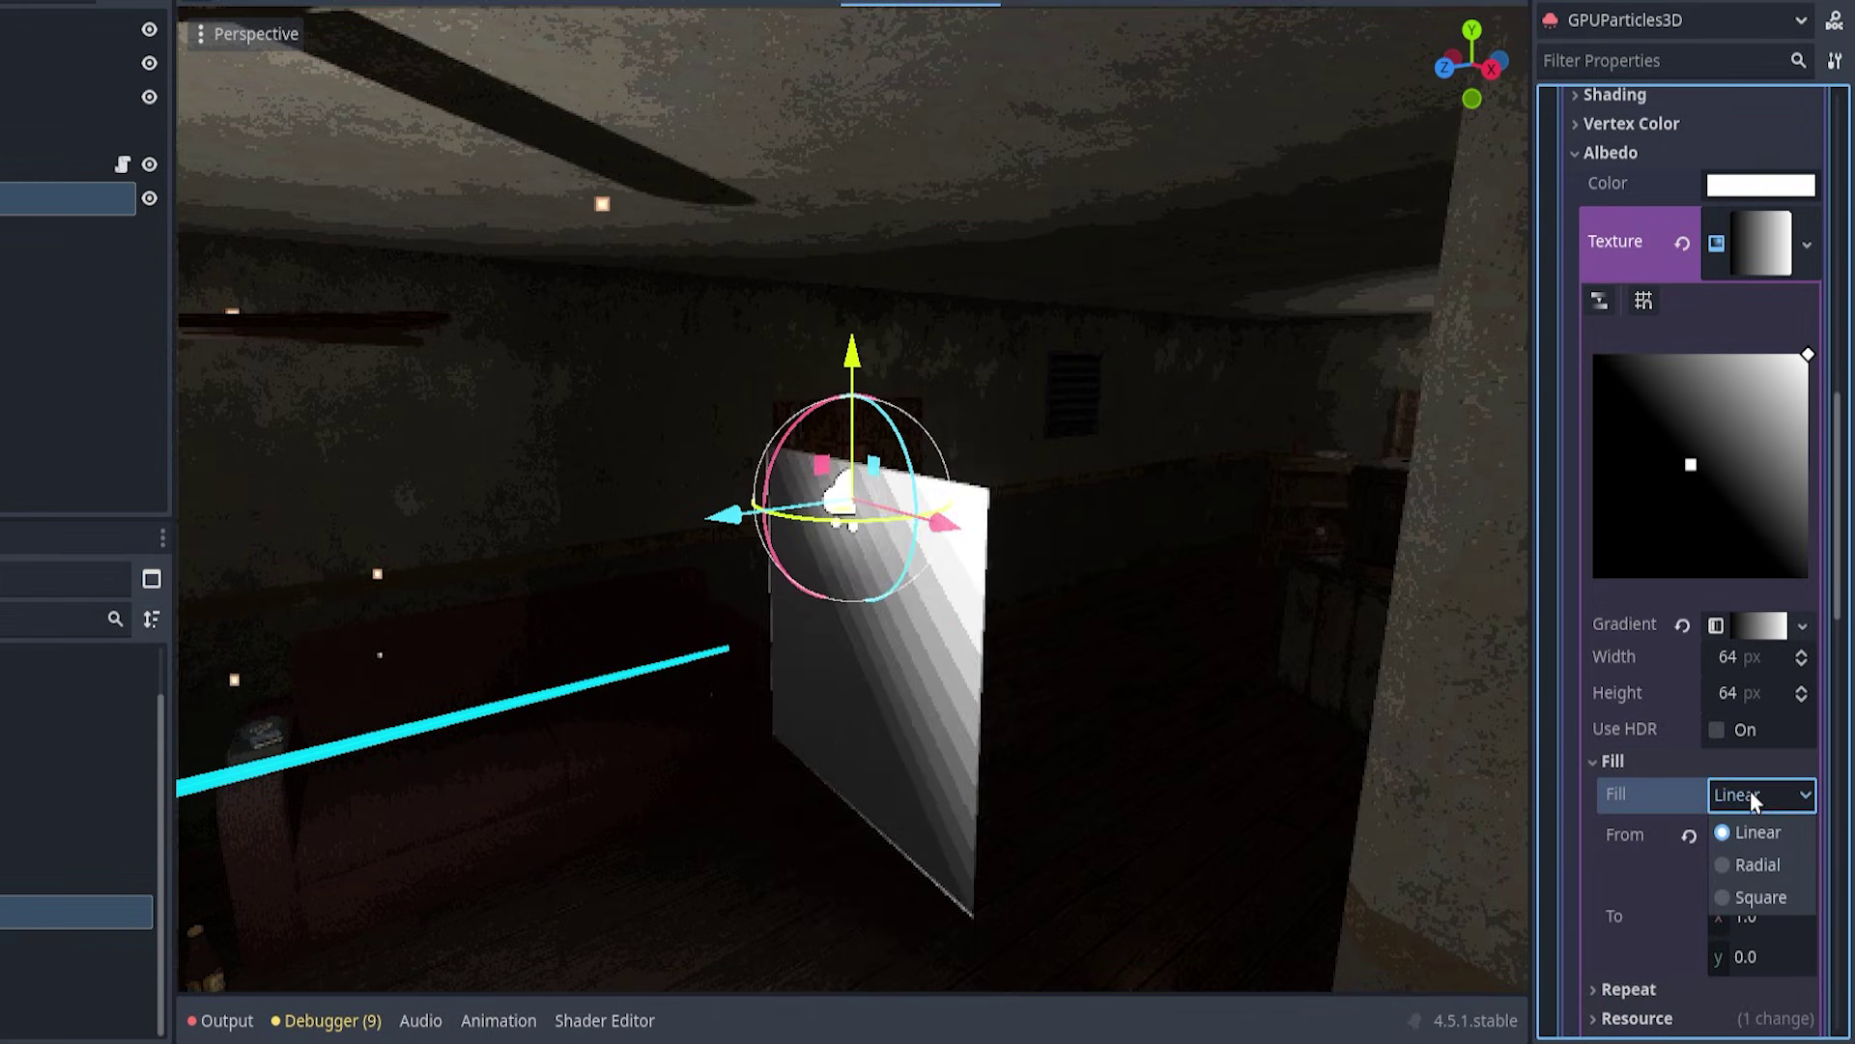
{"action": "left_click", "coordinate": [1761, 868]}
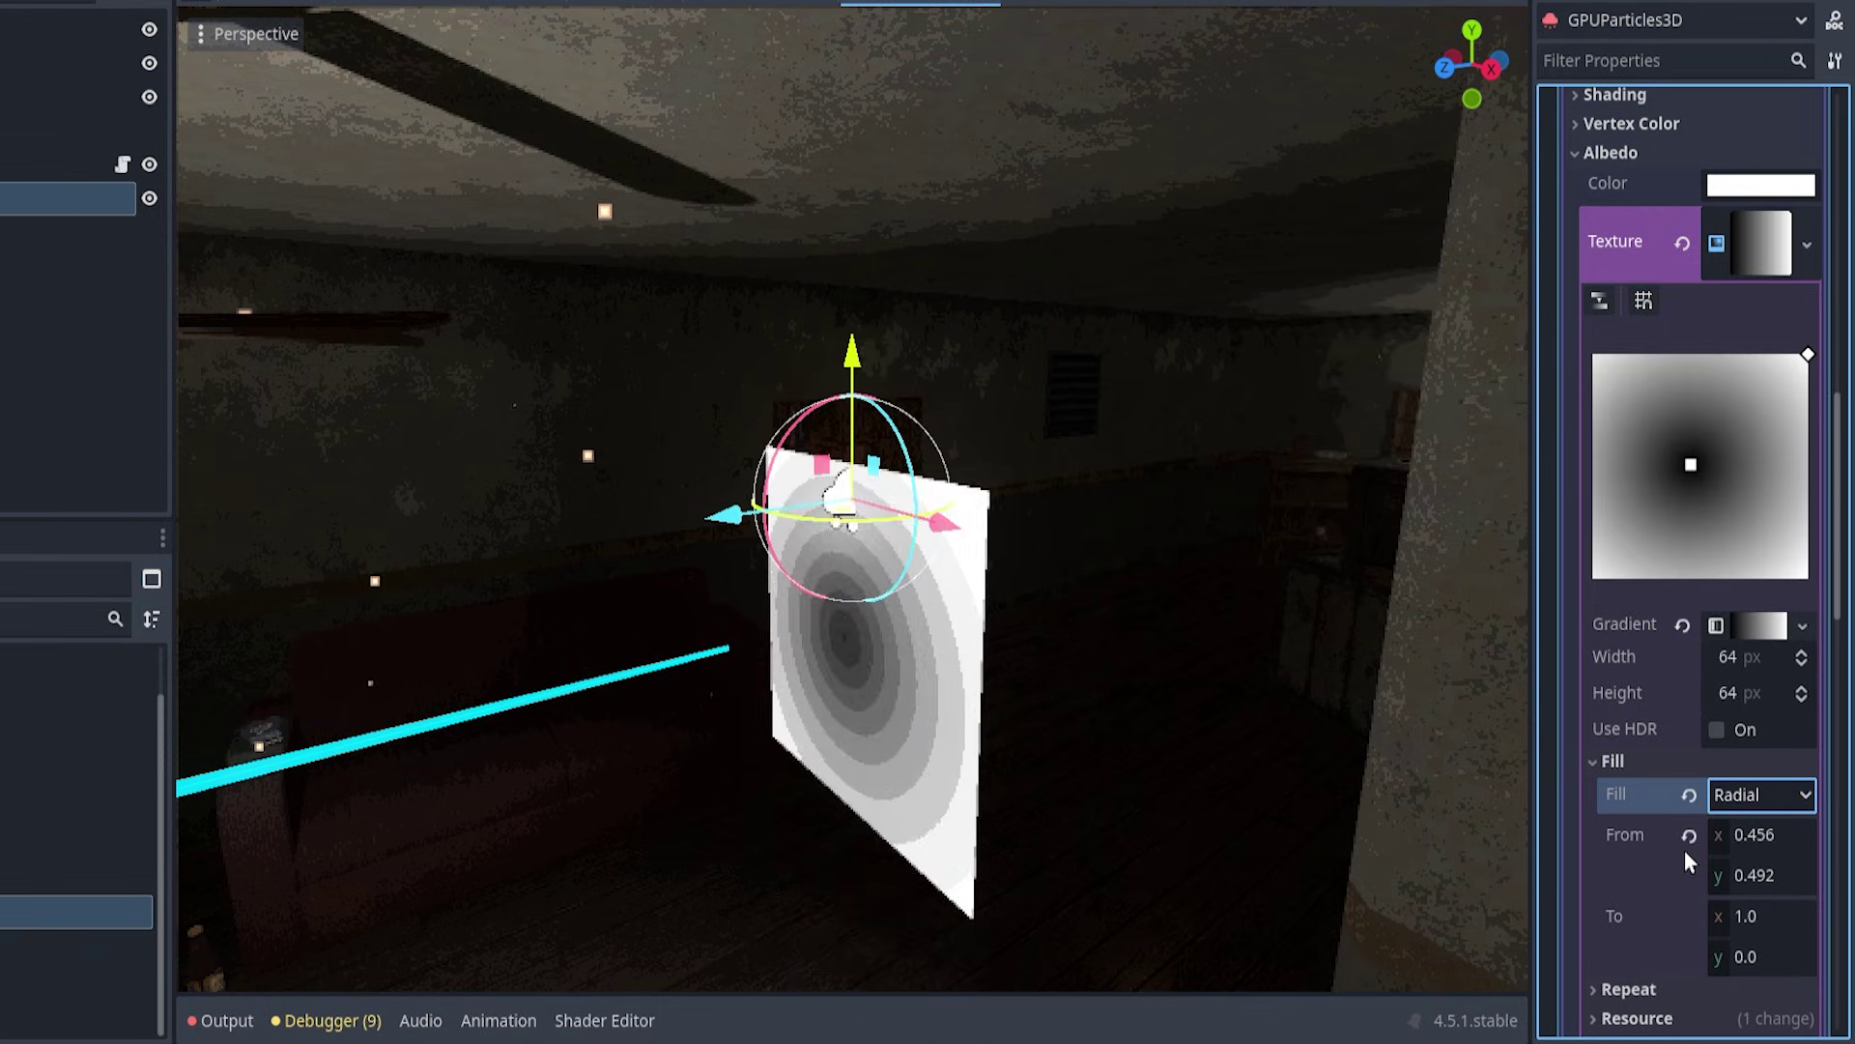
{"action": "left_click", "coordinate": [1759, 794]}
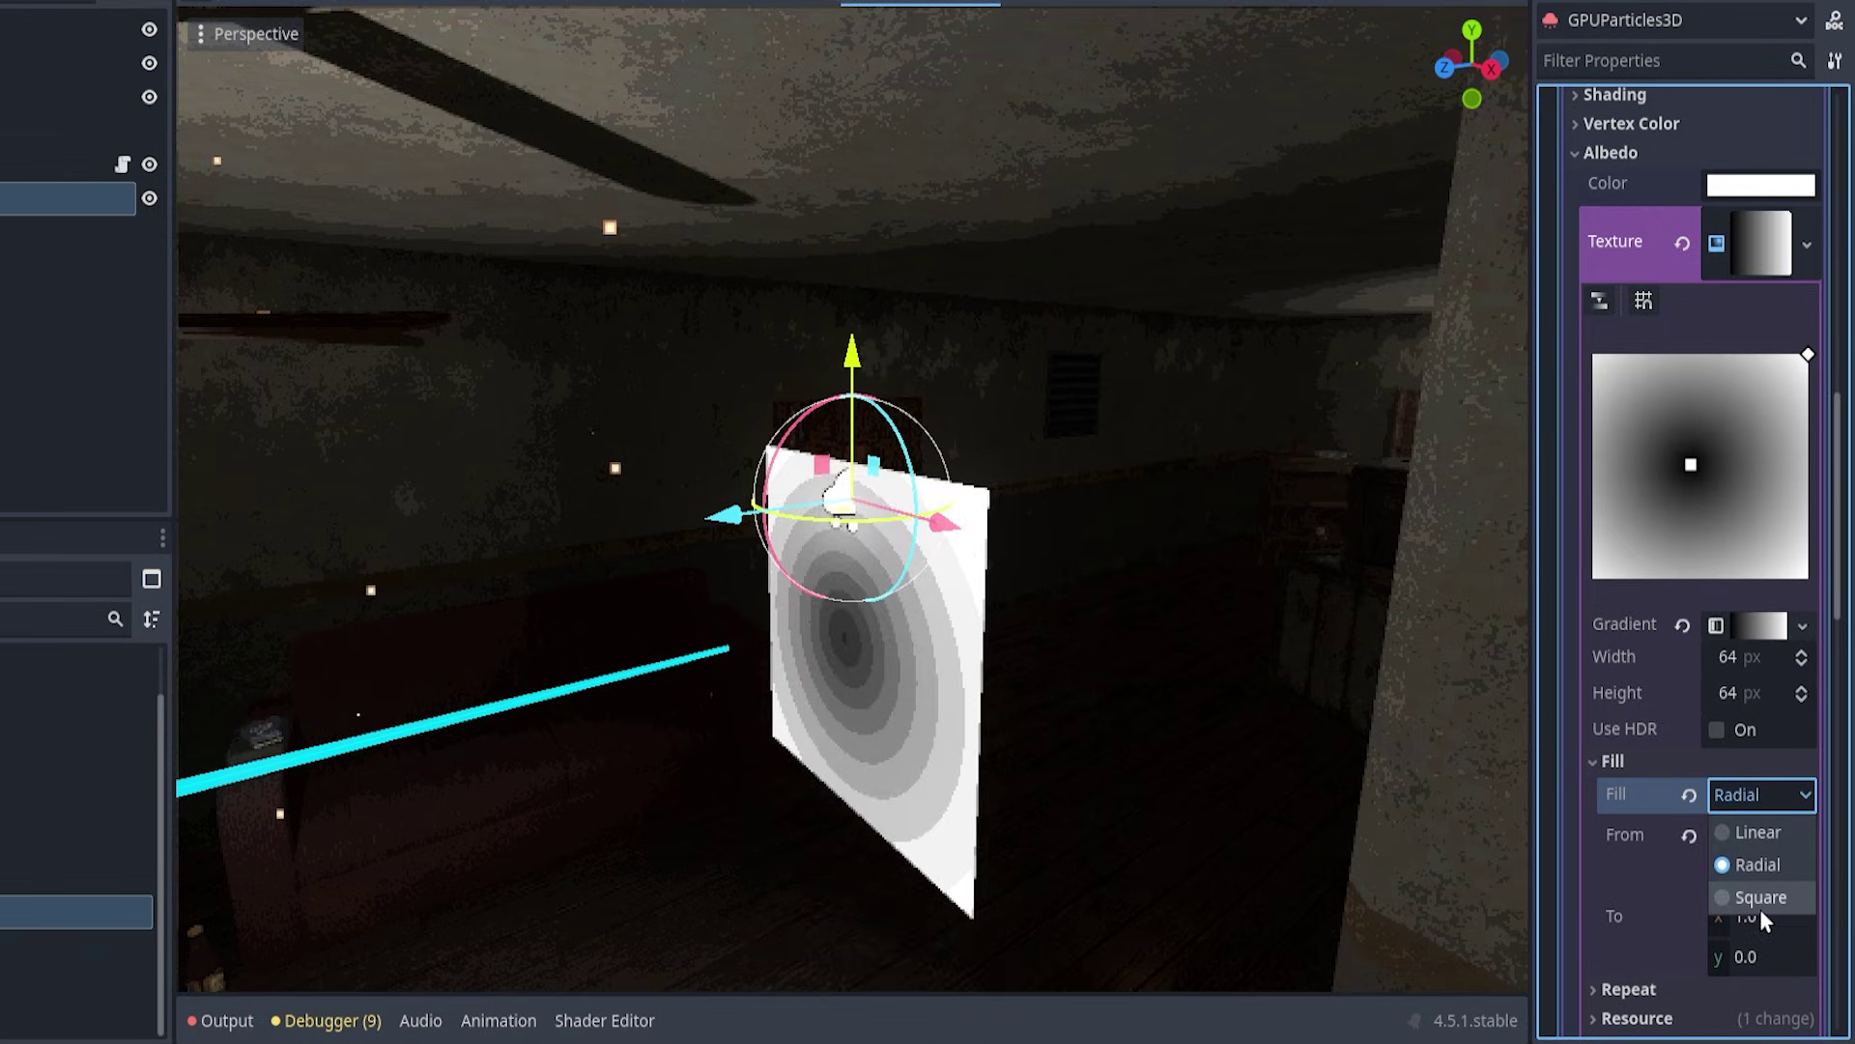
{"action": "left_click", "coordinate": [1760, 901]}
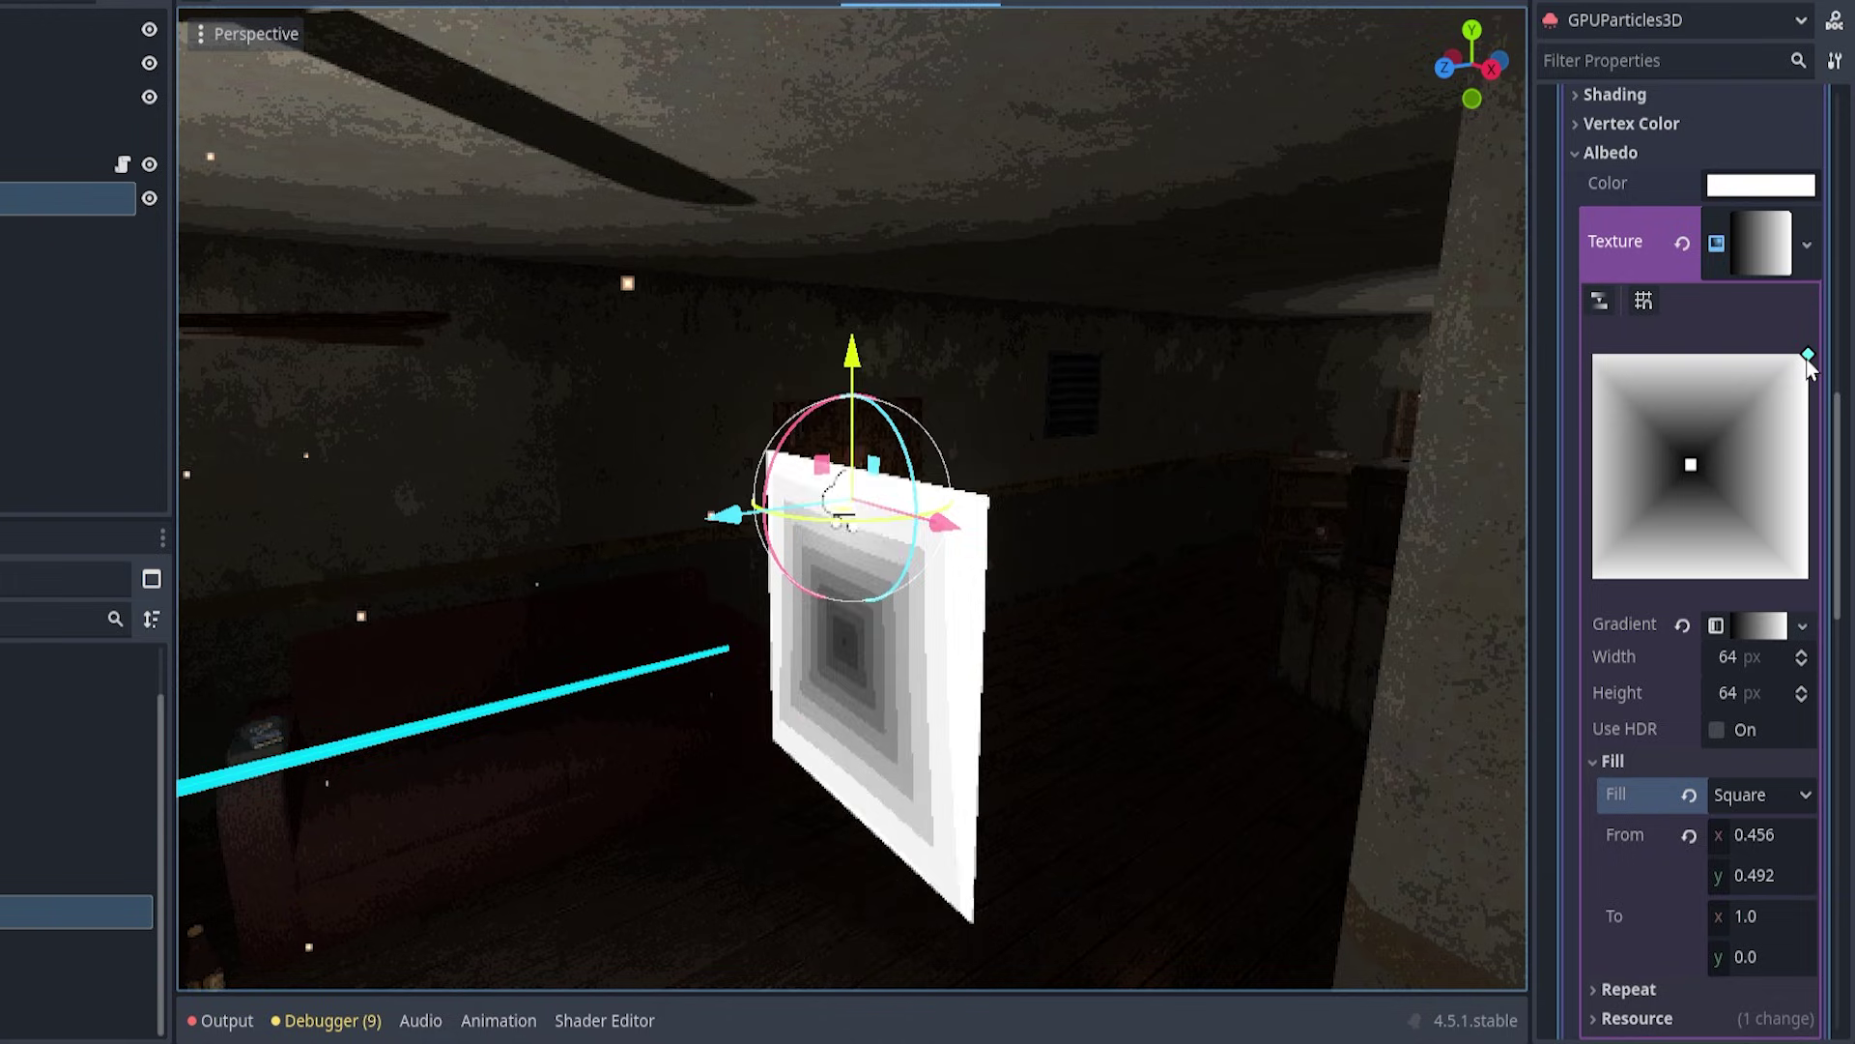
Step: Reset the gradient's From point and set it to 0.5, 0.5
{"action": "left_click", "coordinate": [1691, 836]}
{"action": "left_click", "coordinate": [1743, 837]}
{"action": "type", "text": "0.5"}
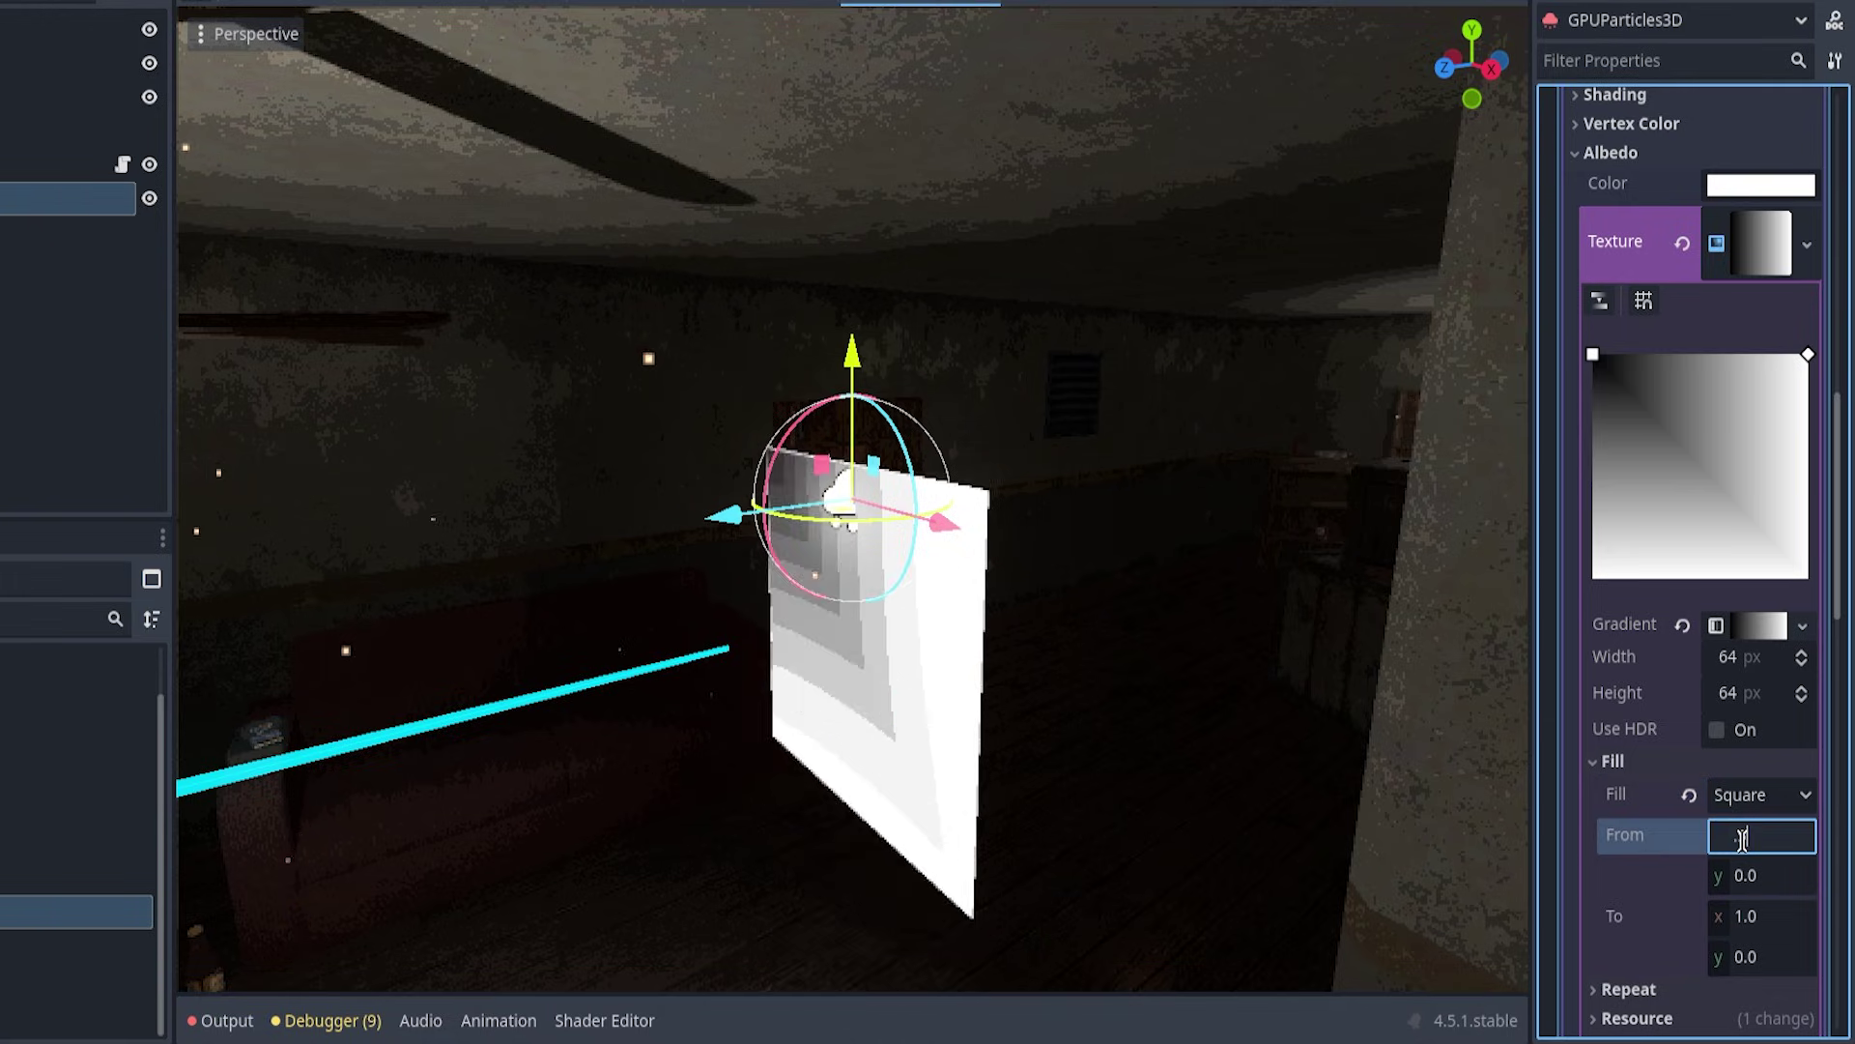
{"action": "key", "text": "Tab"}
{"action": "type", "text": "0.5"}
{"action": "key", "text": "Tab"}
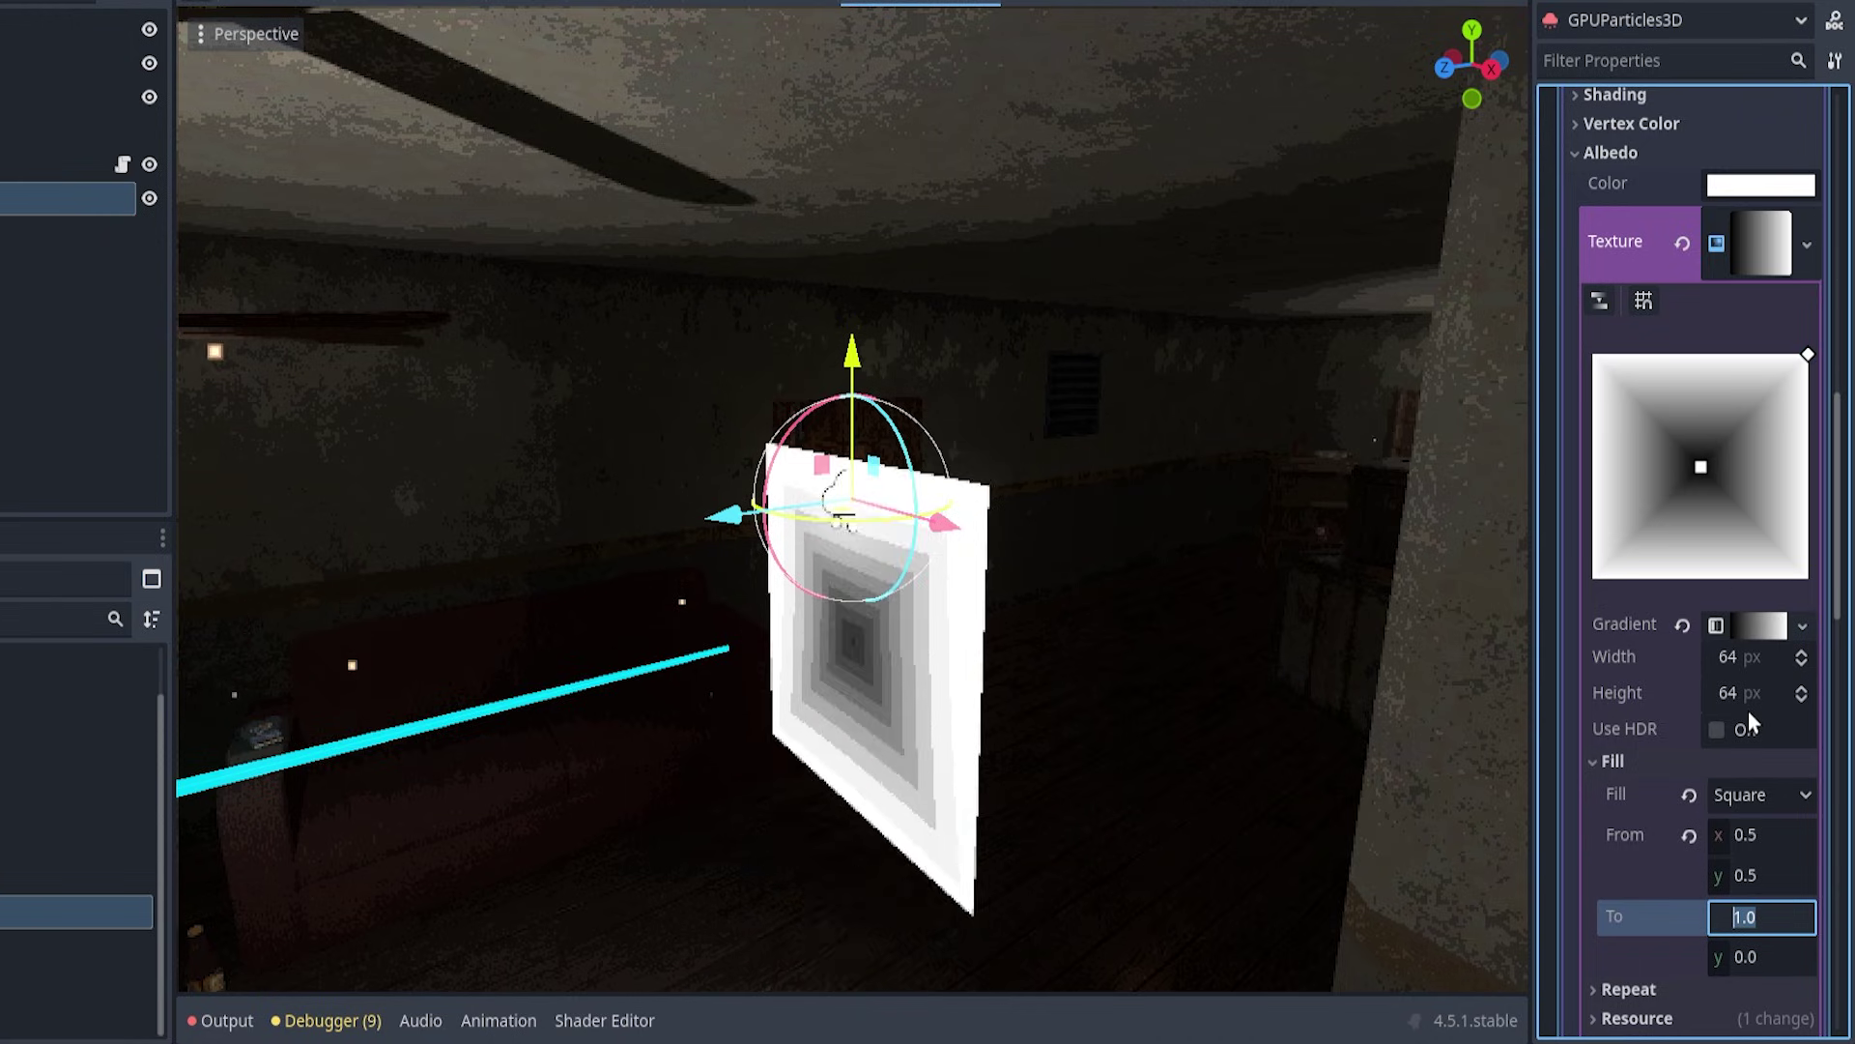
Step: Make the gradient's left colour stop a light orange
{"action": "left_click", "coordinate": [1752, 625]}
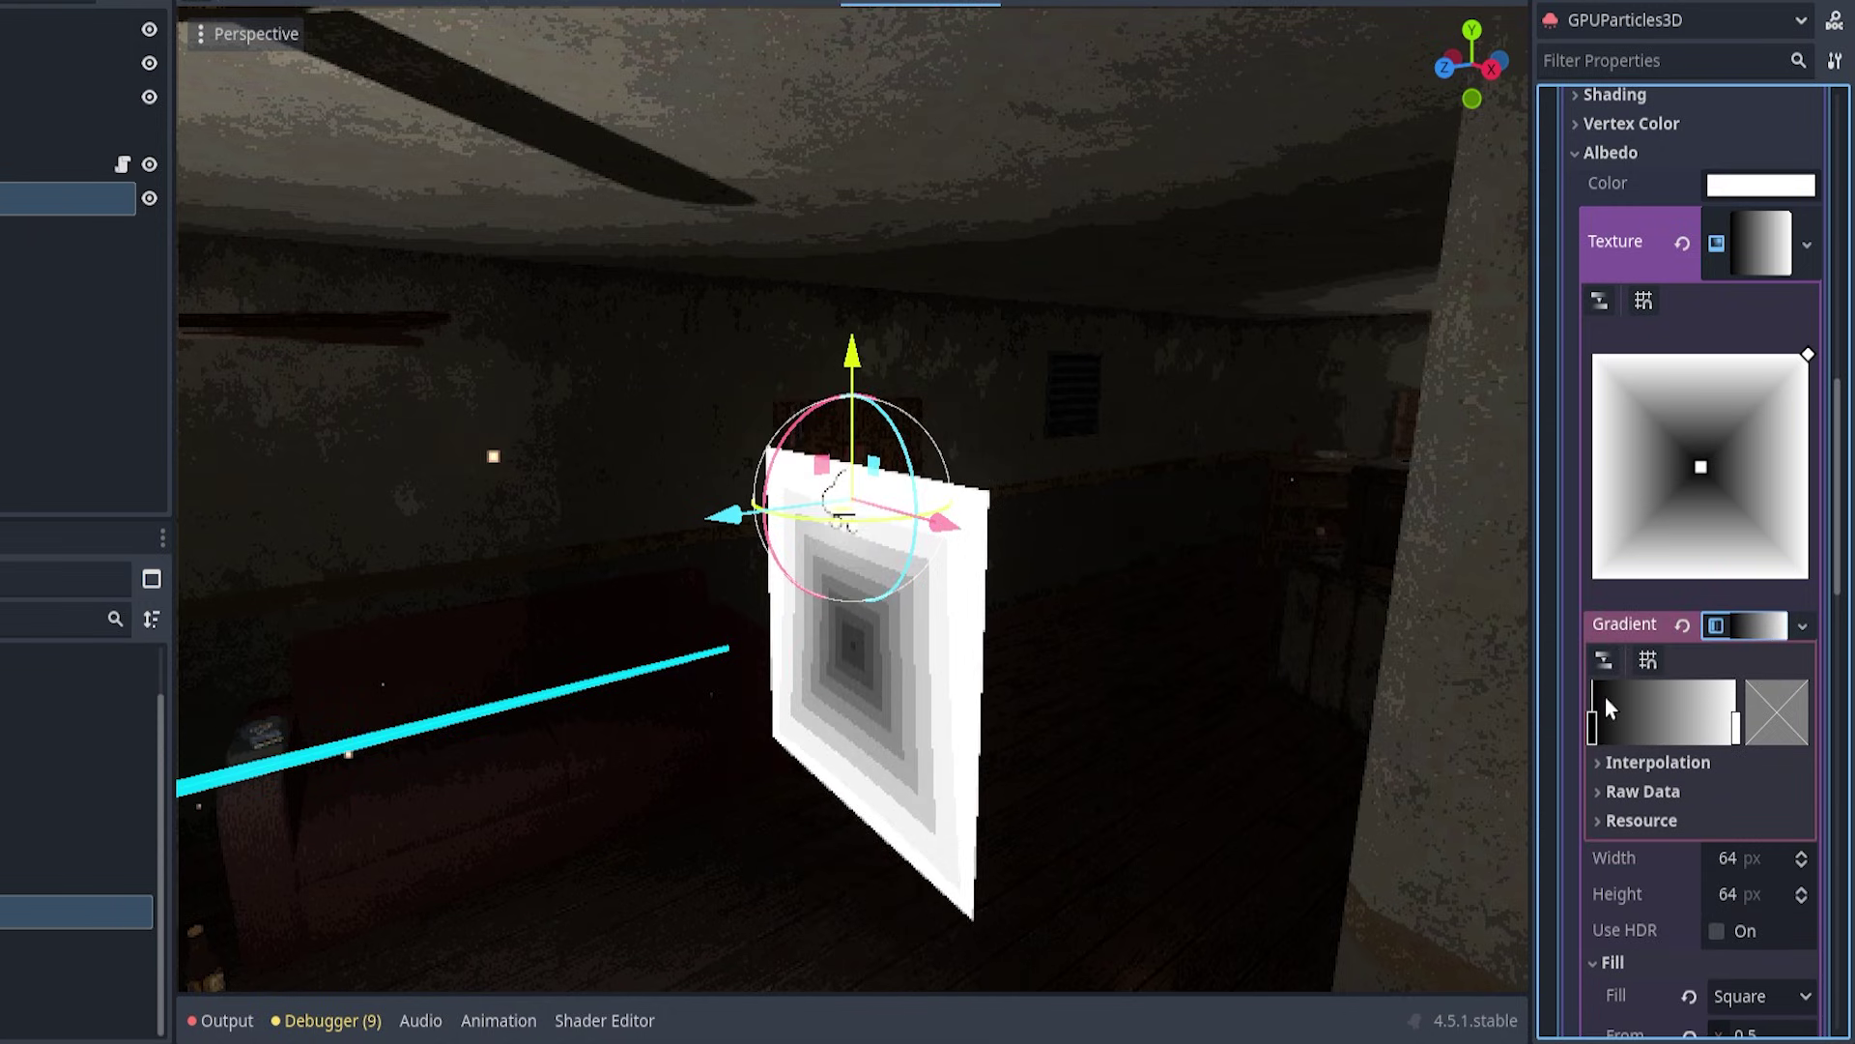
{"action": "left_click", "coordinate": [1592, 727]}
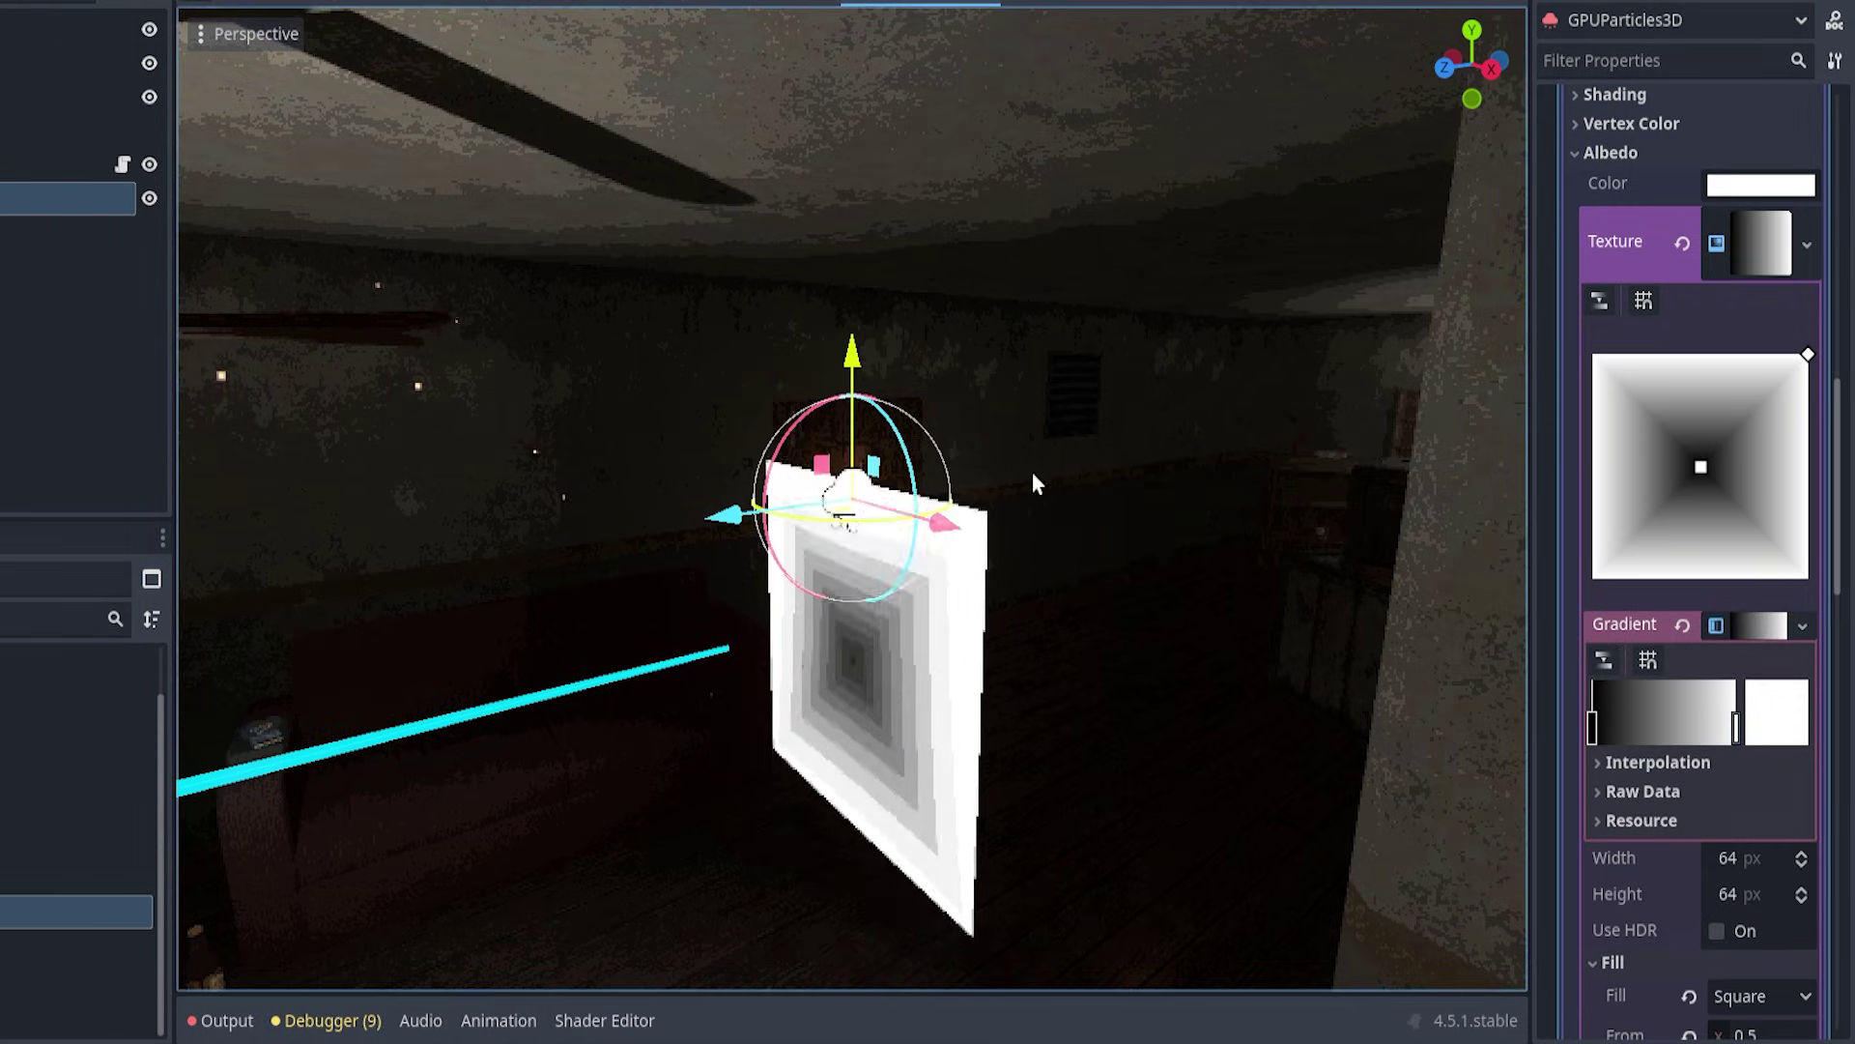
{"action": "double_click", "coordinate": [1595, 727]}
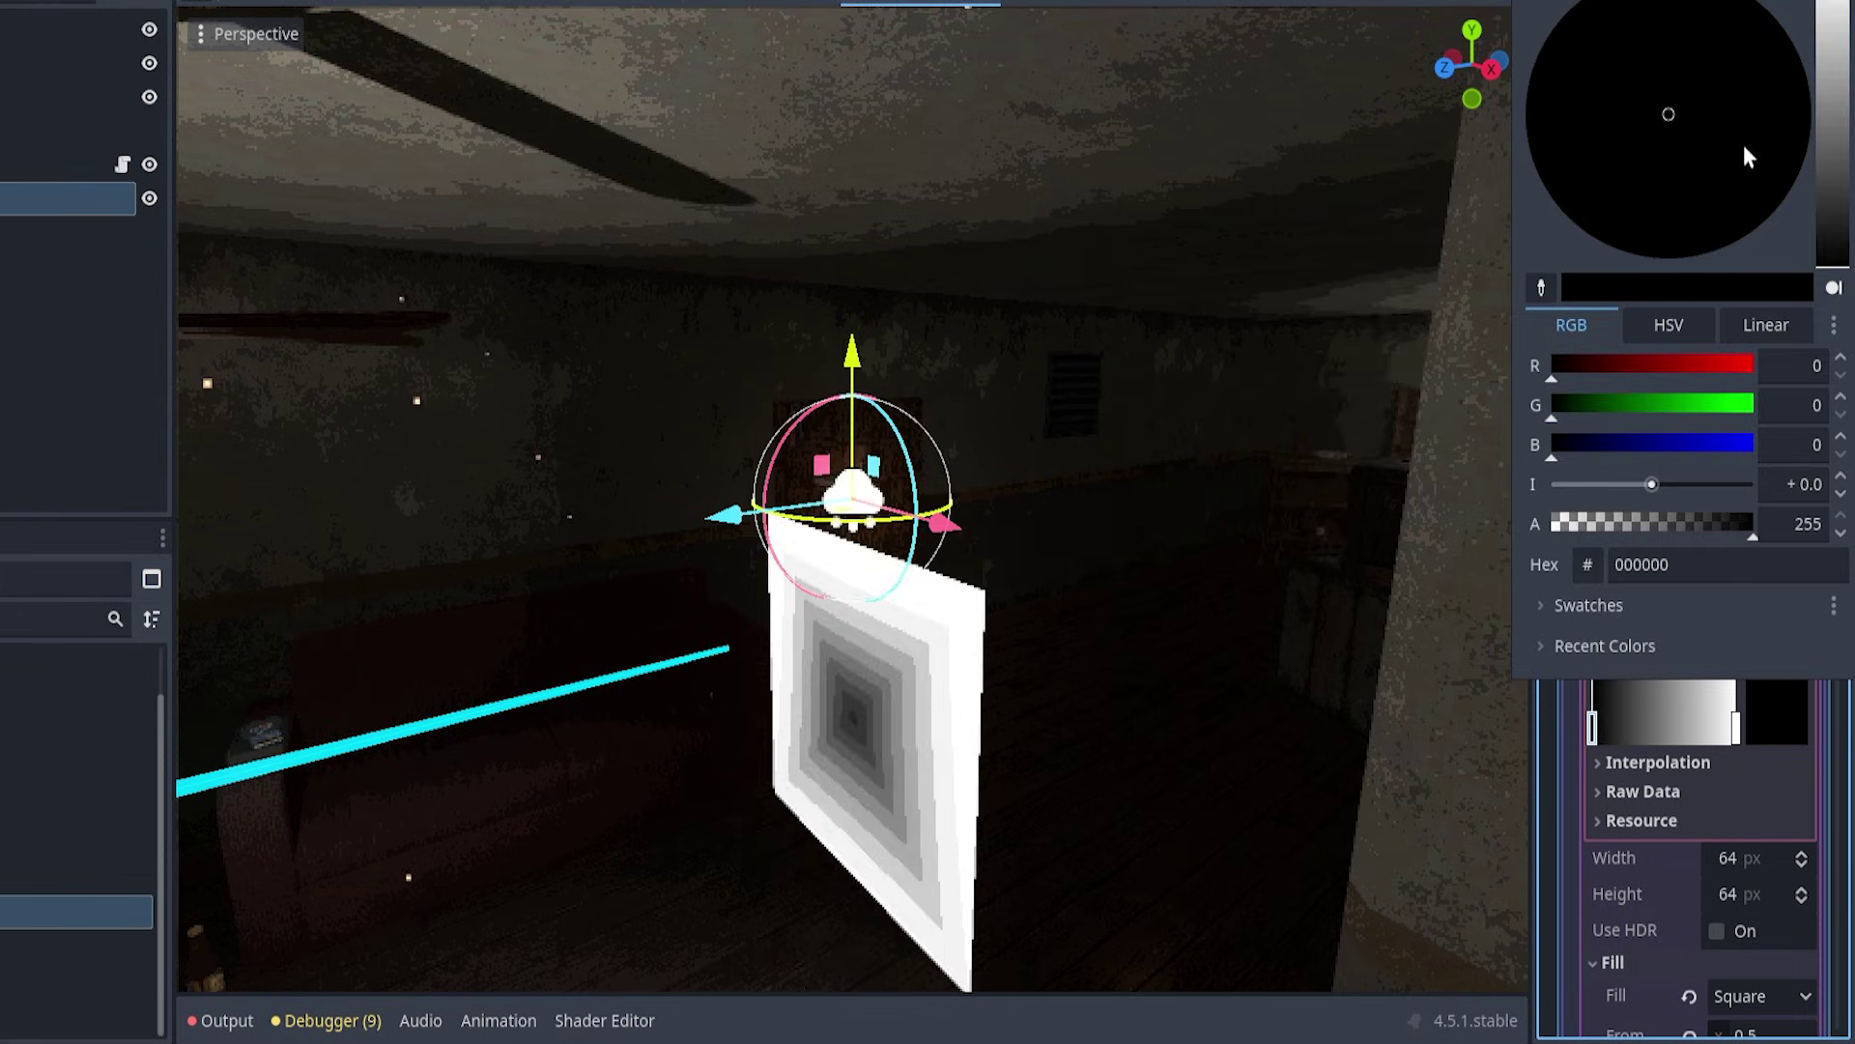
{"action": "left_click_drag", "start_coordinate": [1833, 259], "coordinate": [1839, 43]}
{"action": "mouse_move", "coordinate": [1687, 188]}
{"action": "left_mouse_down"}
{"action": "mouse_move", "coordinate": [1701, 220]}
{"action": "mouse_move", "coordinate": [1701, 205]}
{"action": "left_mouse_up"}
{"action": "left_click", "coordinate": [1701, 230]}
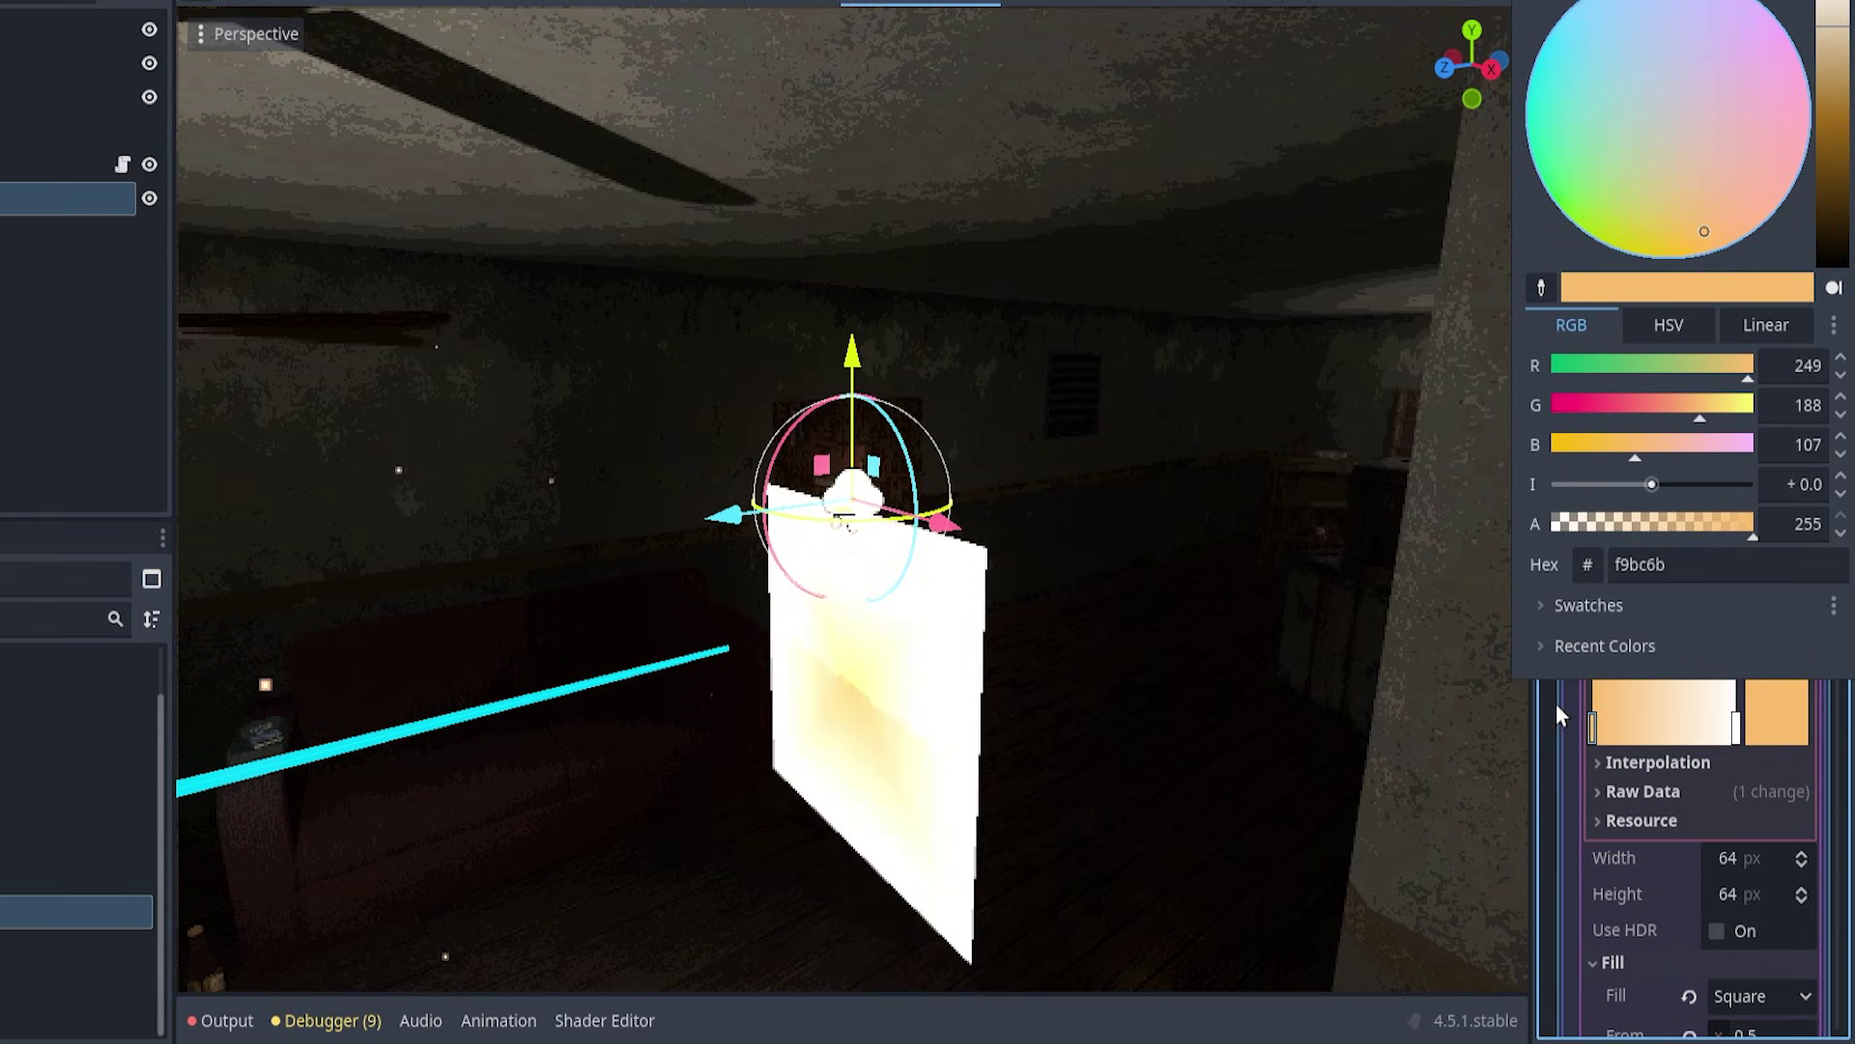
Step: Make the right colour stop dark orange with alpha dragged down to 5
{"action": "left_click", "coordinate": [1736, 727]}
{"action": "double_click", "coordinate": [1737, 729]}
{"action": "left_click_drag", "start_coordinate": [1840, 29], "coordinate": [1839, 145]}
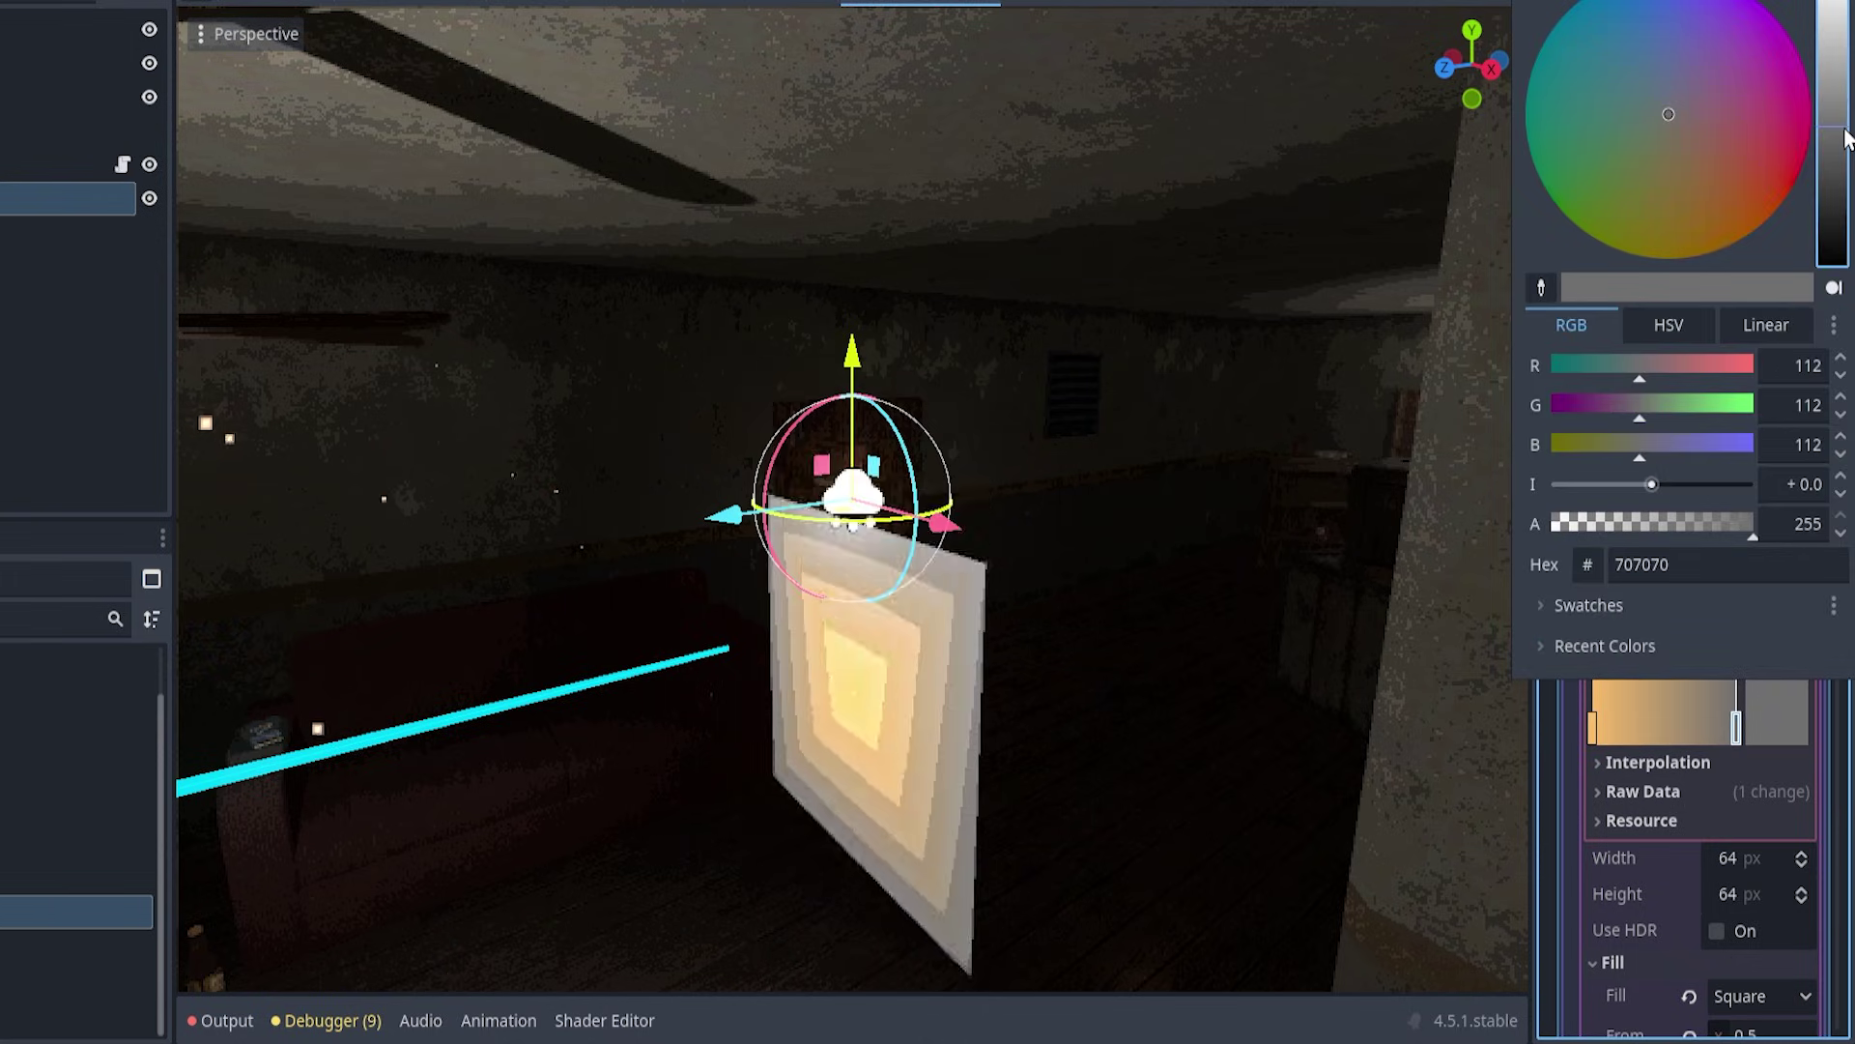
{"action": "left_click_drag", "start_coordinate": [1687, 184], "coordinate": [1730, 234]}
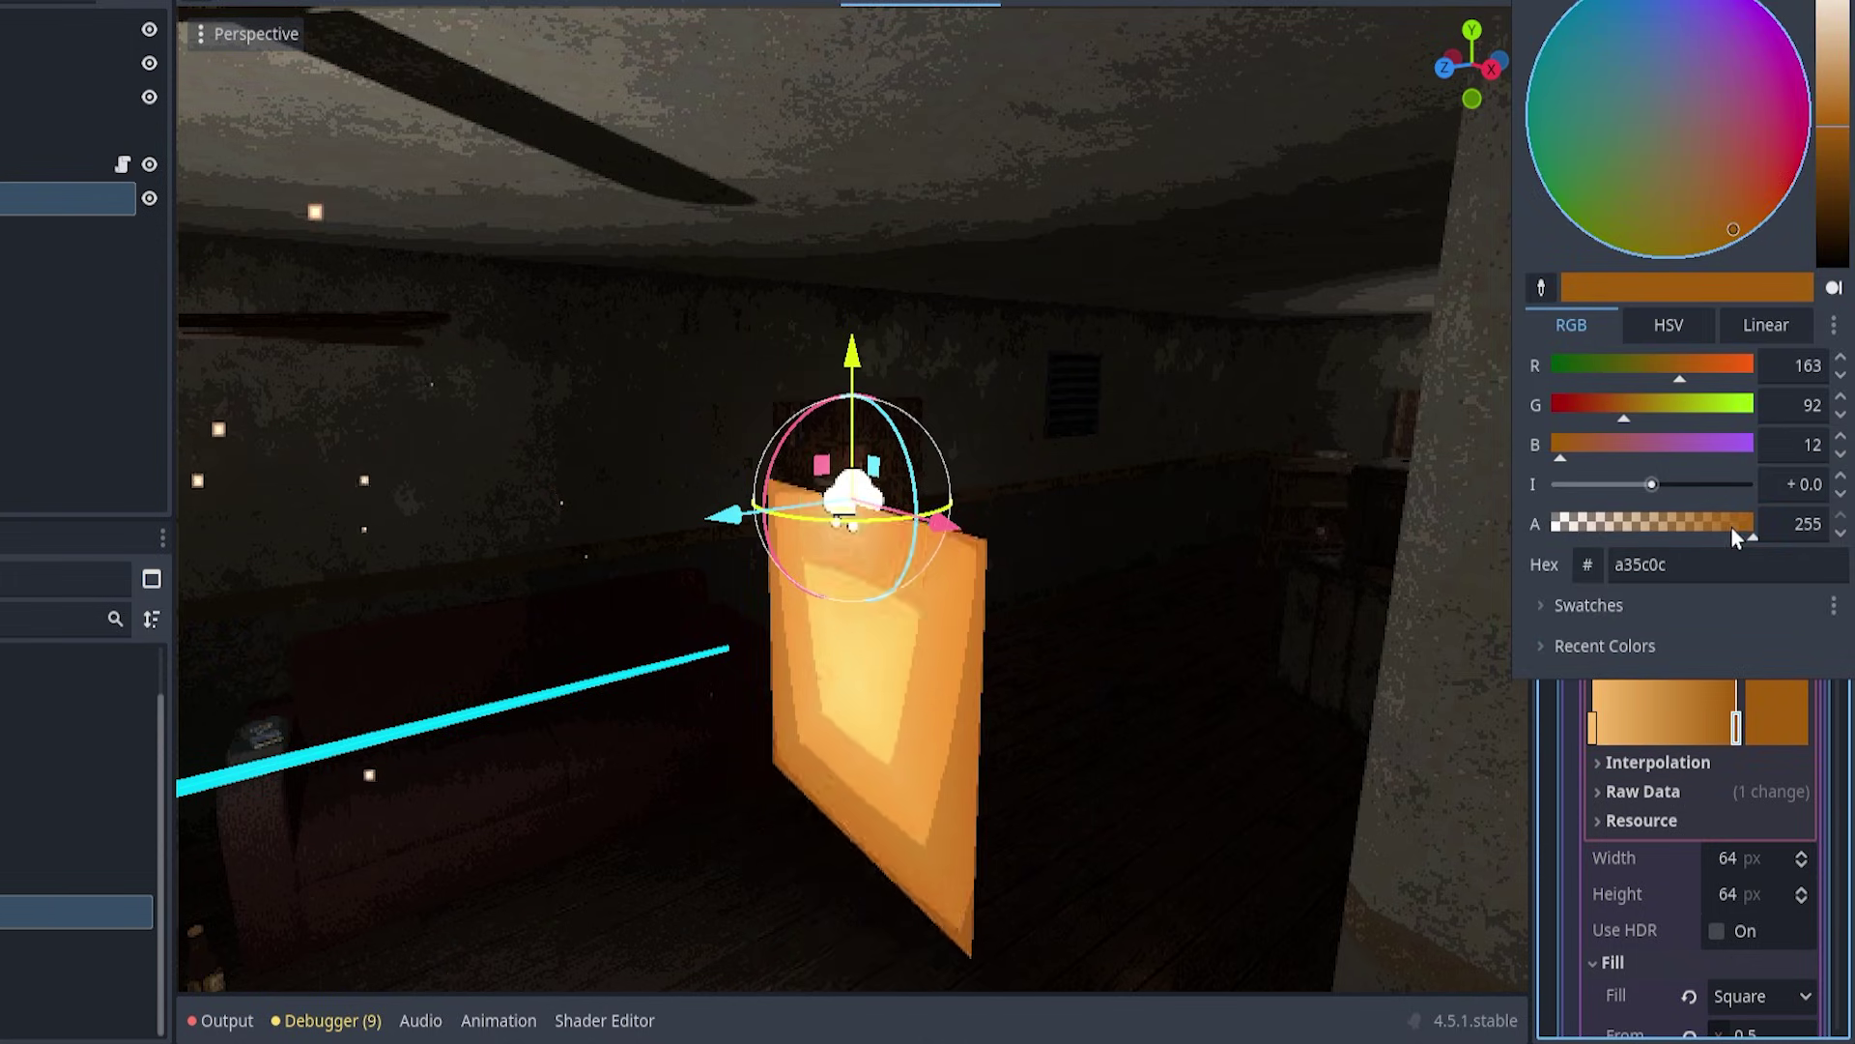
{"action": "left_click_drag", "start_coordinate": [1732, 521], "coordinate": [1552, 528]}
{"action": "left_click", "coordinate": [1556, 729]}
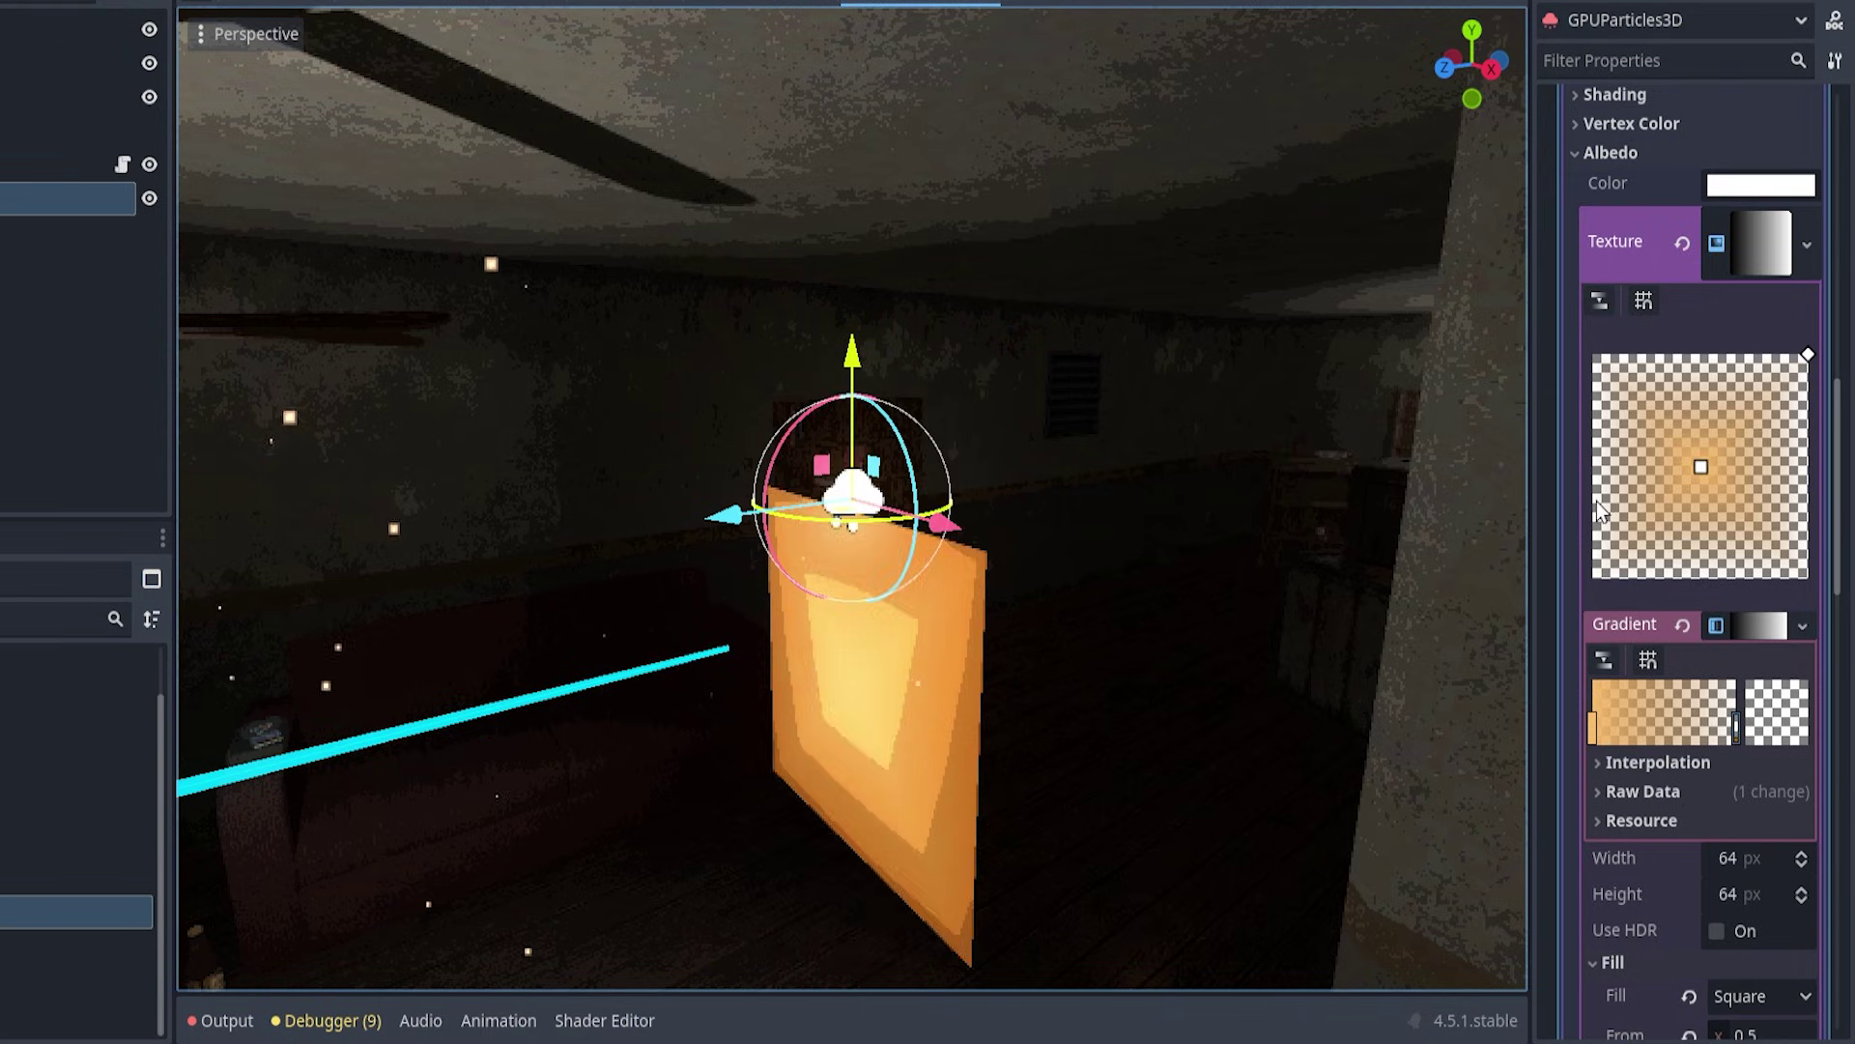
{"action": "scroll", "coordinate": [1594, 507], "scroll_direction": "up", "scroll_amount": 5}
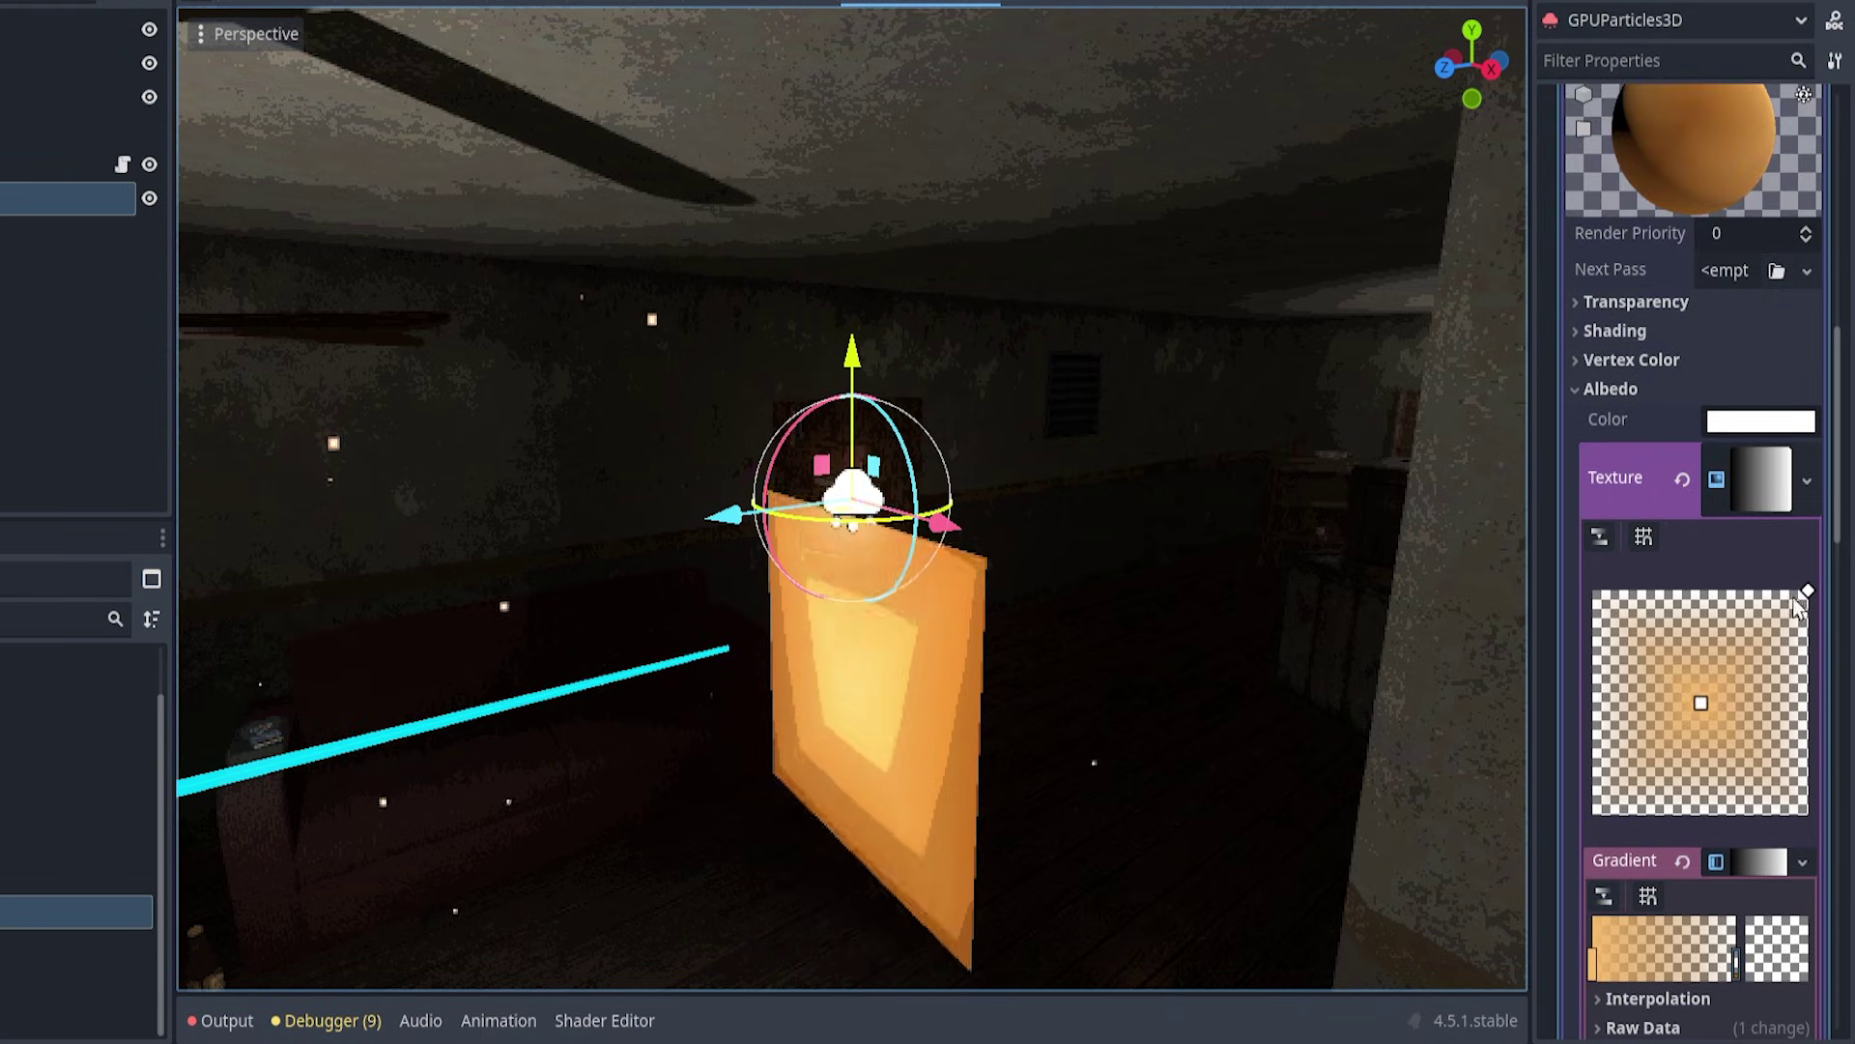
{"action": "scroll", "coordinate": [1680, 530], "scroll_direction": "up", "scroll_amount": 3}
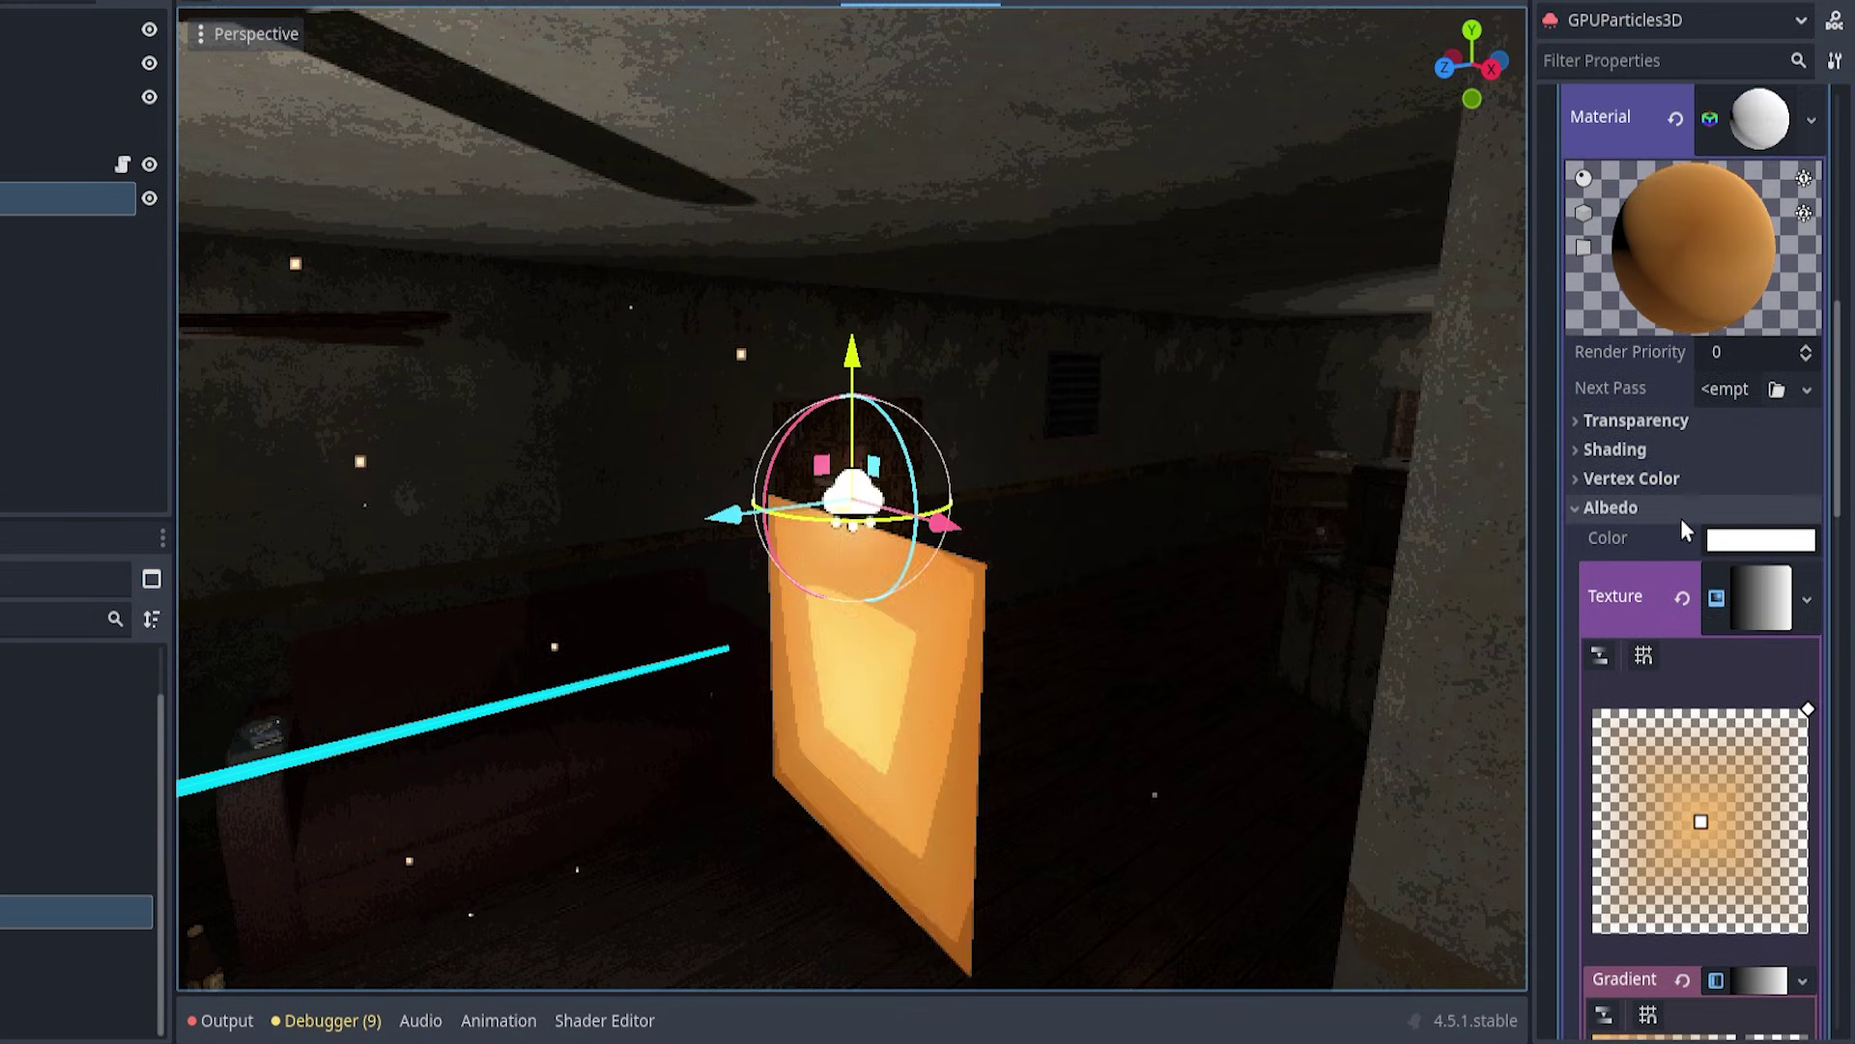
{"action": "scroll", "coordinate": [1682, 529], "scroll_direction": "up", "scroll_amount": 3}
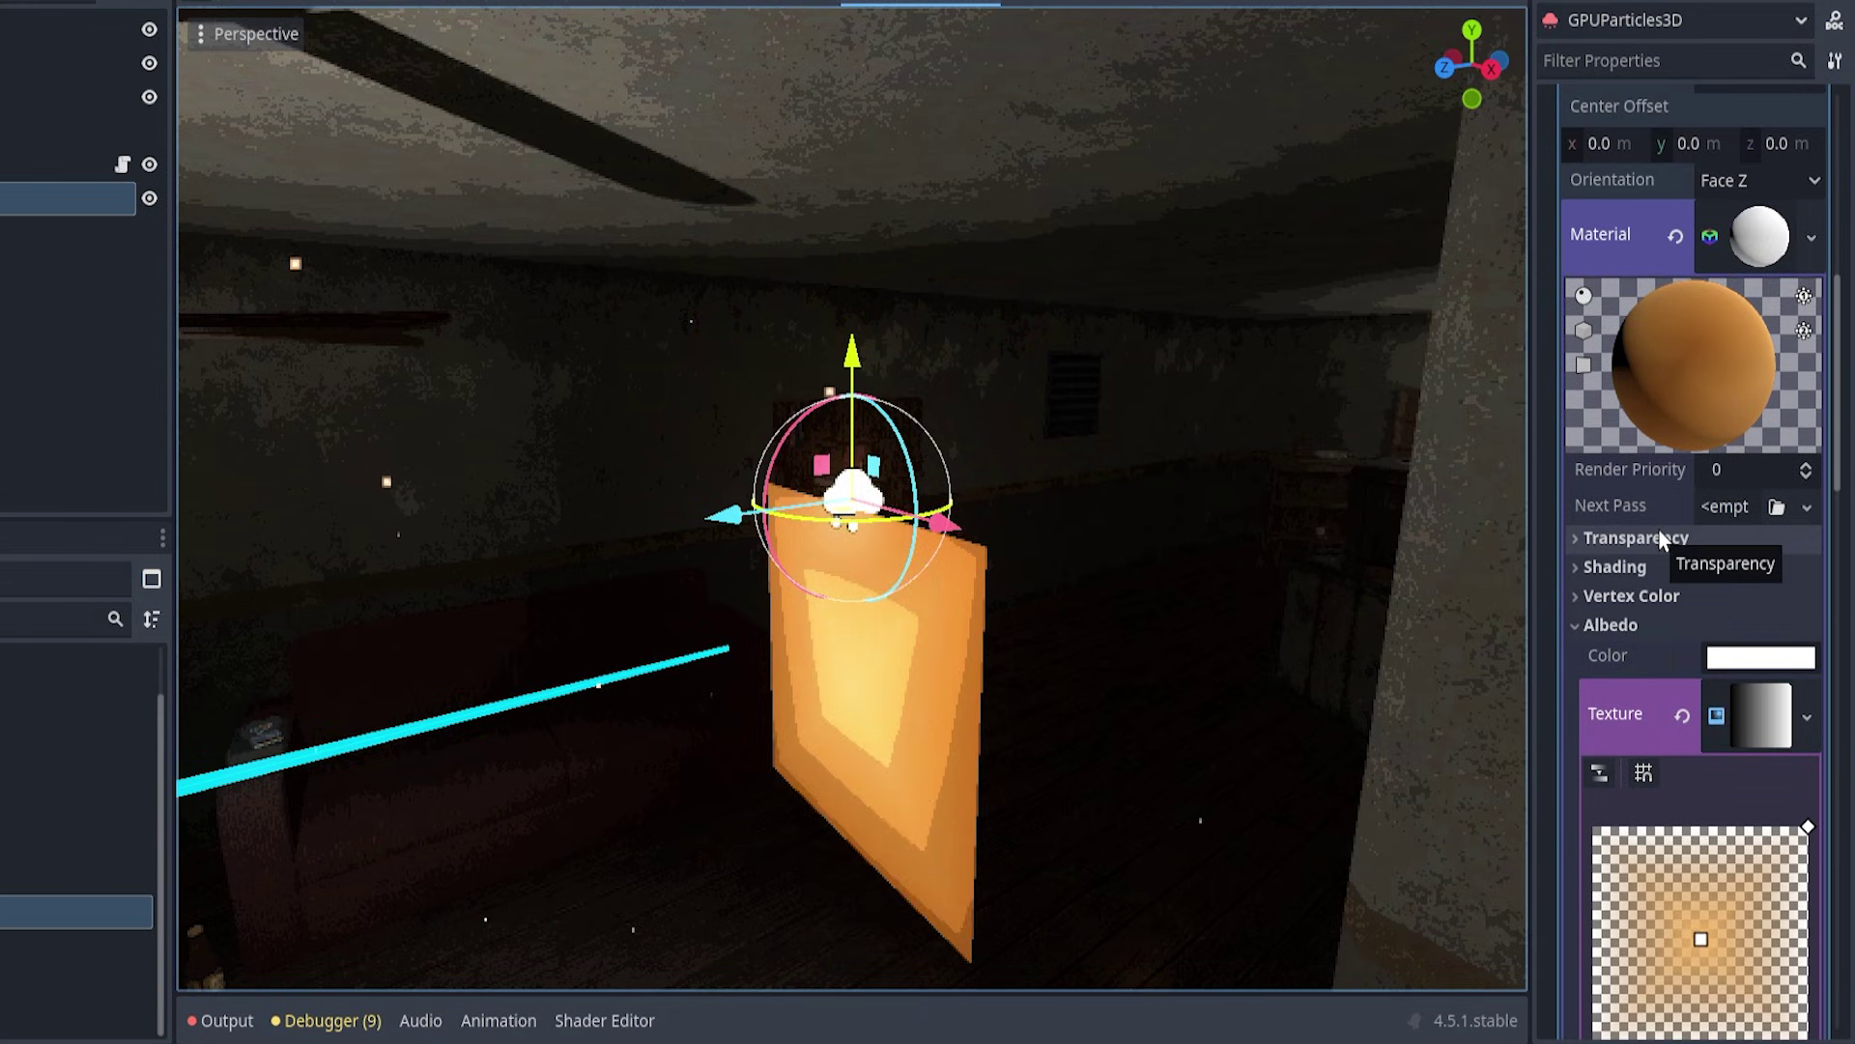
{"action": "left_click", "coordinate": [1659, 537]}
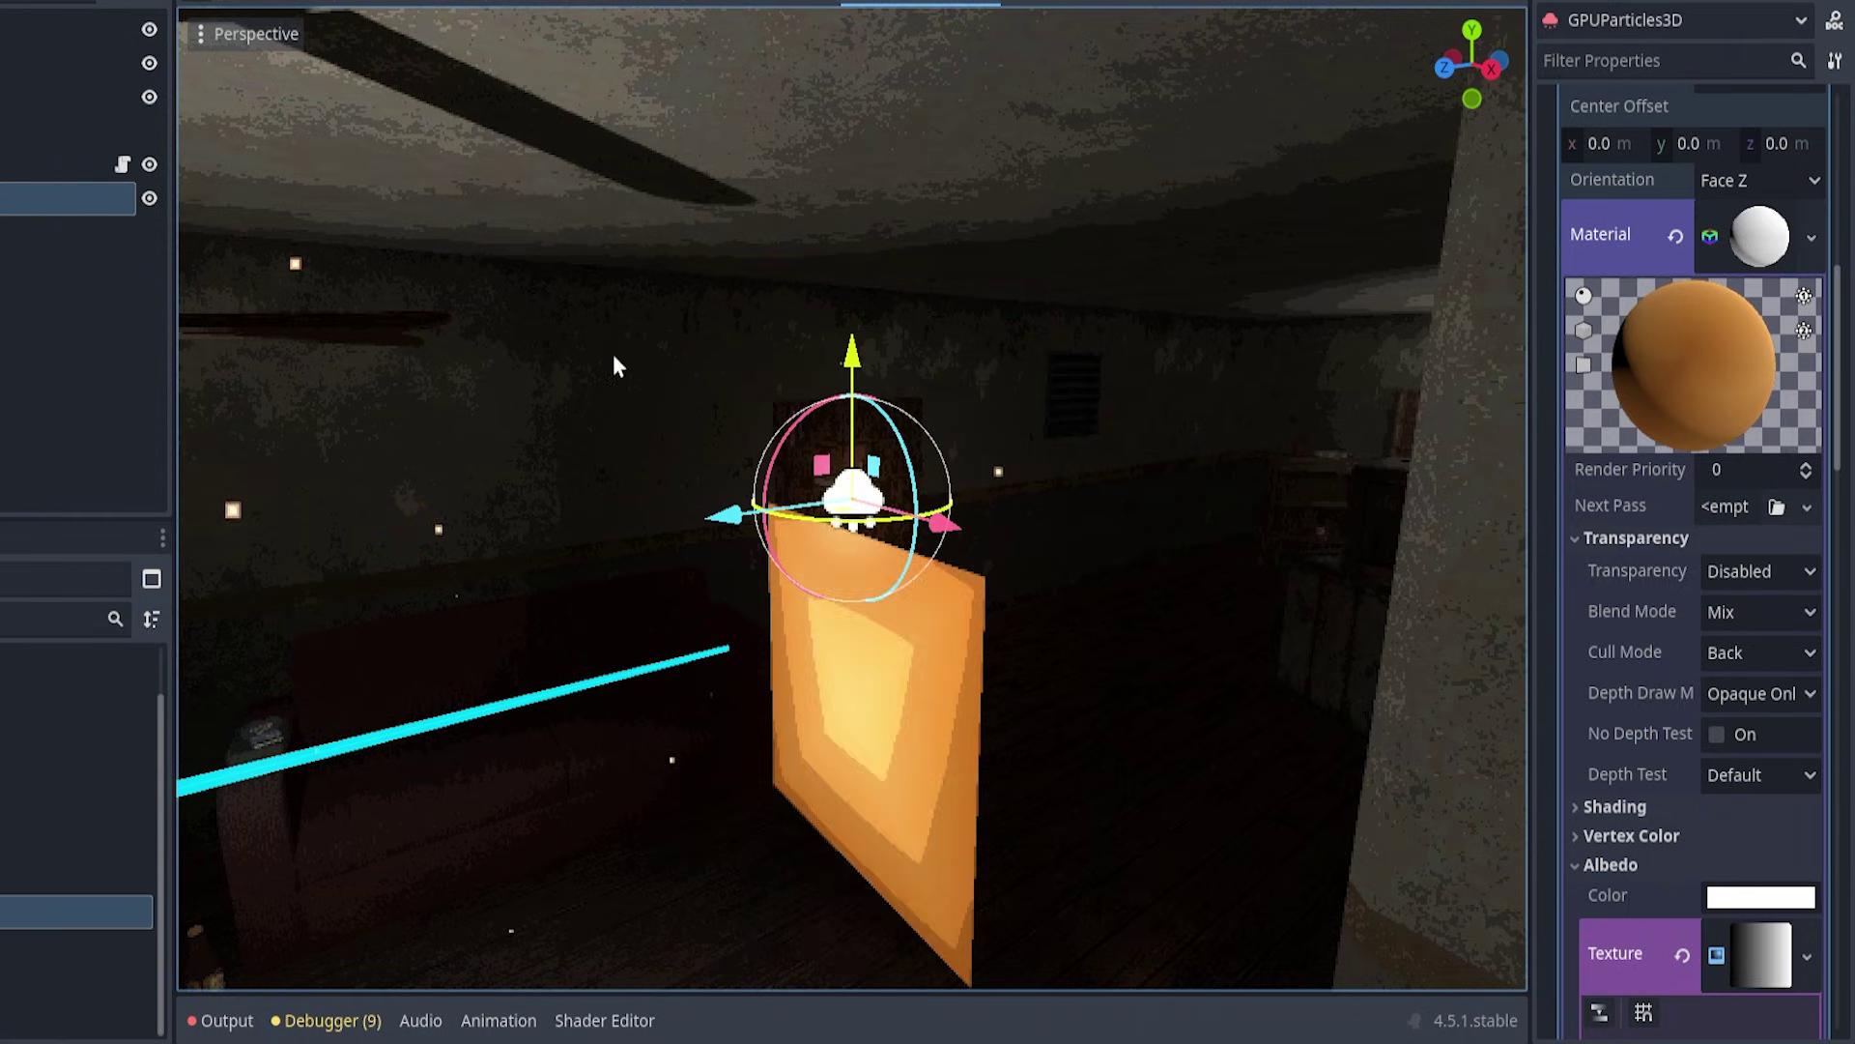
Step: Switch the quad material's Transparency to Alpha Scissor with threshold 0.5
{"action": "left_click", "coordinate": [1738, 578]}
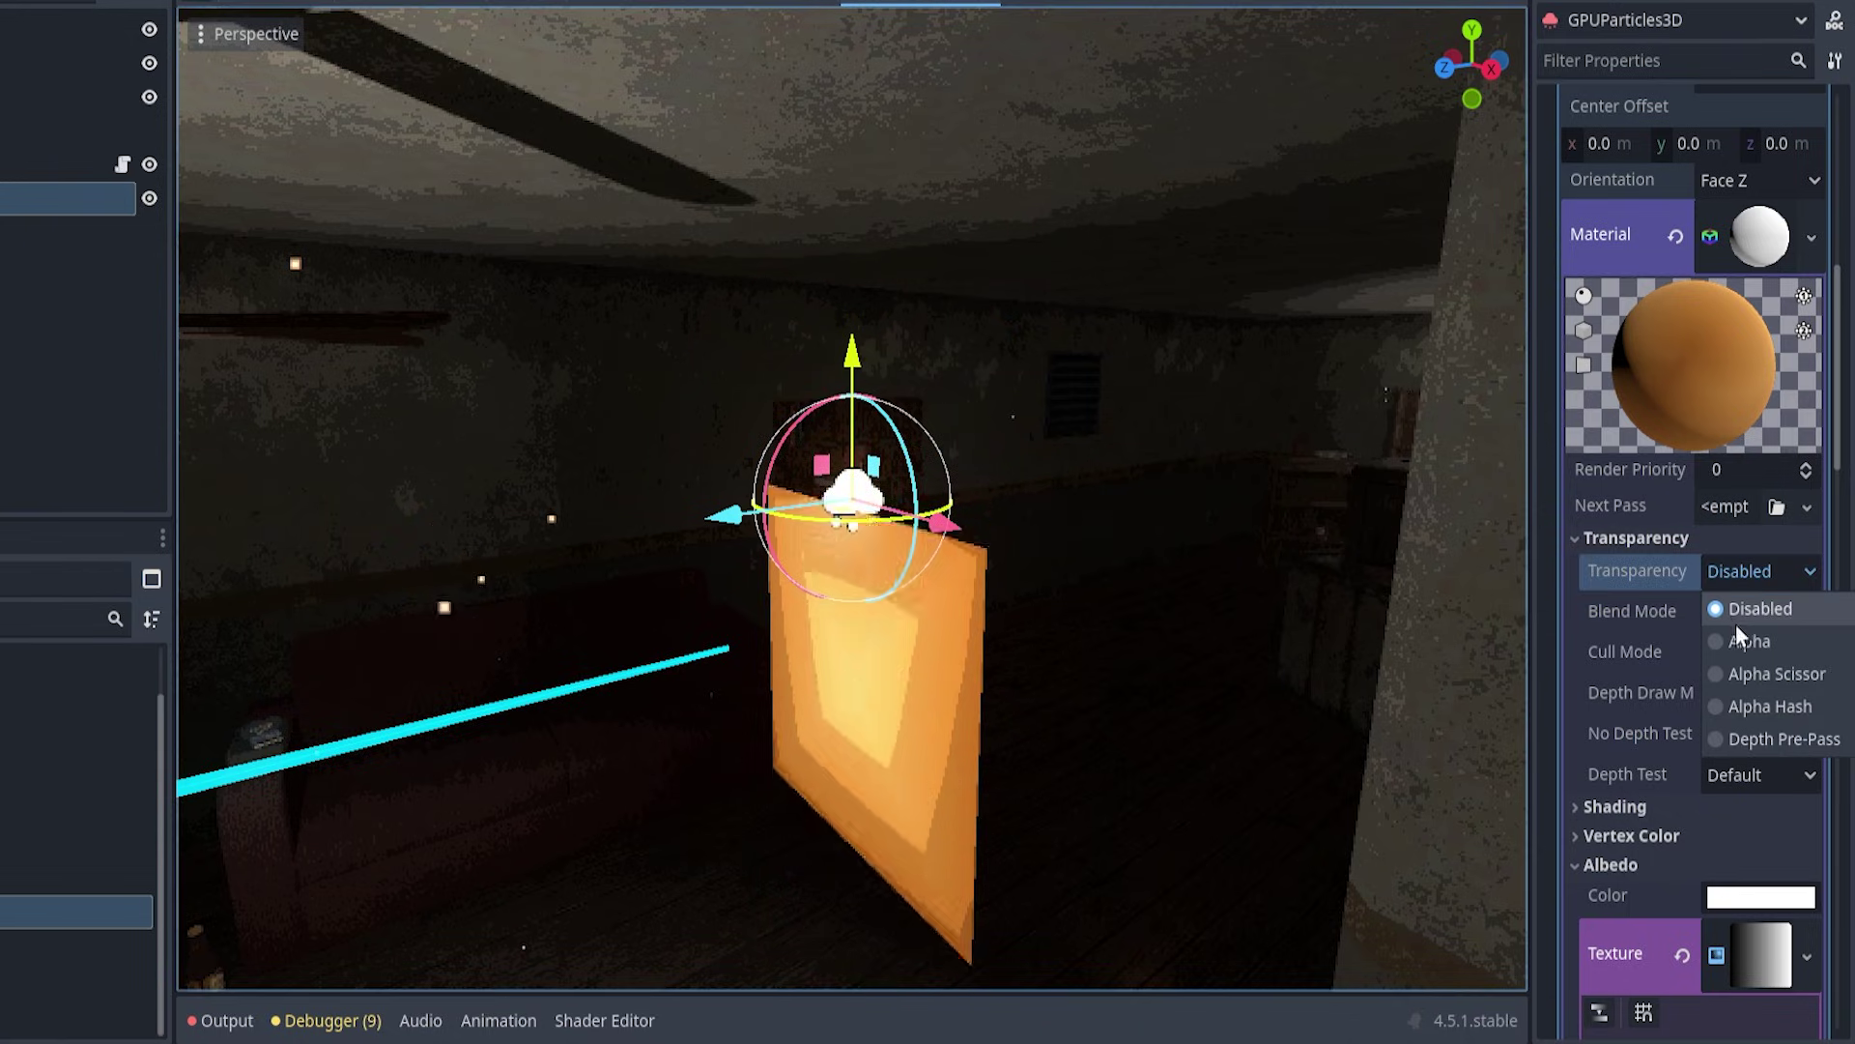
{"action": "left_click", "coordinate": [1755, 676]}
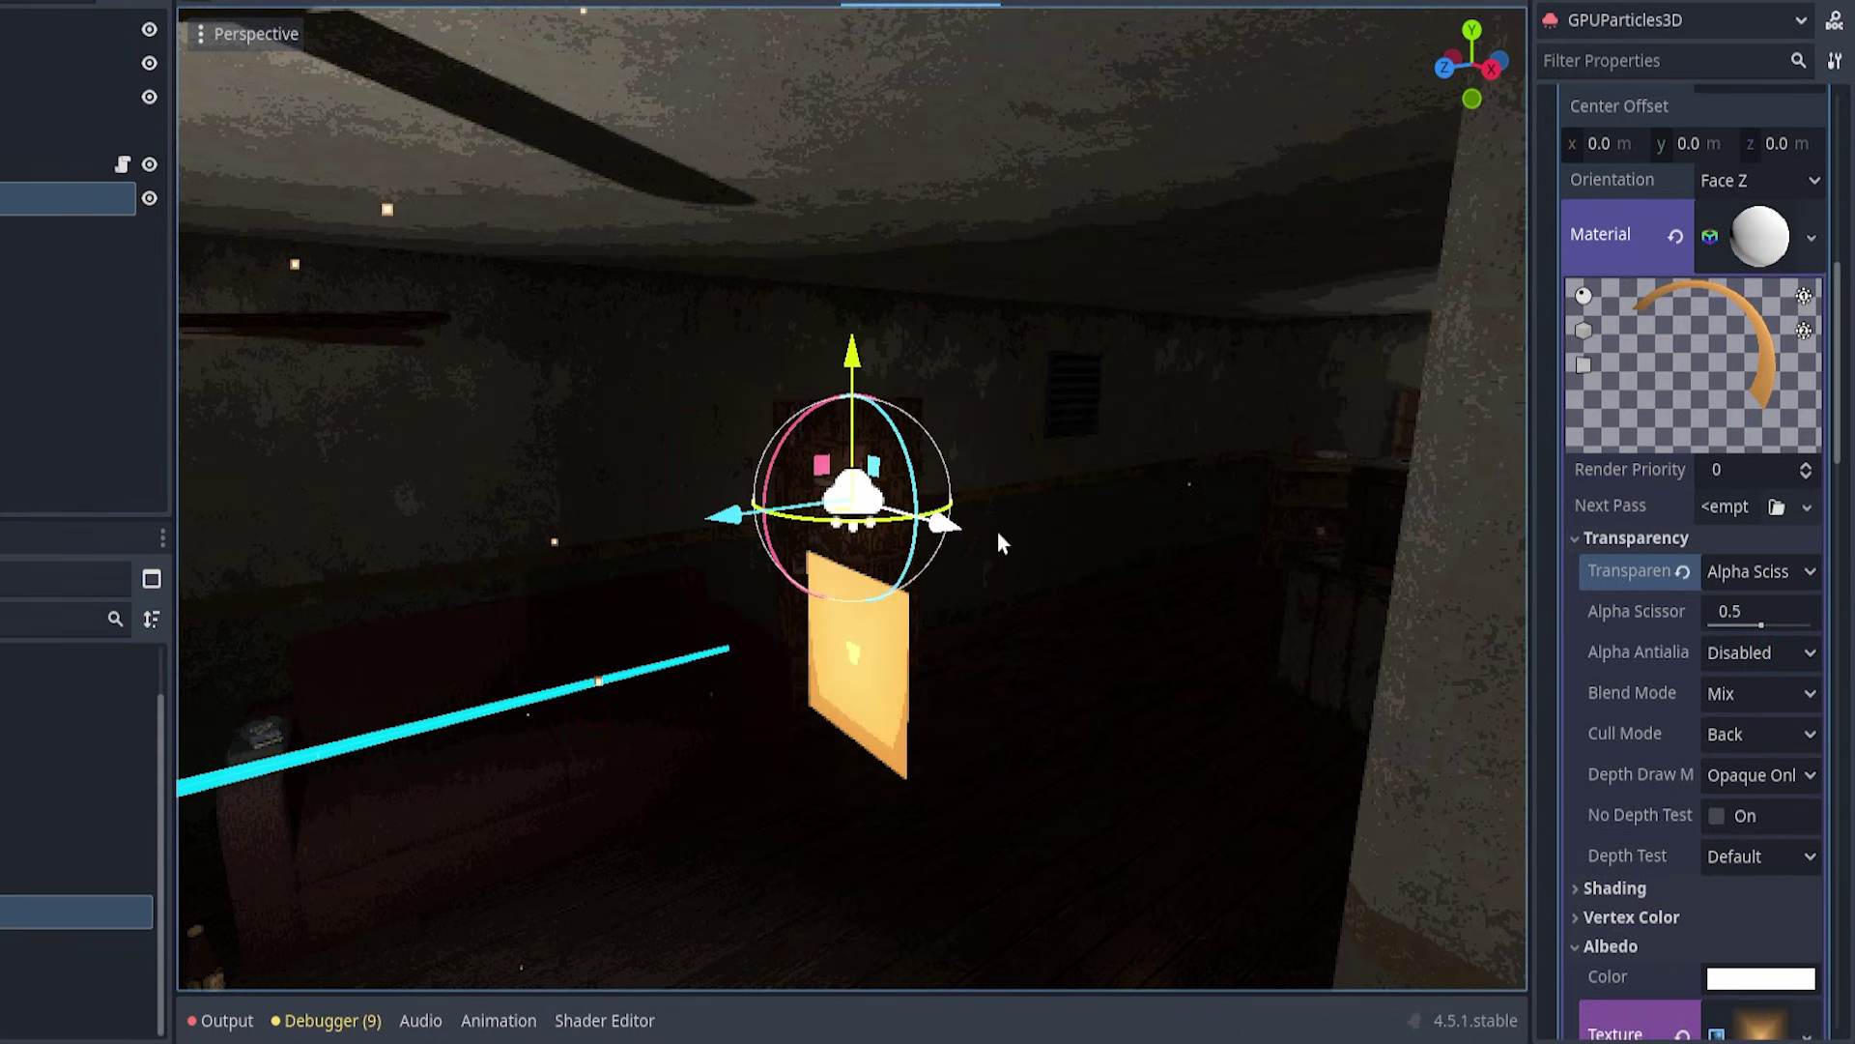
{"action": "scroll", "coordinate": [1668, 617], "scroll_direction": "down", "scroll_amount": 5}
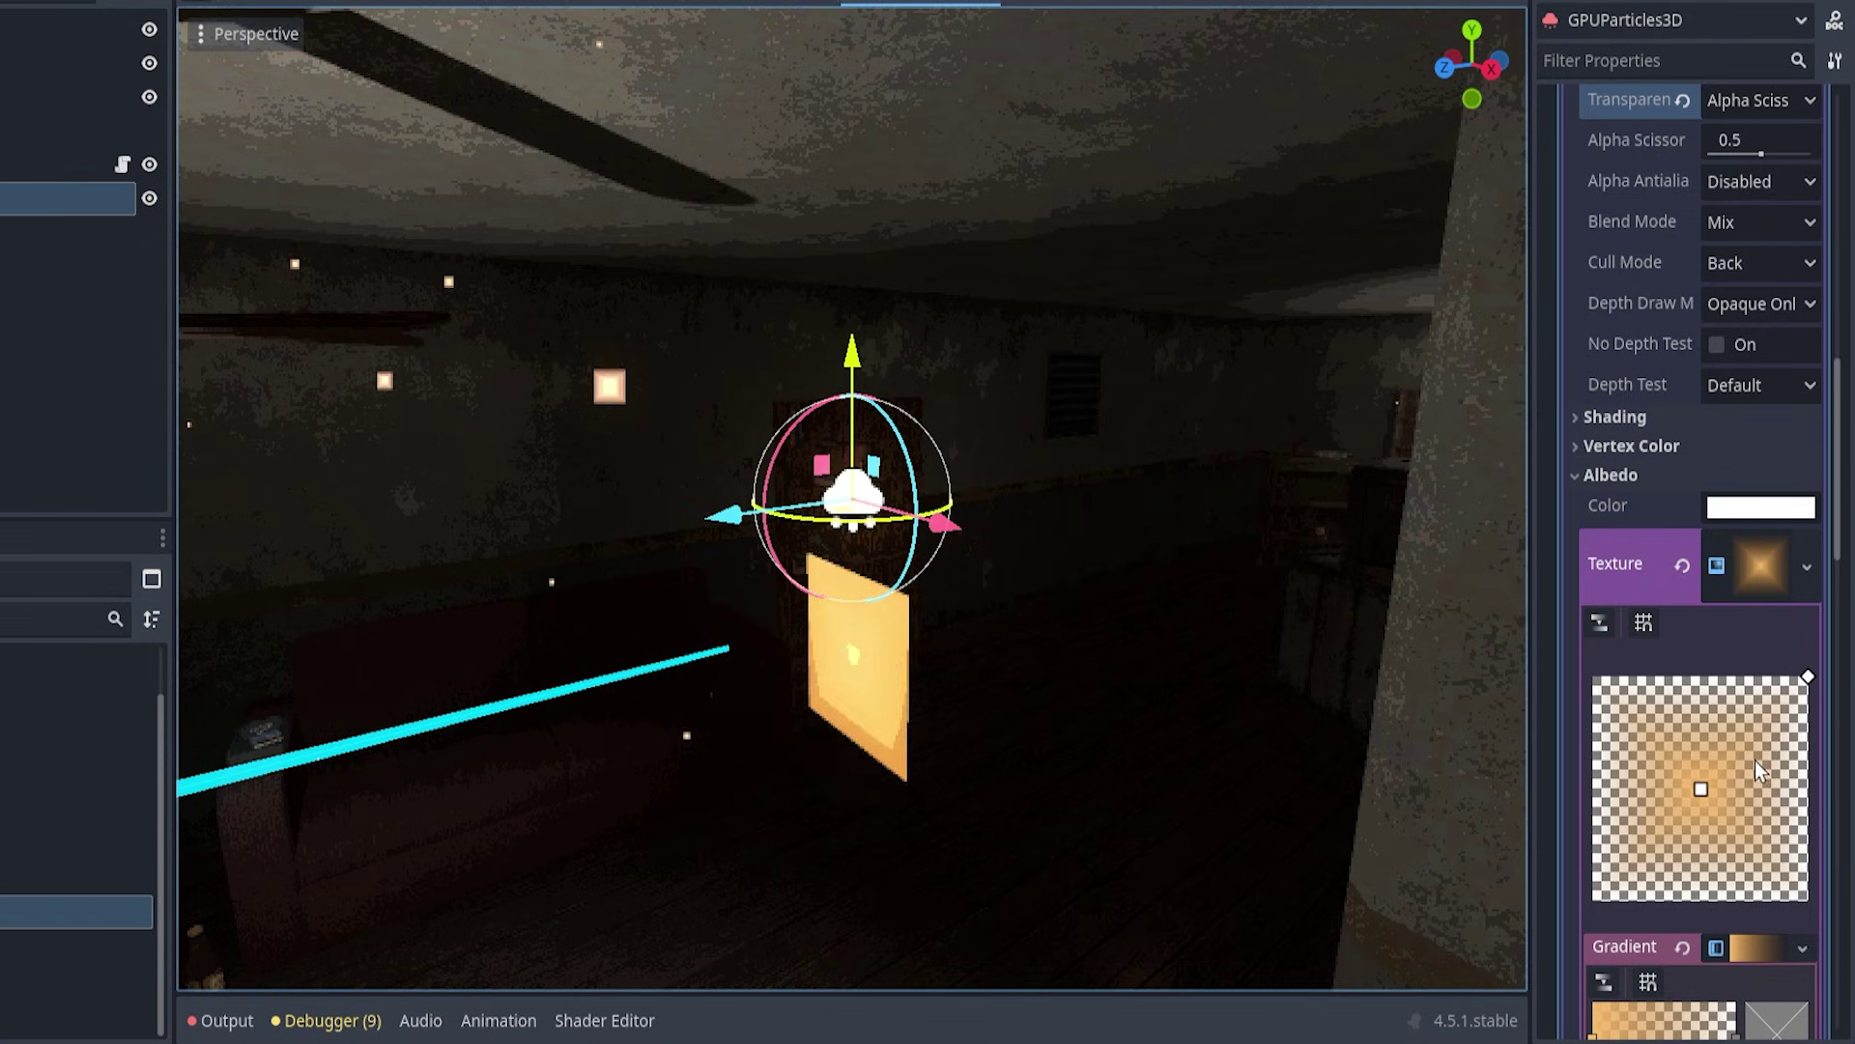
{"action": "scroll", "coordinate": [1755, 762], "scroll_direction": "down", "scroll_amount": 1}
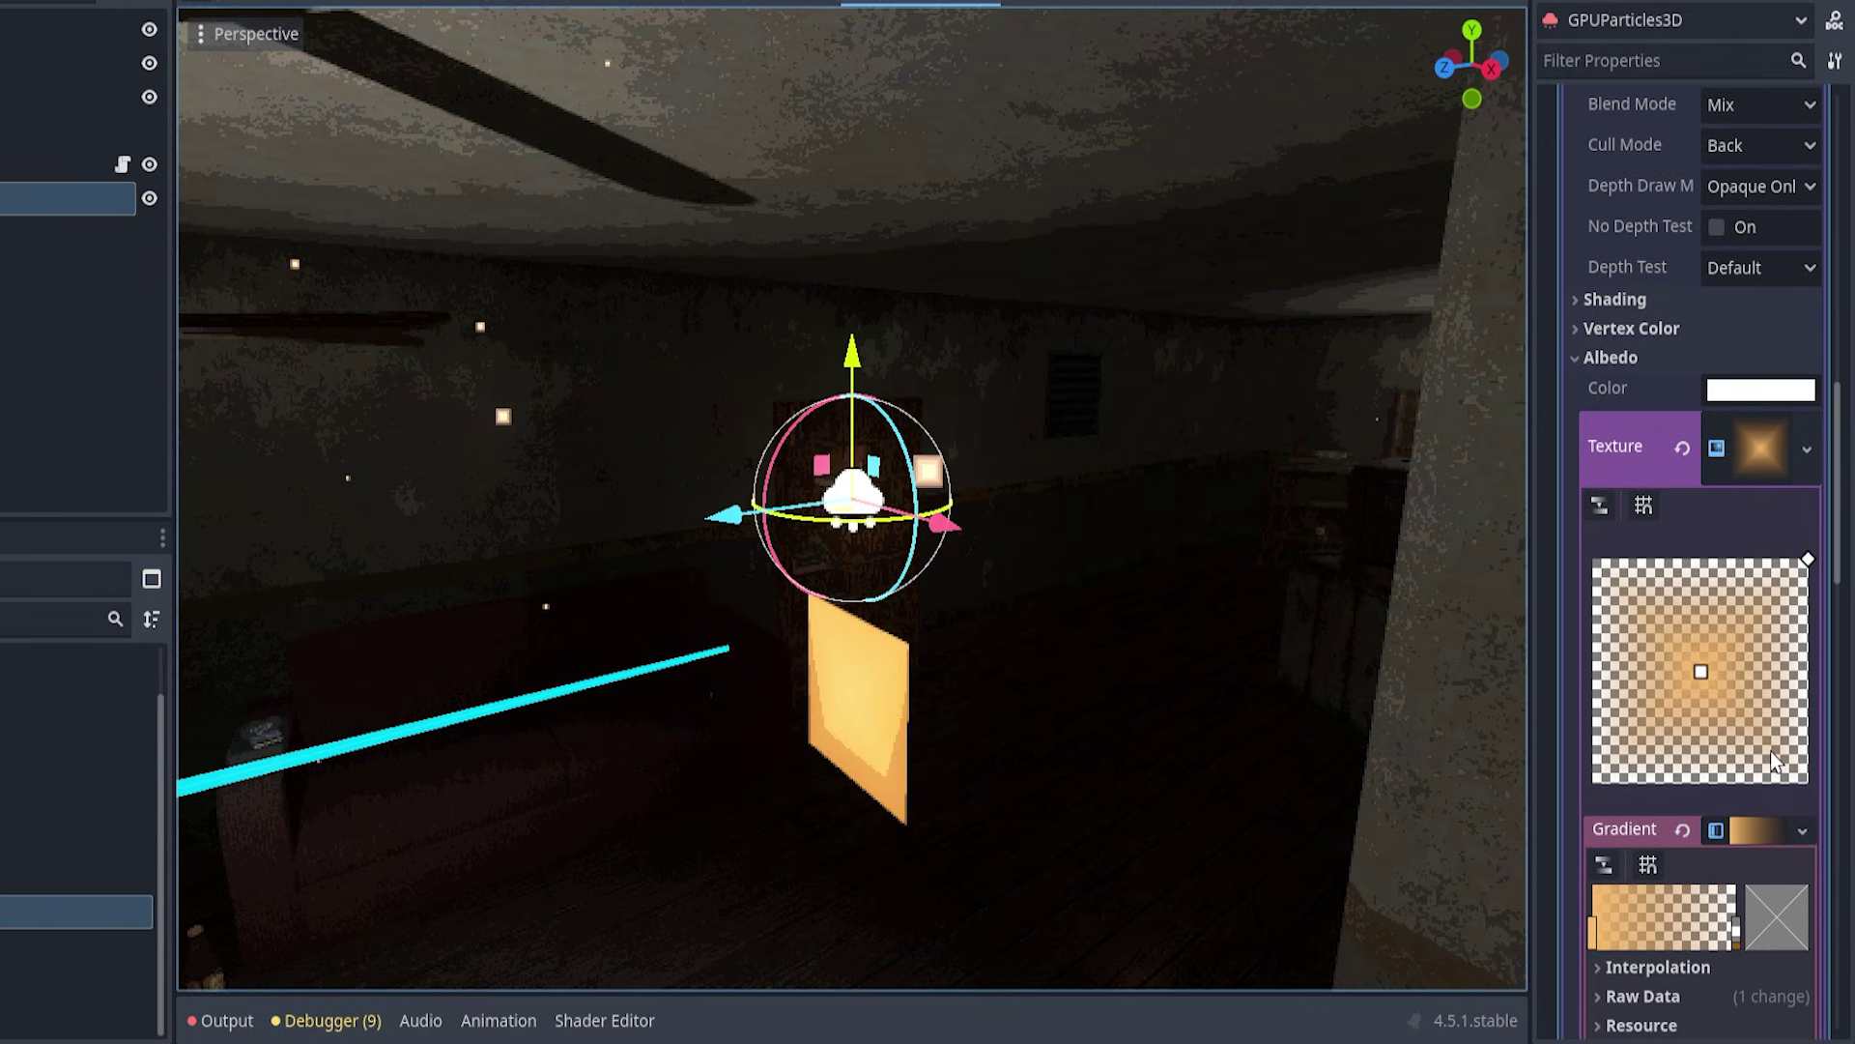
{"action": "middle_click_drag", "start_coordinate": [907, 640], "coordinate": [971, 632]}
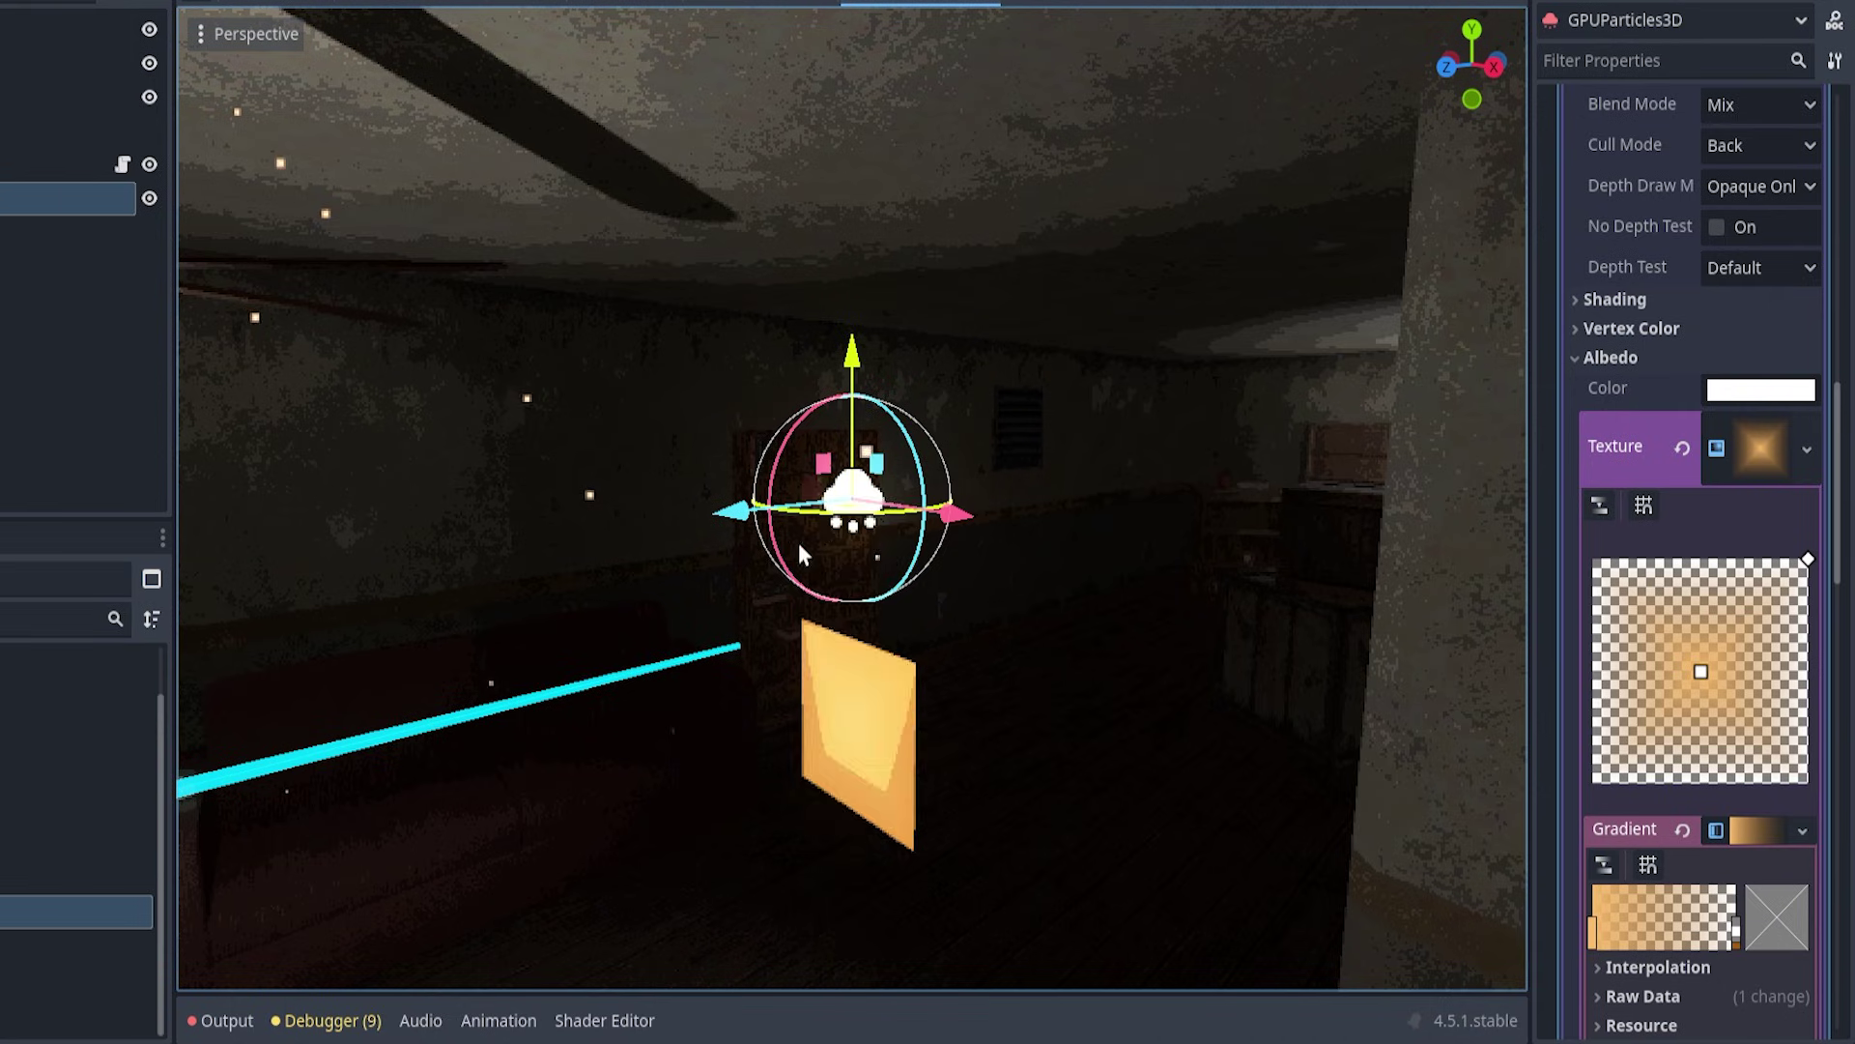
{"action": "middle_click_drag", "start_coordinate": [1181, 615], "coordinate": [1141, 623]}
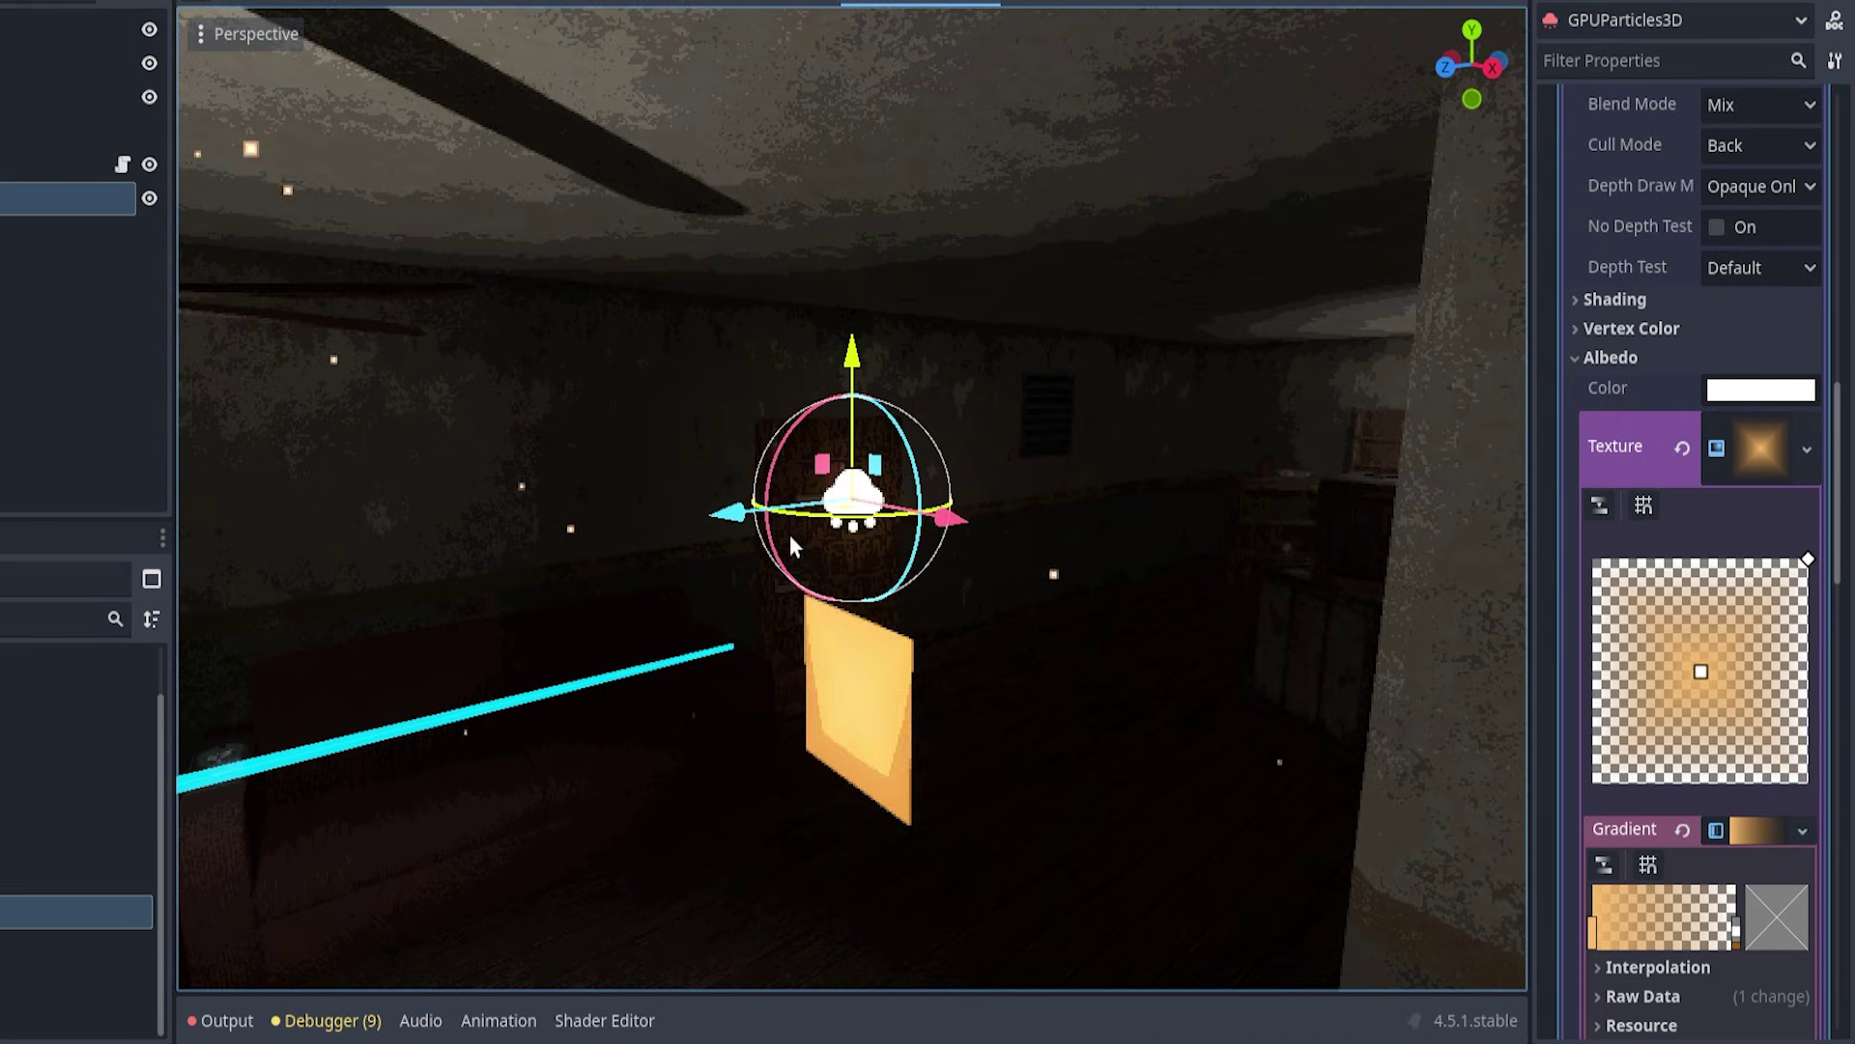
{"action": "middle_click_drag", "start_coordinate": [1103, 577], "coordinate": [996, 630]}
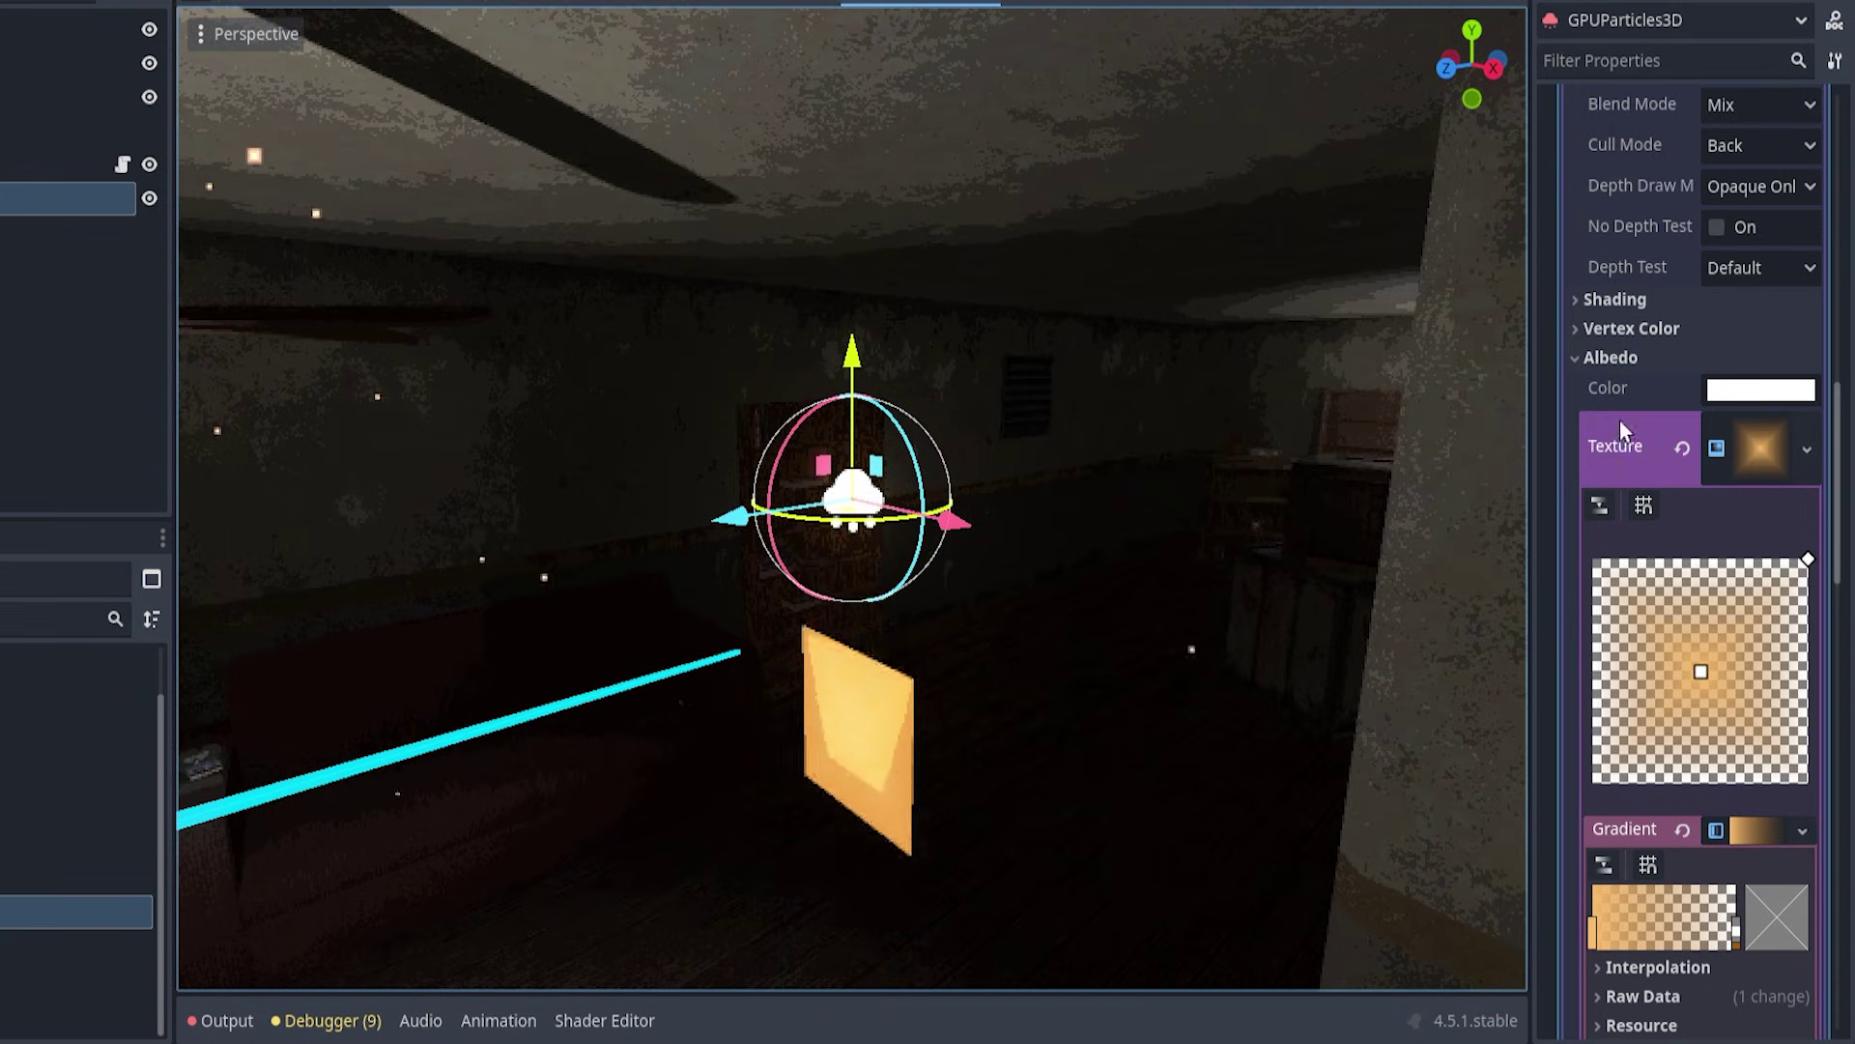
Step: Set the quad material's Shading Mode to Unshaded
{"action": "left_click", "coordinate": [1631, 300]}
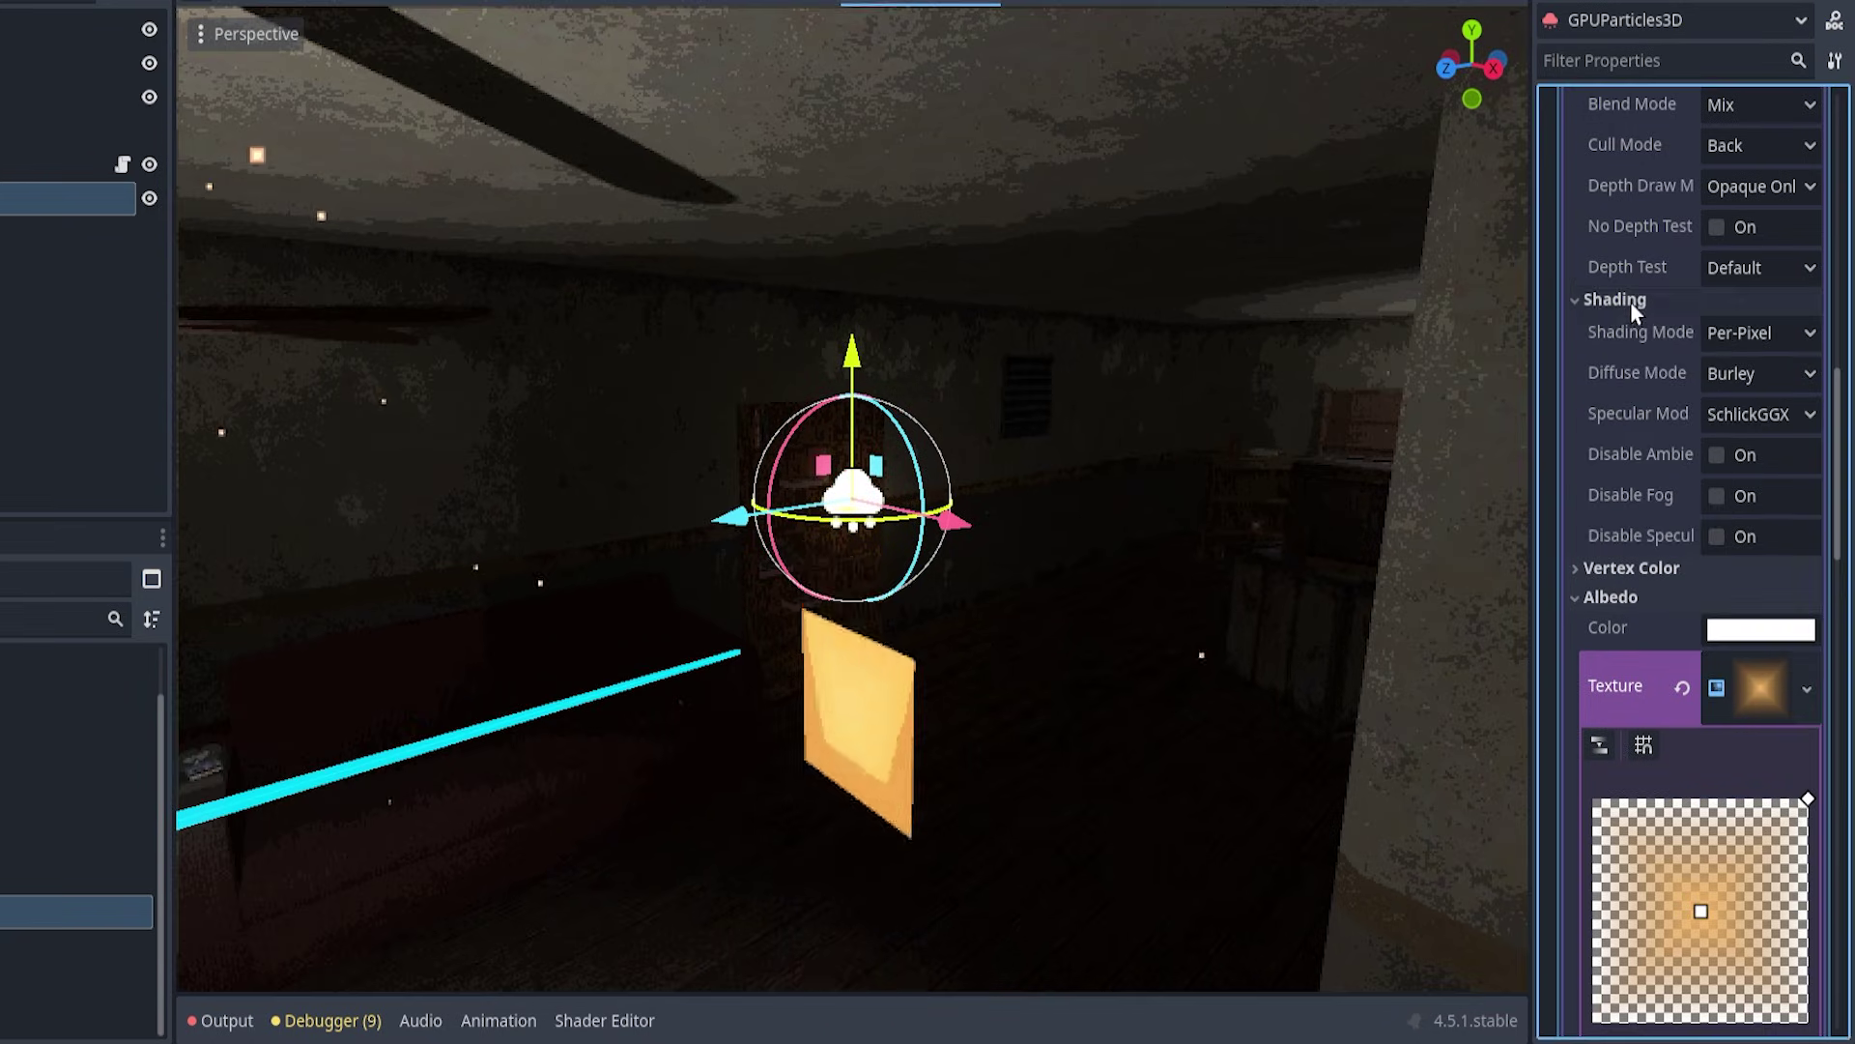
{"action": "left_click", "coordinate": [1757, 330]}
{"action": "left_click", "coordinate": [1761, 364]}
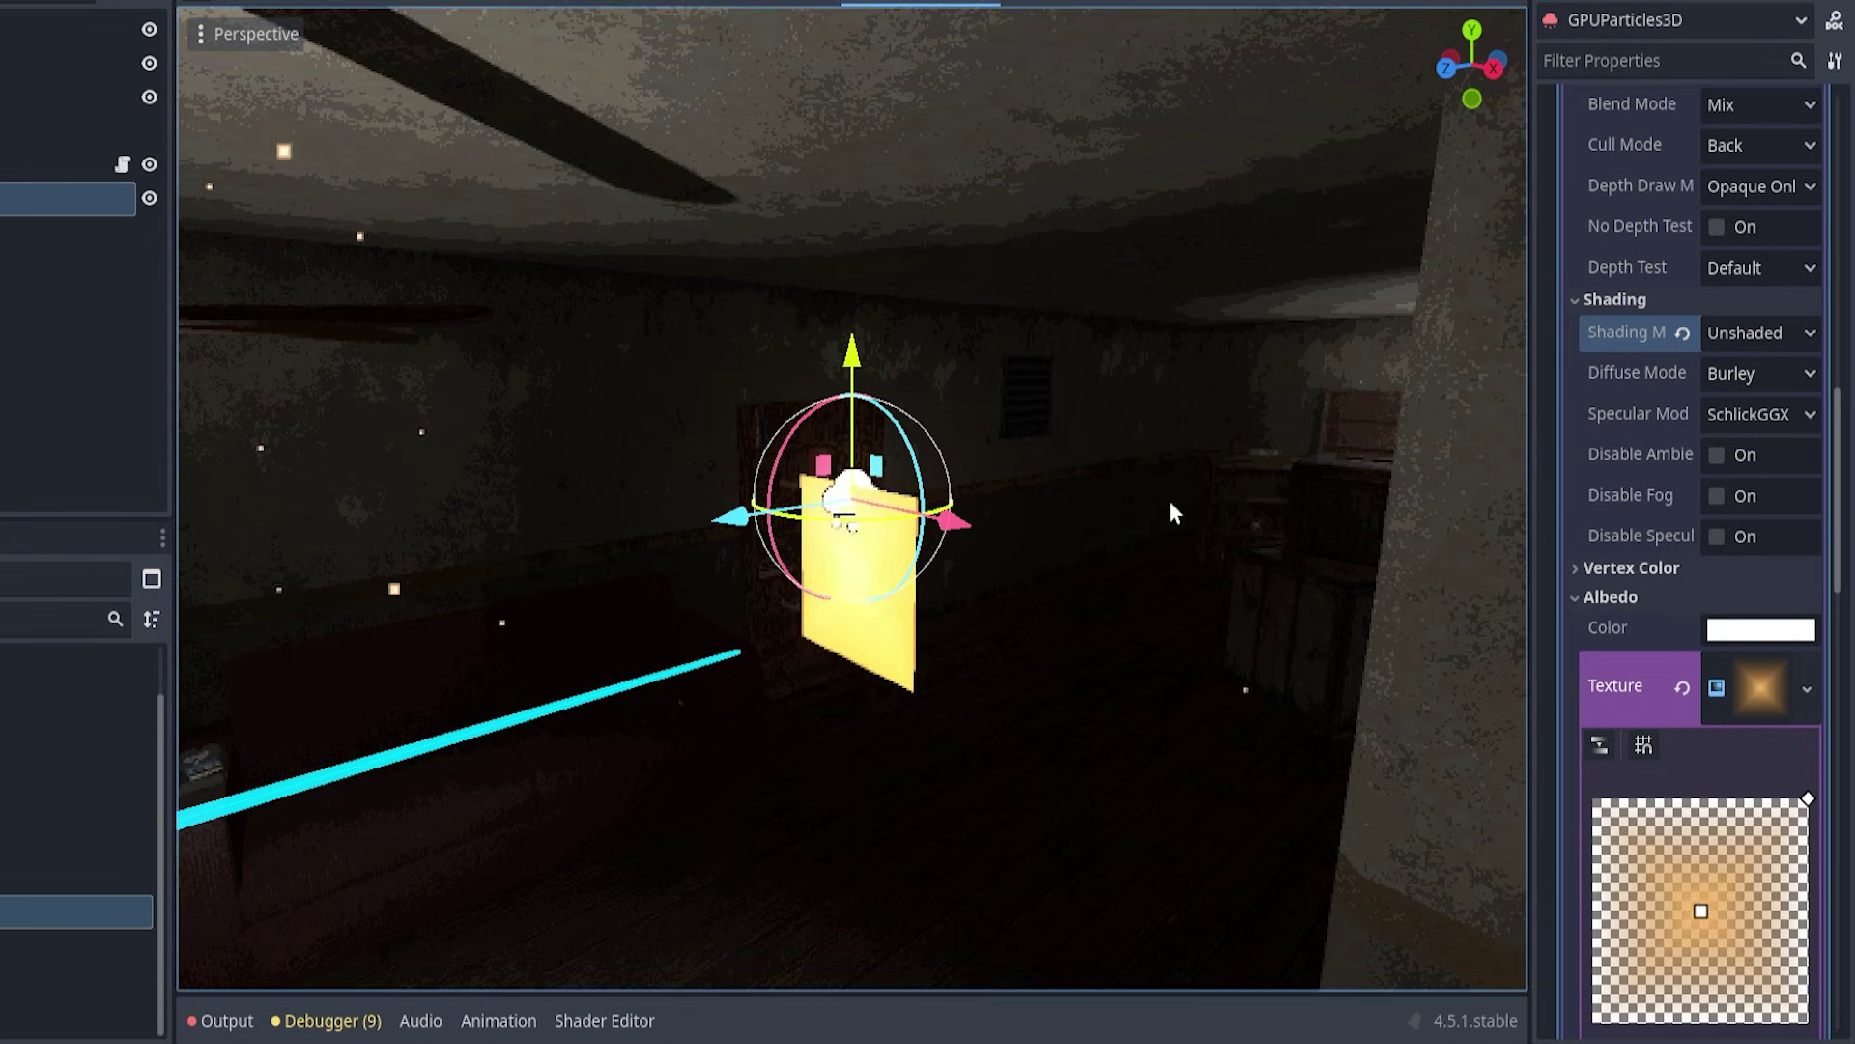
{"action": "middle_click_drag", "start_coordinate": [1172, 510], "coordinate": [815, 501]}
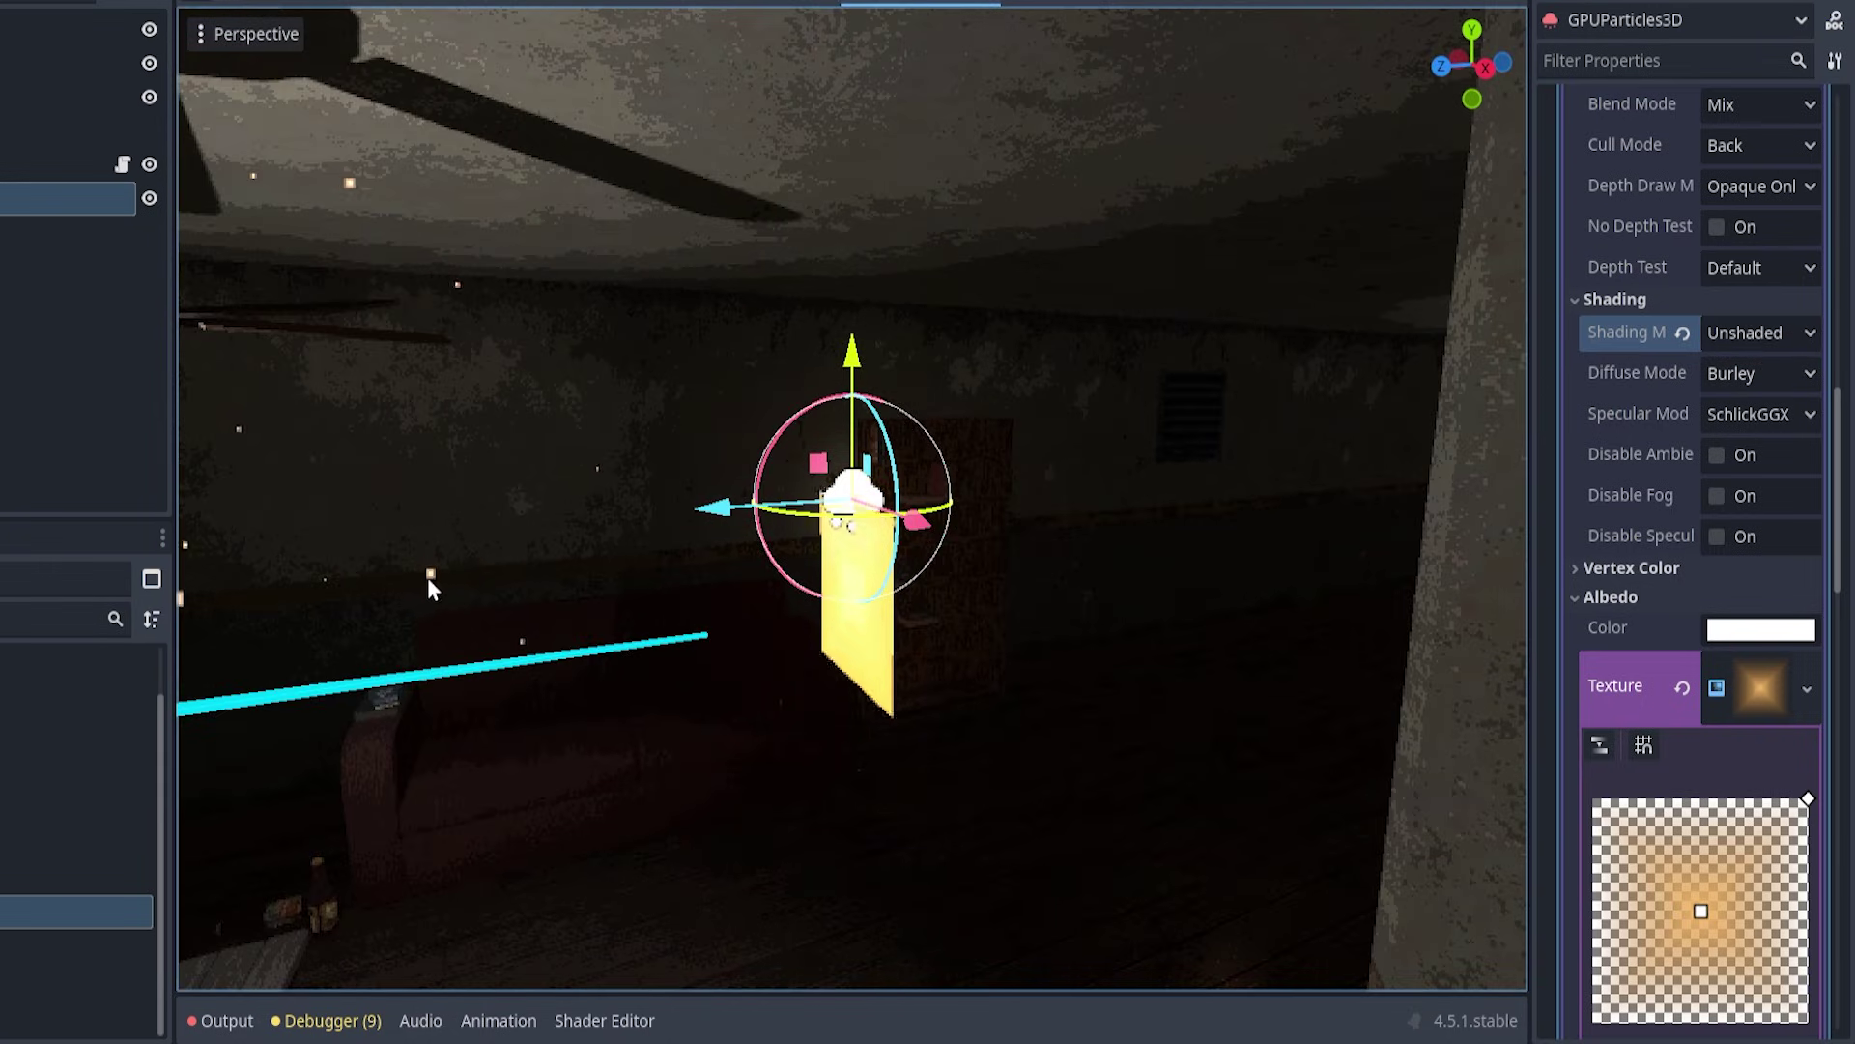
{"action": "middle_click_drag", "start_coordinate": [703, 642], "coordinate": [716, 642]}
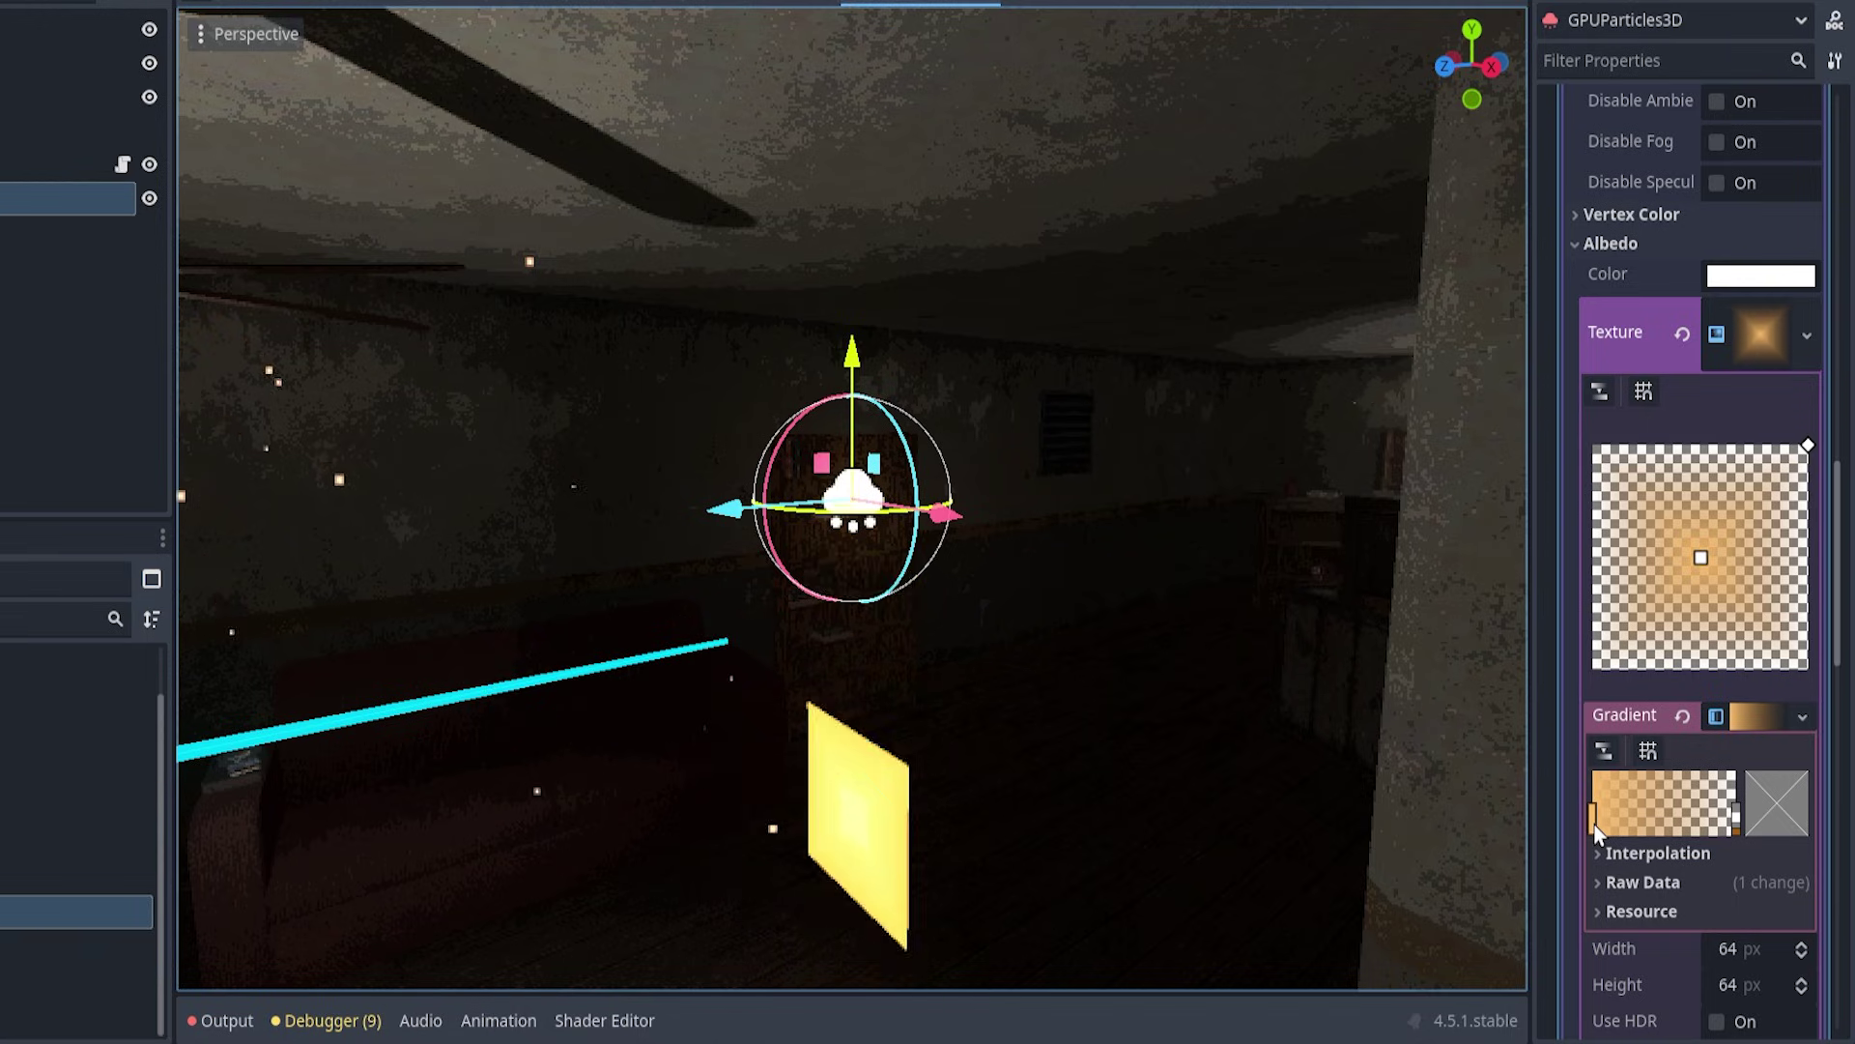
Step: Drag the left gradient stop rightward and pull the texture's fill end point toward the centre
{"action": "left_click_drag", "start_coordinate": [1595, 823], "coordinate": [1639, 829]}
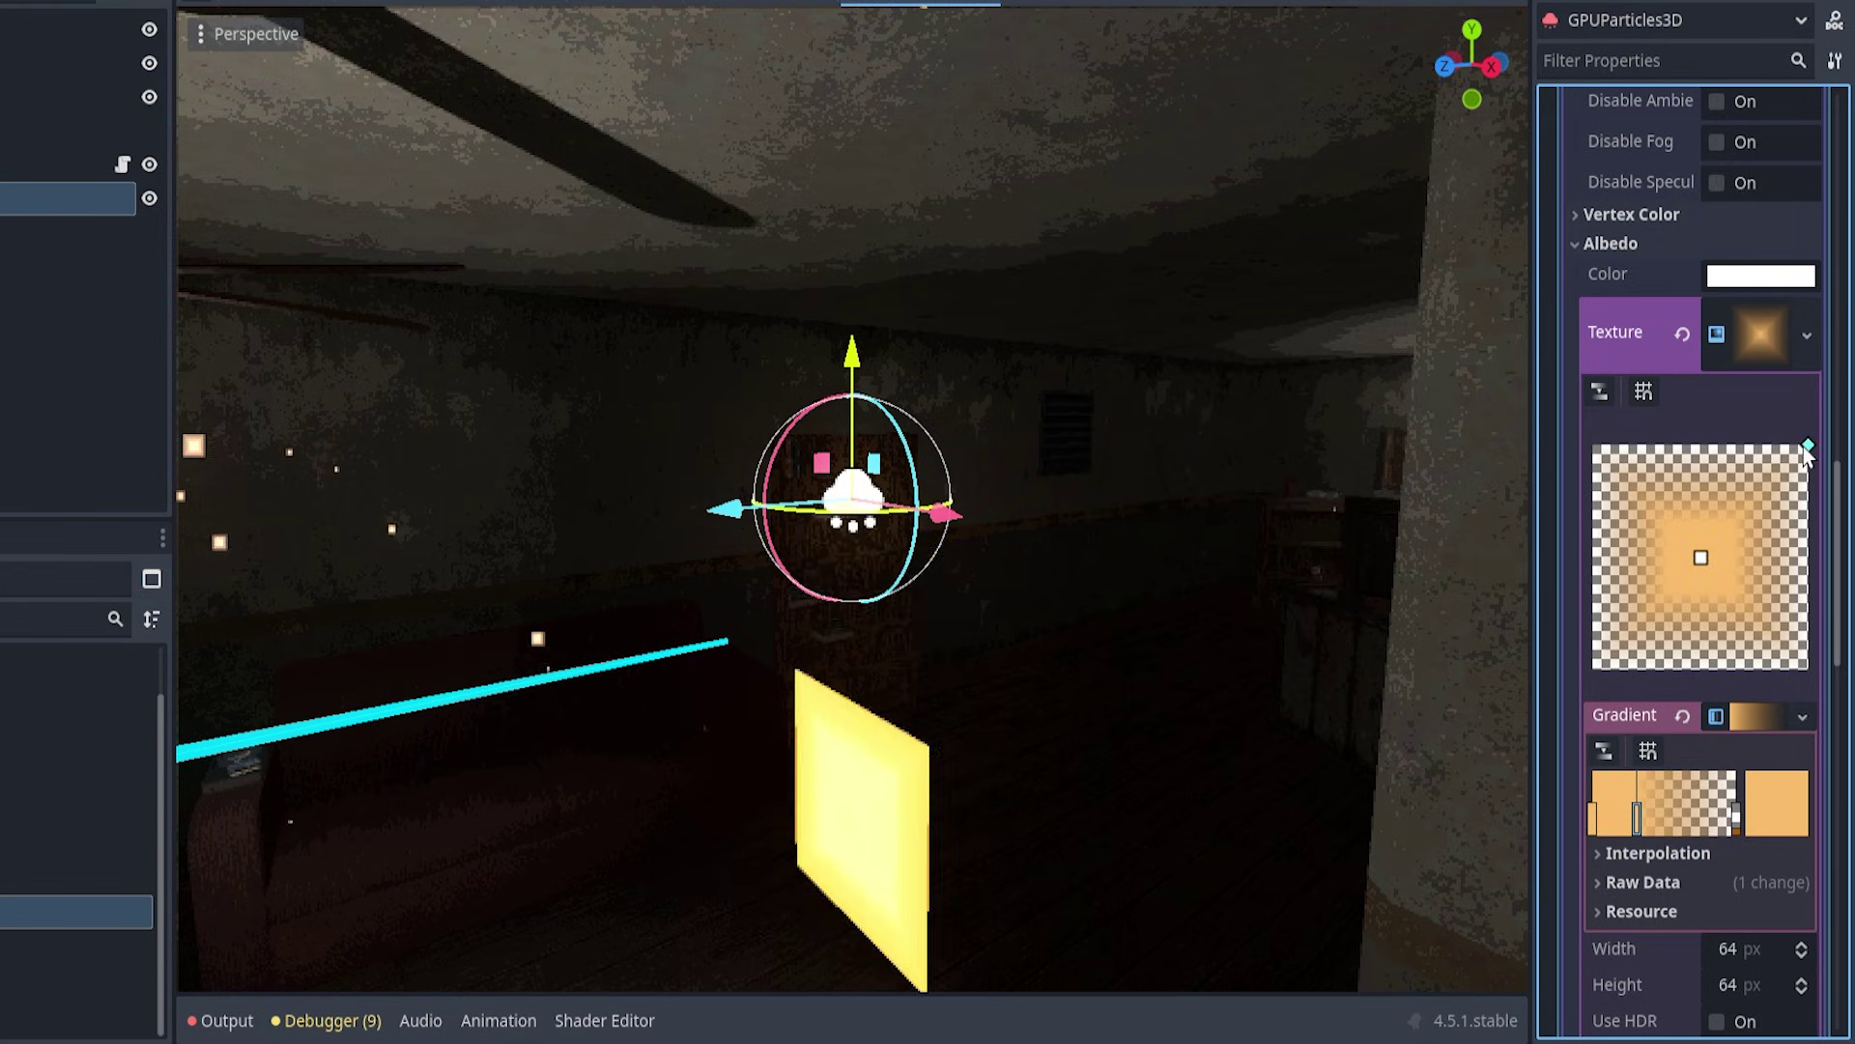
{"action": "left_click_drag", "start_coordinate": [1803, 447], "coordinate": [1771, 483]}
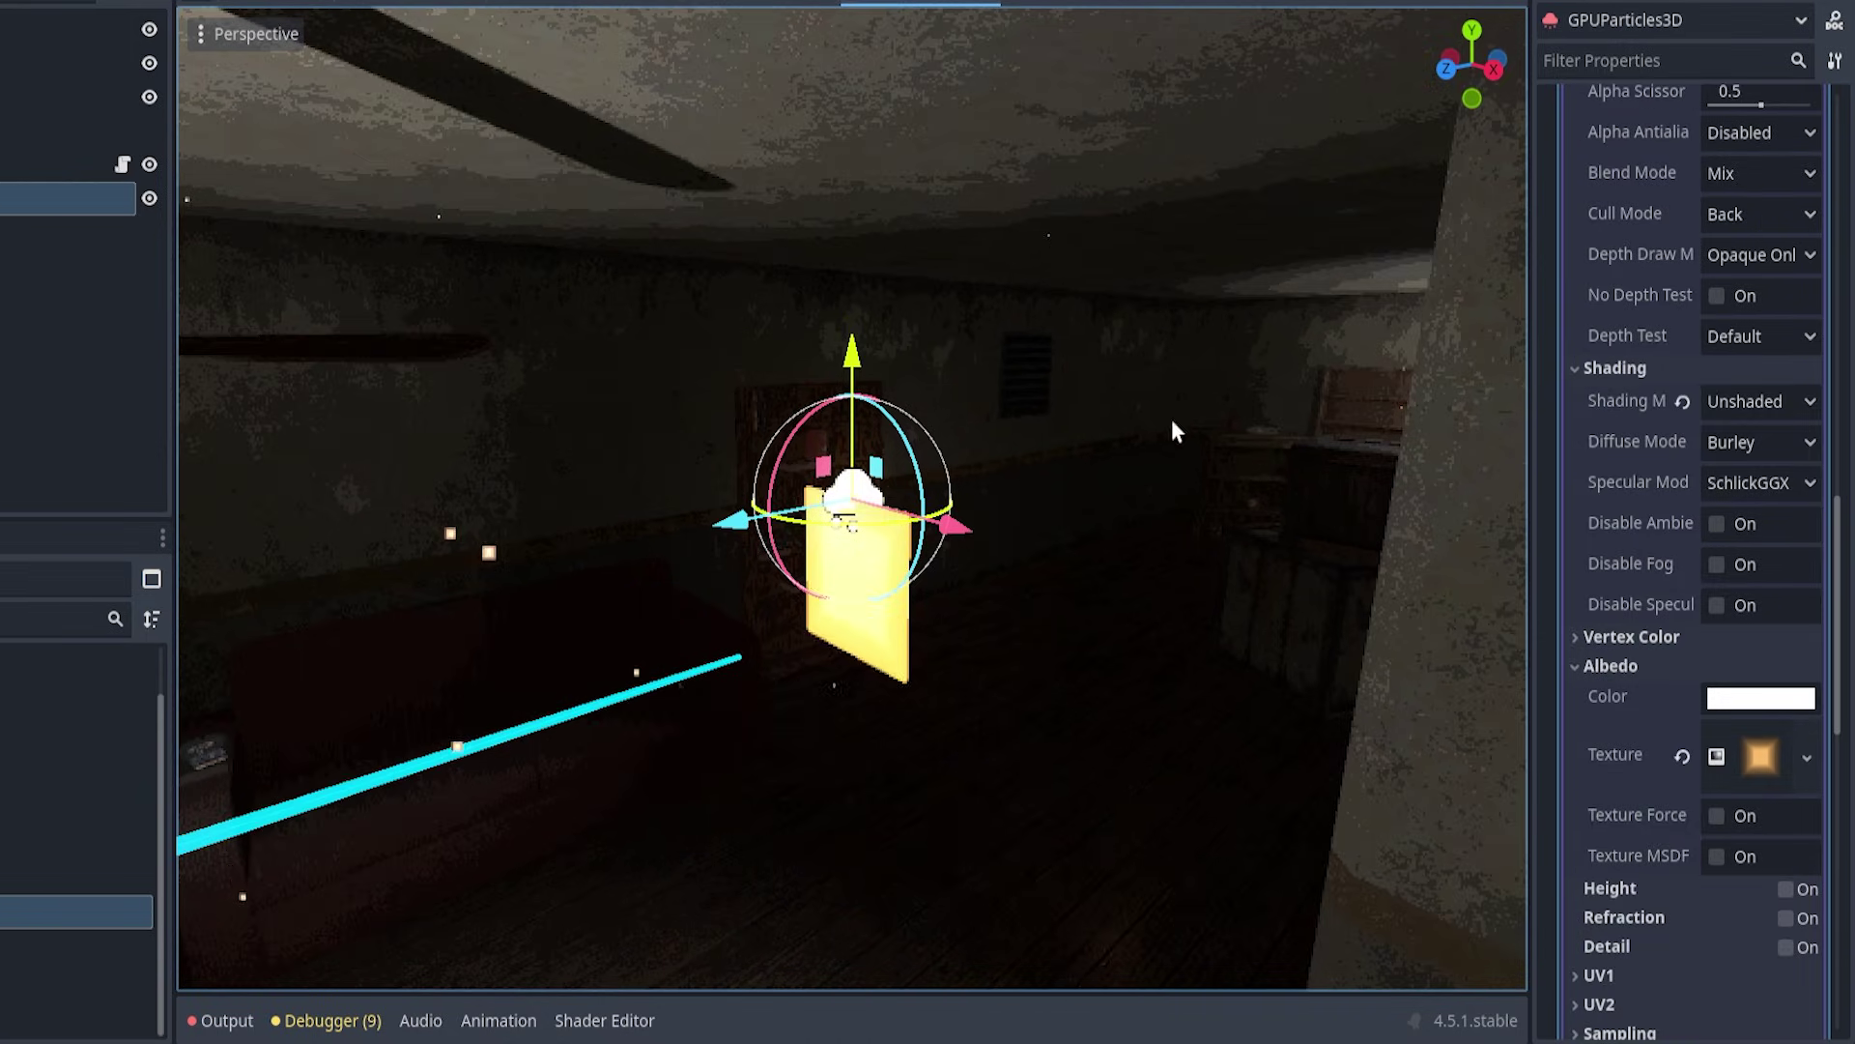
Step: Under Drawing, set the particles' Transform Align to Z-Billboard so quads face the camera
{"action": "scroll", "coordinate": [1707, 763], "scroll_direction": "up", "scroll_amount": 3}
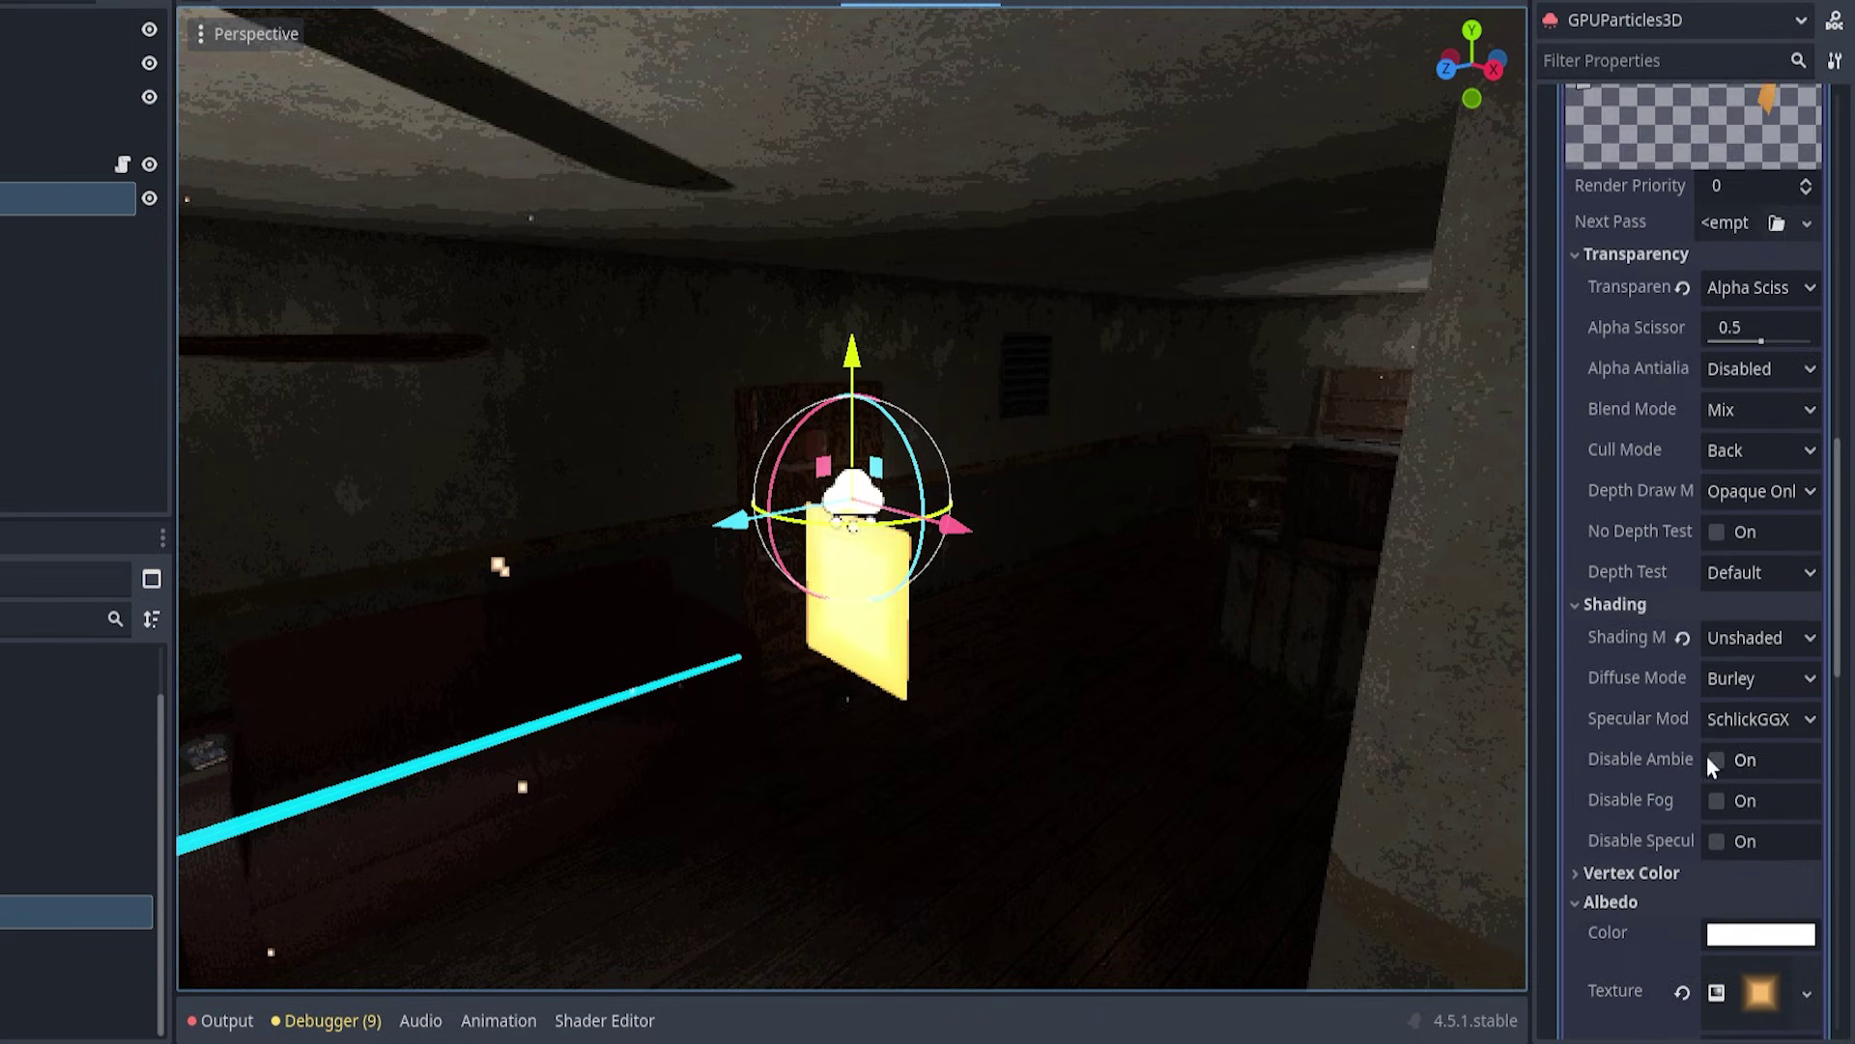
{"action": "scroll", "coordinate": [1706, 756], "scroll_direction": "up", "scroll_amount": 15}
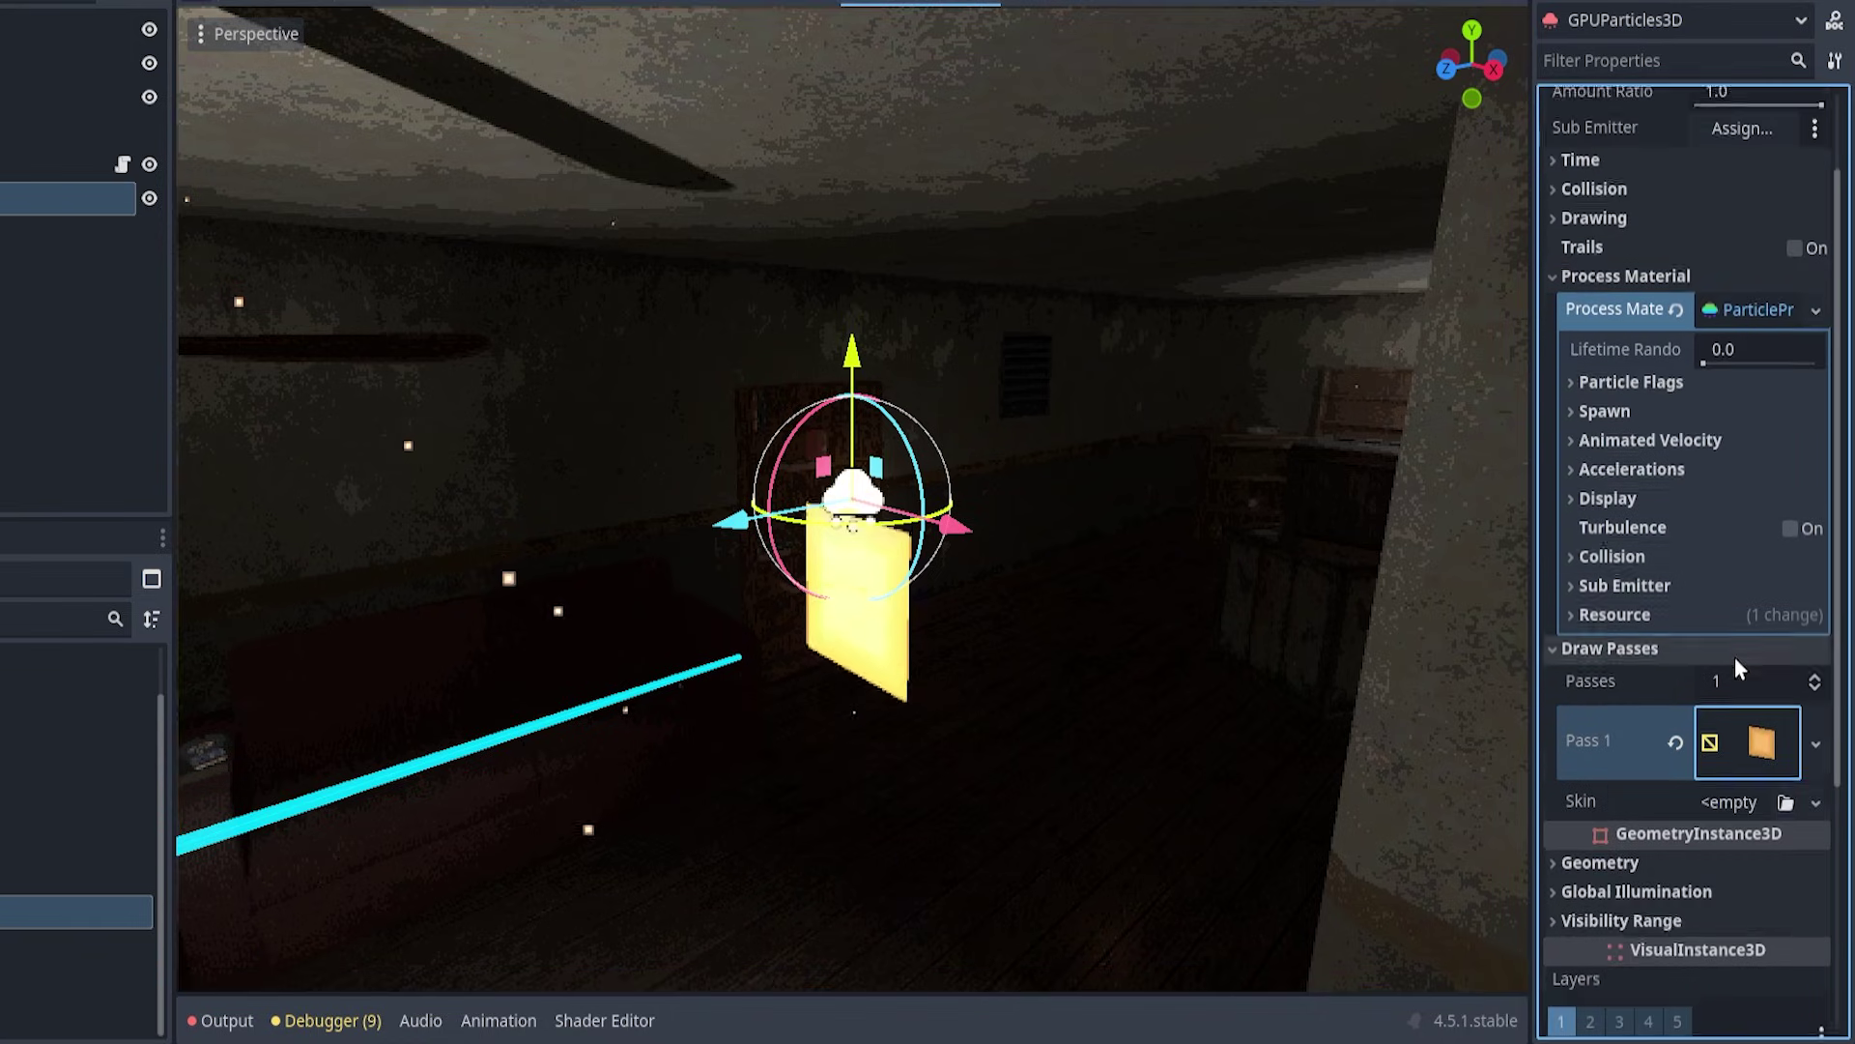
{"action": "scroll", "coordinate": [1735, 657], "scroll_direction": "up", "scroll_amount": 2}
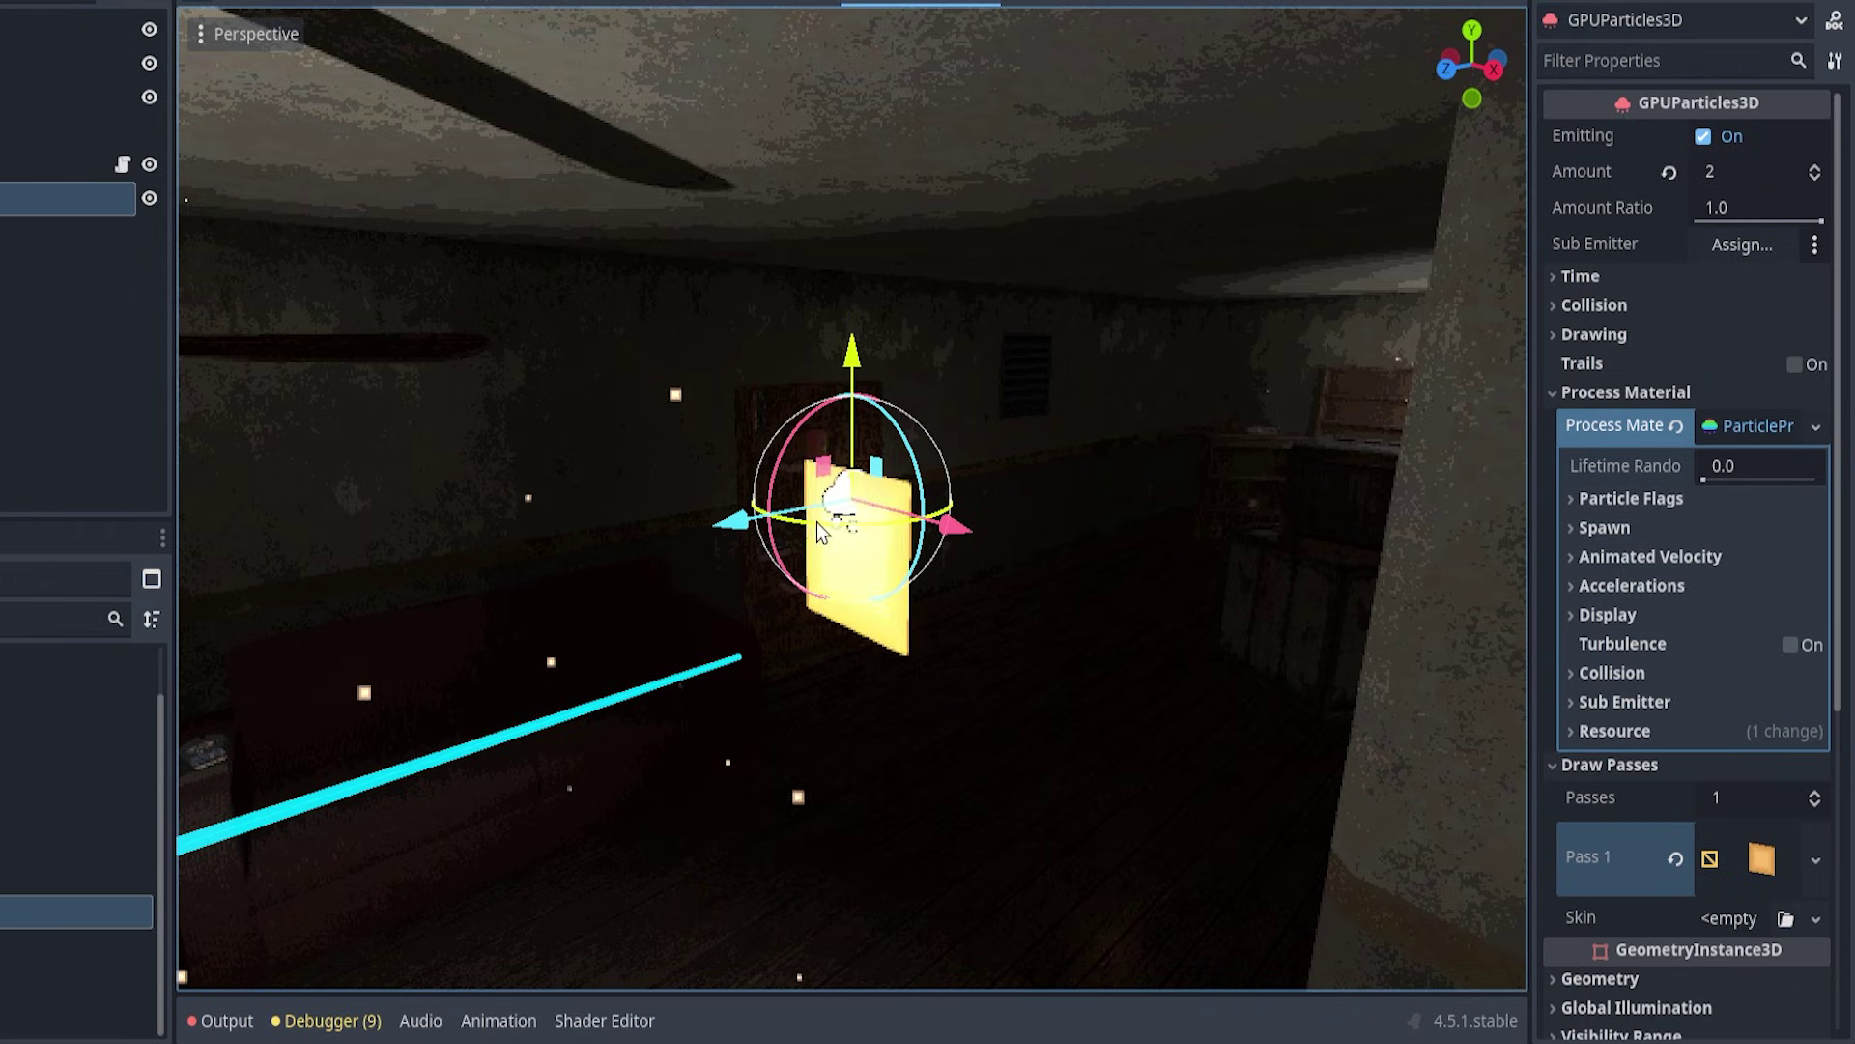
{"action": "middle_click_drag", "start_coordinate": [816, 522], "coordinate": [986, 538]}
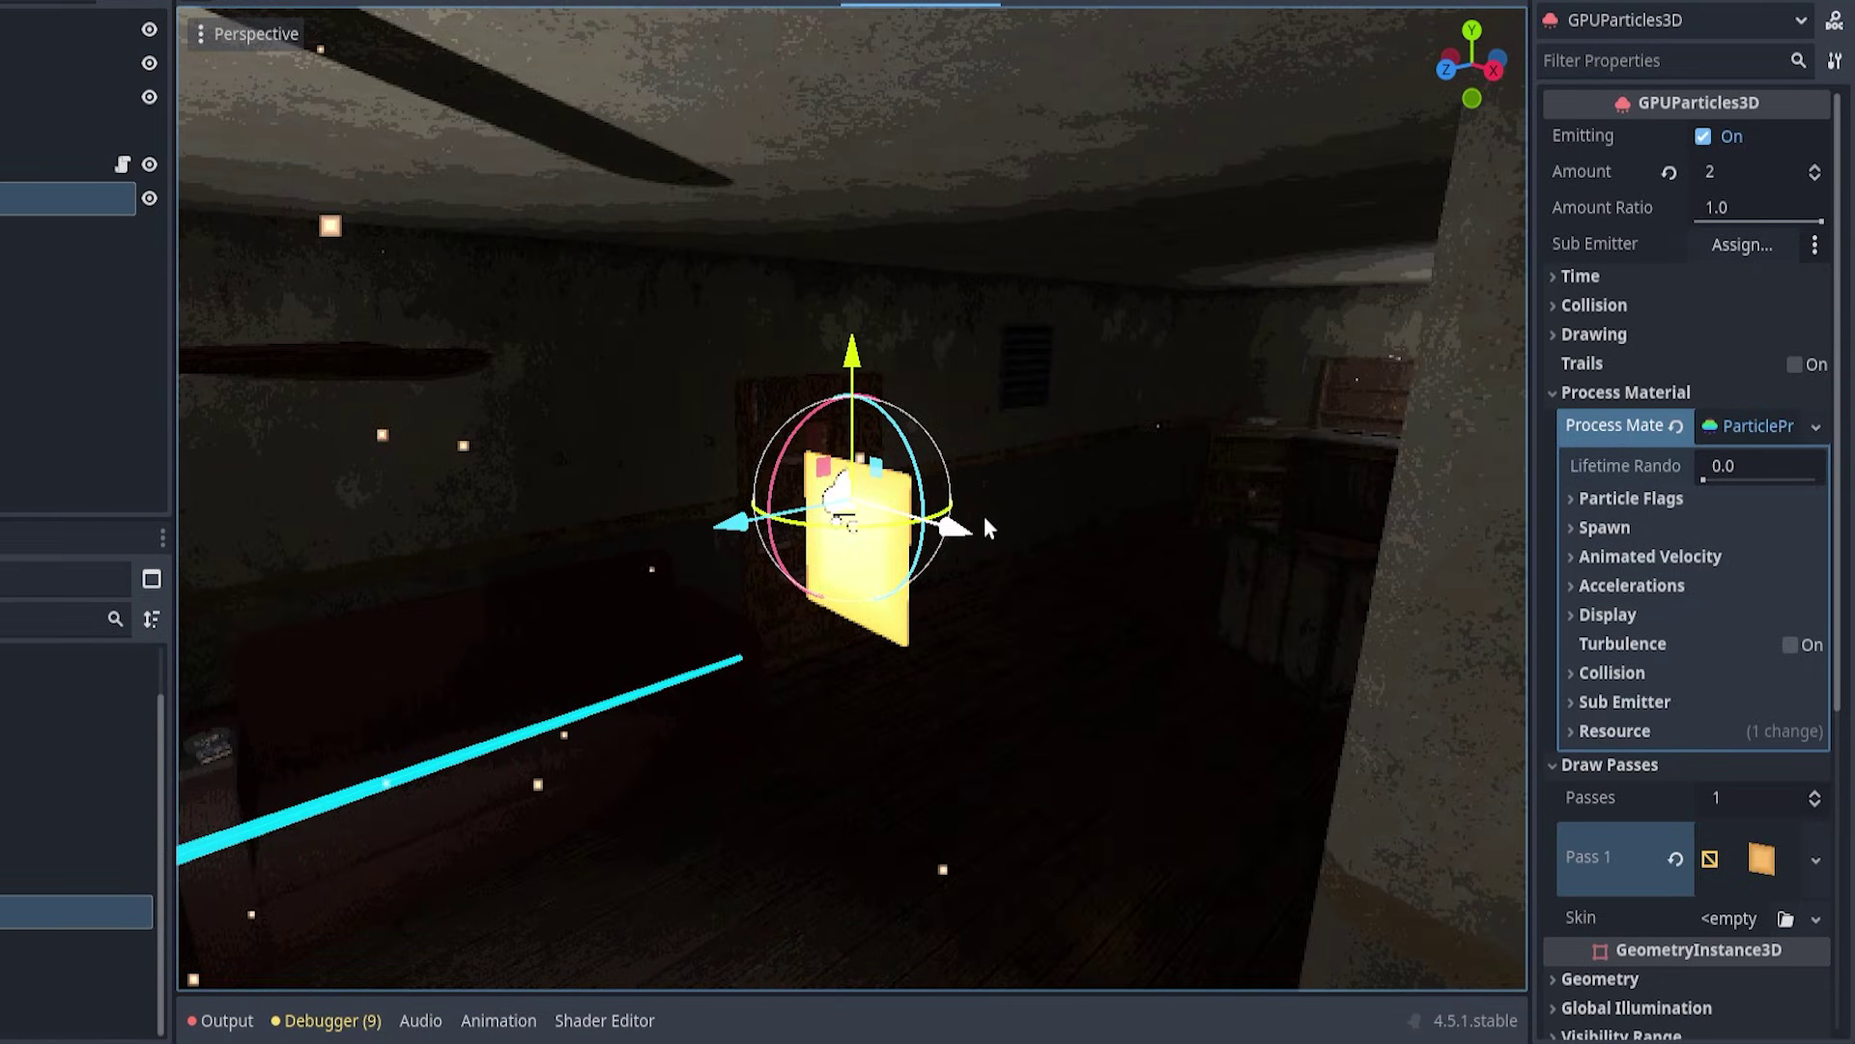
{"action": "middle_click_drag", "start_coordinate": [972, 636], "coordinate": [986, 637]}
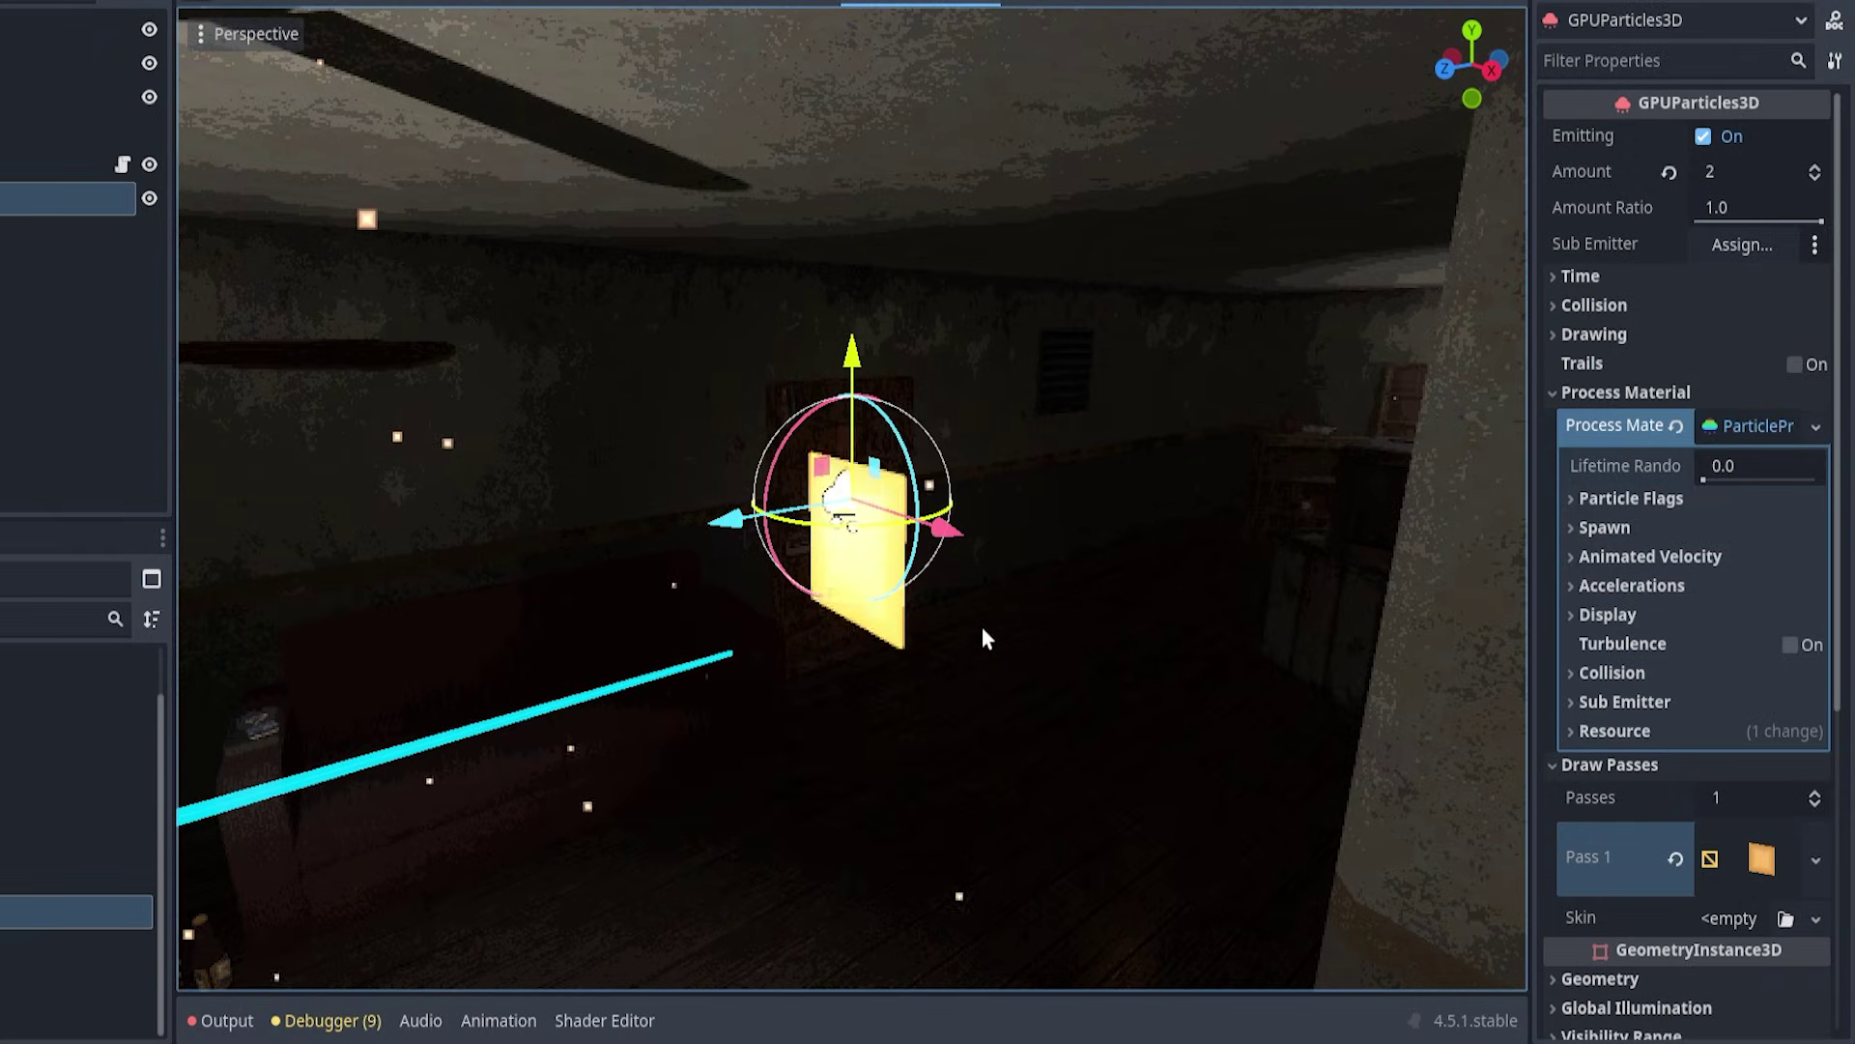
{"action": "left_click", "coordinate": [1610, 338]}
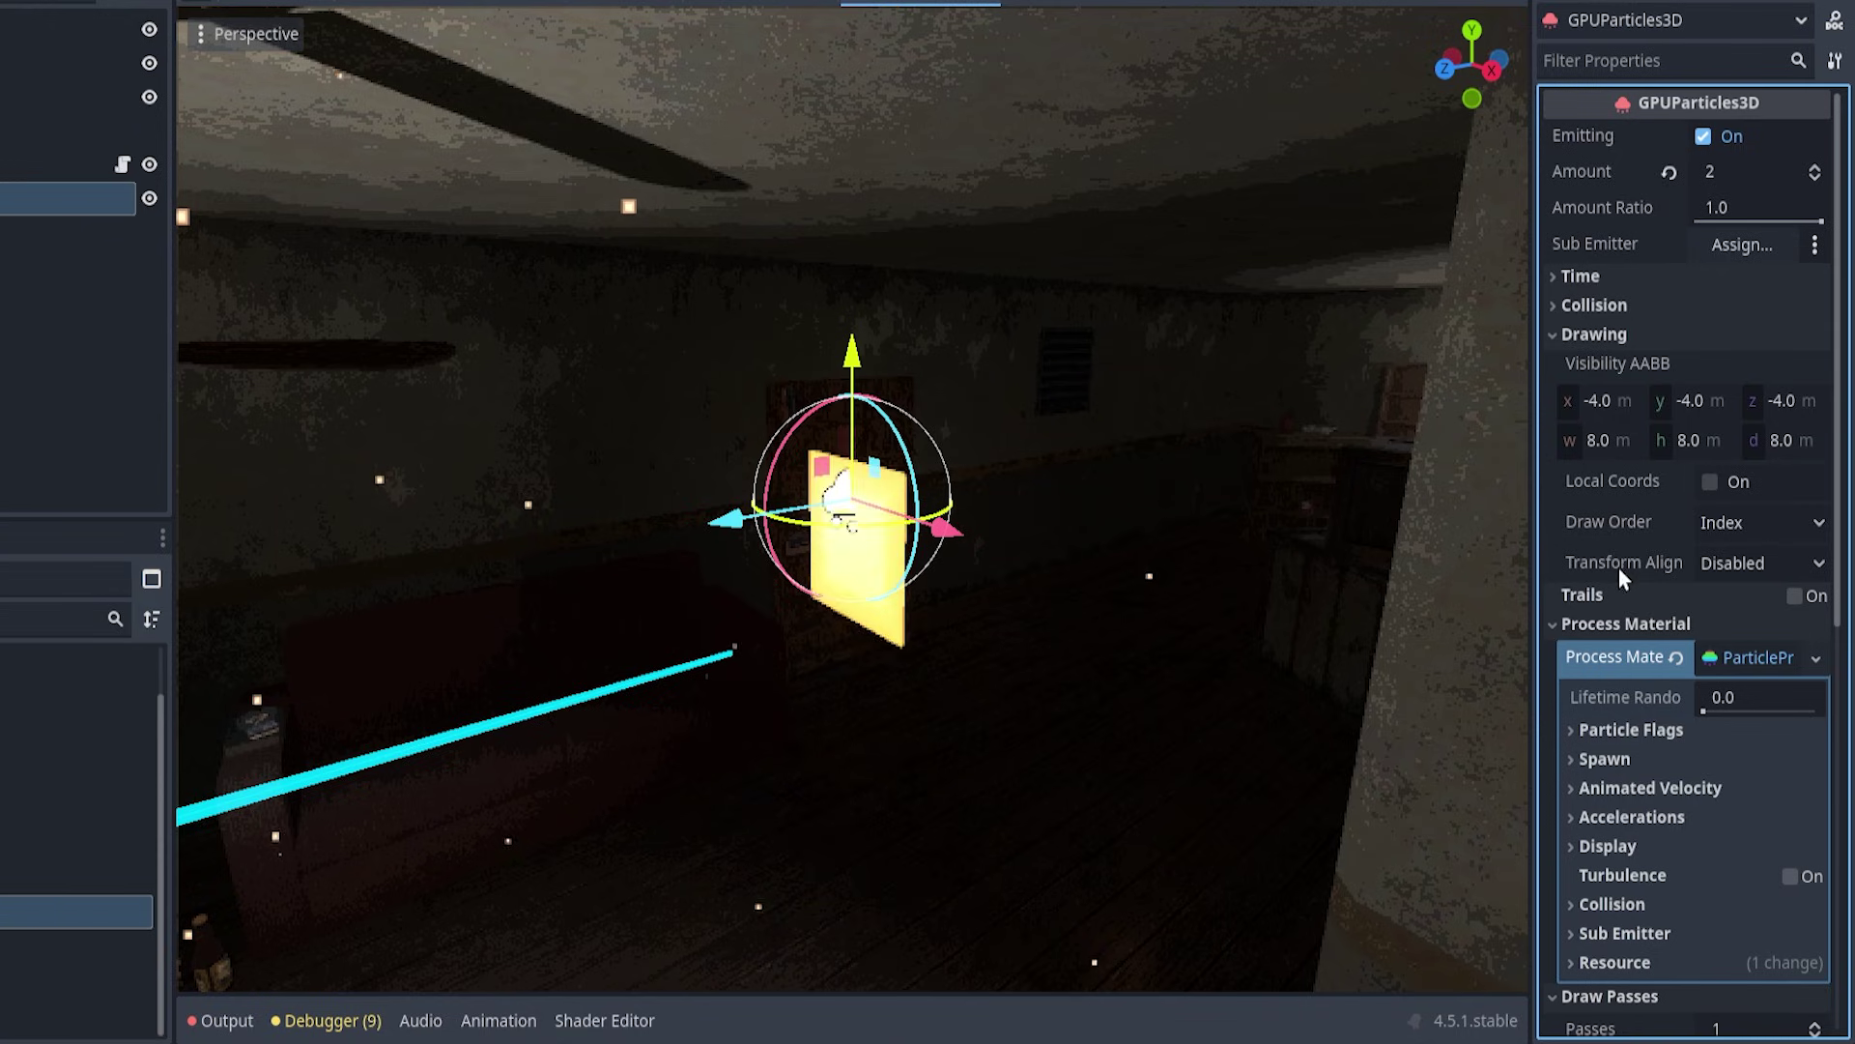
{"action": "left_click", "coordinate": [1775, 563]}
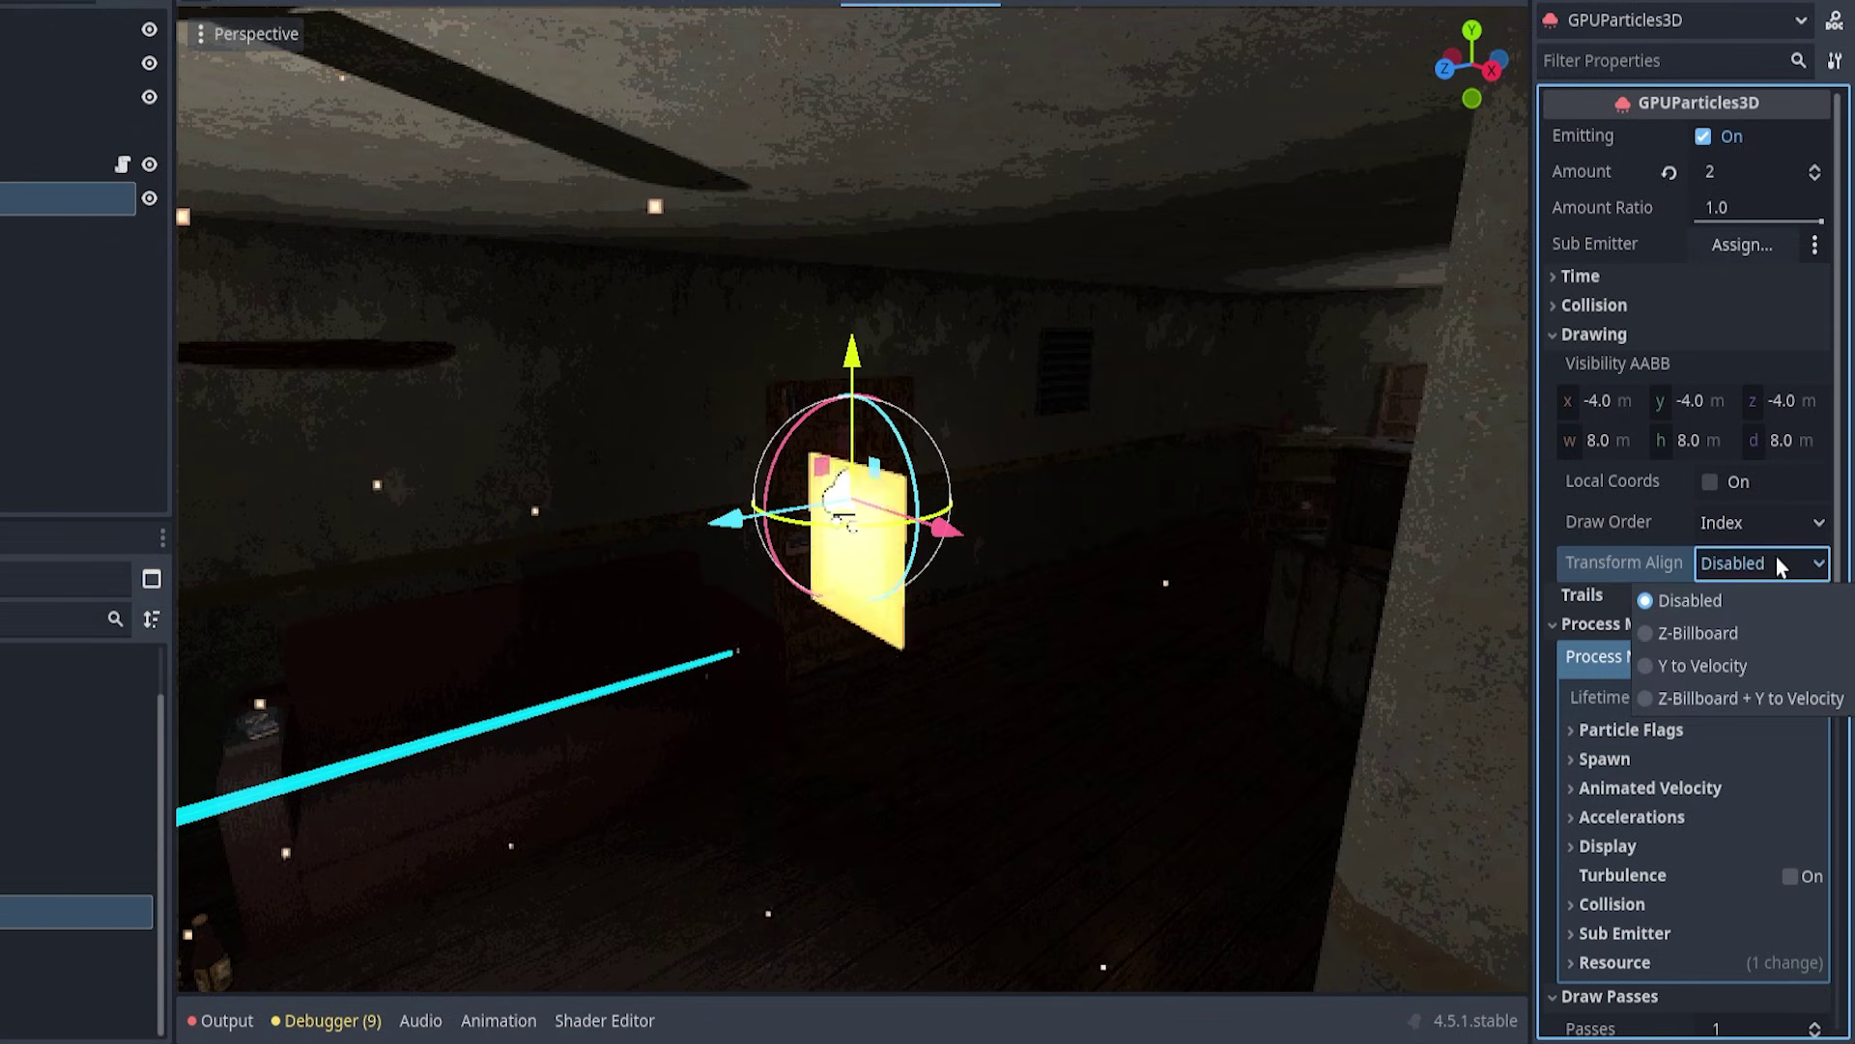
{"action": "left_click", "coordinate": [1723, 638]}
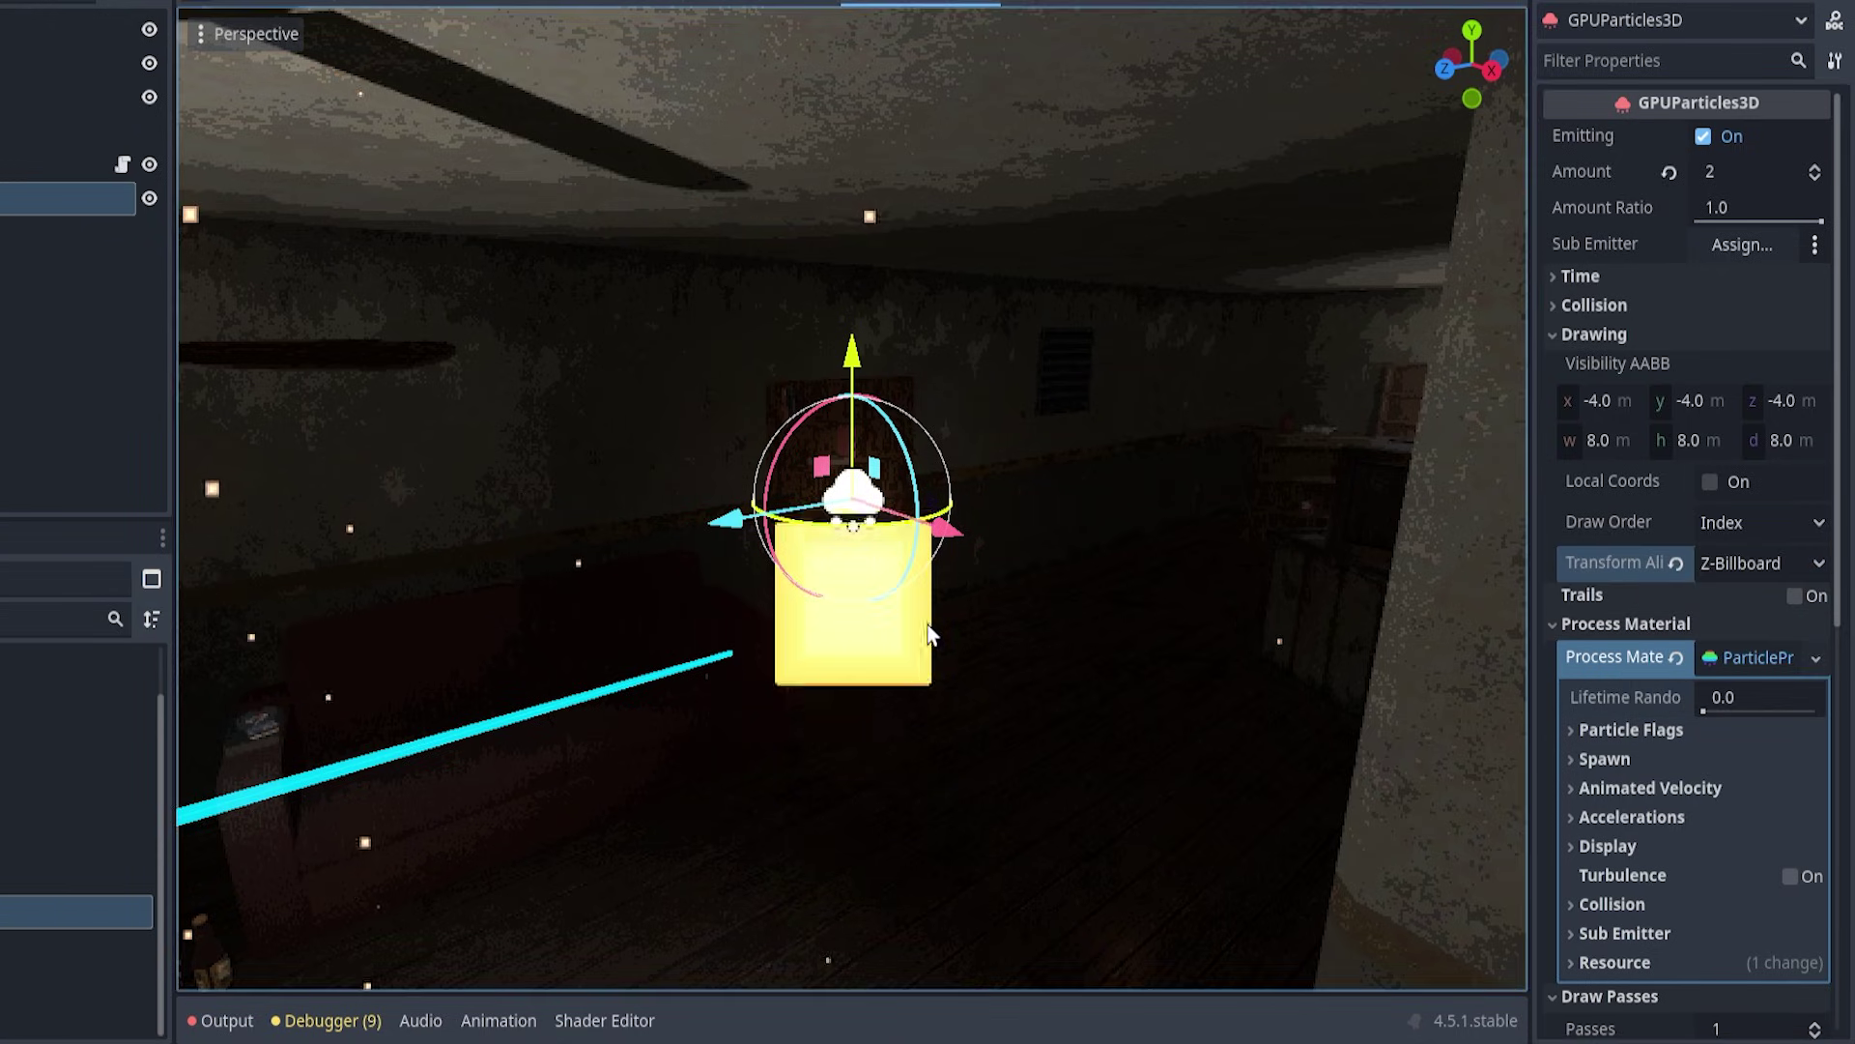
{"action": "mouse_move", "coordinate": [927, 633]}
{"action": "middle_mouse_down"}
{"action": "mouse_move", "coordinate": [1173, 612]}
{"action": "mouse_move", "coordinate": [692, 630]}
{"action": "mouse_move", "coordinate": [1041, 618]}
{"action": "mouse_move", "coordinate": [874, 628]}
{"action": "mouse_move", "coordinate": [930, 634]}
{"action": "middle_mouse_up"}
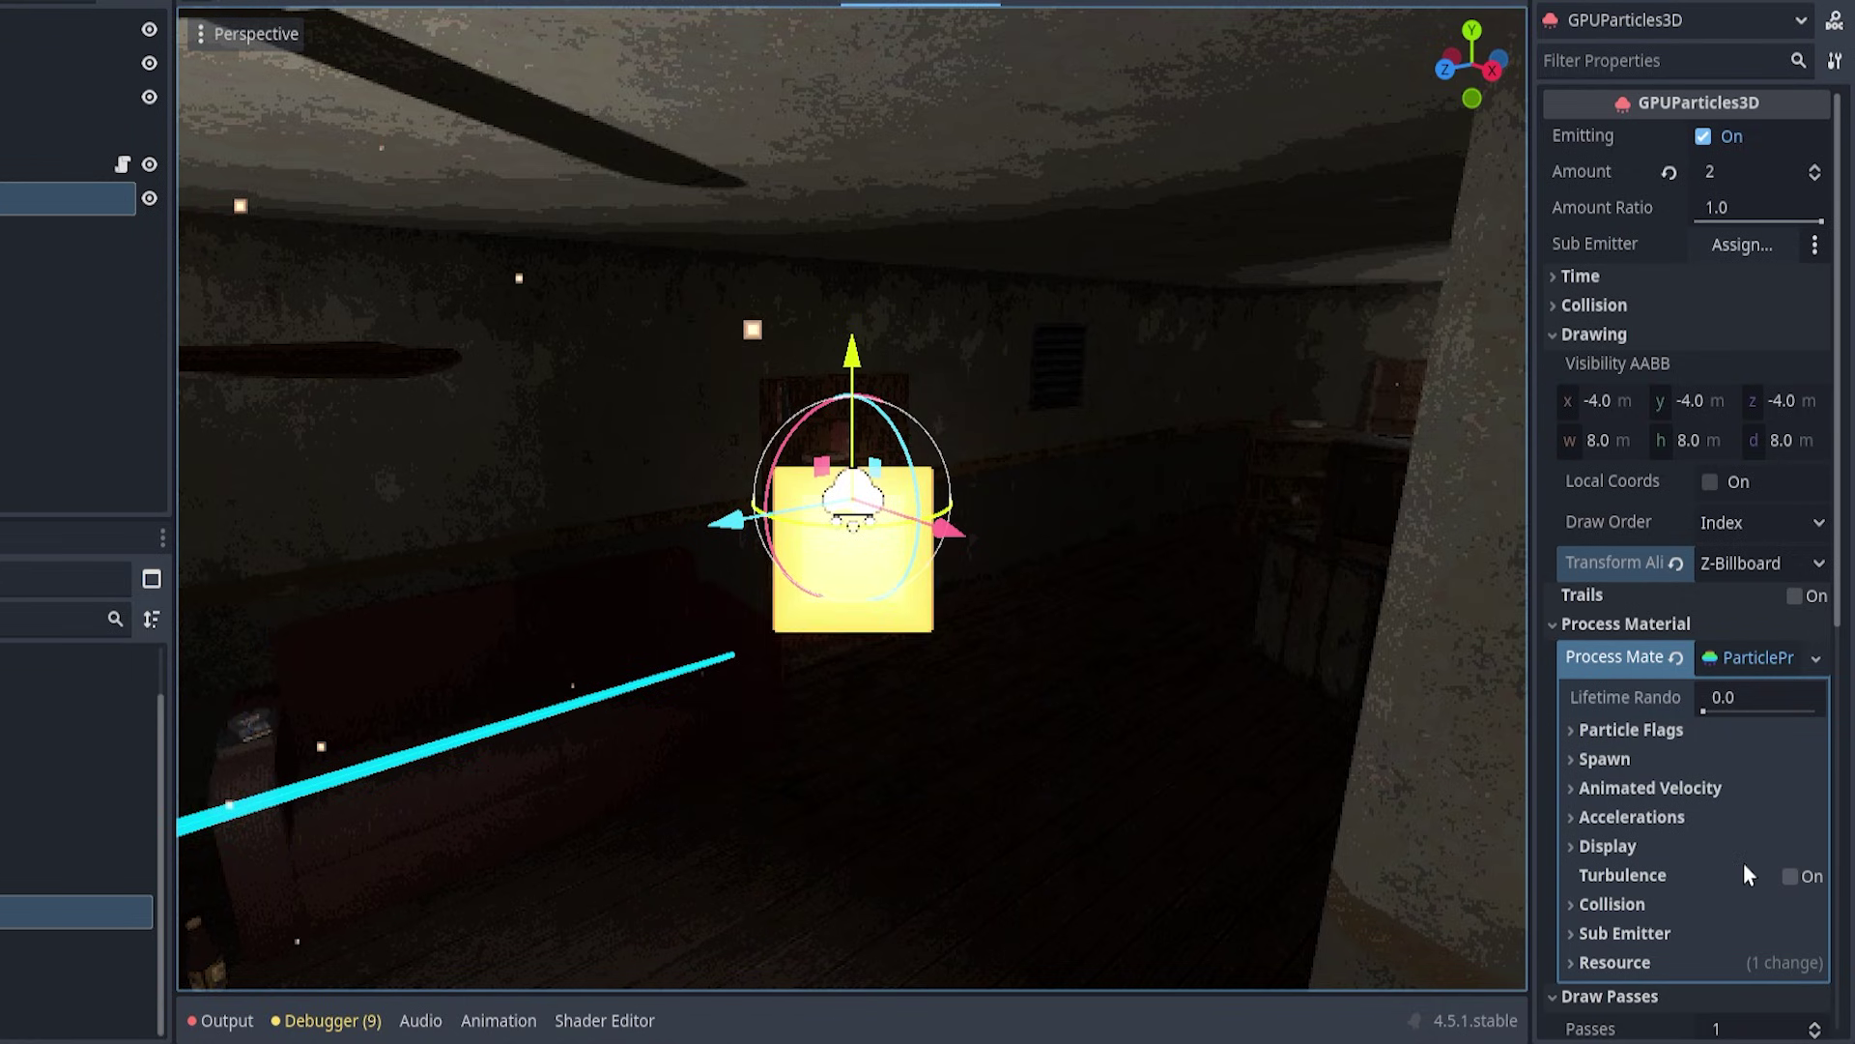
Step: Under Display > Scale, set Scale min to 0.01 and Scale max to 0.1
{"action": "scroll", "coordinate": [1683, 858], "scroll_direction": "down", "scroll_amount": 2}
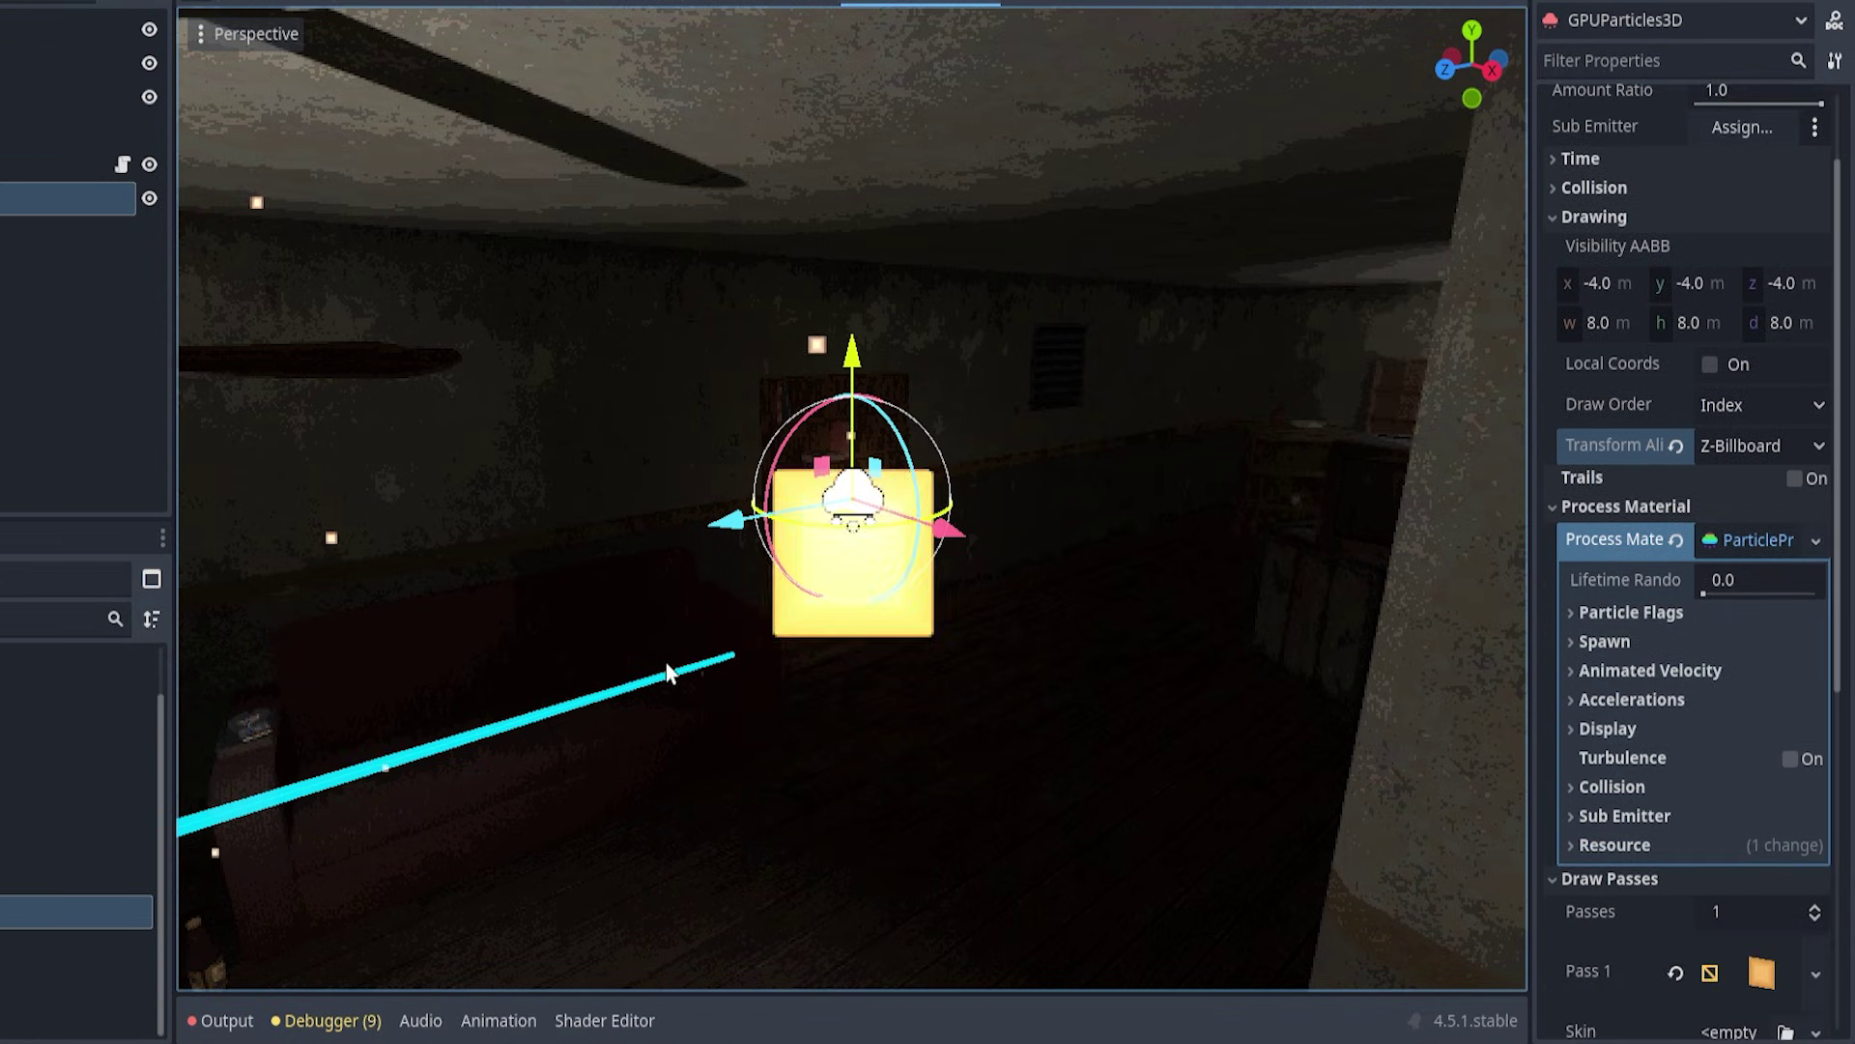
{"action": "left_click", "coordinate": [1630, 731]}
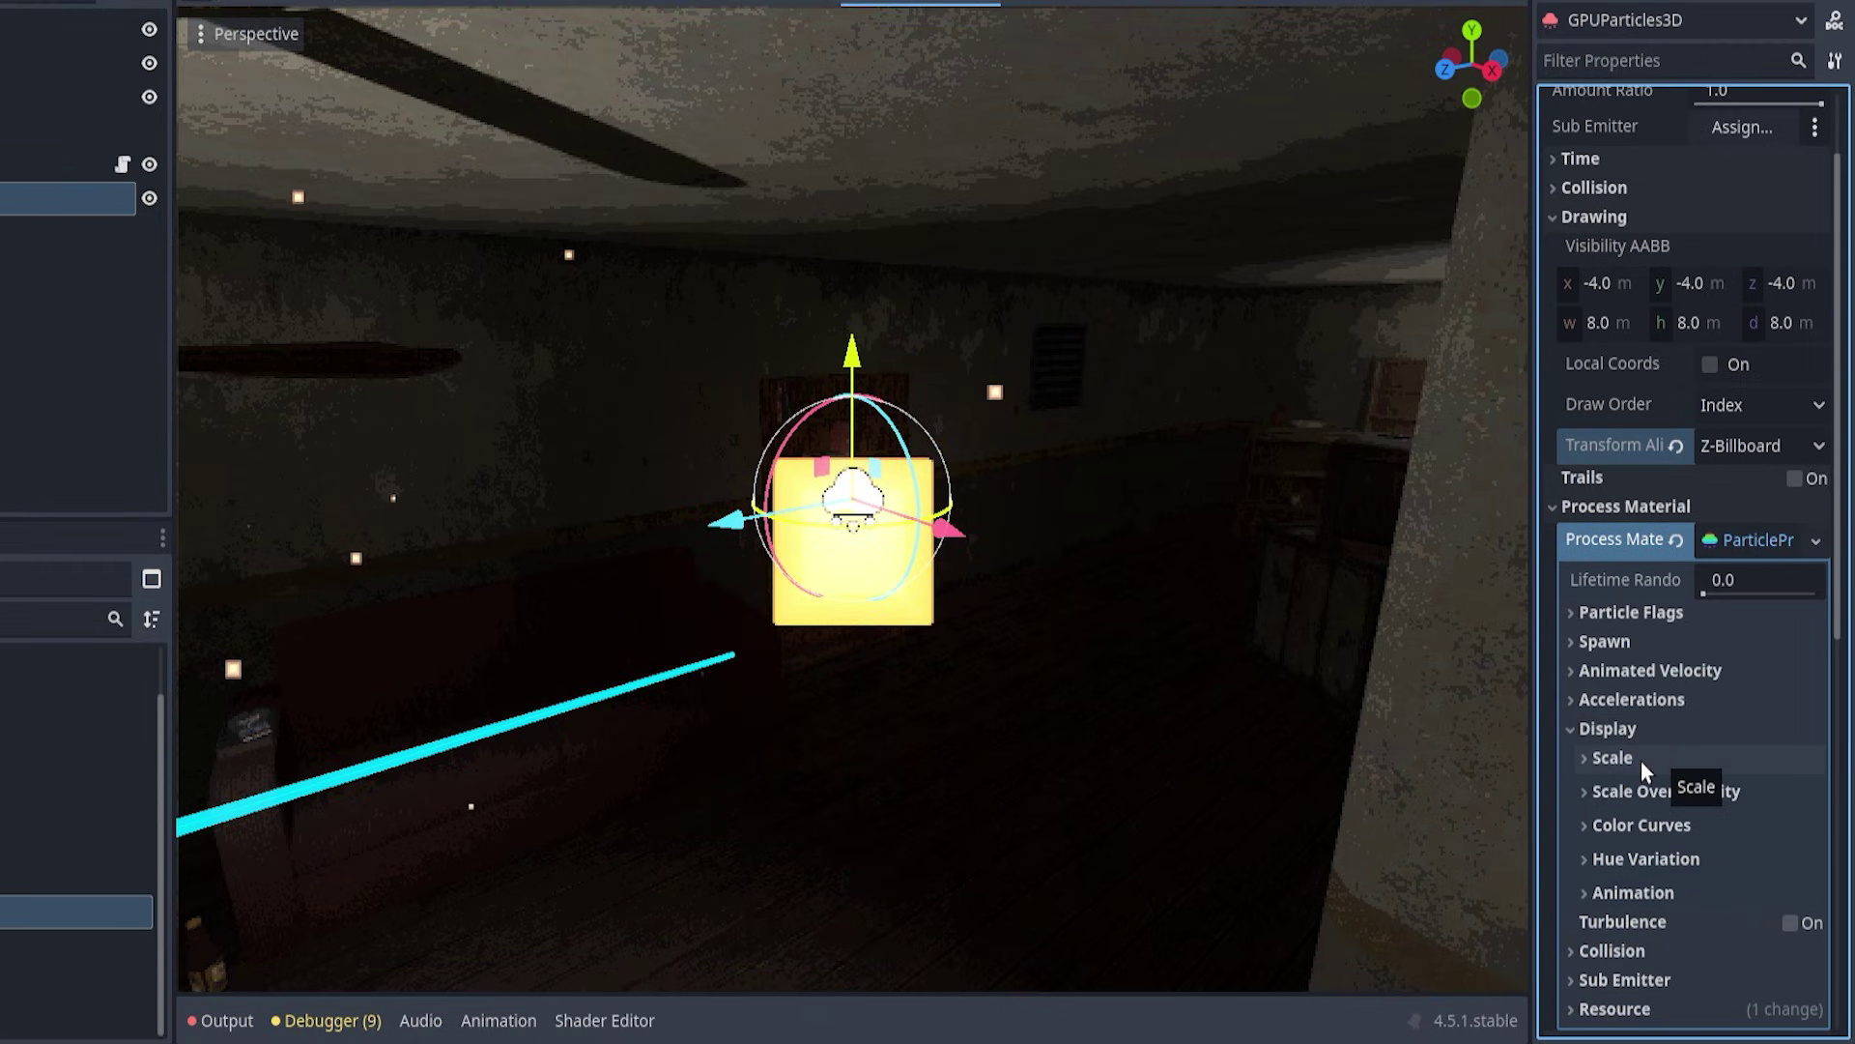
{"action": "left_click", "coordinate": [1645, 756]}
{"action": "scroll", "coordinate": [1742, 651], "scroll_direction": "down", "scroll_amount": 2}
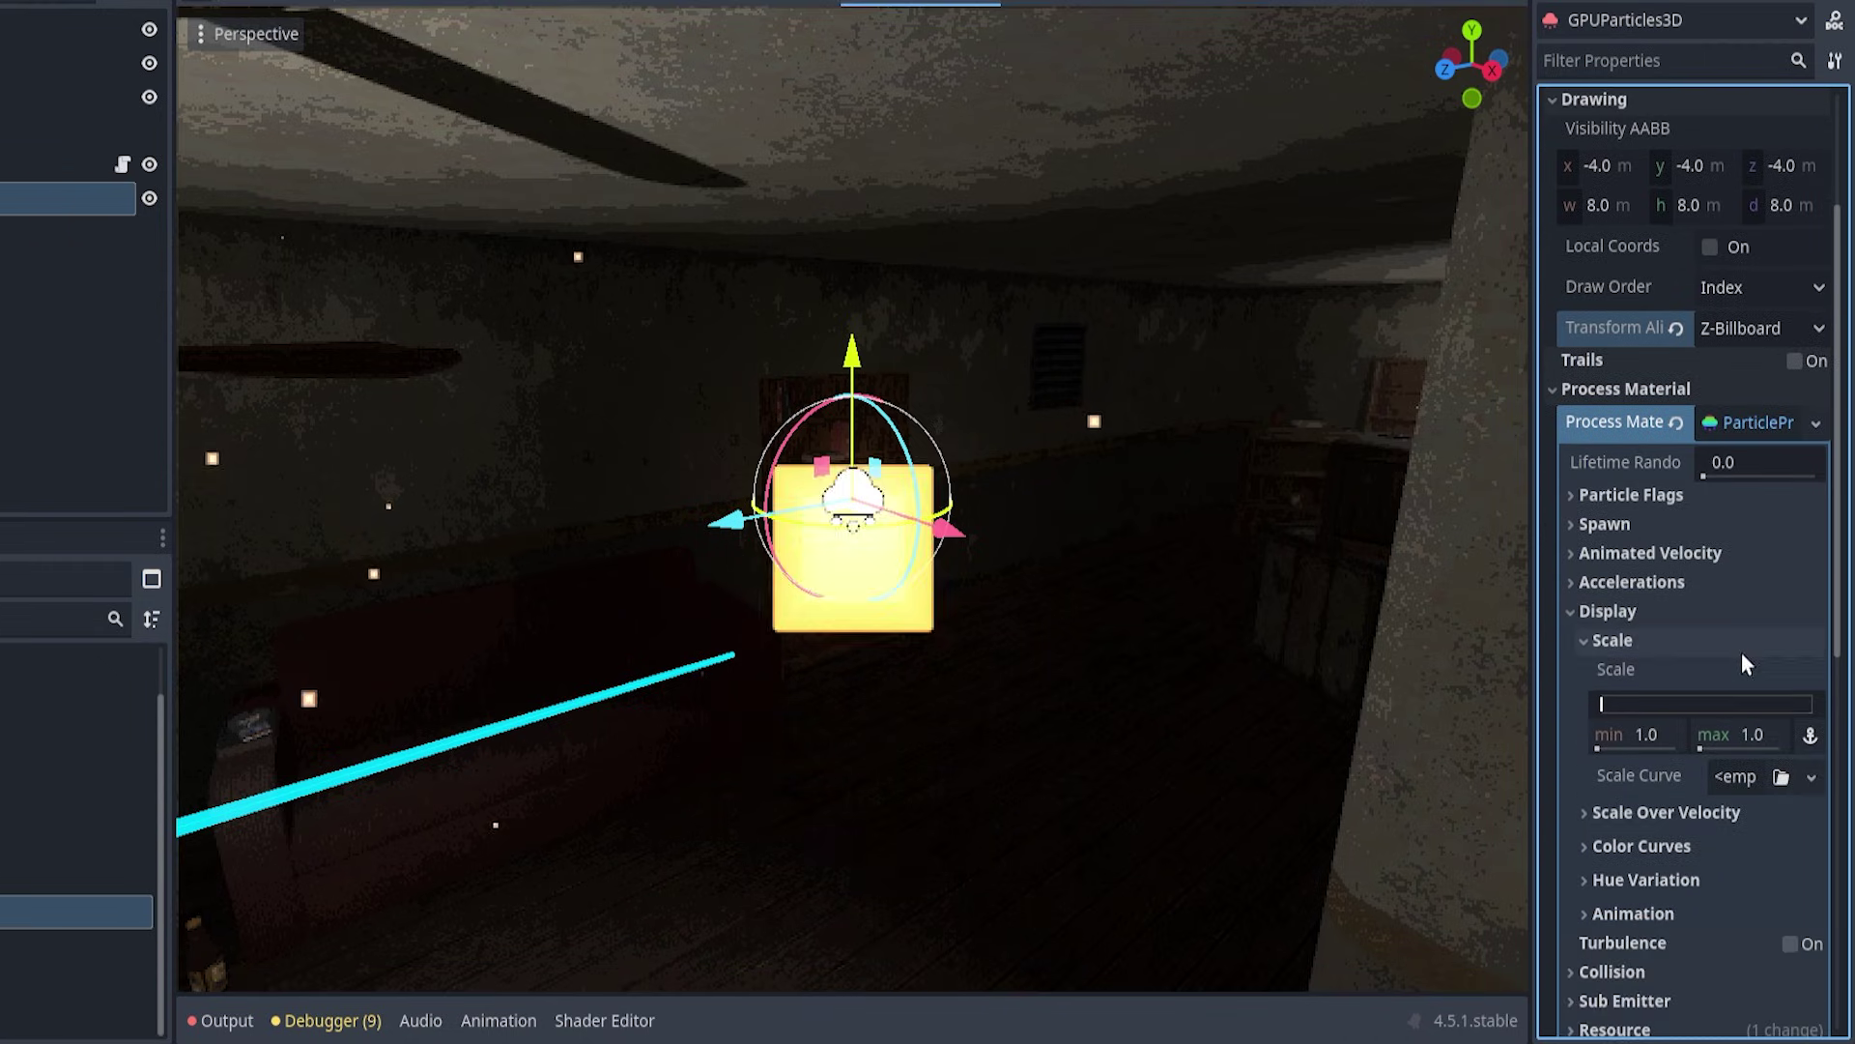
{"action": "scroll", "coordinate": [1742, 665], "scroll_direction": "down", "scroll_amount": 2}
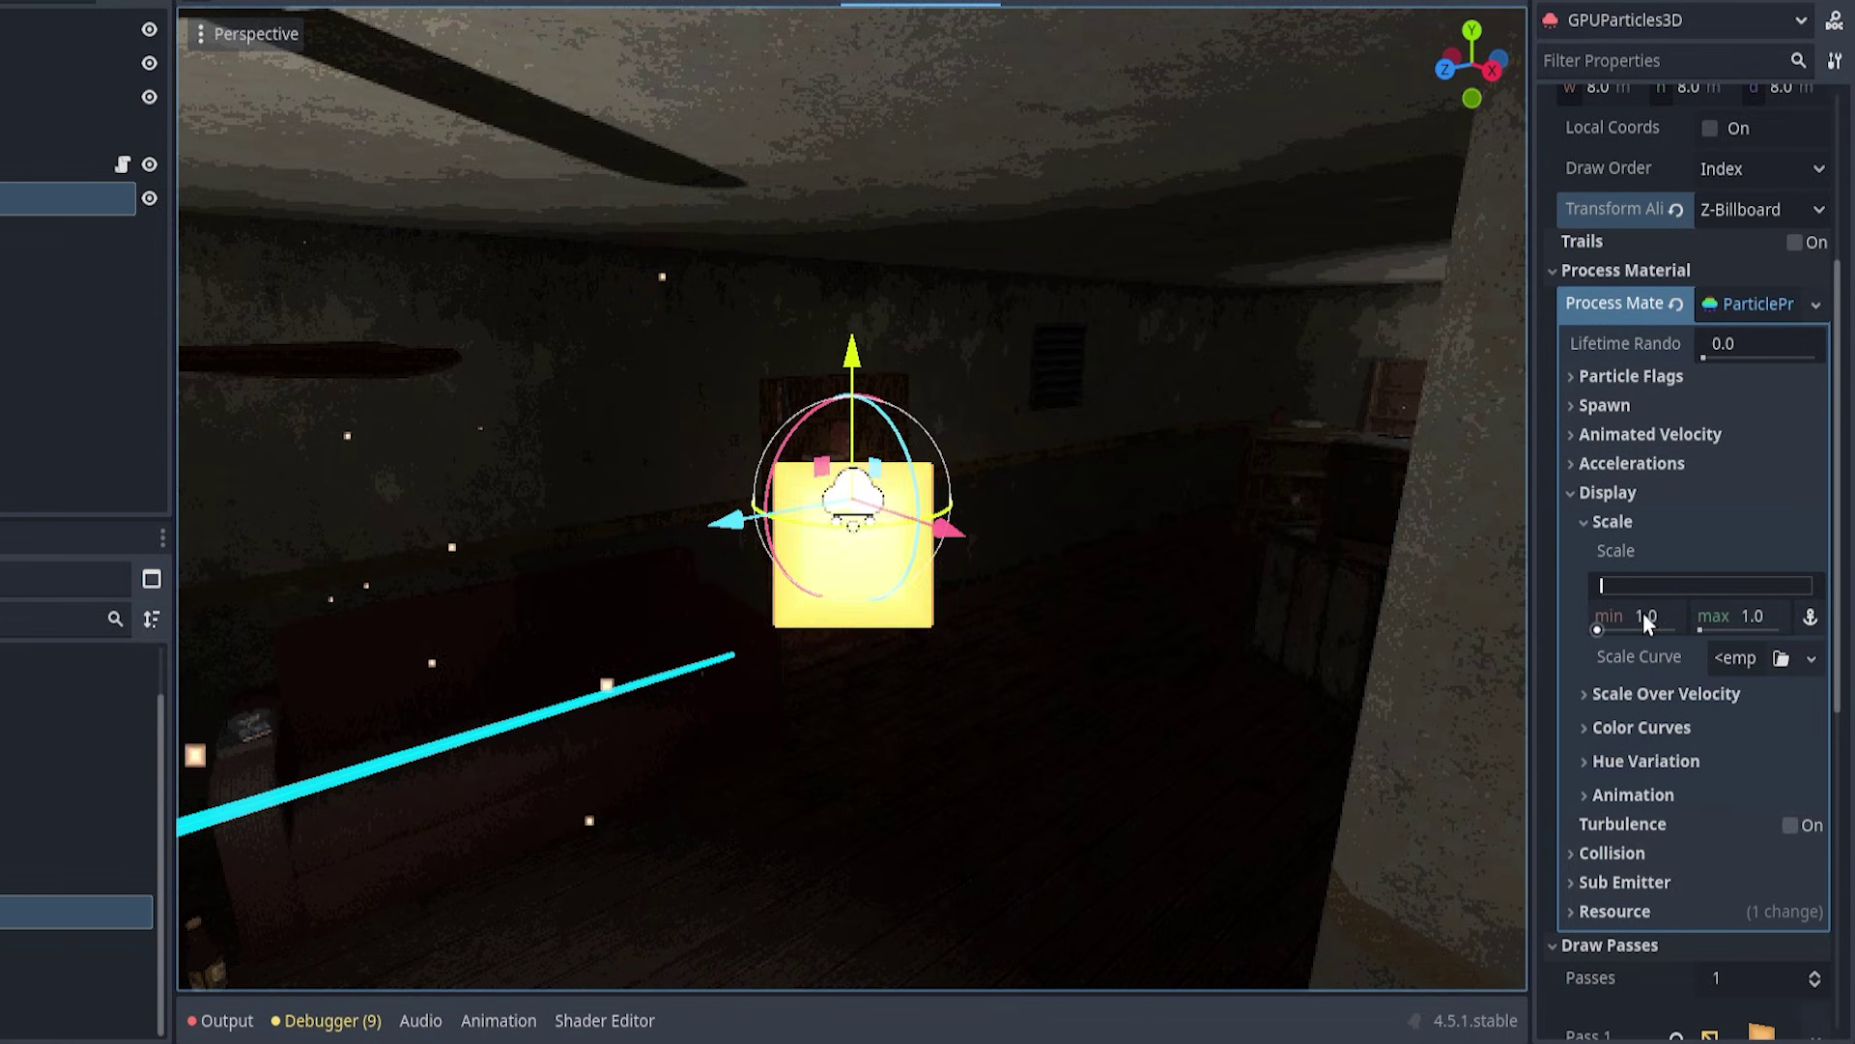
{"action": "mouse_move", "coordinate": [1730, 618]}
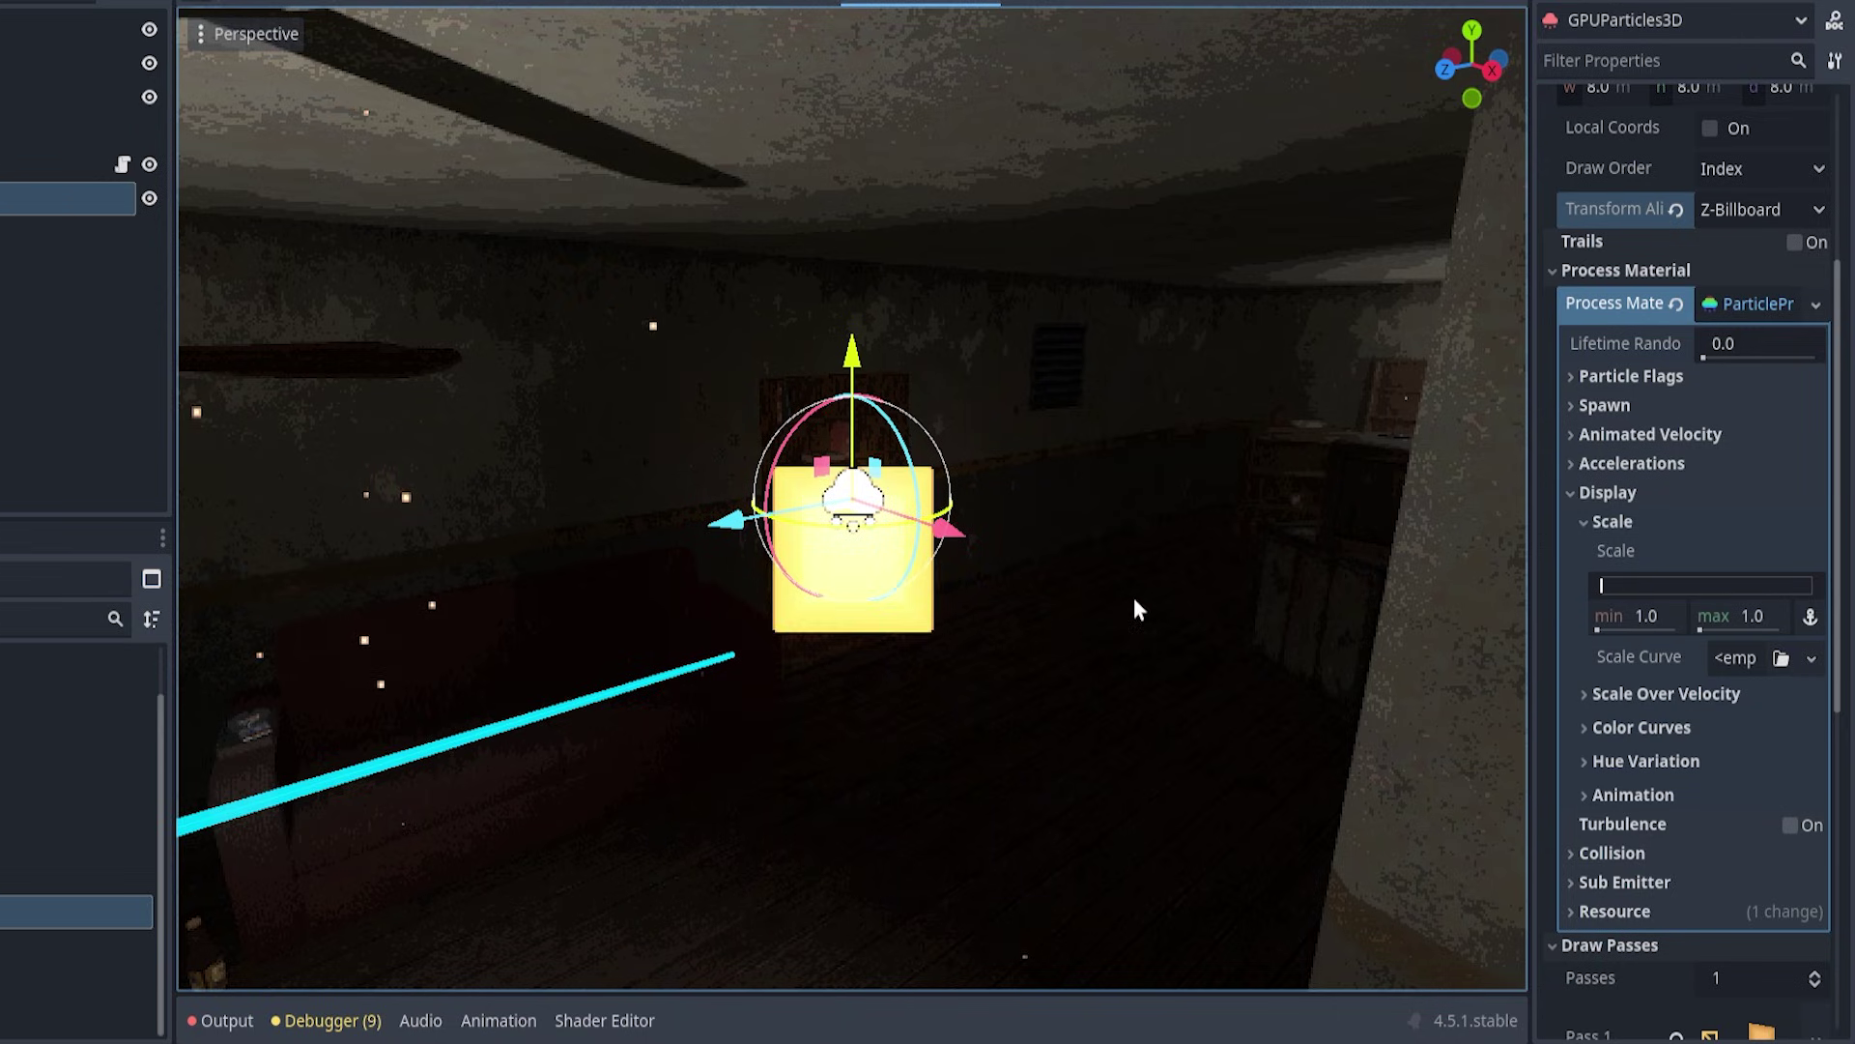
{"action": "left_click", "coordinate": [1631, 616]}
{"action": "key", "text": "BackSpace"}
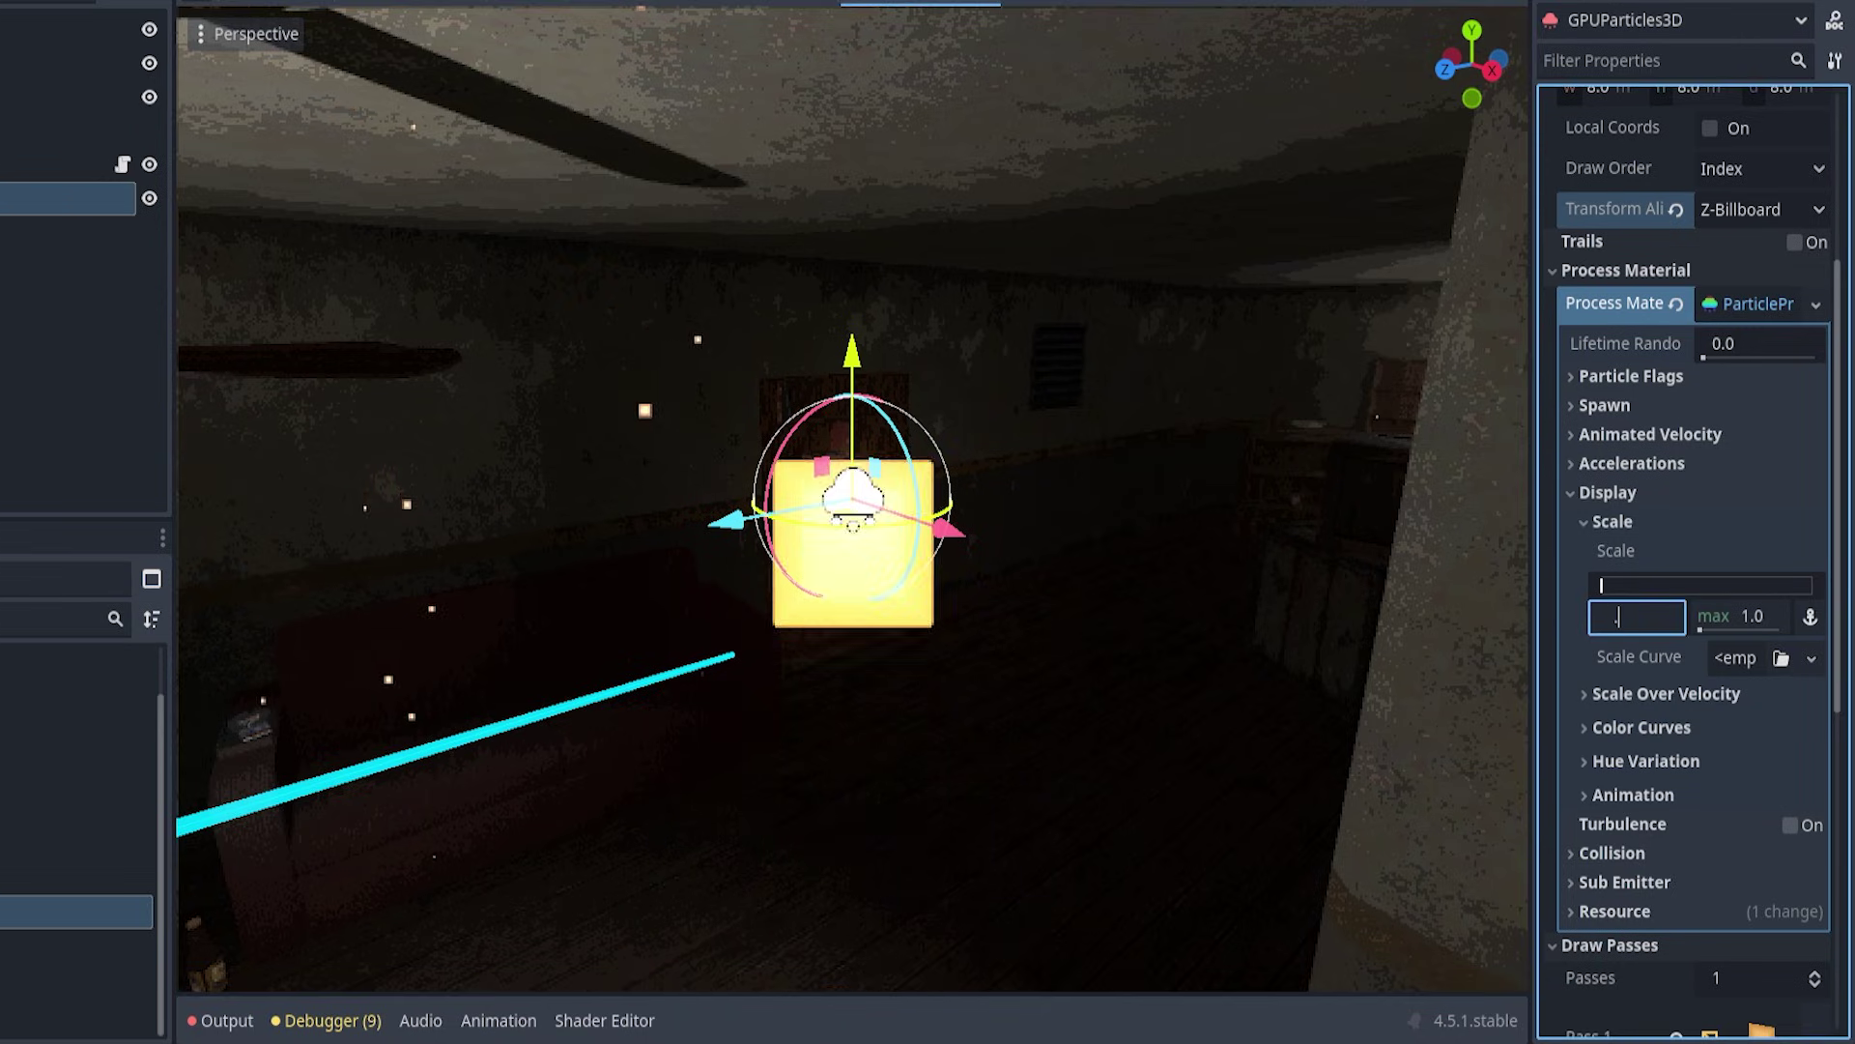
{"action": "type", "text": "0.01"}
{"action": "key", "text": "Return"}
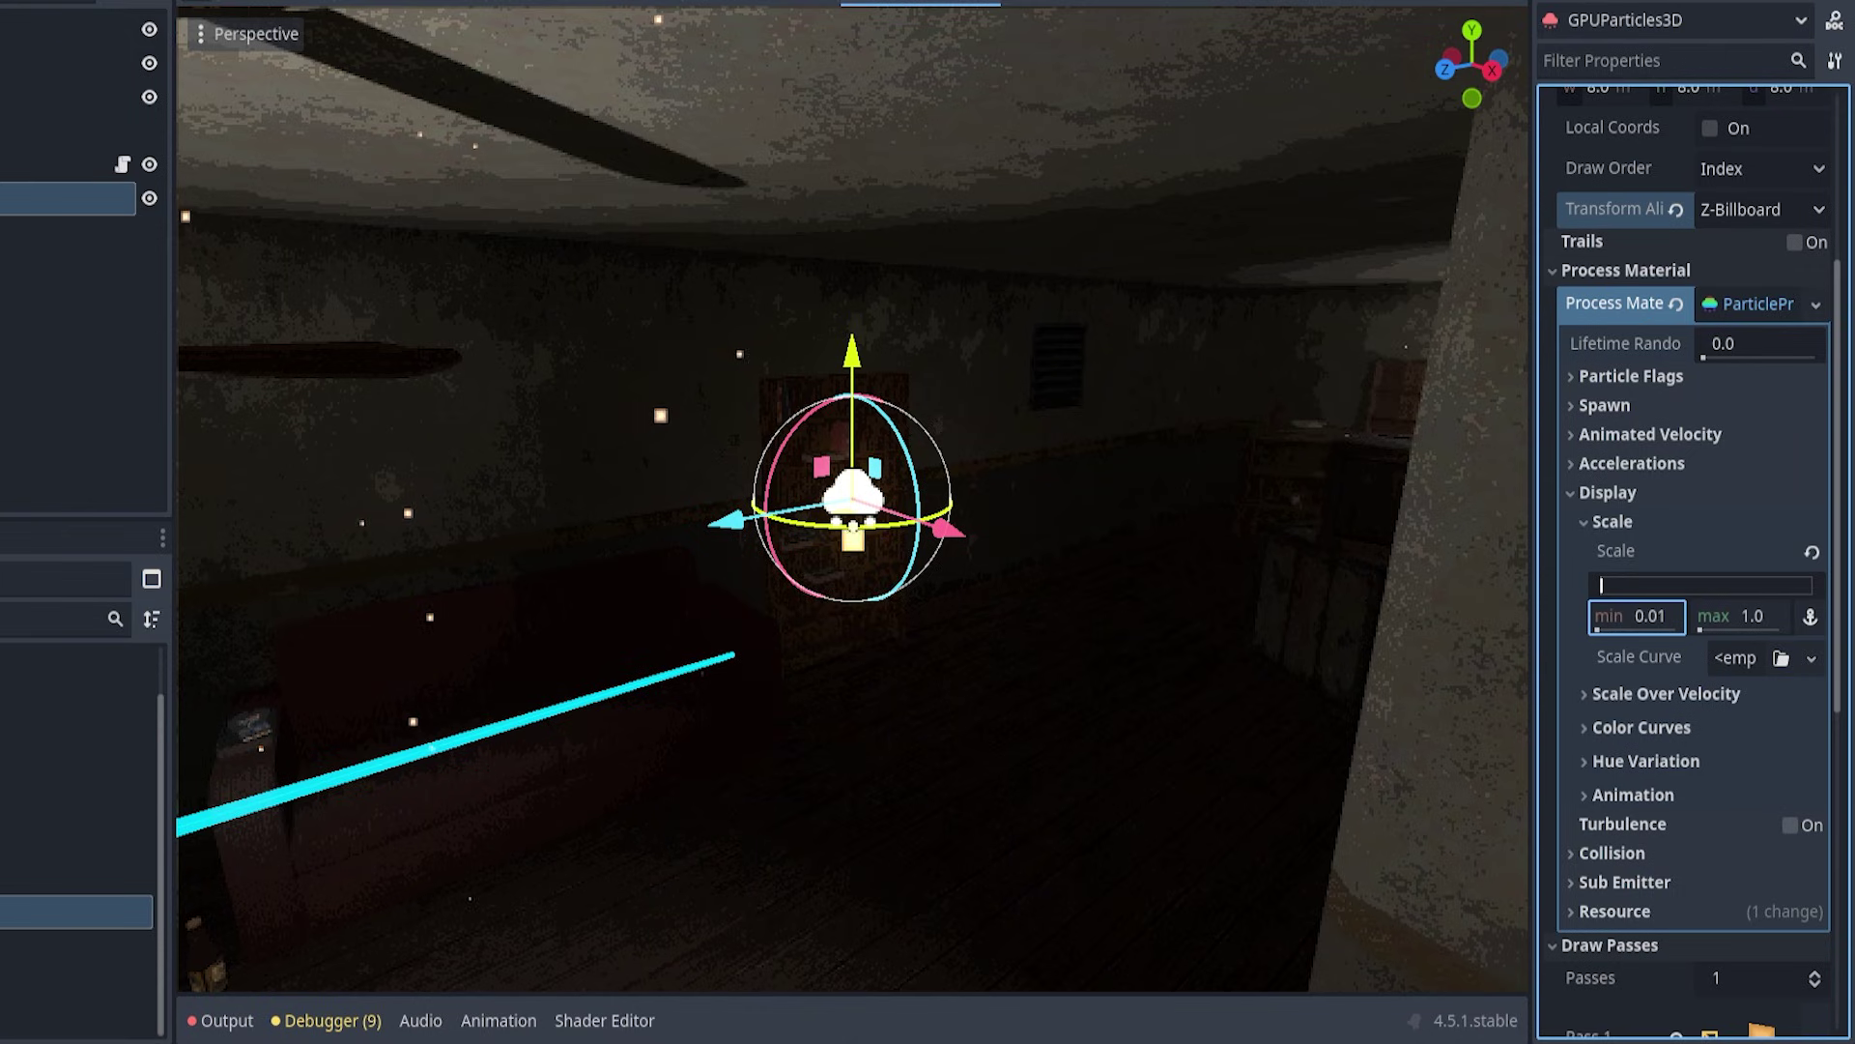
{"action": "left_click", "coordinate": [1767, 617]}
{"action": "type", "text": ".1"}
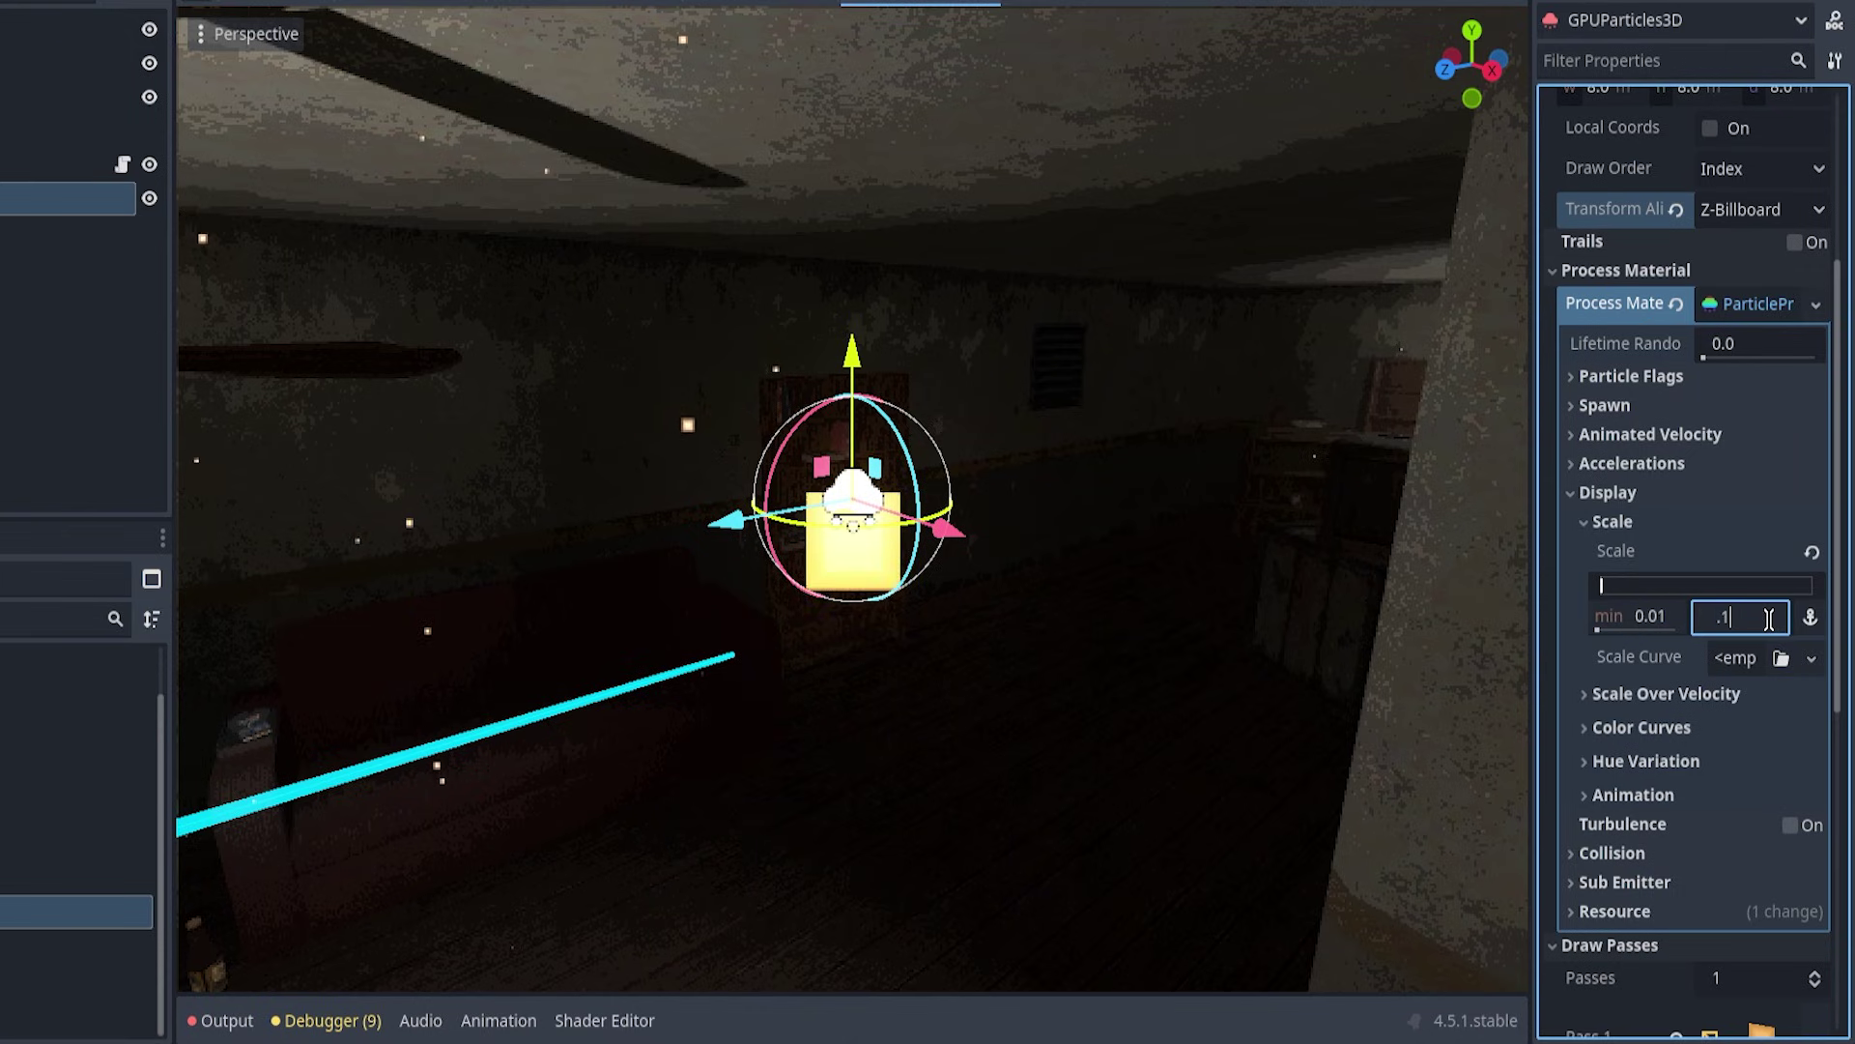
{"action": "key", "text": "Return"}
{"action": "middle_click_drag", "start_coordinate": [1025, 618], "coordinate": [890, 613]}
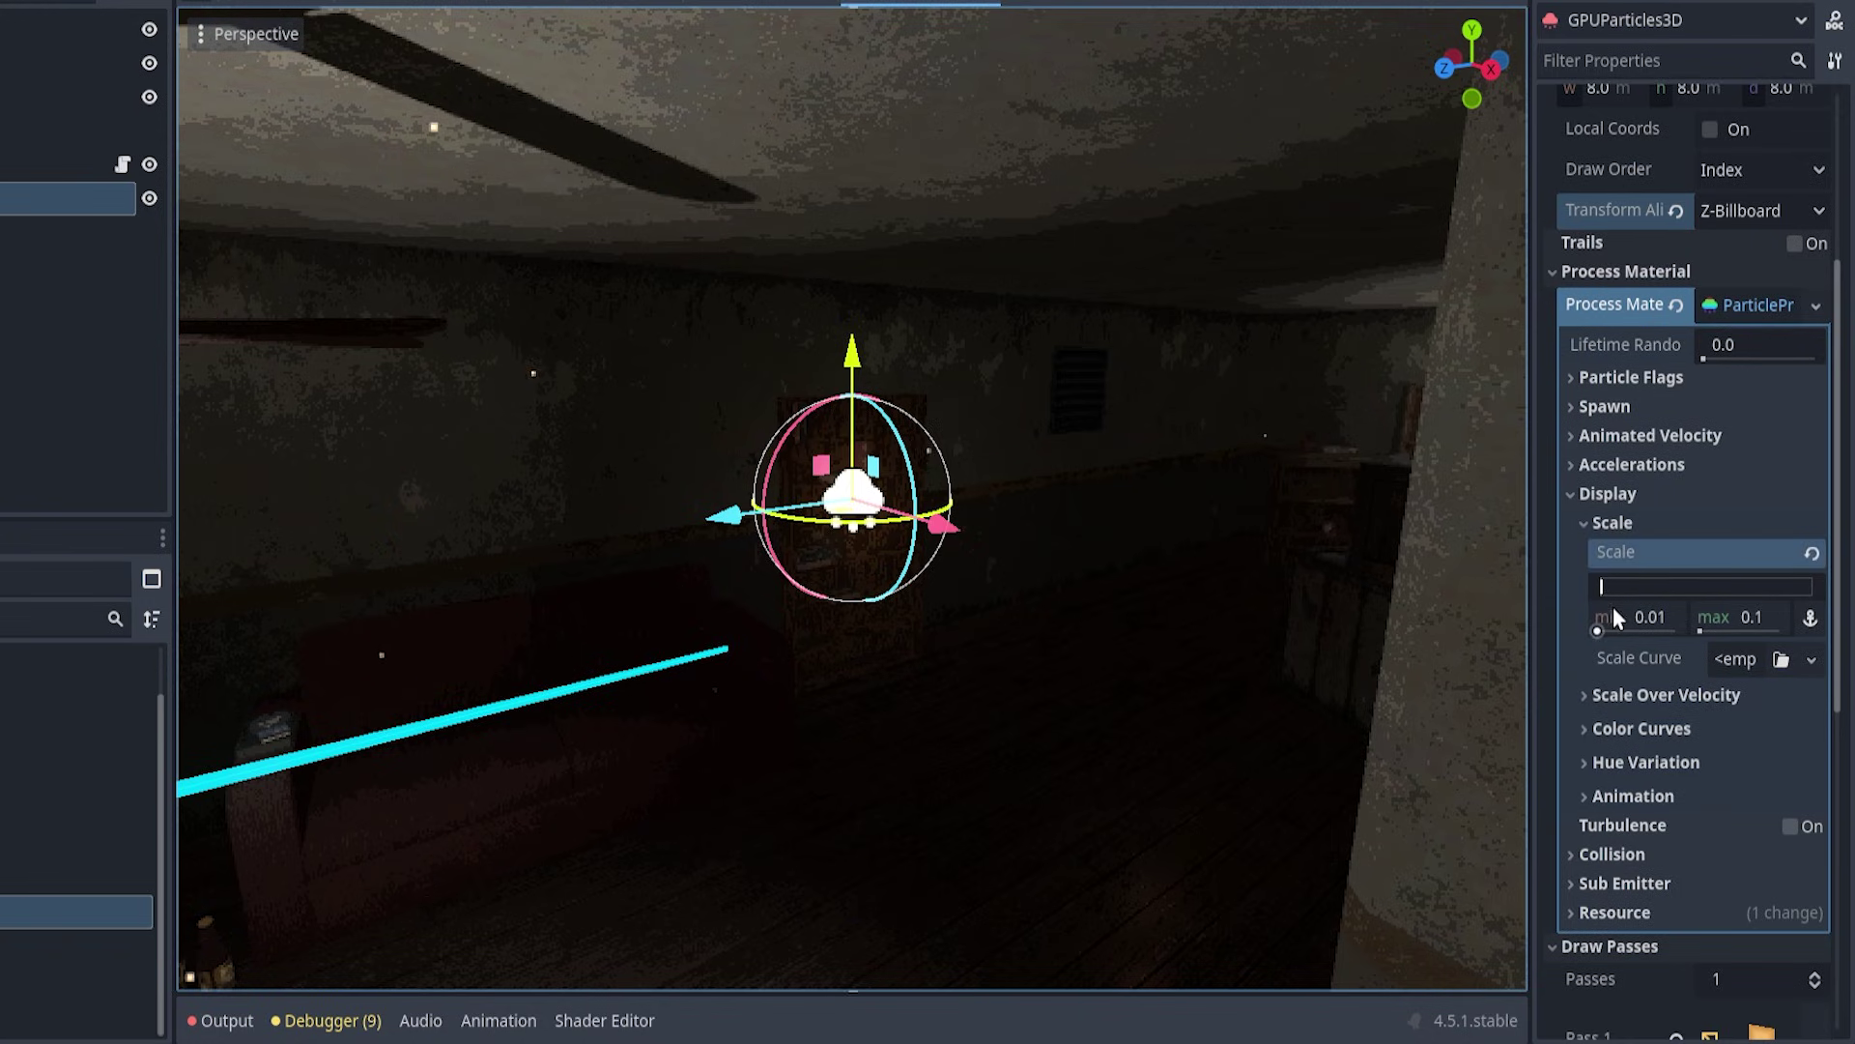
{"action": "mouse_move", "coordinate": [1763, 619]}
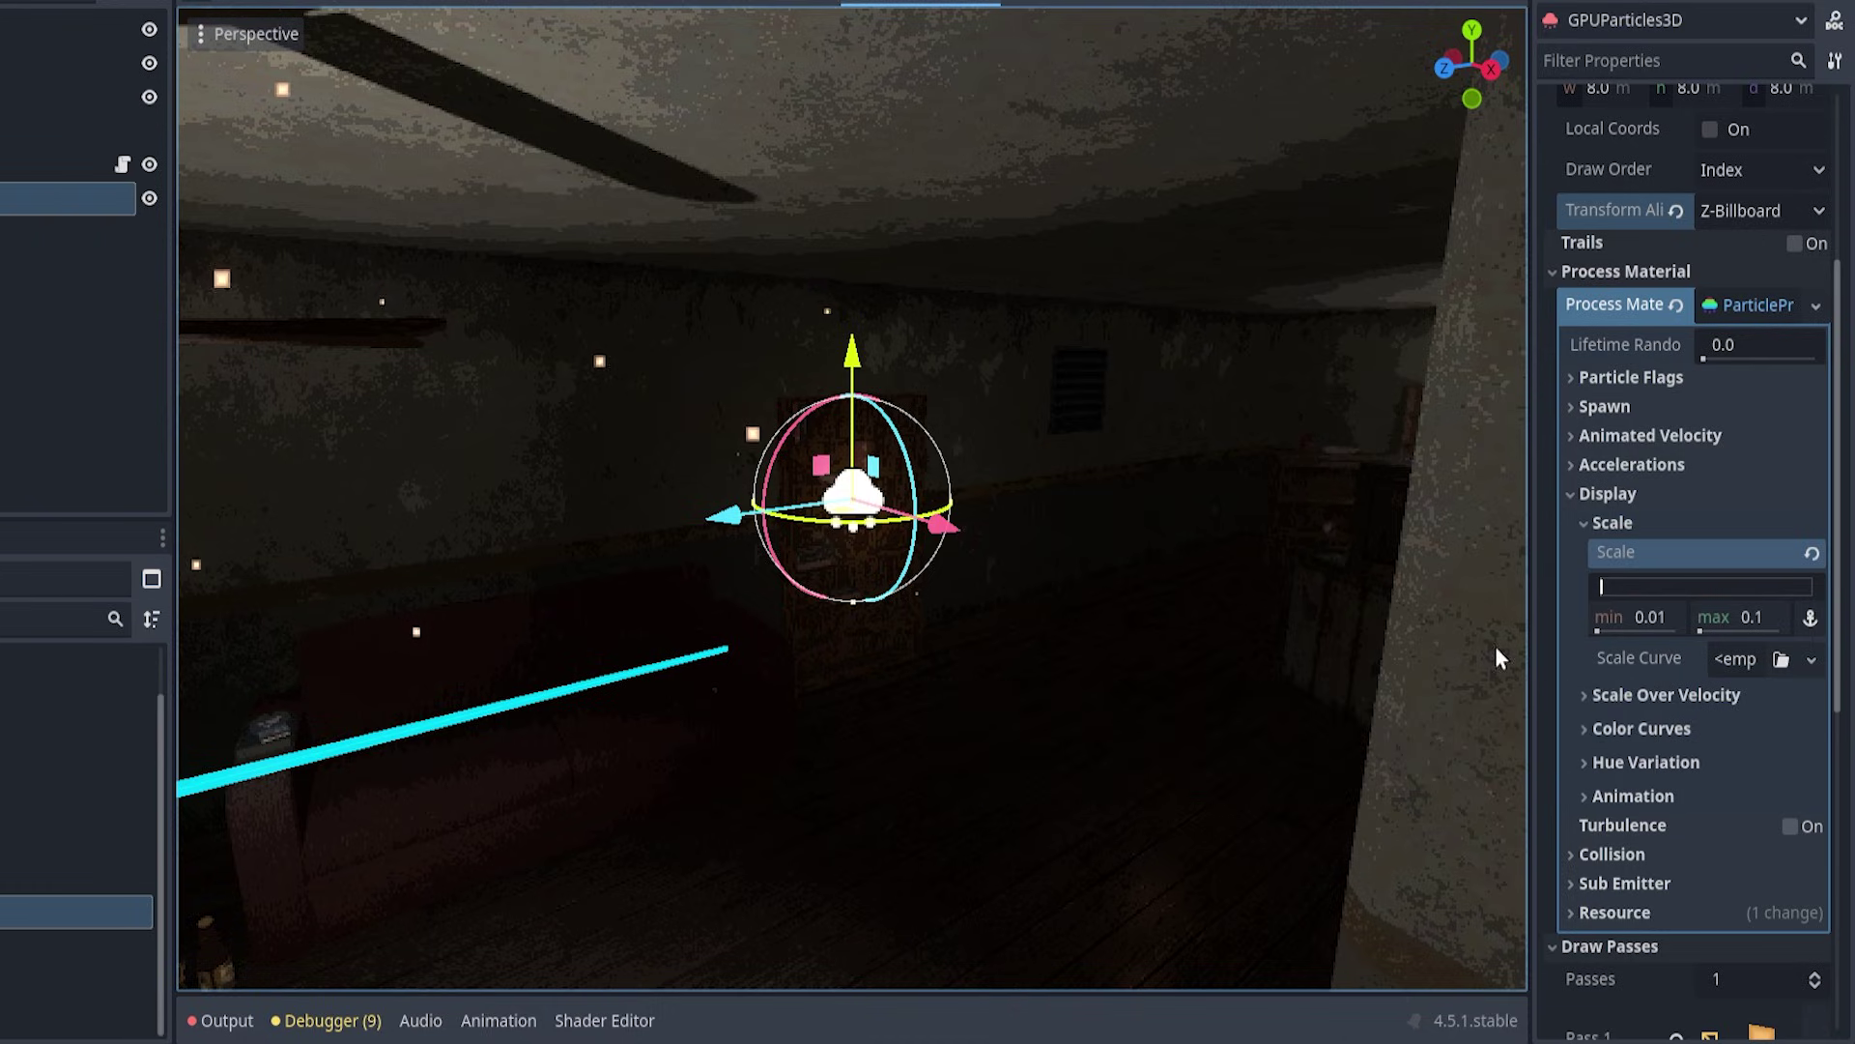
Step: Assign a new CurveTexture to Scale Curve and shape it rising from 0, removing extra middle points
{"action": "left_click", "coordinate": [1730, 658]}
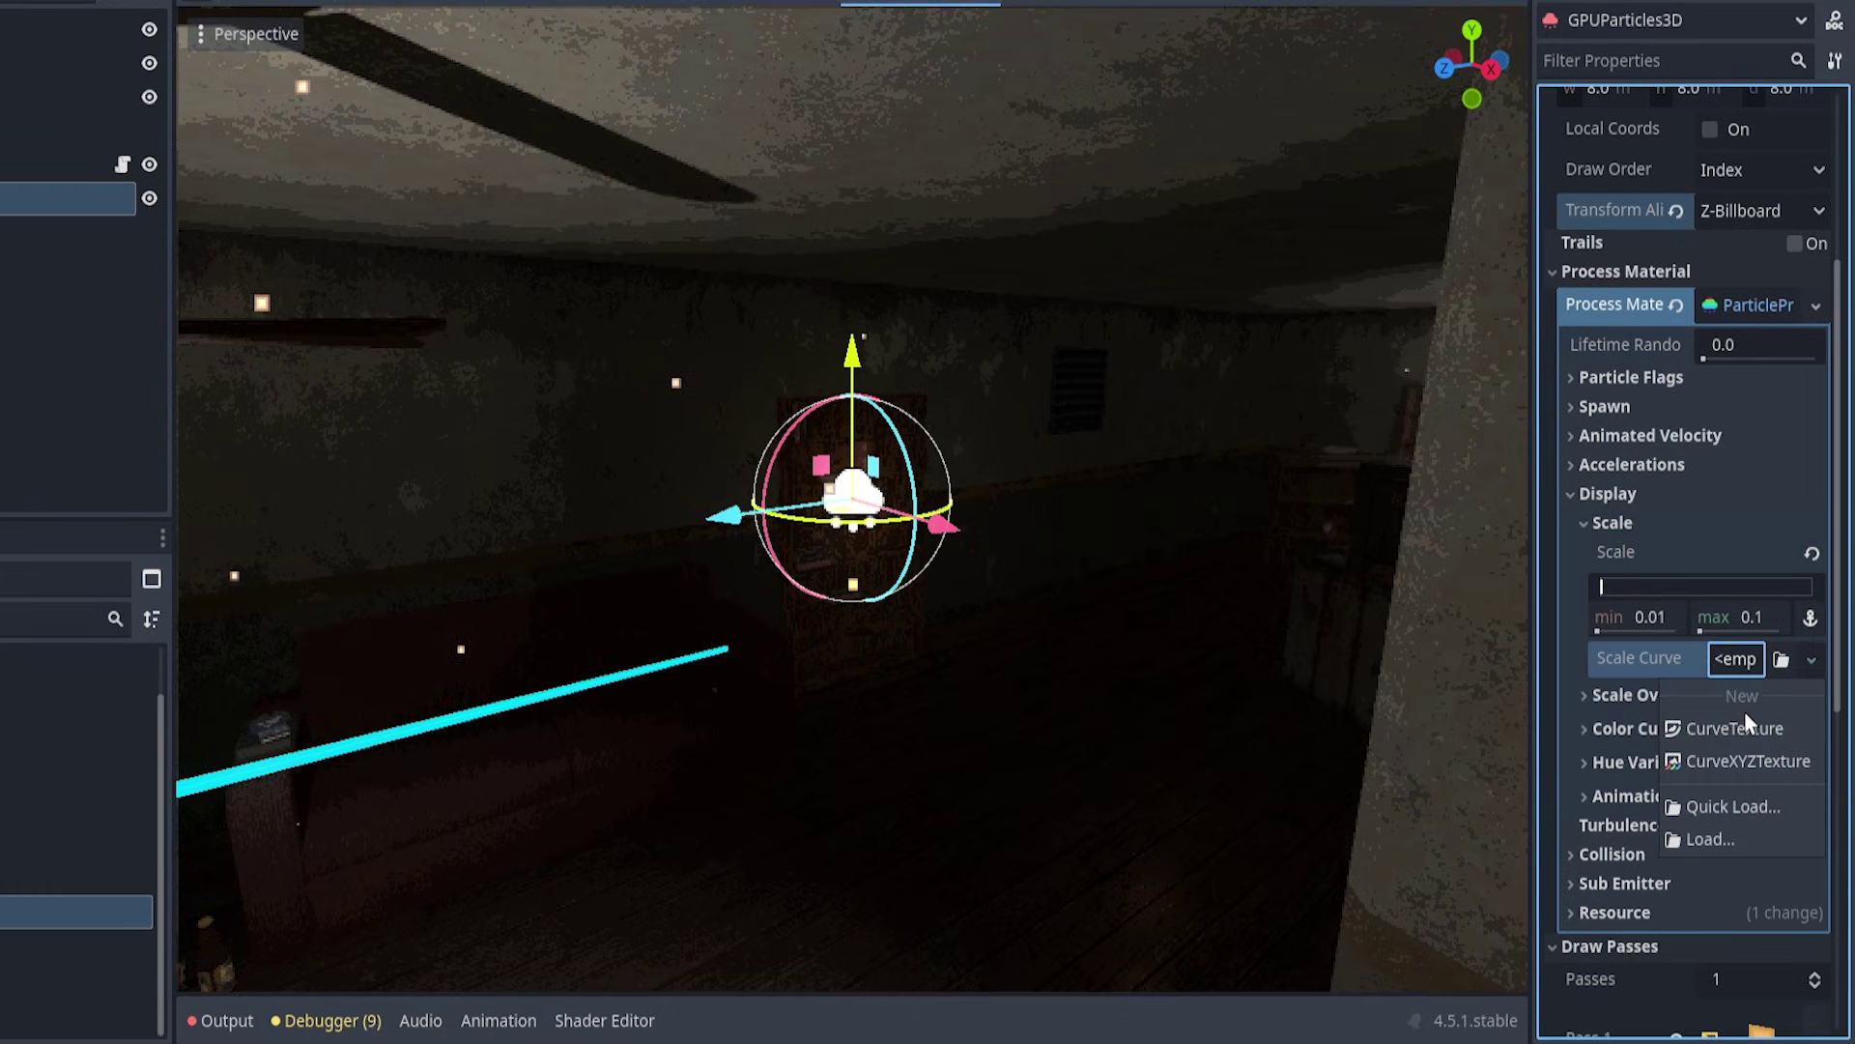
{"action": "left_click", "coordinate": [1743, 725]}
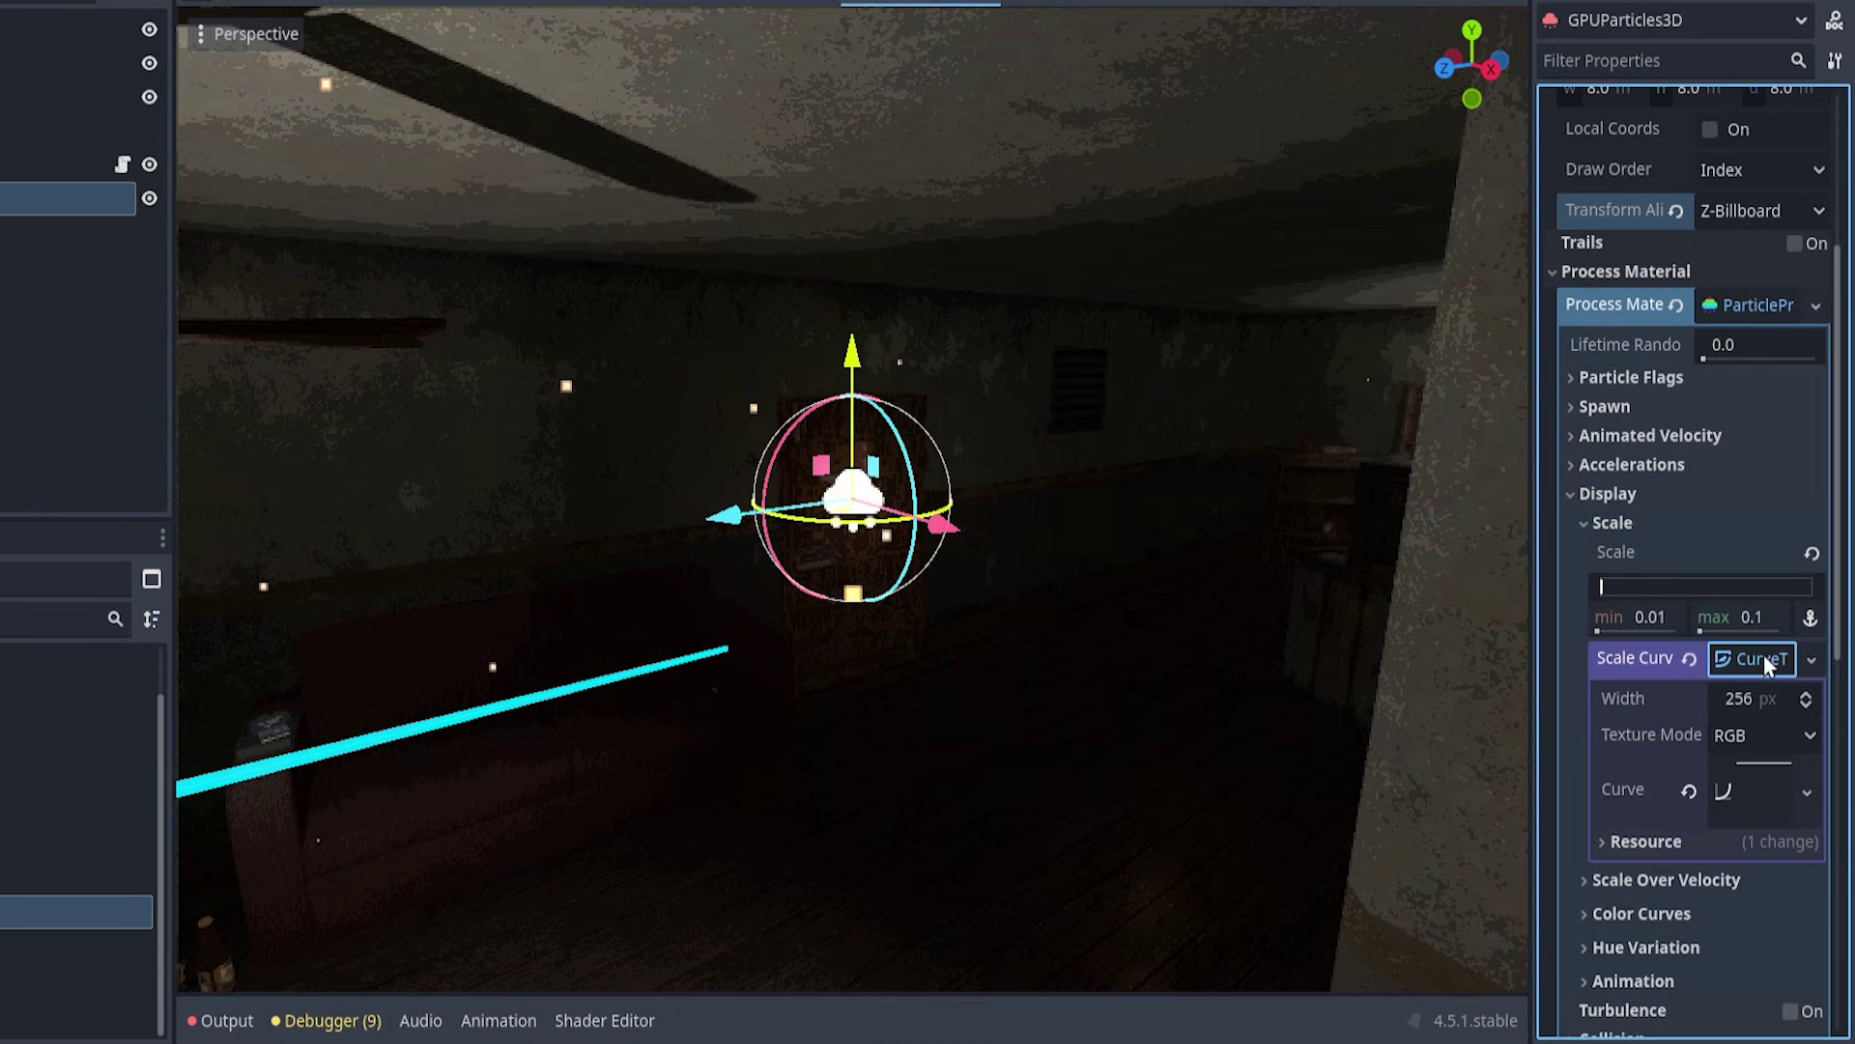
{"action": "left_click", "coordinate": [1764, 787]}
{"action": "scroll", "coordinate": [1592, 864], "scroll_direction": "down", "scroll_amount": 2}
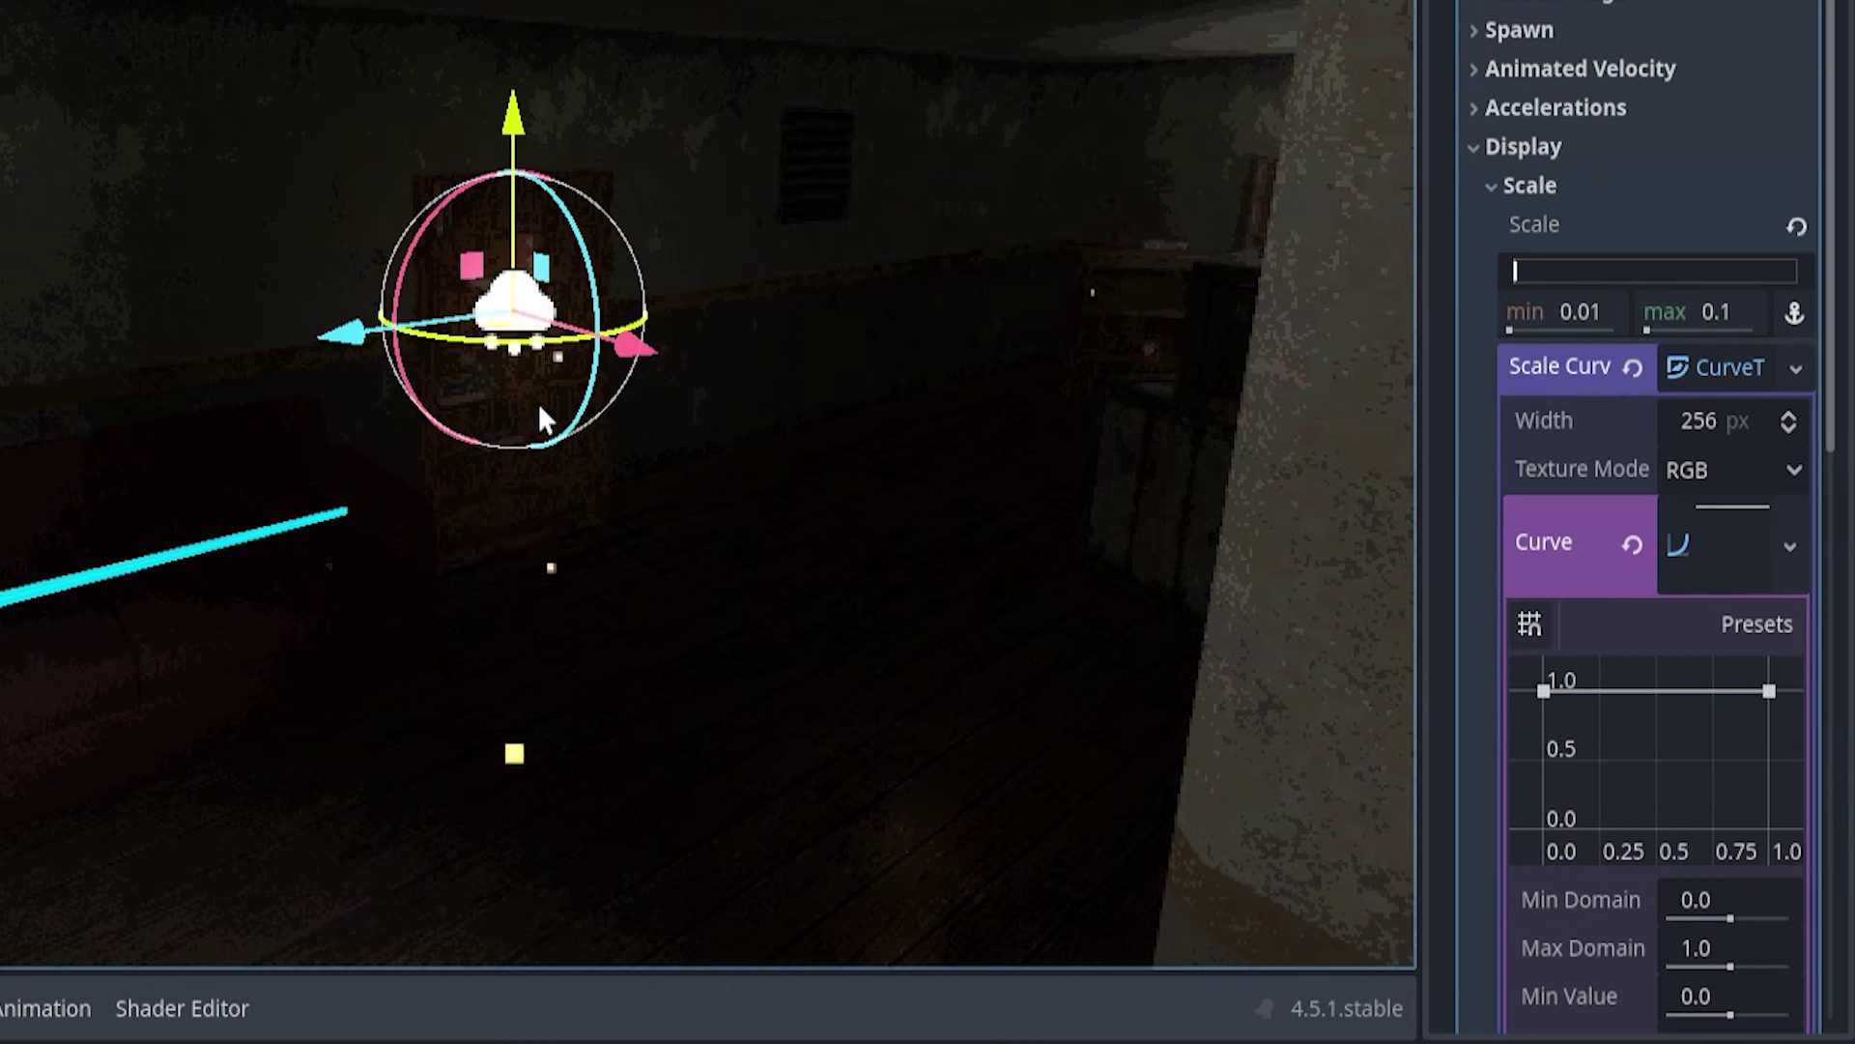
{"action": "left_click_drag", "start_coordinate": [1542, 692], "coordinate": [1534, 842]}
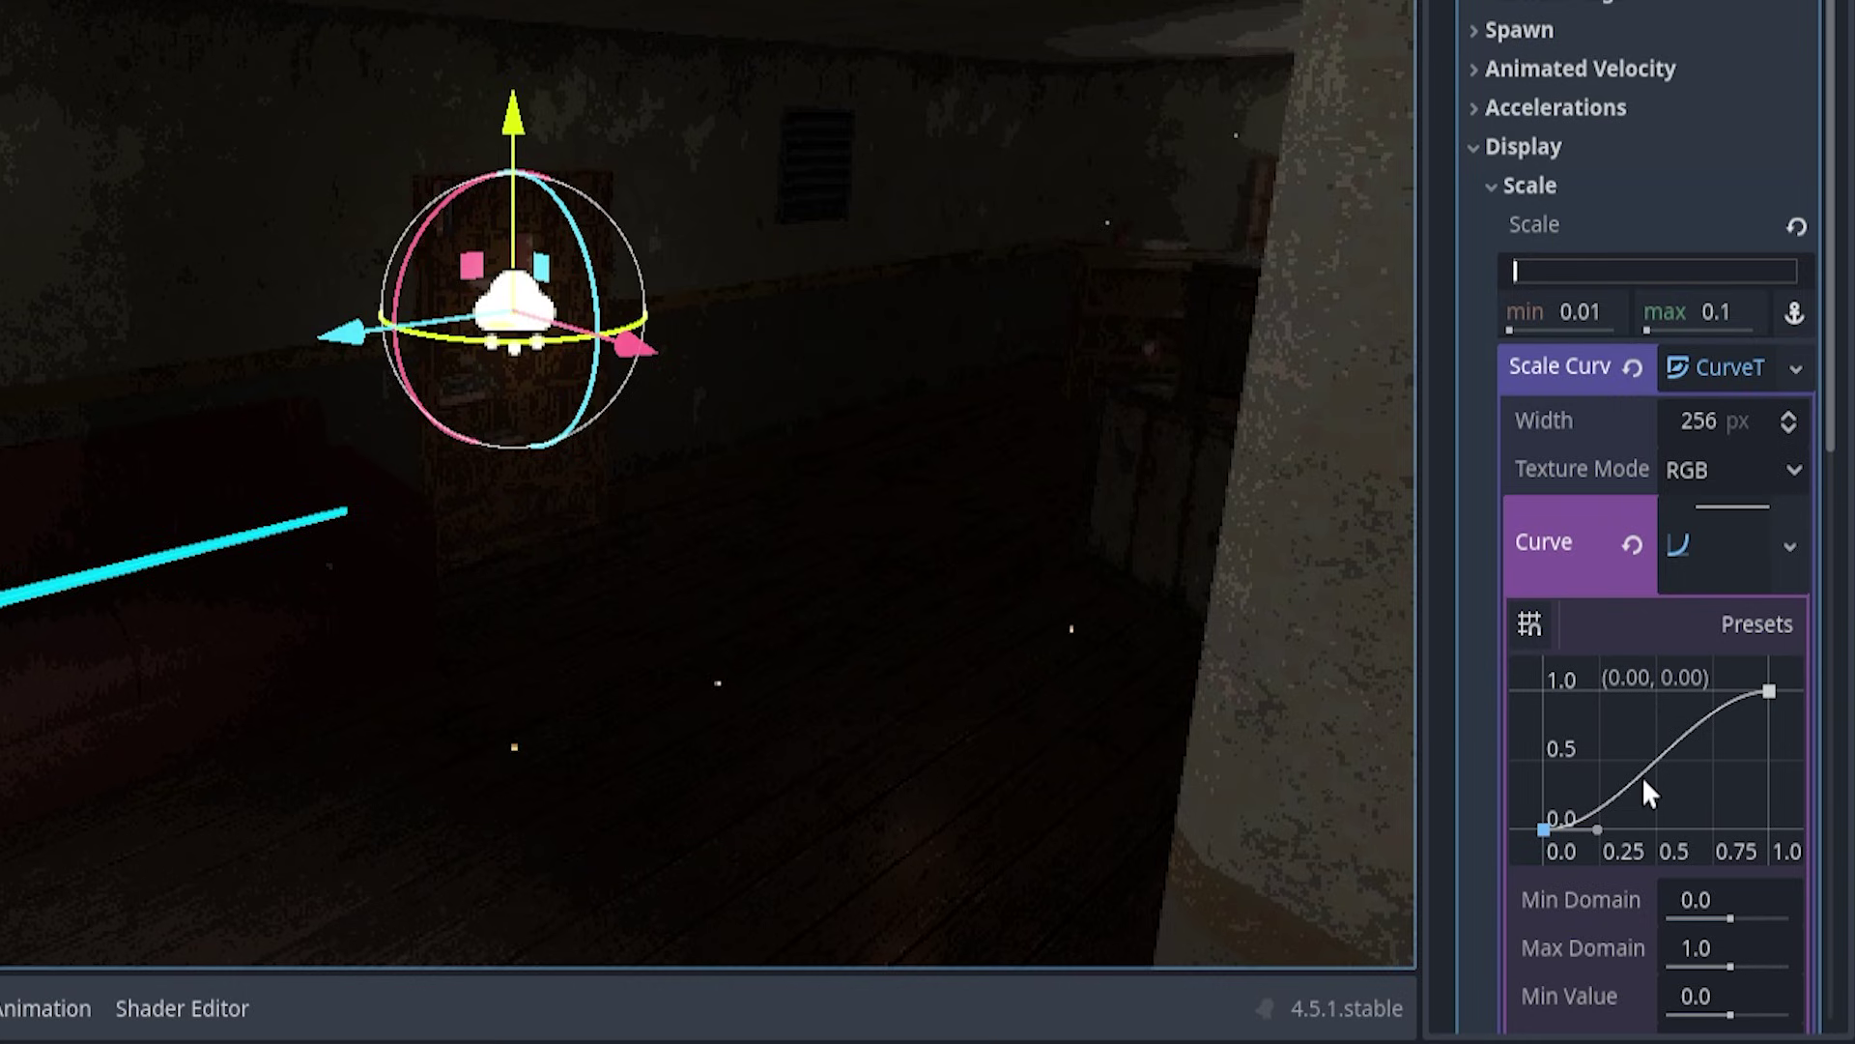
{"action": "left_click_drag", "start_coordinate": [1639, 771], "coordinate": [1701, 822]}
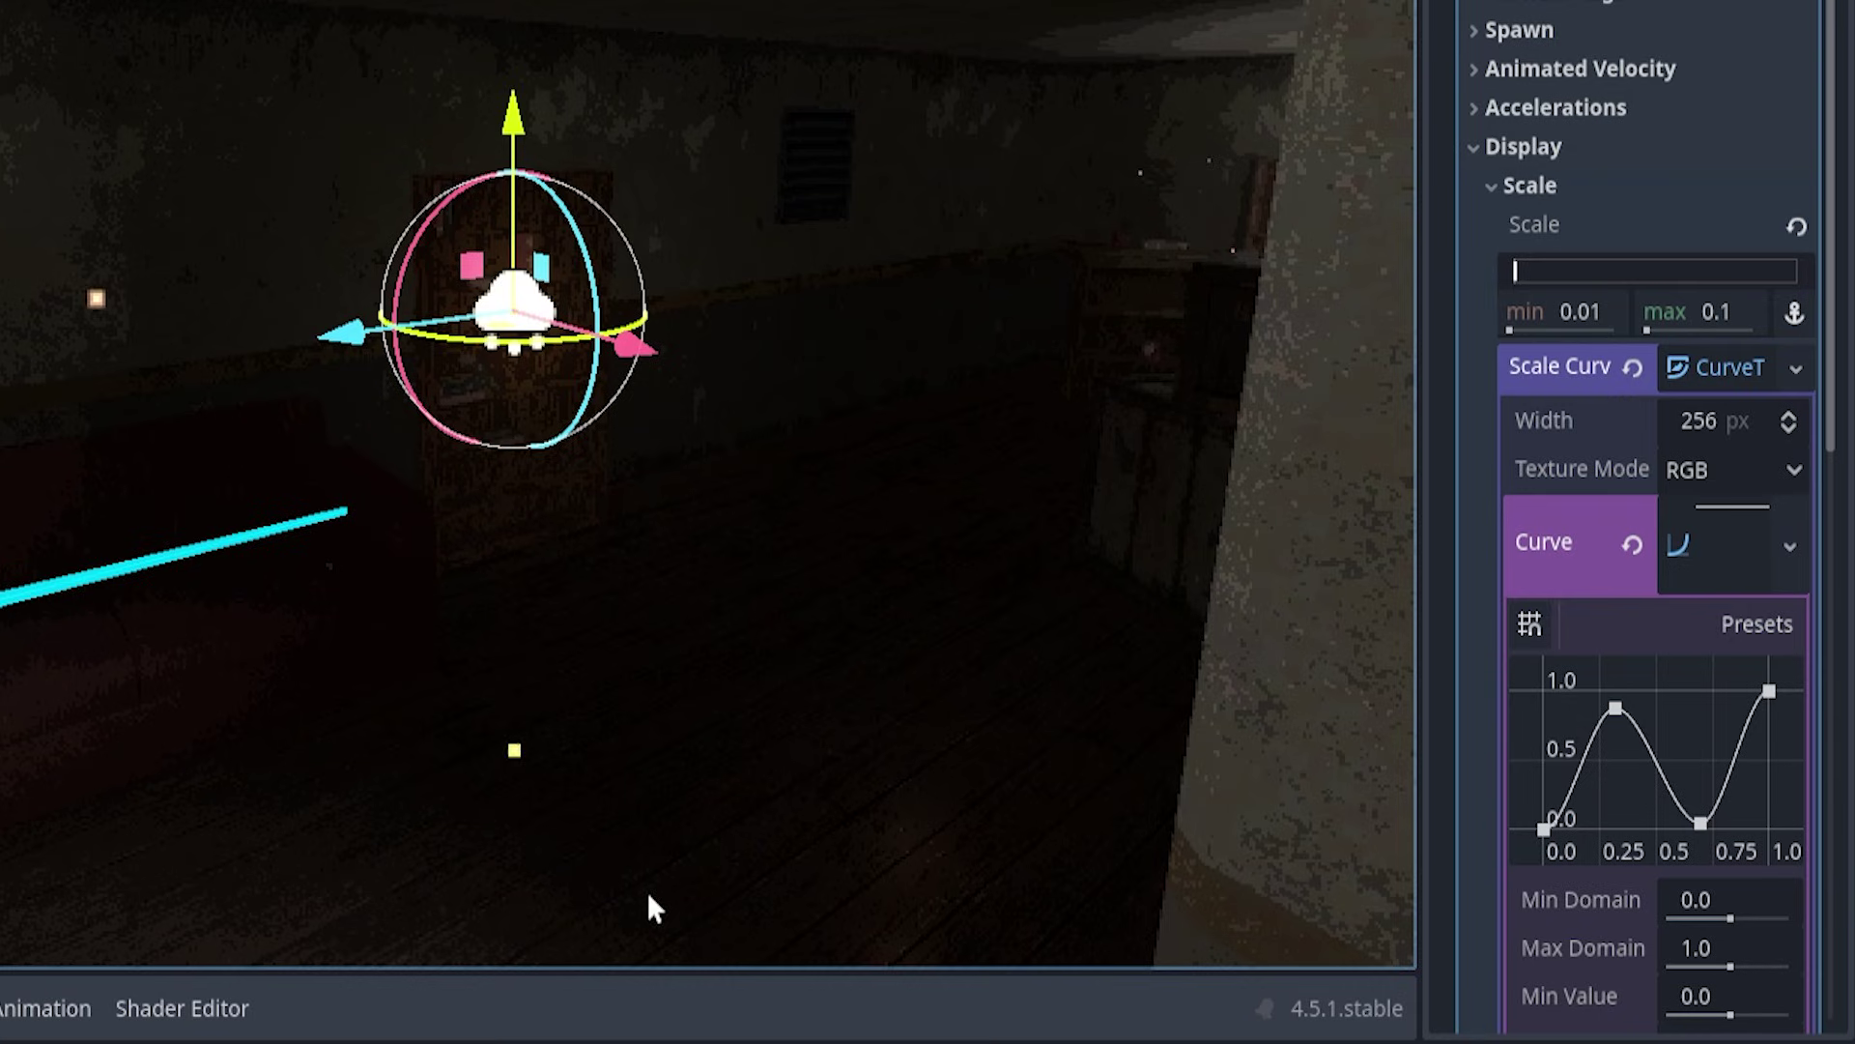
{"action": "right_click", "coordinate": [1618, 711]}
{"action": "right_click", "coordinate": [1702, 827]}
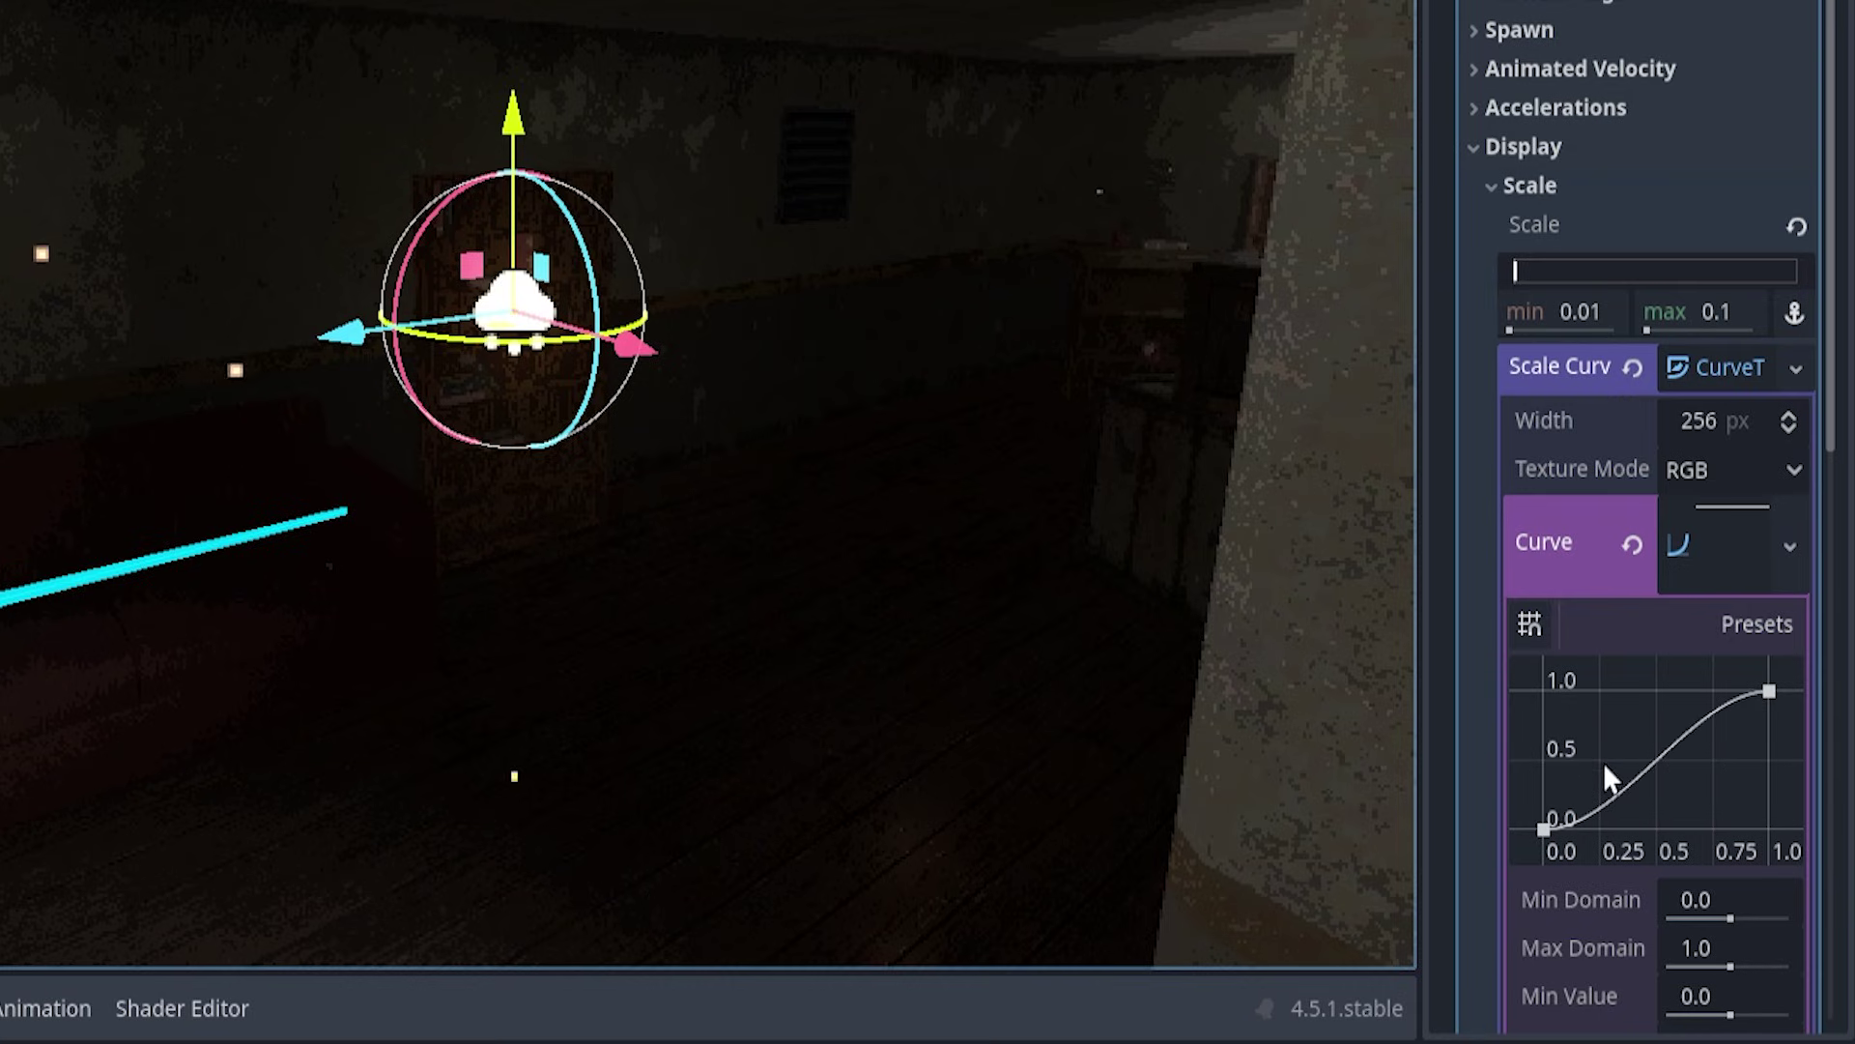
Step: Raise the scale curve's start point to 1.0 and drop its end point to 0
{"action": "left_click_drag", "start_coordinate": [1540, 833], "coordinate": [1524, 667]}
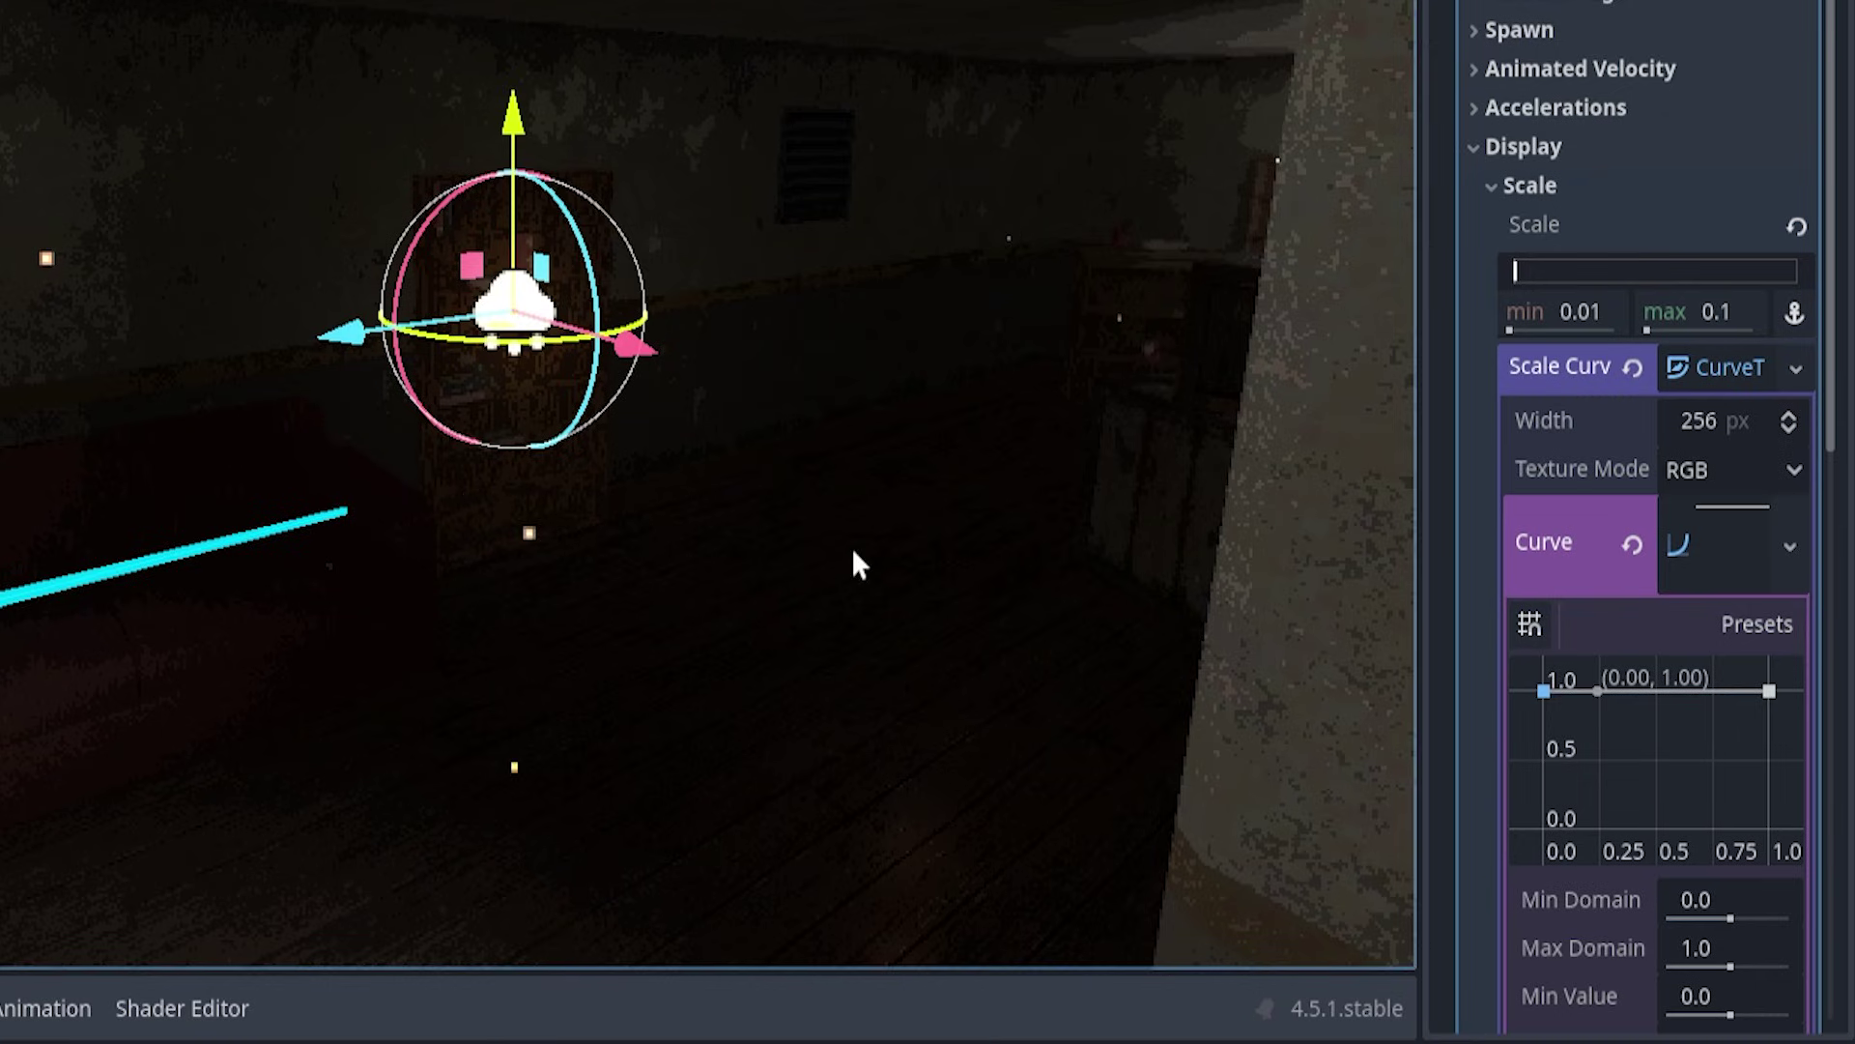
{"action": "left_click", "coordinate": [1769, 691]}
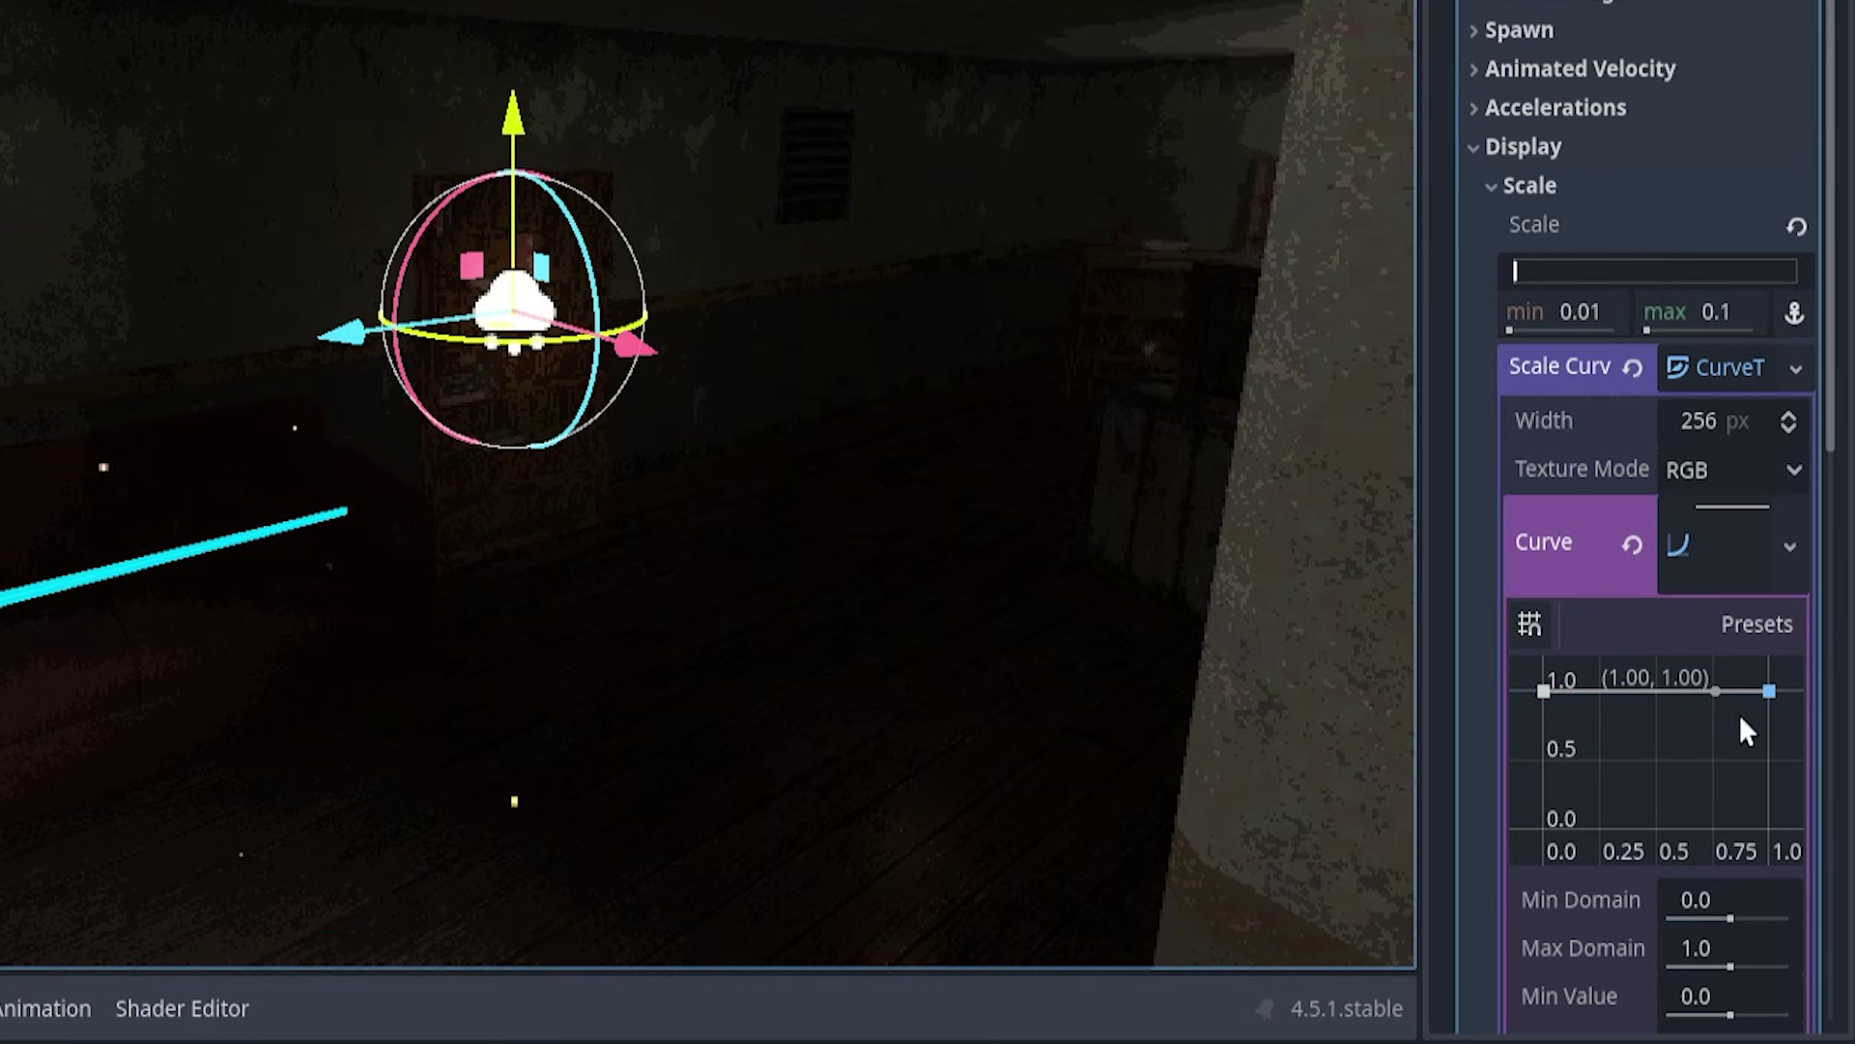
{"action": "left_click", "coordinate": [1767, 692]}
{"action": "left_click_drag", "start_coordinate": [1766, 693], "coordinate": [1788, 828]}
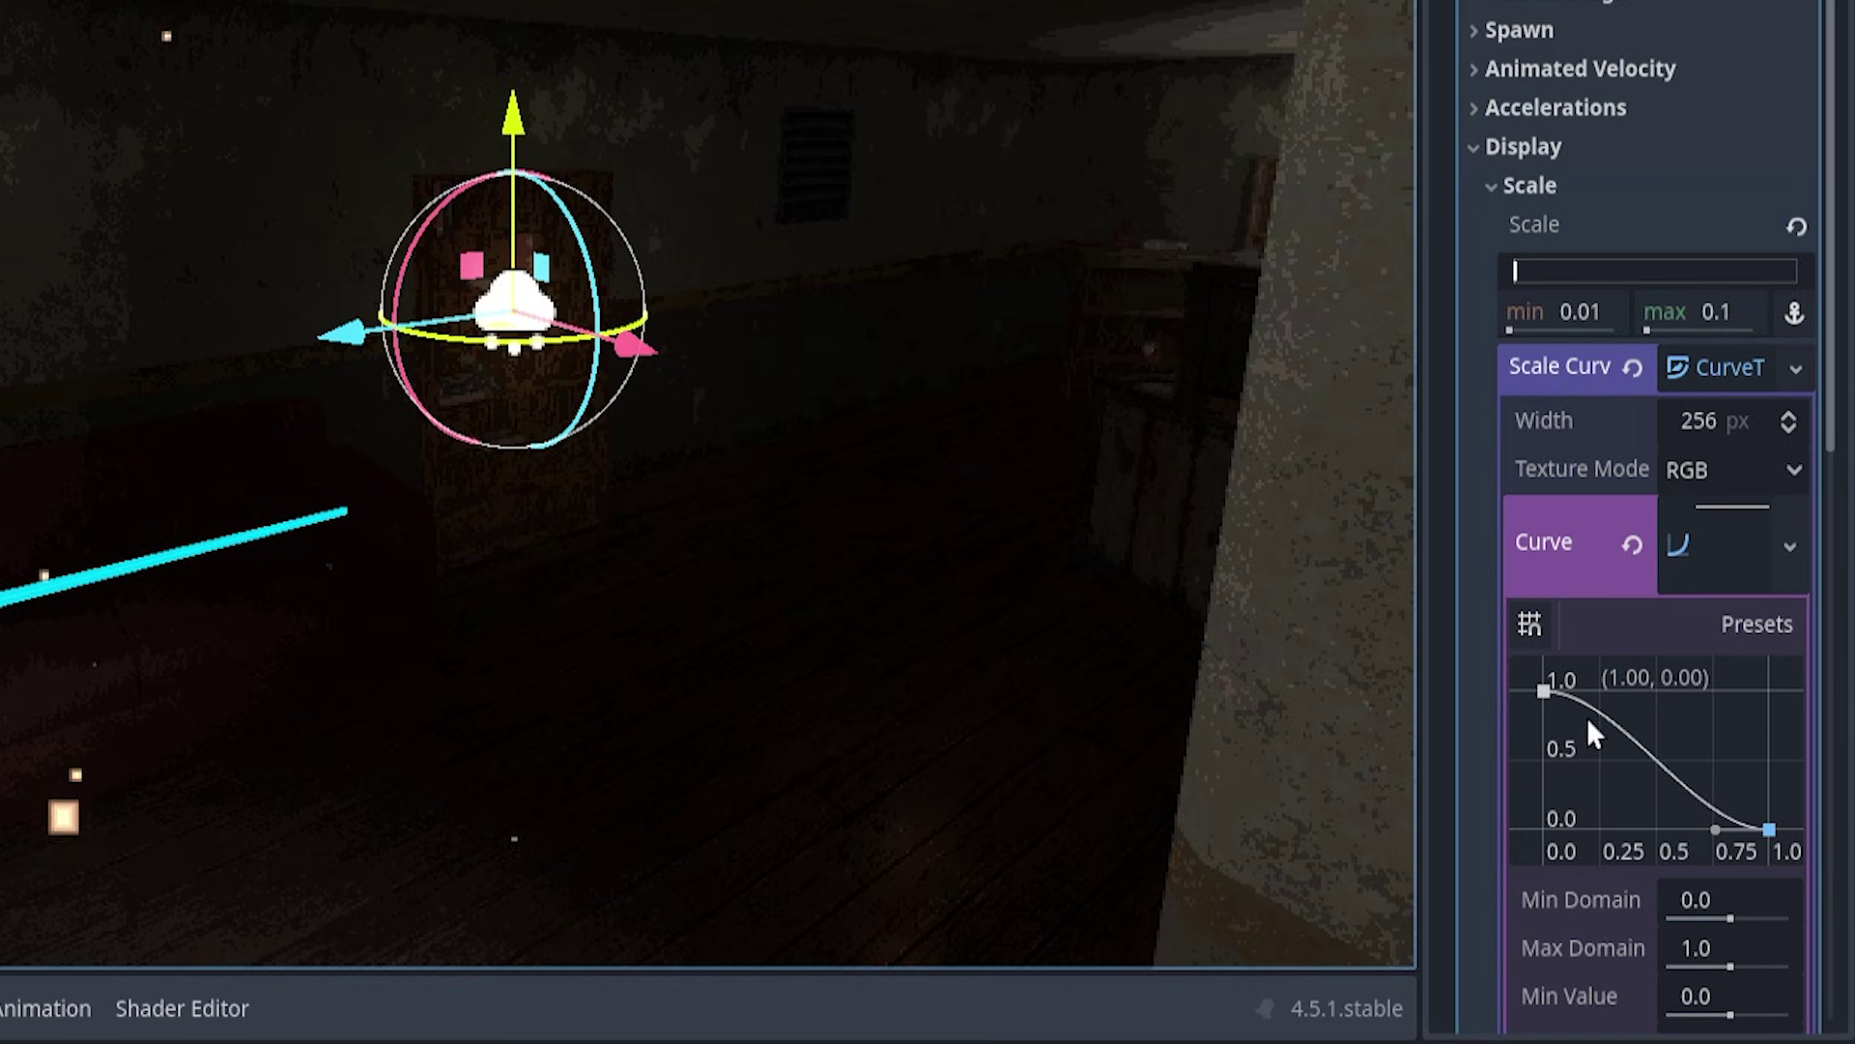
{"action": "left_click_drag", "start_coordinate": [1713, 832], "coordinate": [1719, 767]}
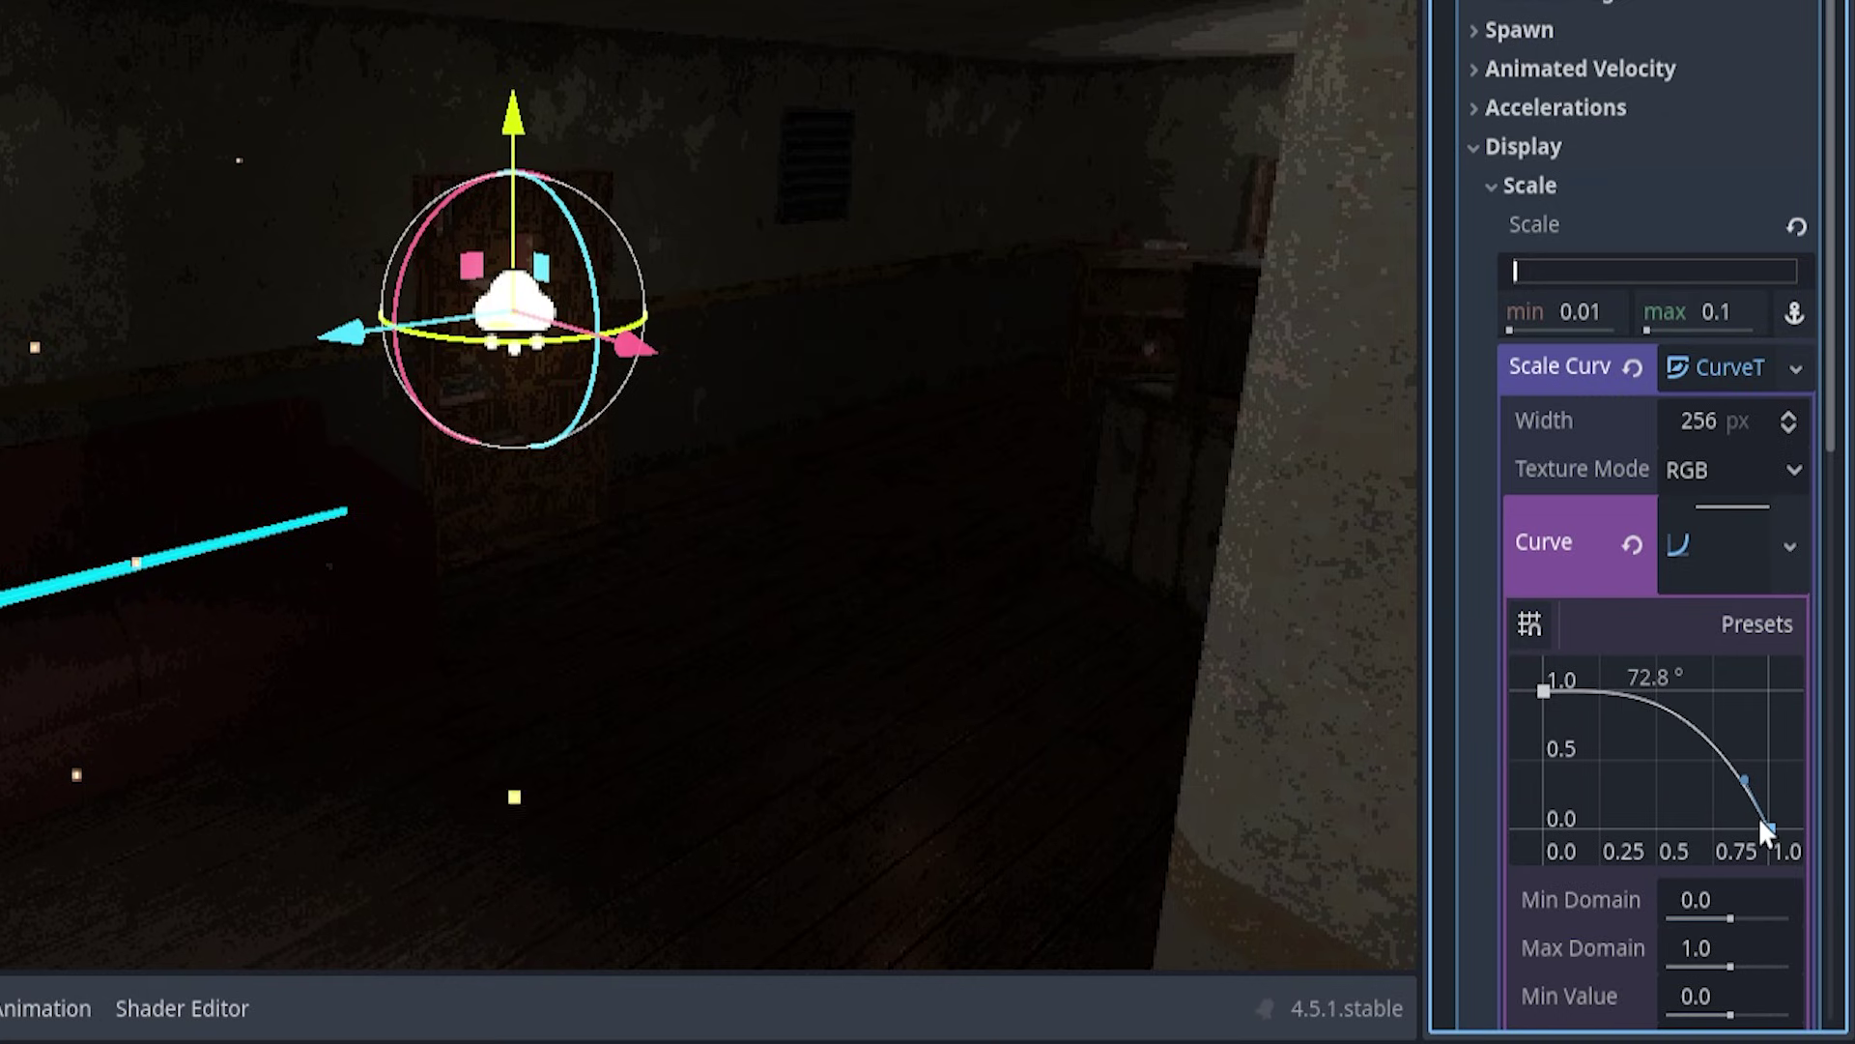
Step: Add a curve point near 1.0 at about 0.85 so size holds before falling off
{"action": "left_click", "coordinate": [1730, 764]}
{"action": "left_click_drag", "start_coordinate": [1730, 765], "coordinate": [1736, 691]}
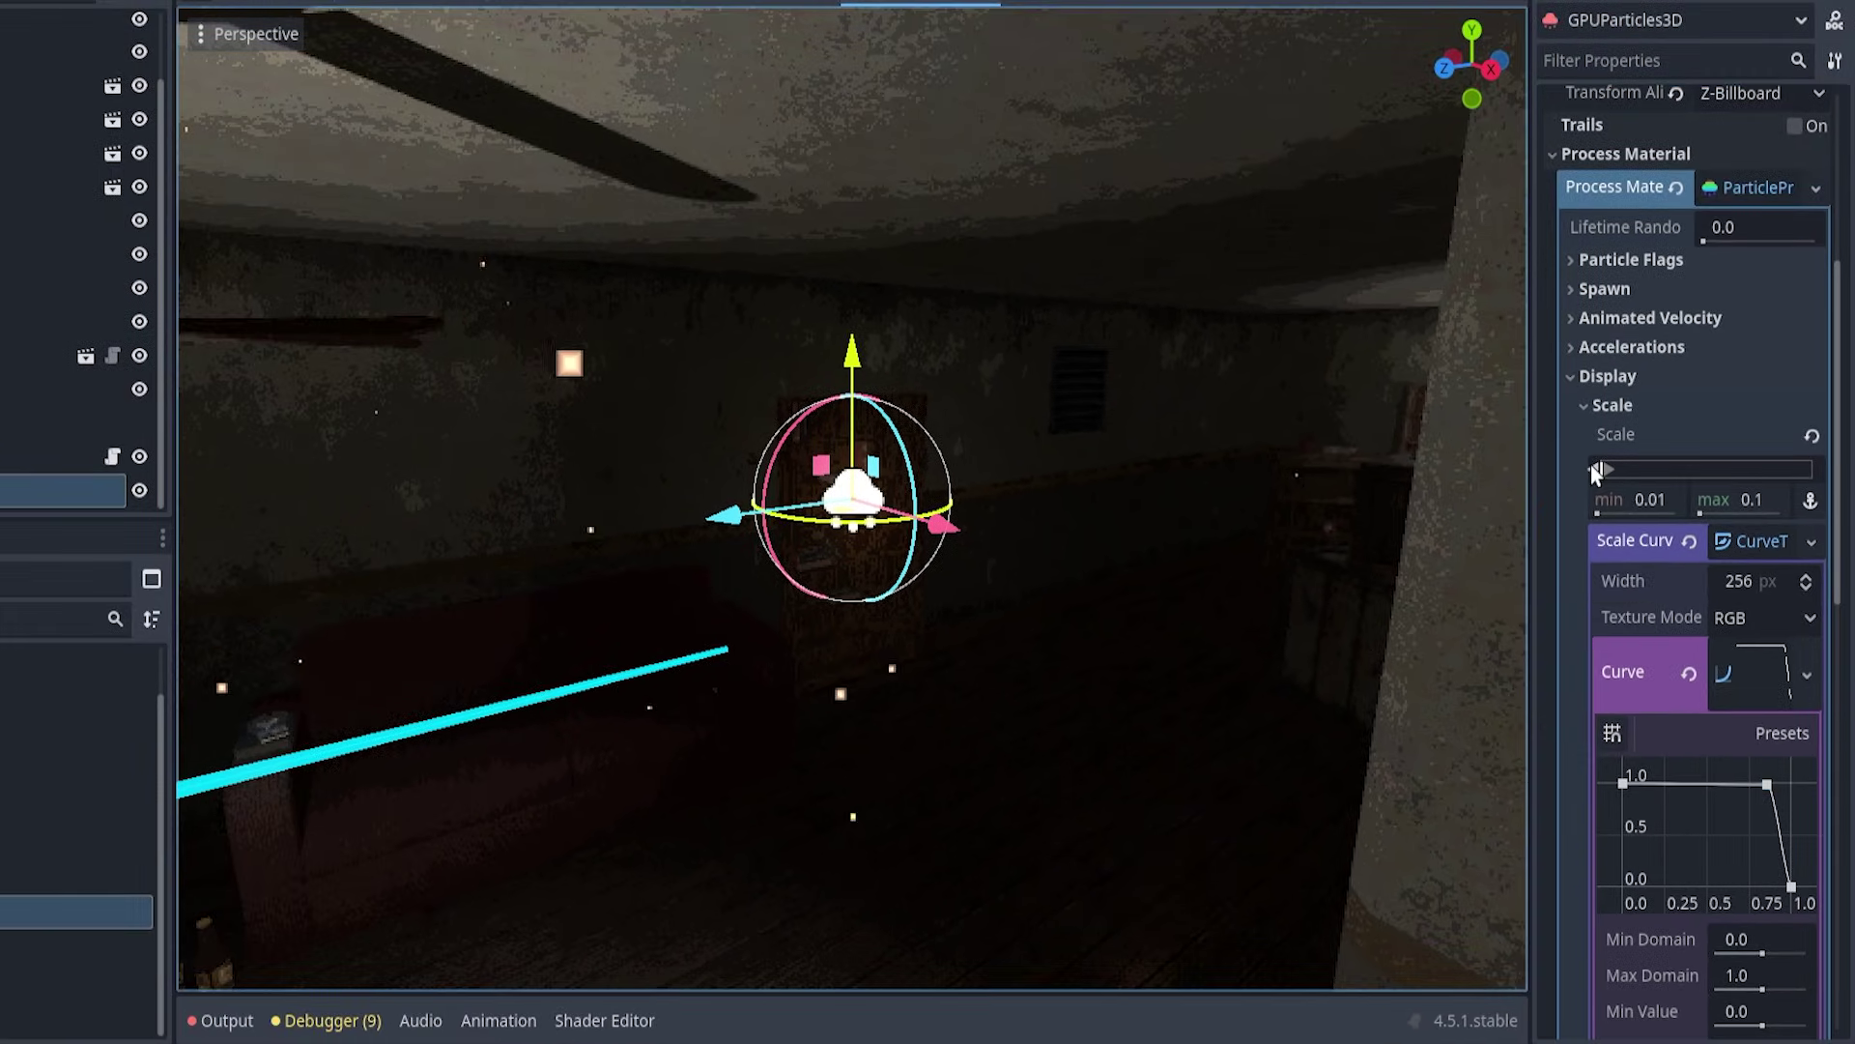
{"action": "scroll", "coordinate": [902, 613], "scroll_direction": "down", "scroll_amount": 4}
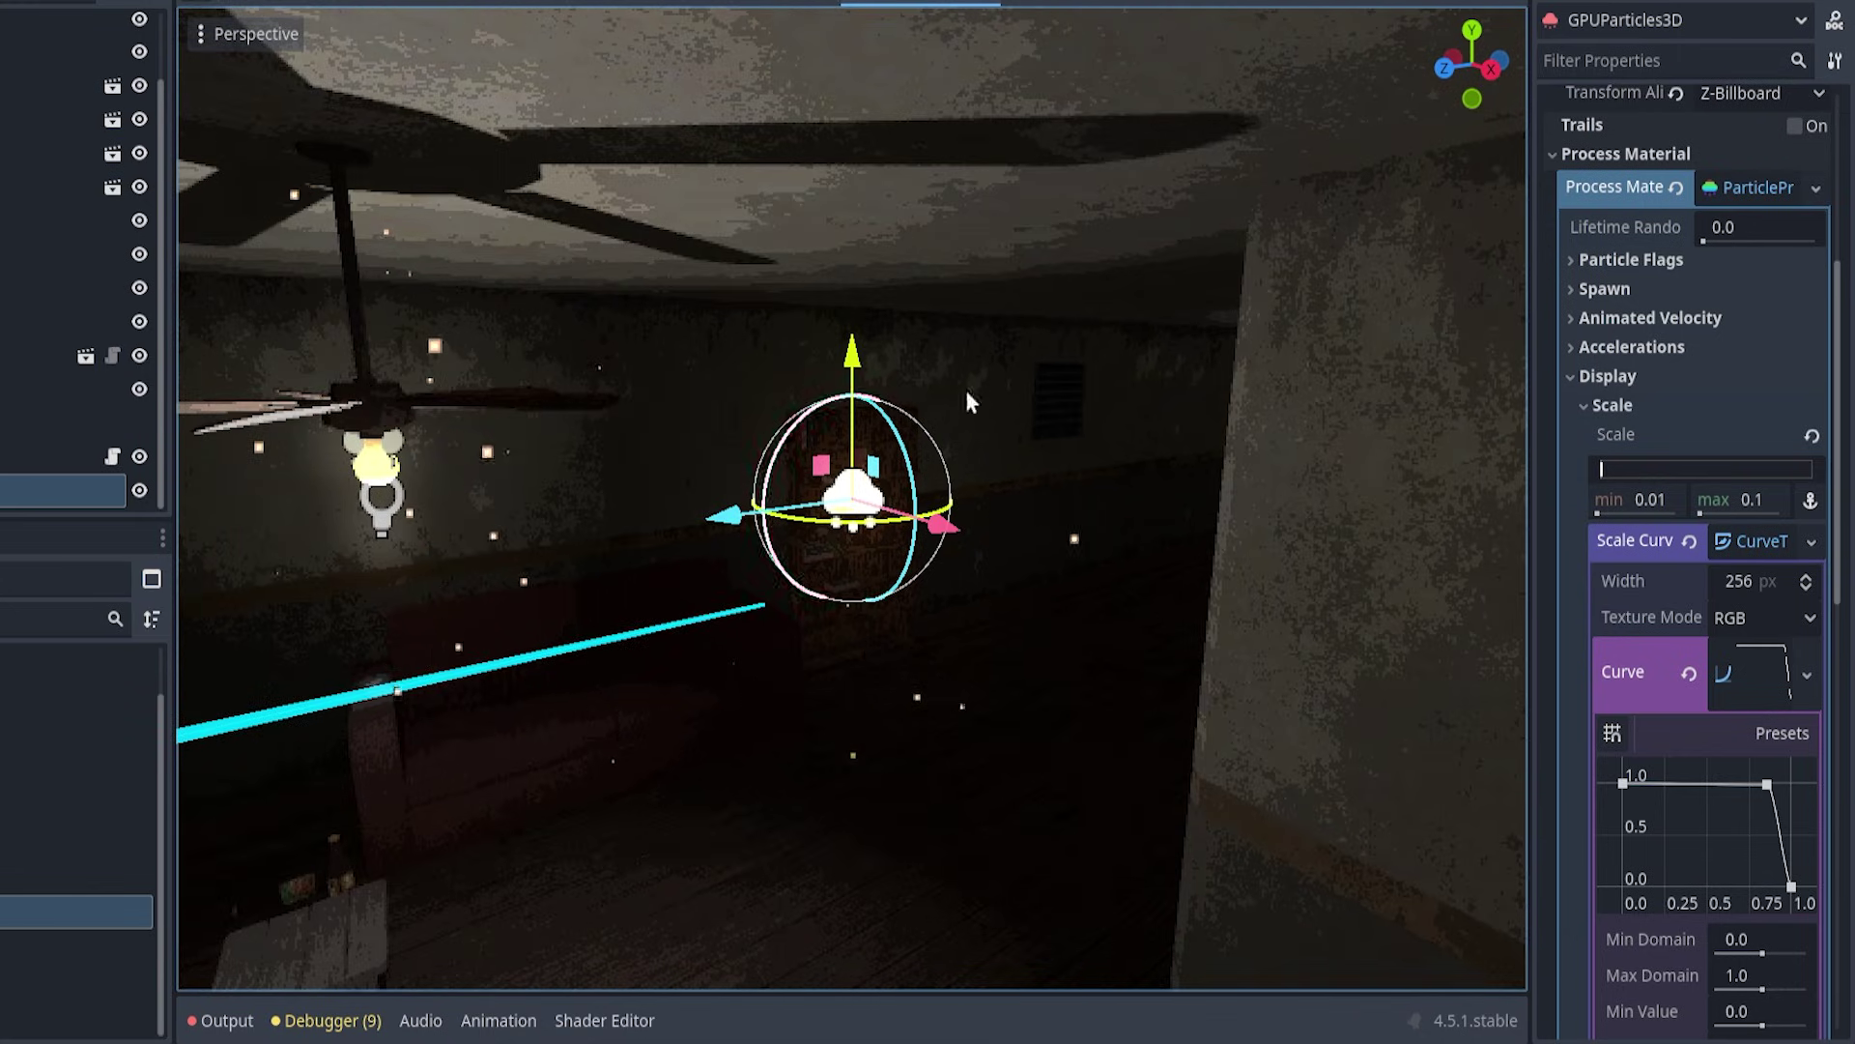
{"action": "scroll", "coordinate": [838, 517], "scroll_direction": "up", "scroll_amount": 2}
{"action": "scroll", "coordinate": [838, 510], "scroll_direction": "up", "scroll_amount": 1}
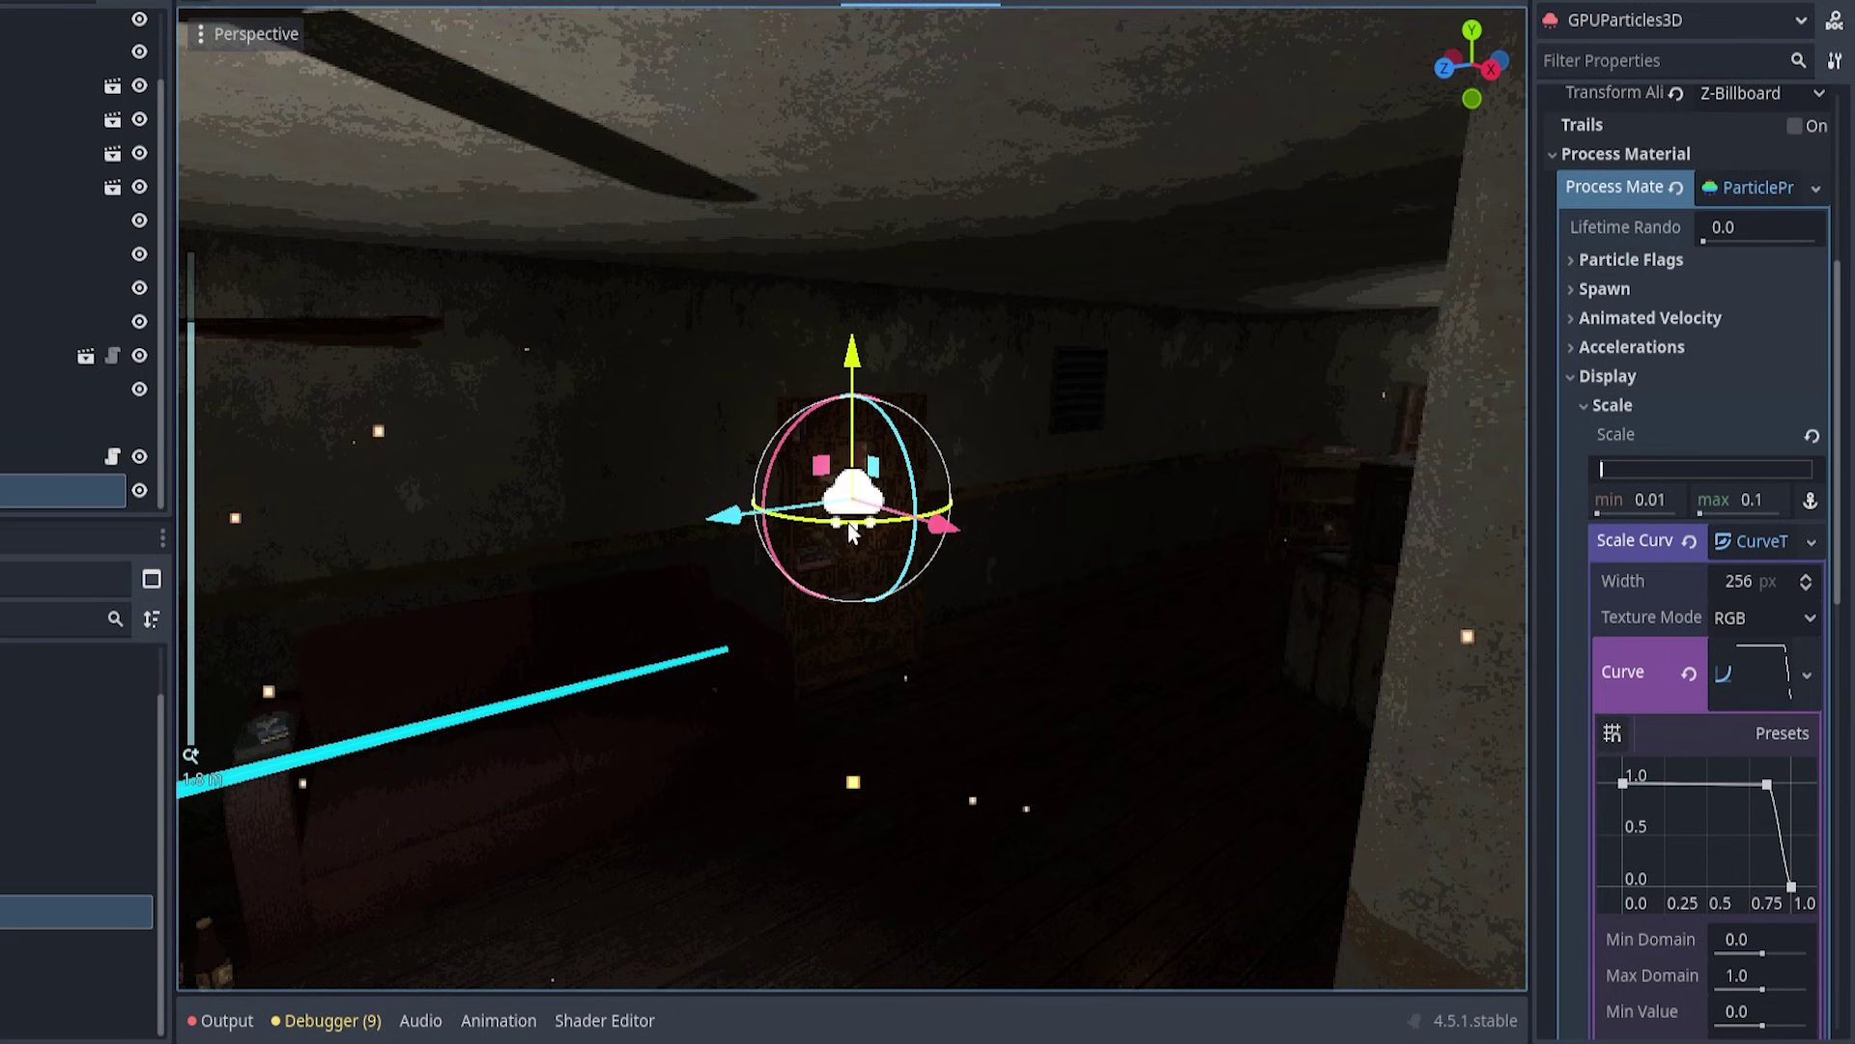
{"action": "scroll", "coordinate": [856, 528], "scroll_direction": "down", "scroll_amount": 1}
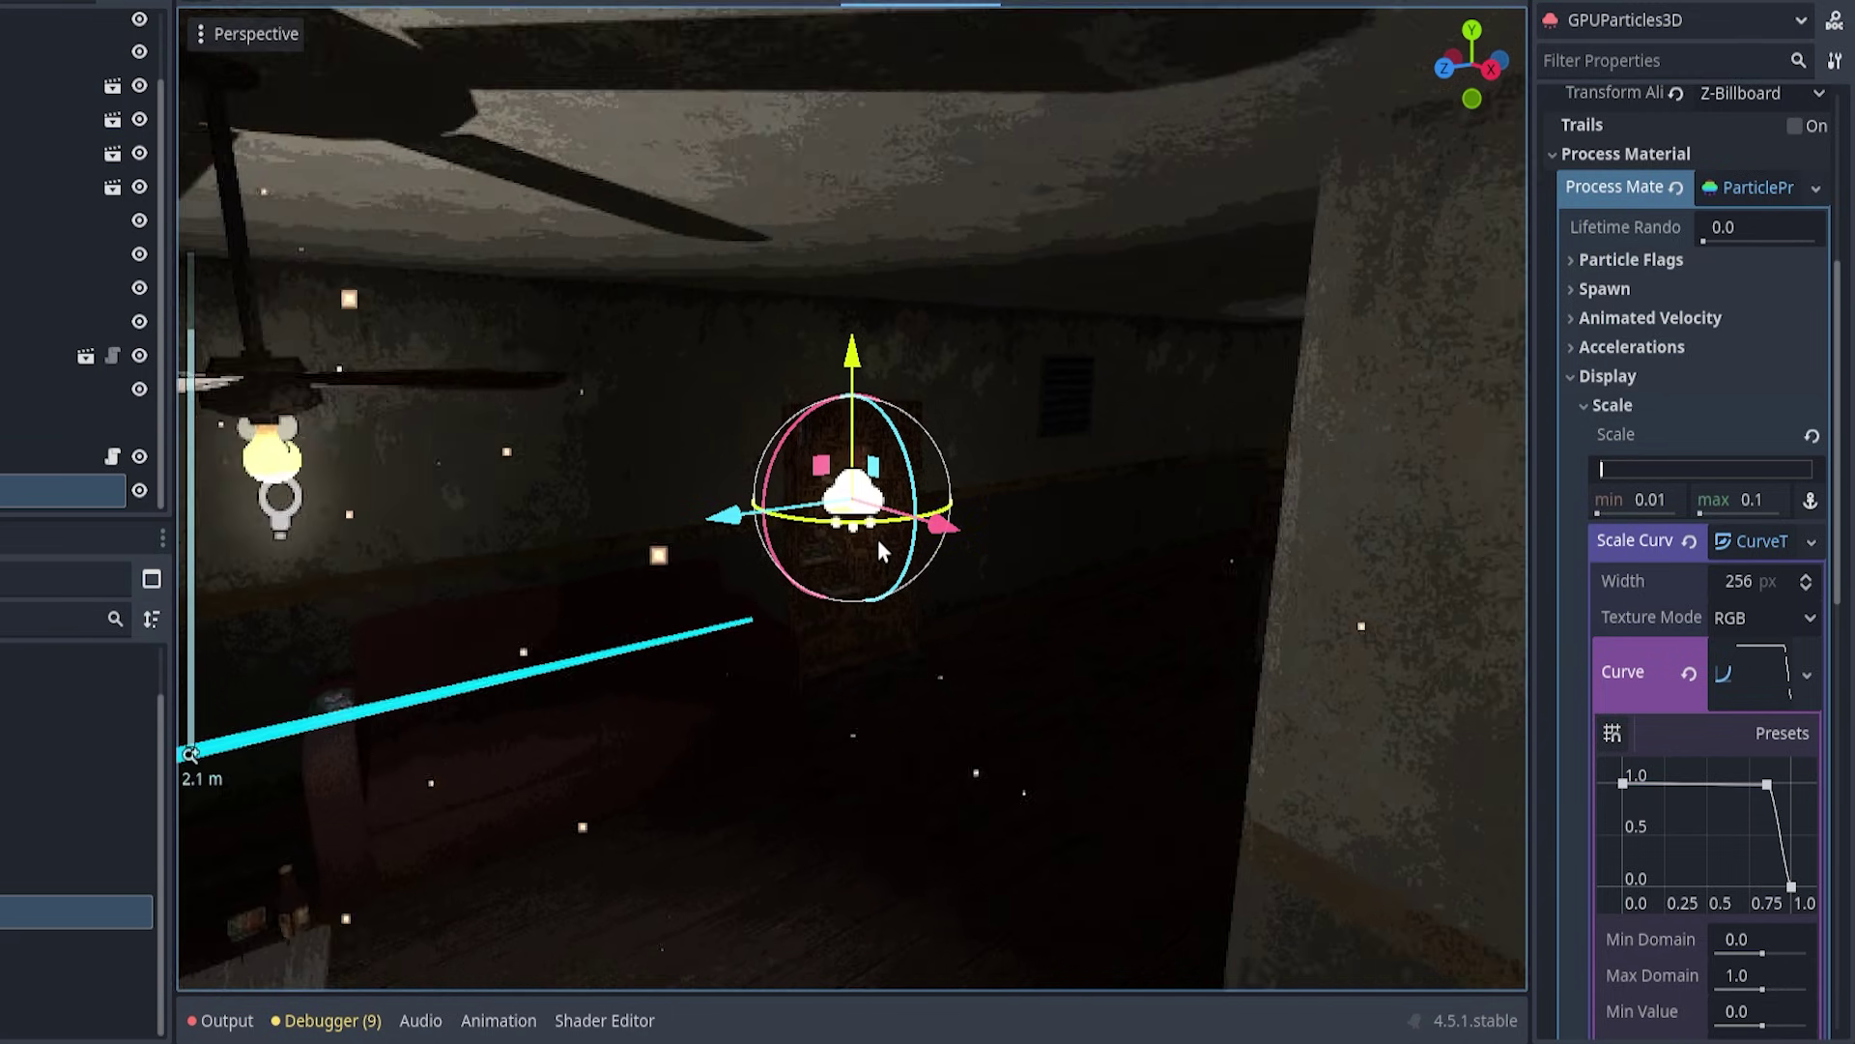
Step: Under Spawn > Position, set Emission Shape to Sphere Surface
{"action": "left_click", "coordinate": [1593, 292]}
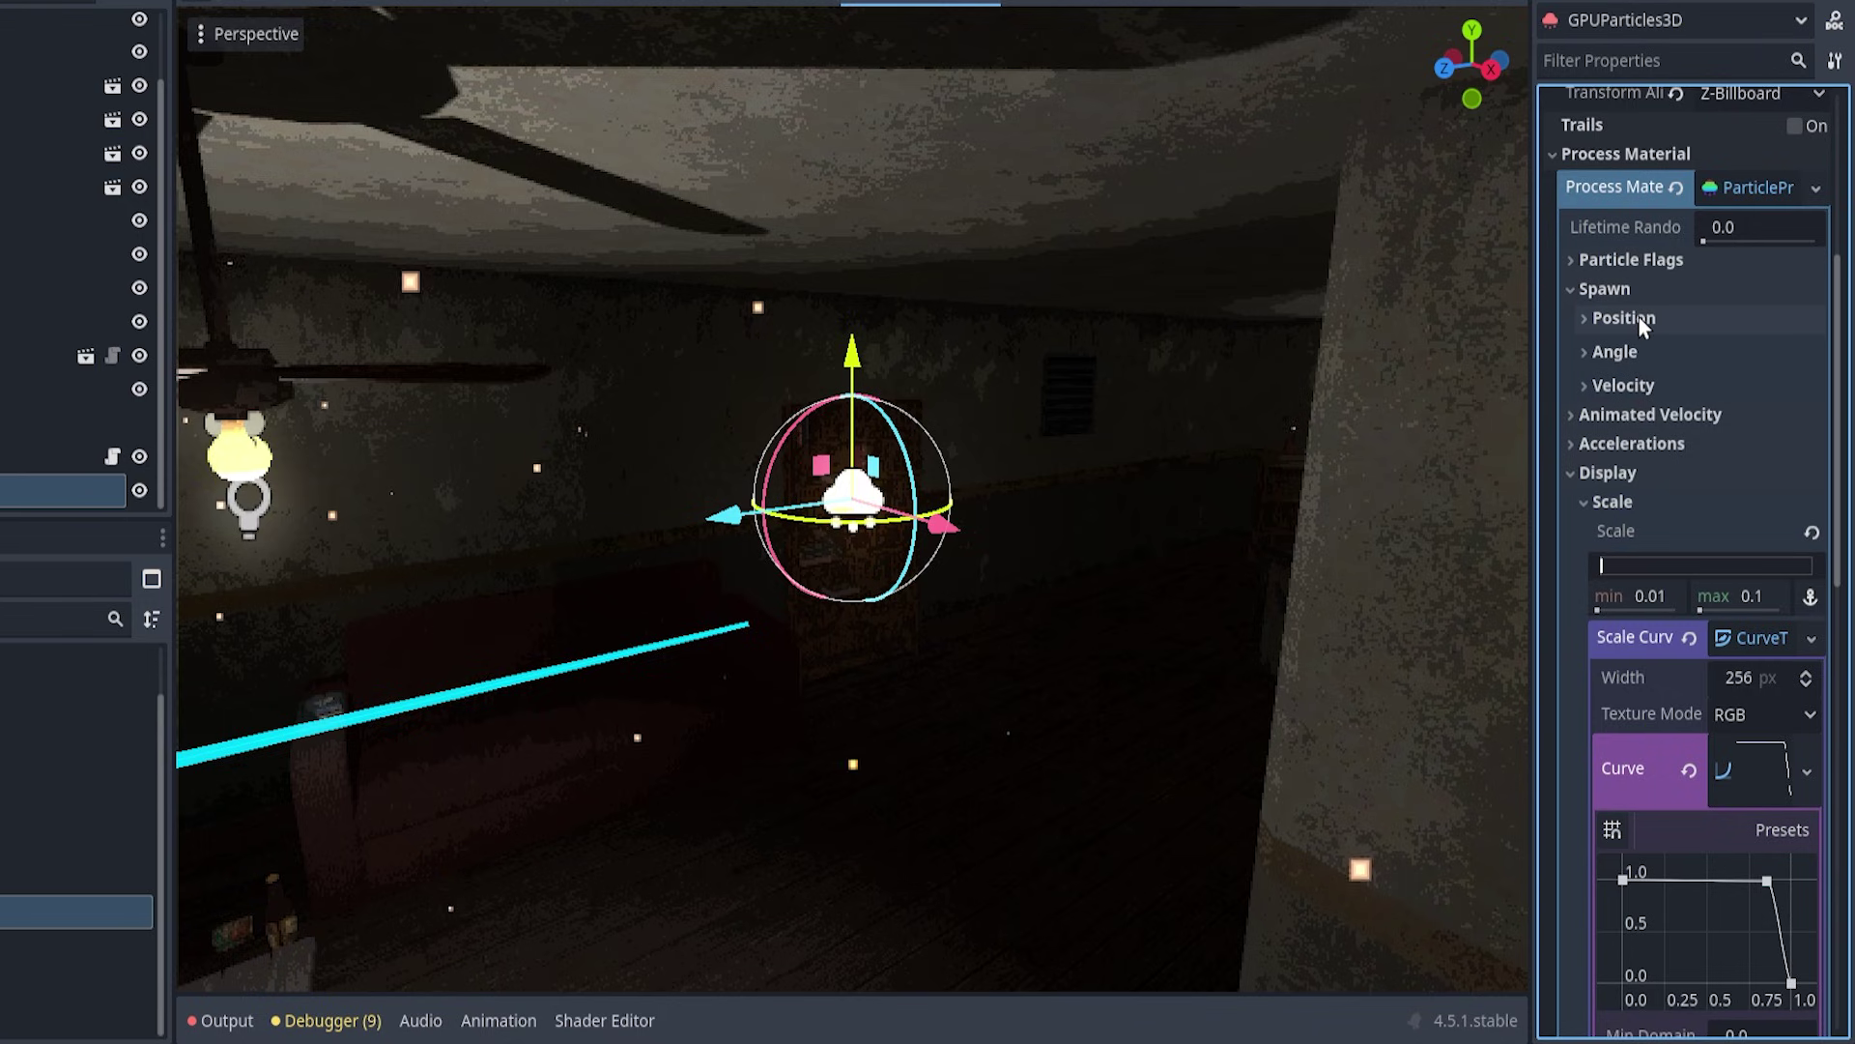
{"action": "left_click", "coordinate": [1625, 318]}
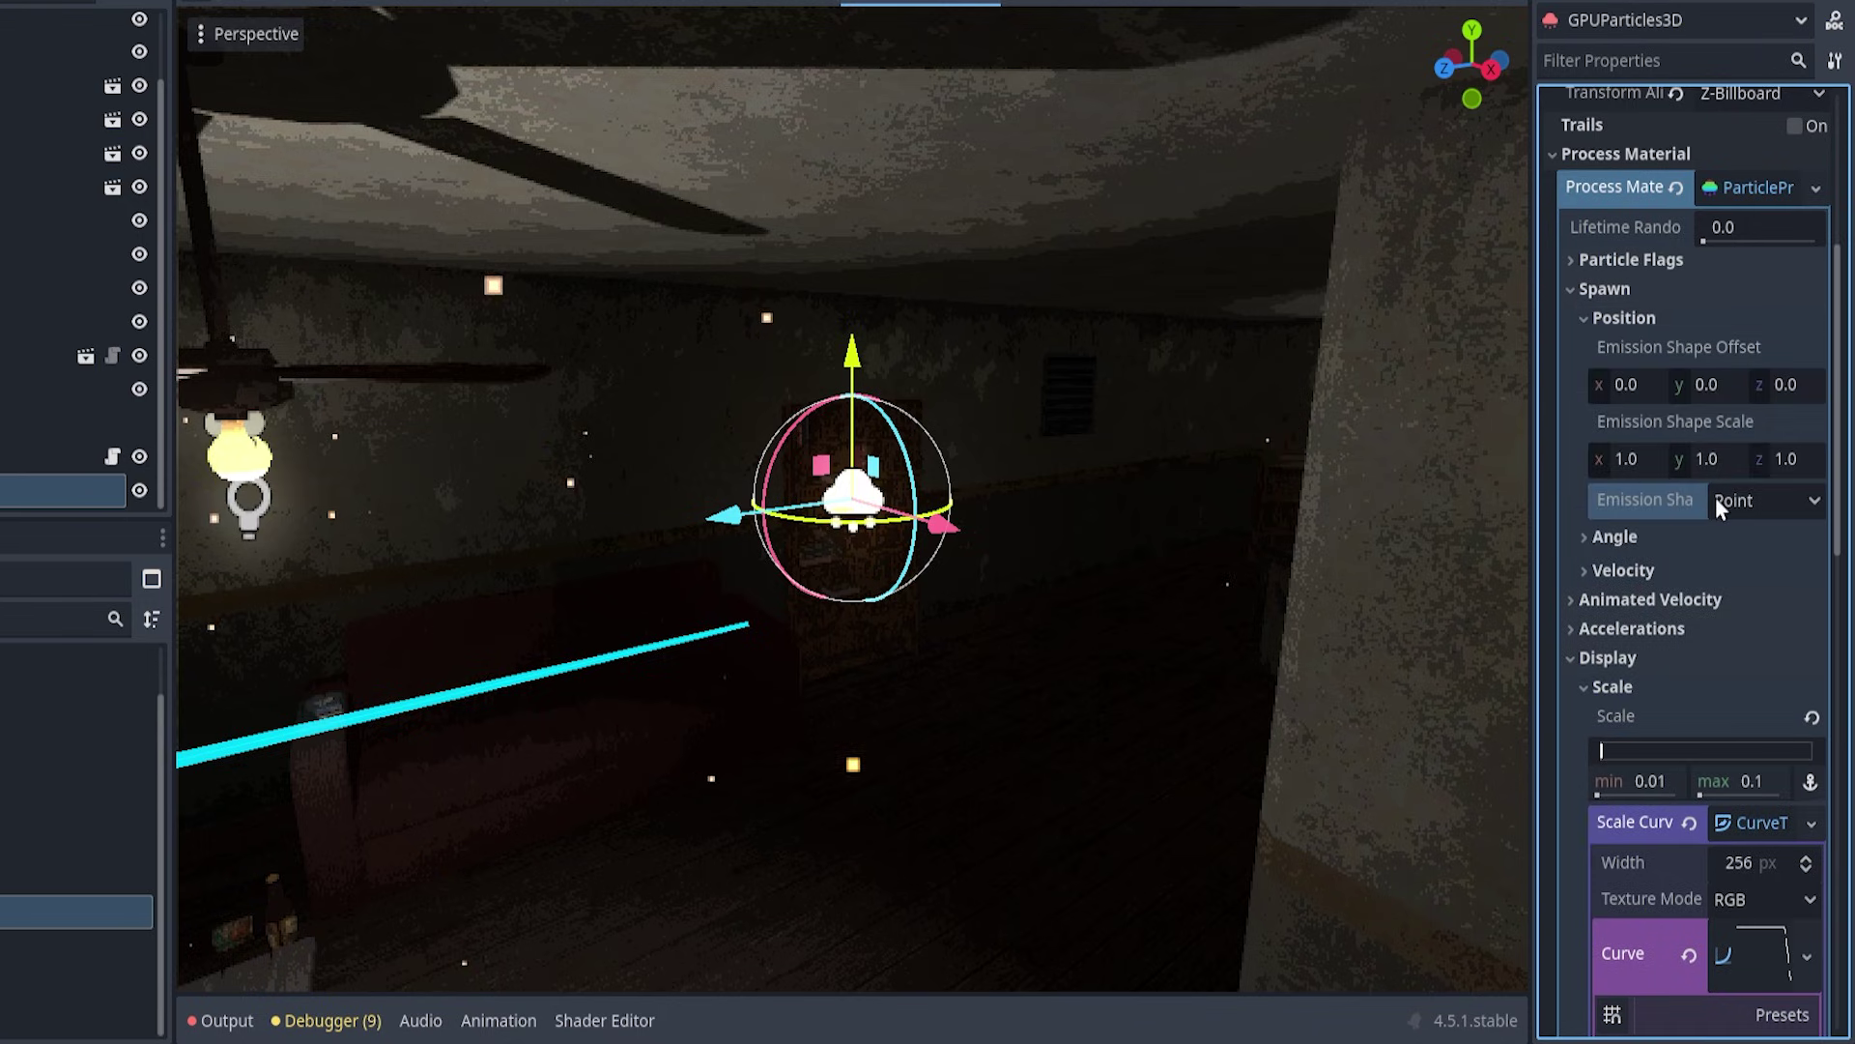
{"action": "left_click", "coordinate": [1749, 506]}
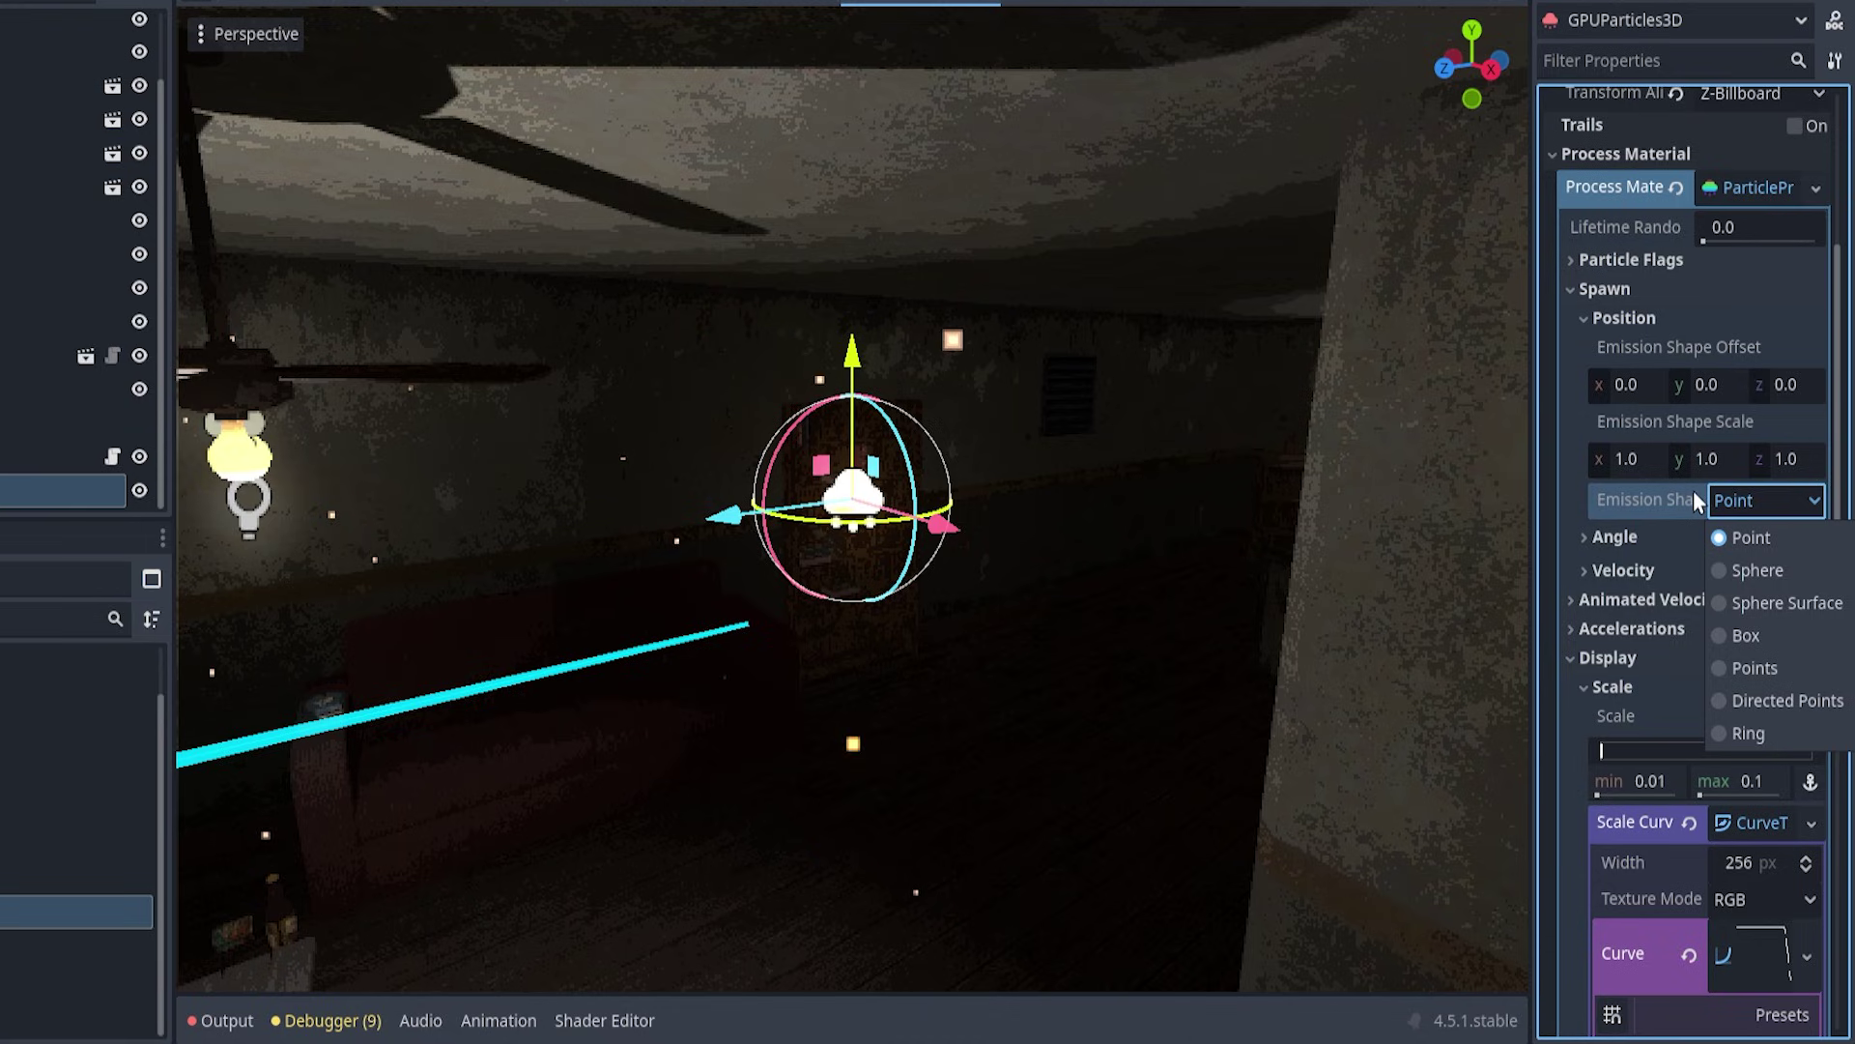
{"action": "left_click", "coordinate": [1772, 601]}
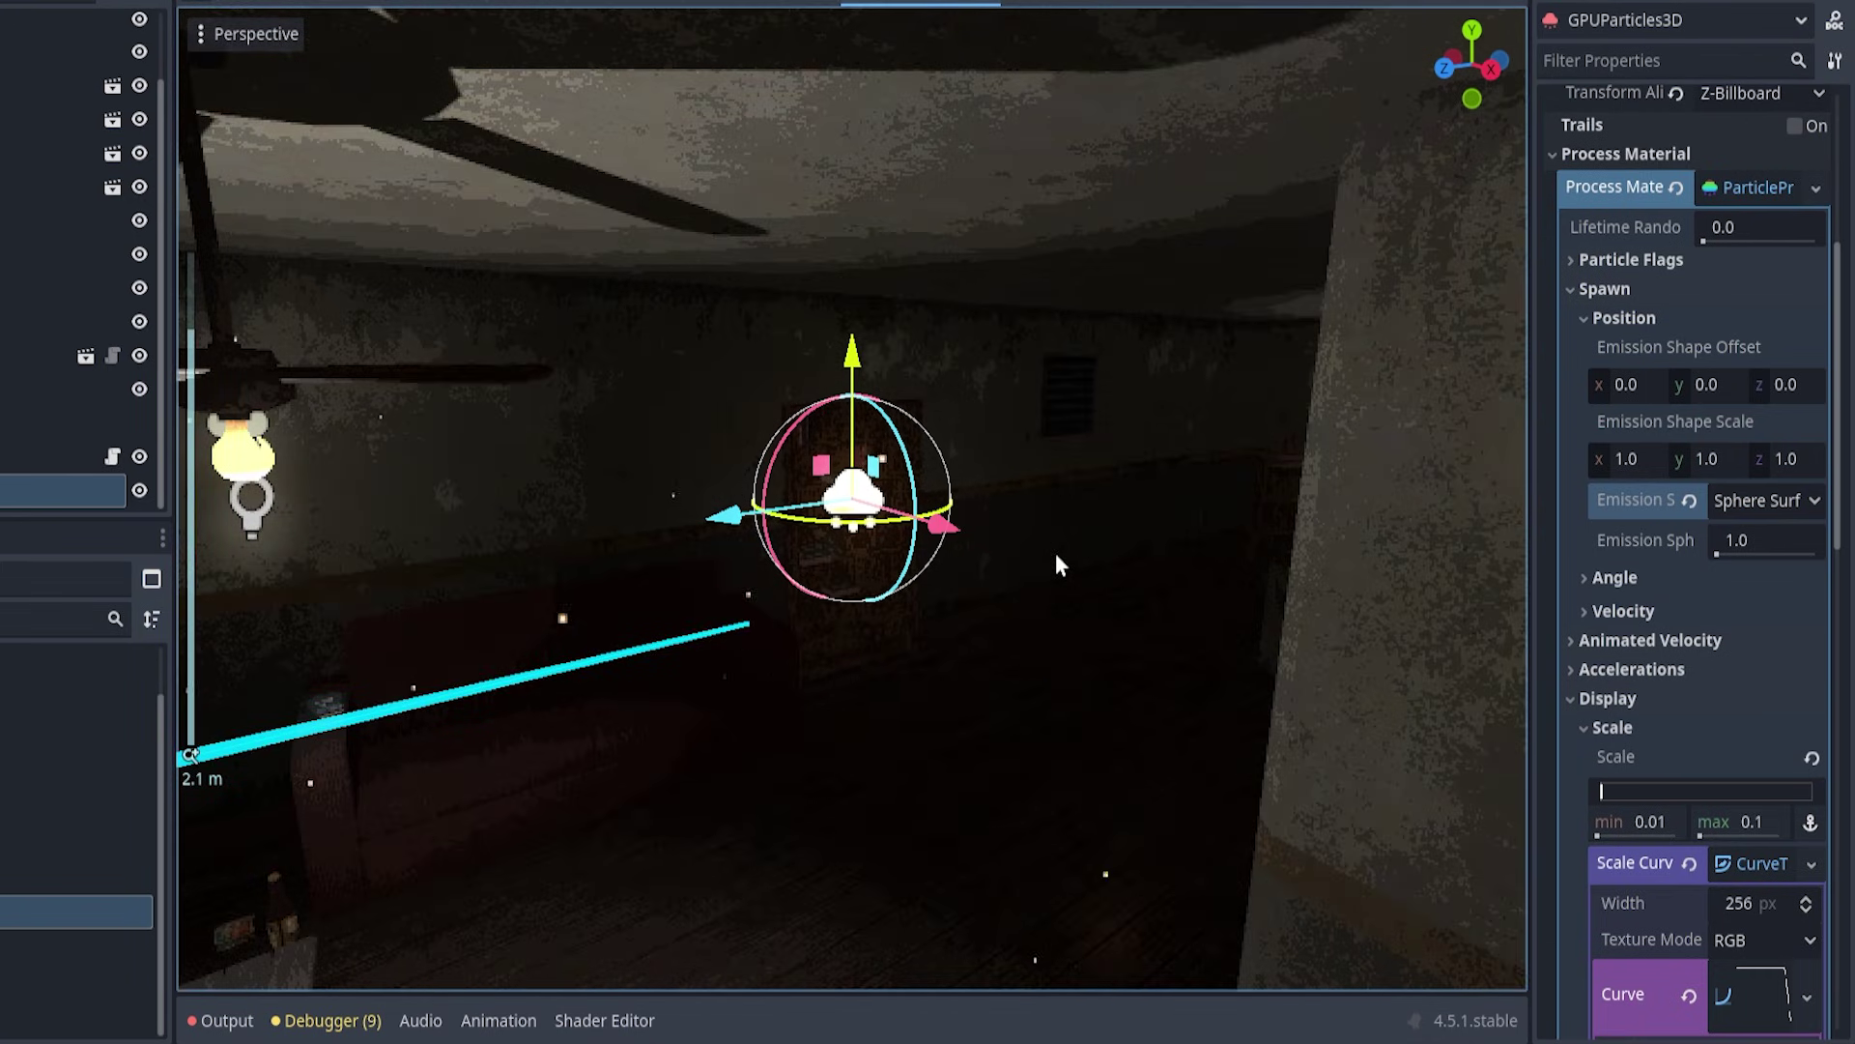
{"action": "middle_click_drag", "start_coordinate": [1057, 558], "coordinate": [1043, 483]}
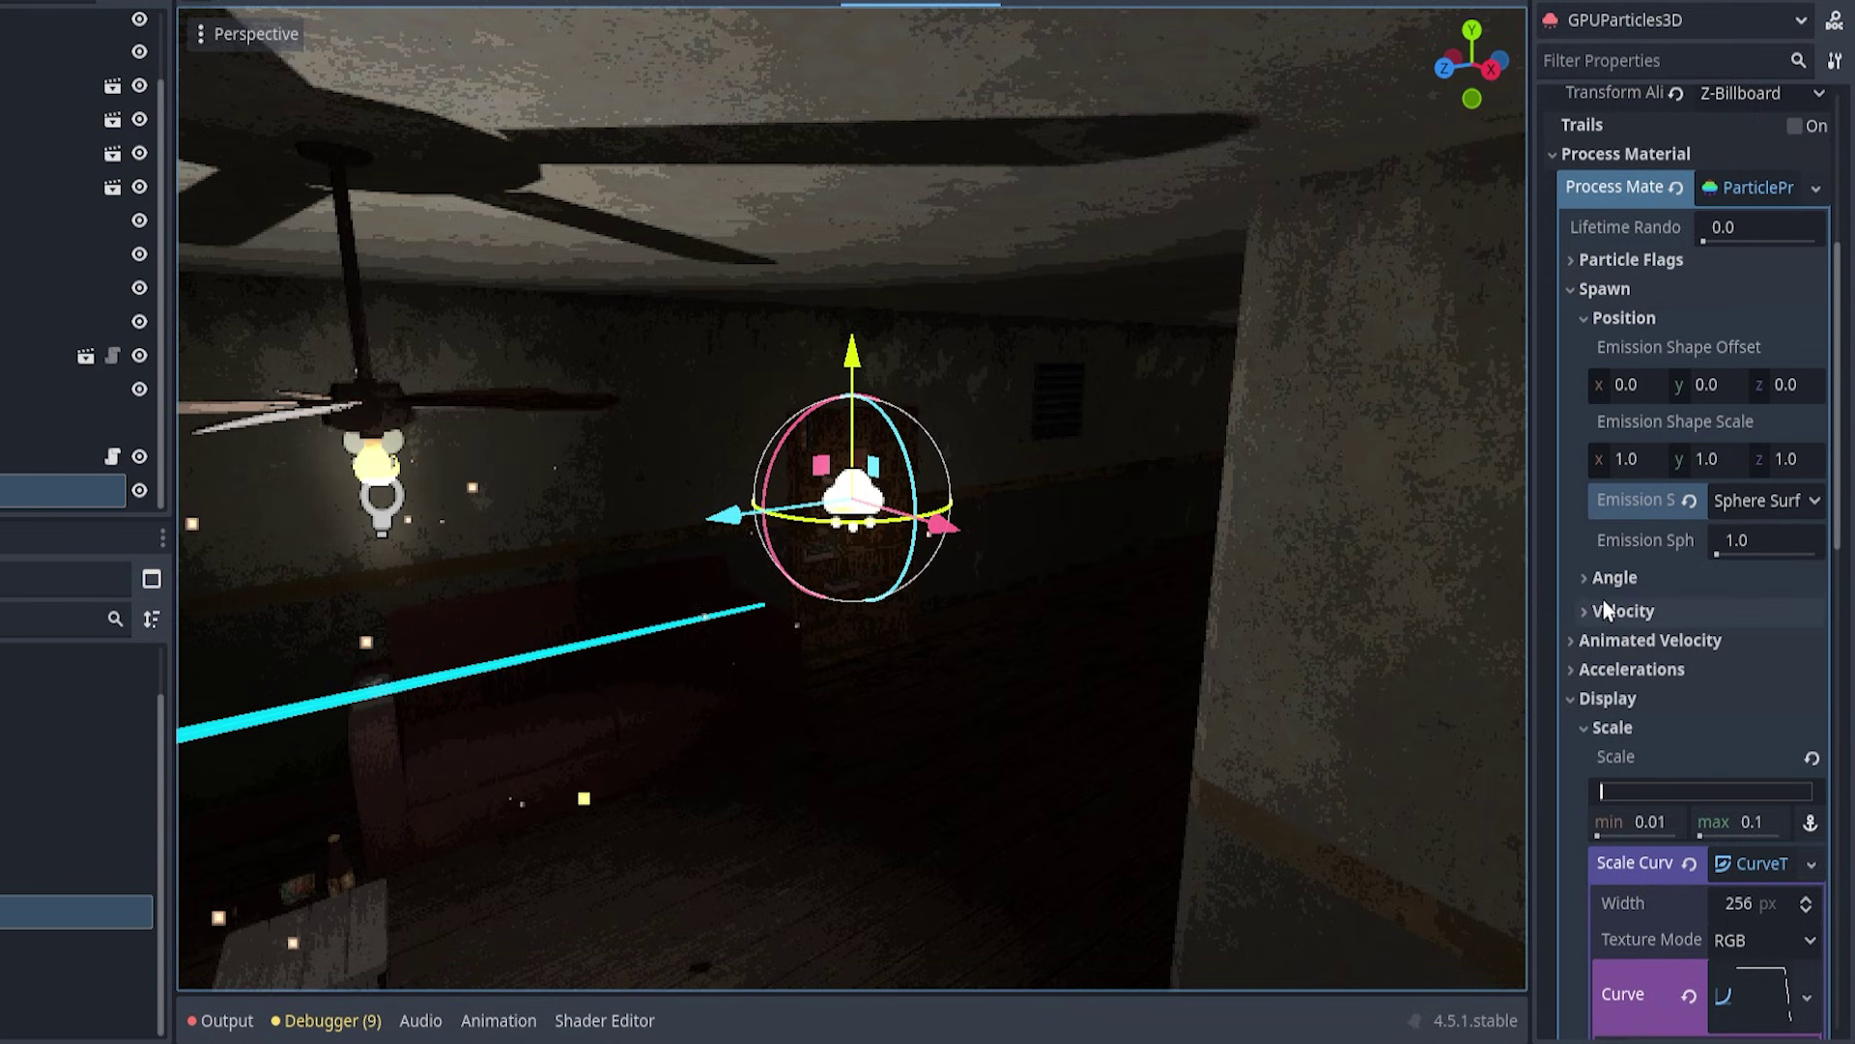
{"action": "scroll", "coordinate": [1111, 567], "scroll_direction": "down", "scroll_amount": 6}
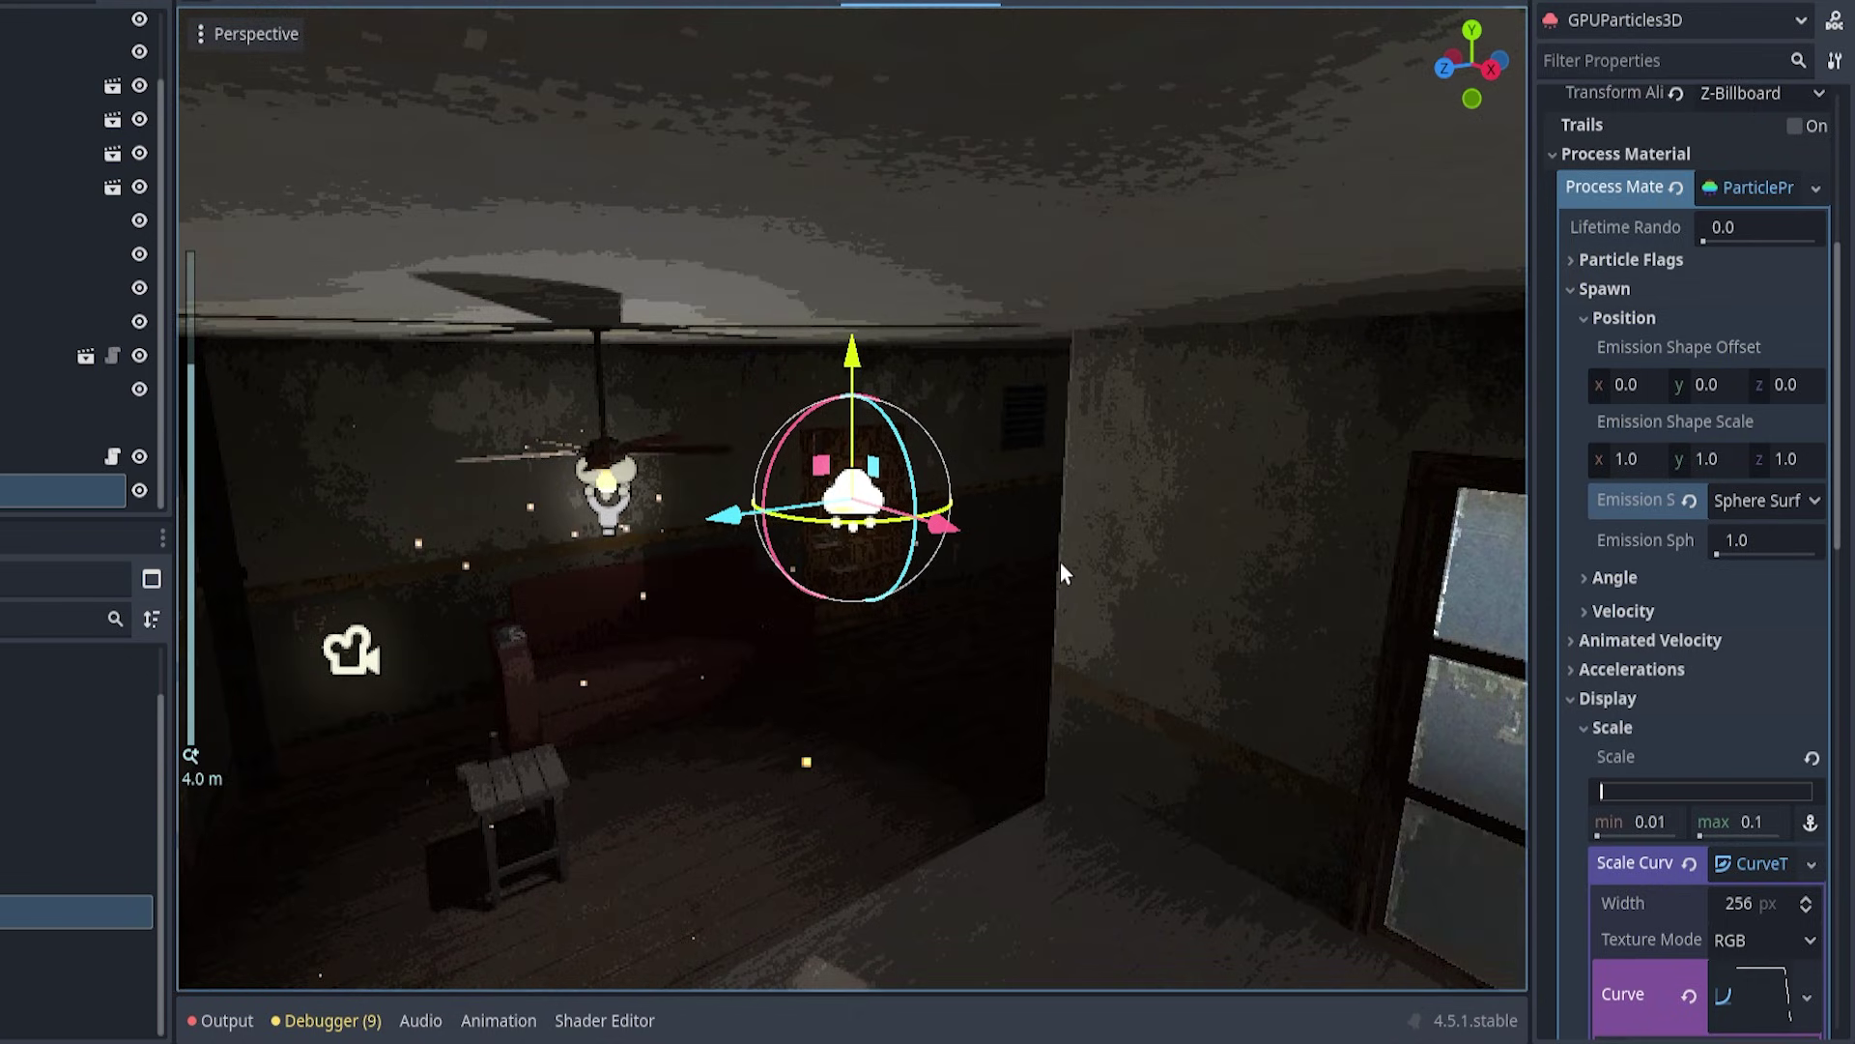
{"action": "scroll", "coordinate": [995, 551], "scroll_direction": "up", "scroll_amount": 3}
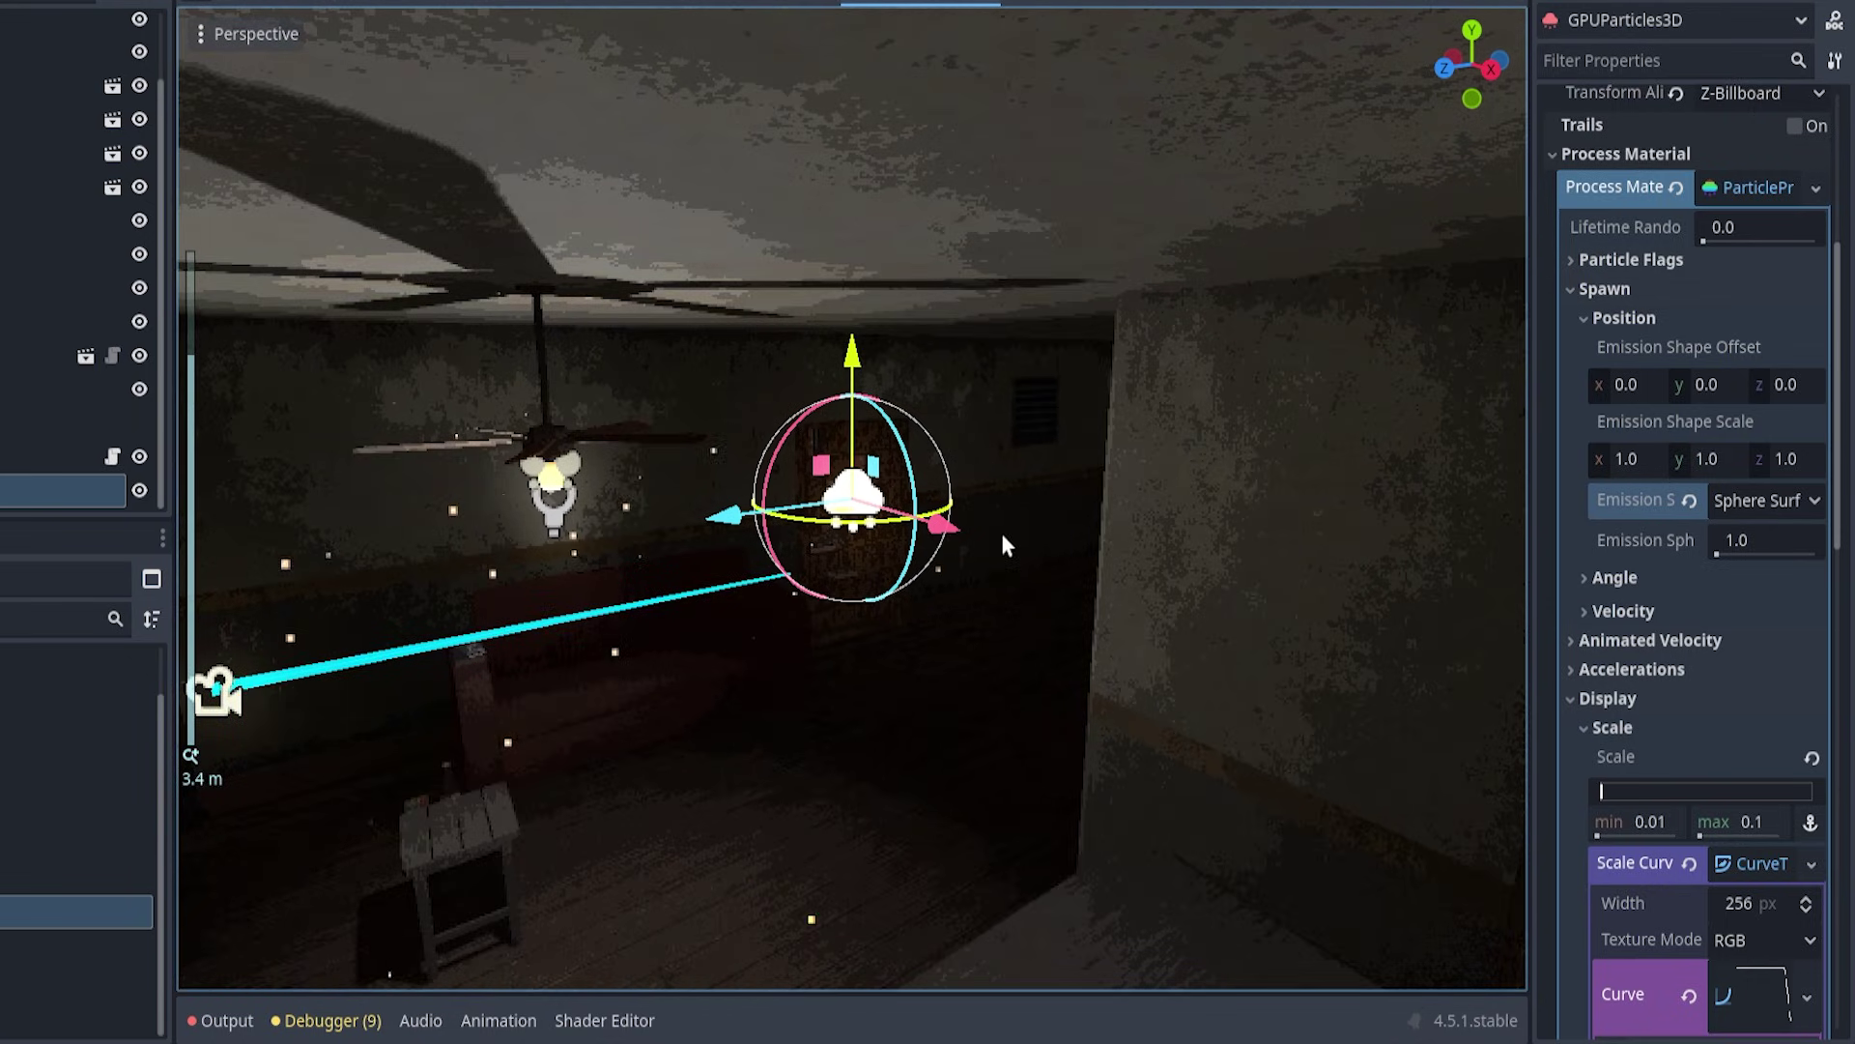
{"action": "scroll", "coordinate": [1001, 543], "scroll_direction": "up", "scroll_amount": 3}
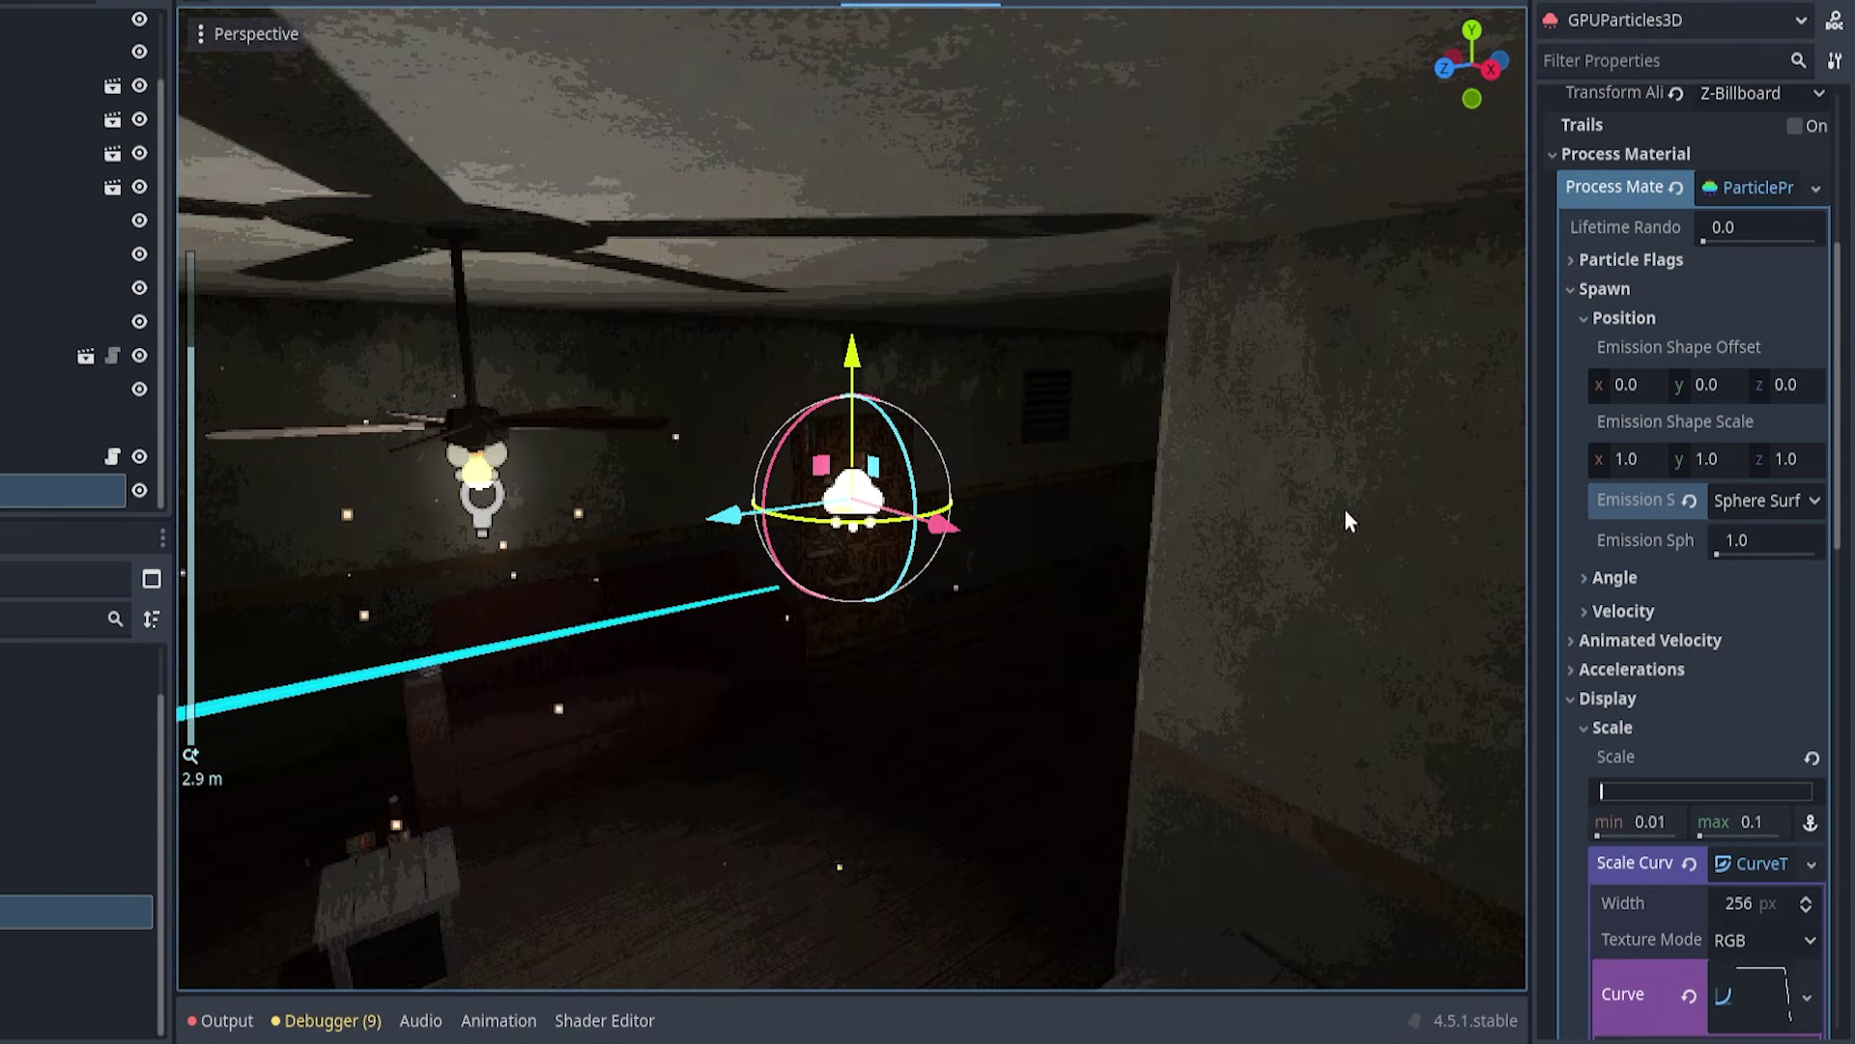
Step: Set Emission Sphere Radius to 0.15
{"action": "left_click", "coordinate": [1745, 539]}
{"action": "type", "text": "0.1"}
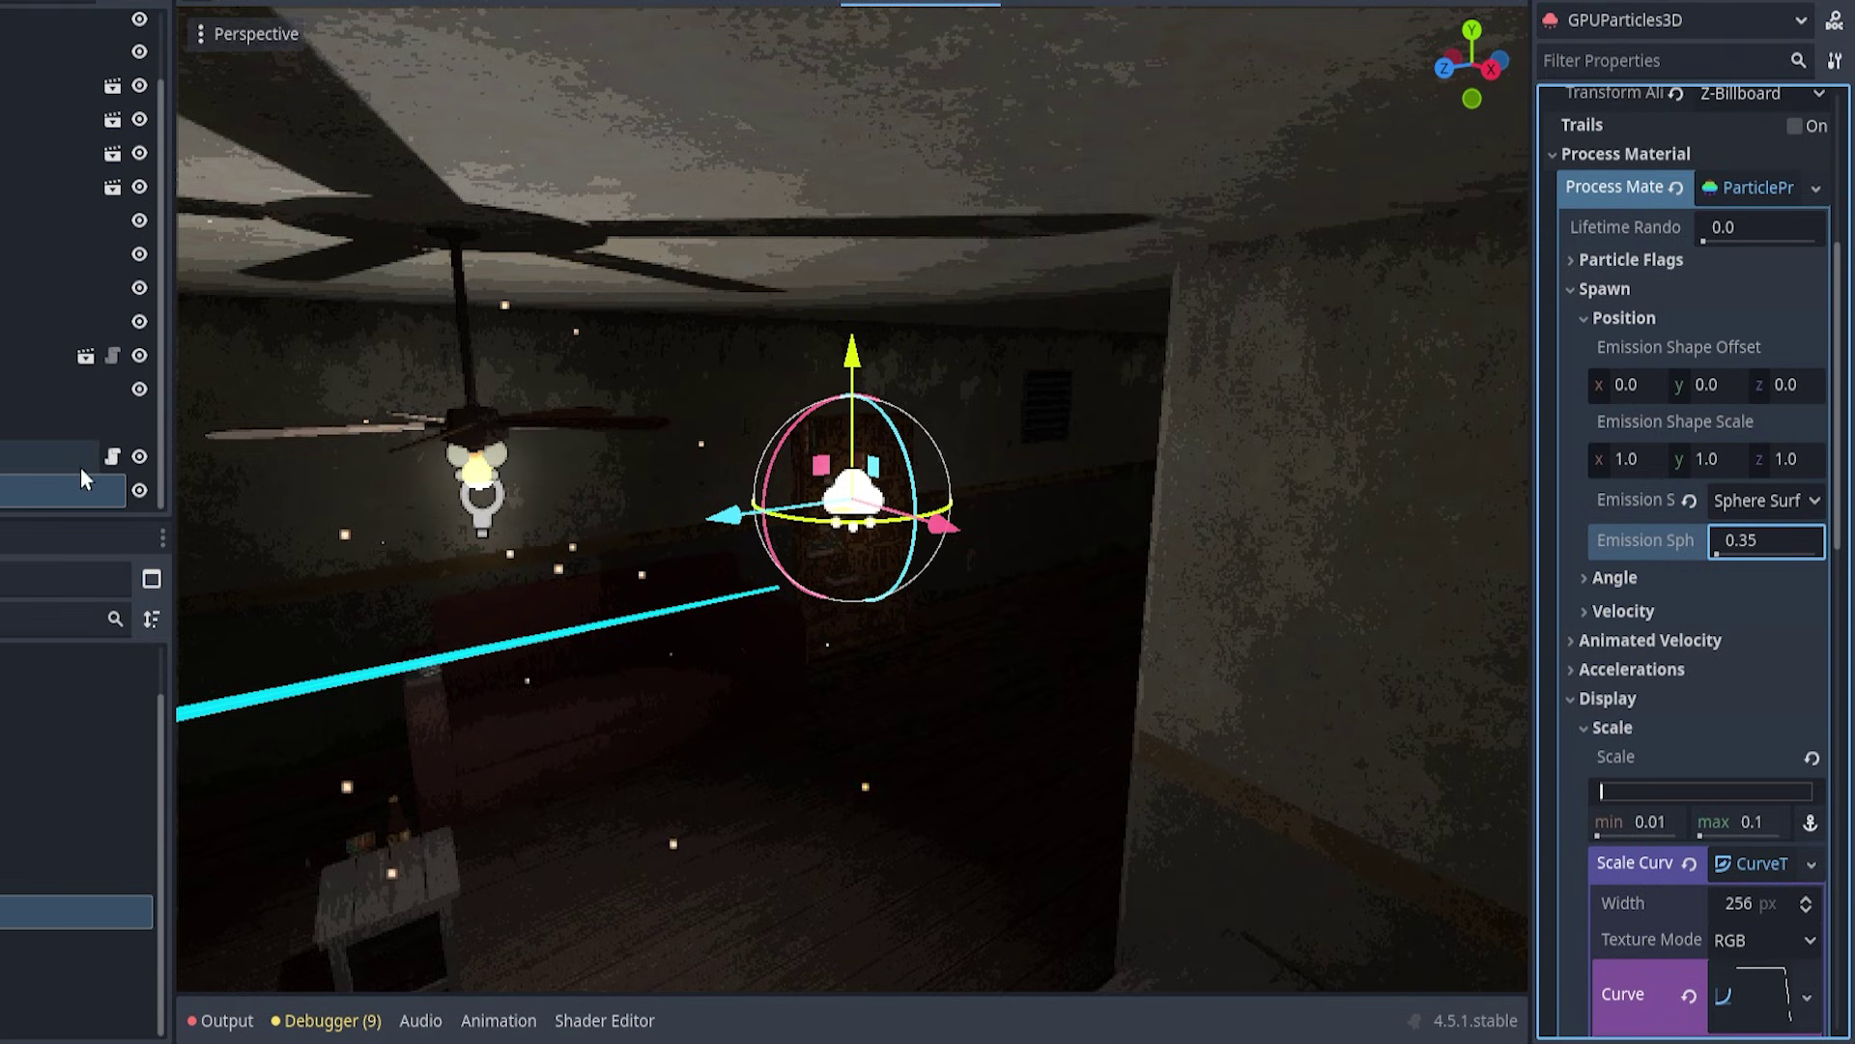
{"action": "scroll", "coordinate": [976, 576], "scroll_direction": "up", "scroll_amount": 3}
{"action": "middle_click_drag", "start_coordinate": [977, 576], "coordinate": [863, 594]}
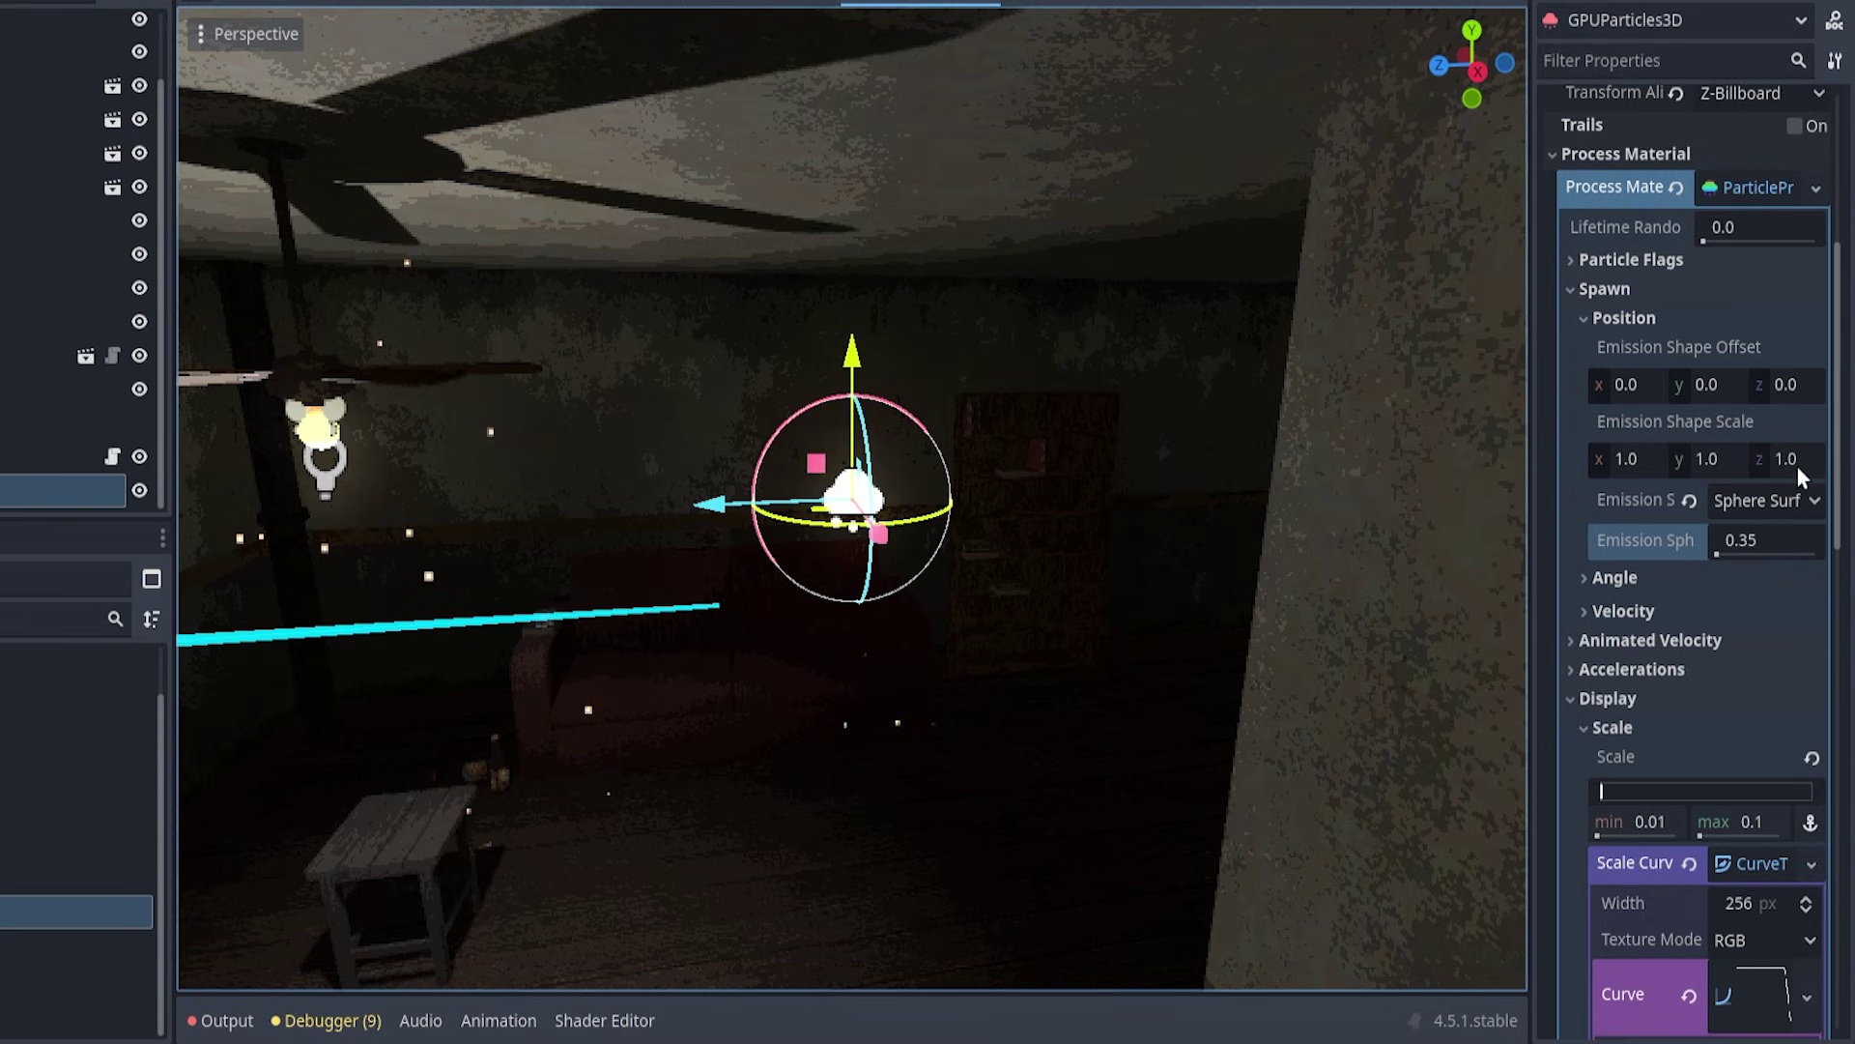
{"action": "left_click", "coordinate": [1754, 541]}
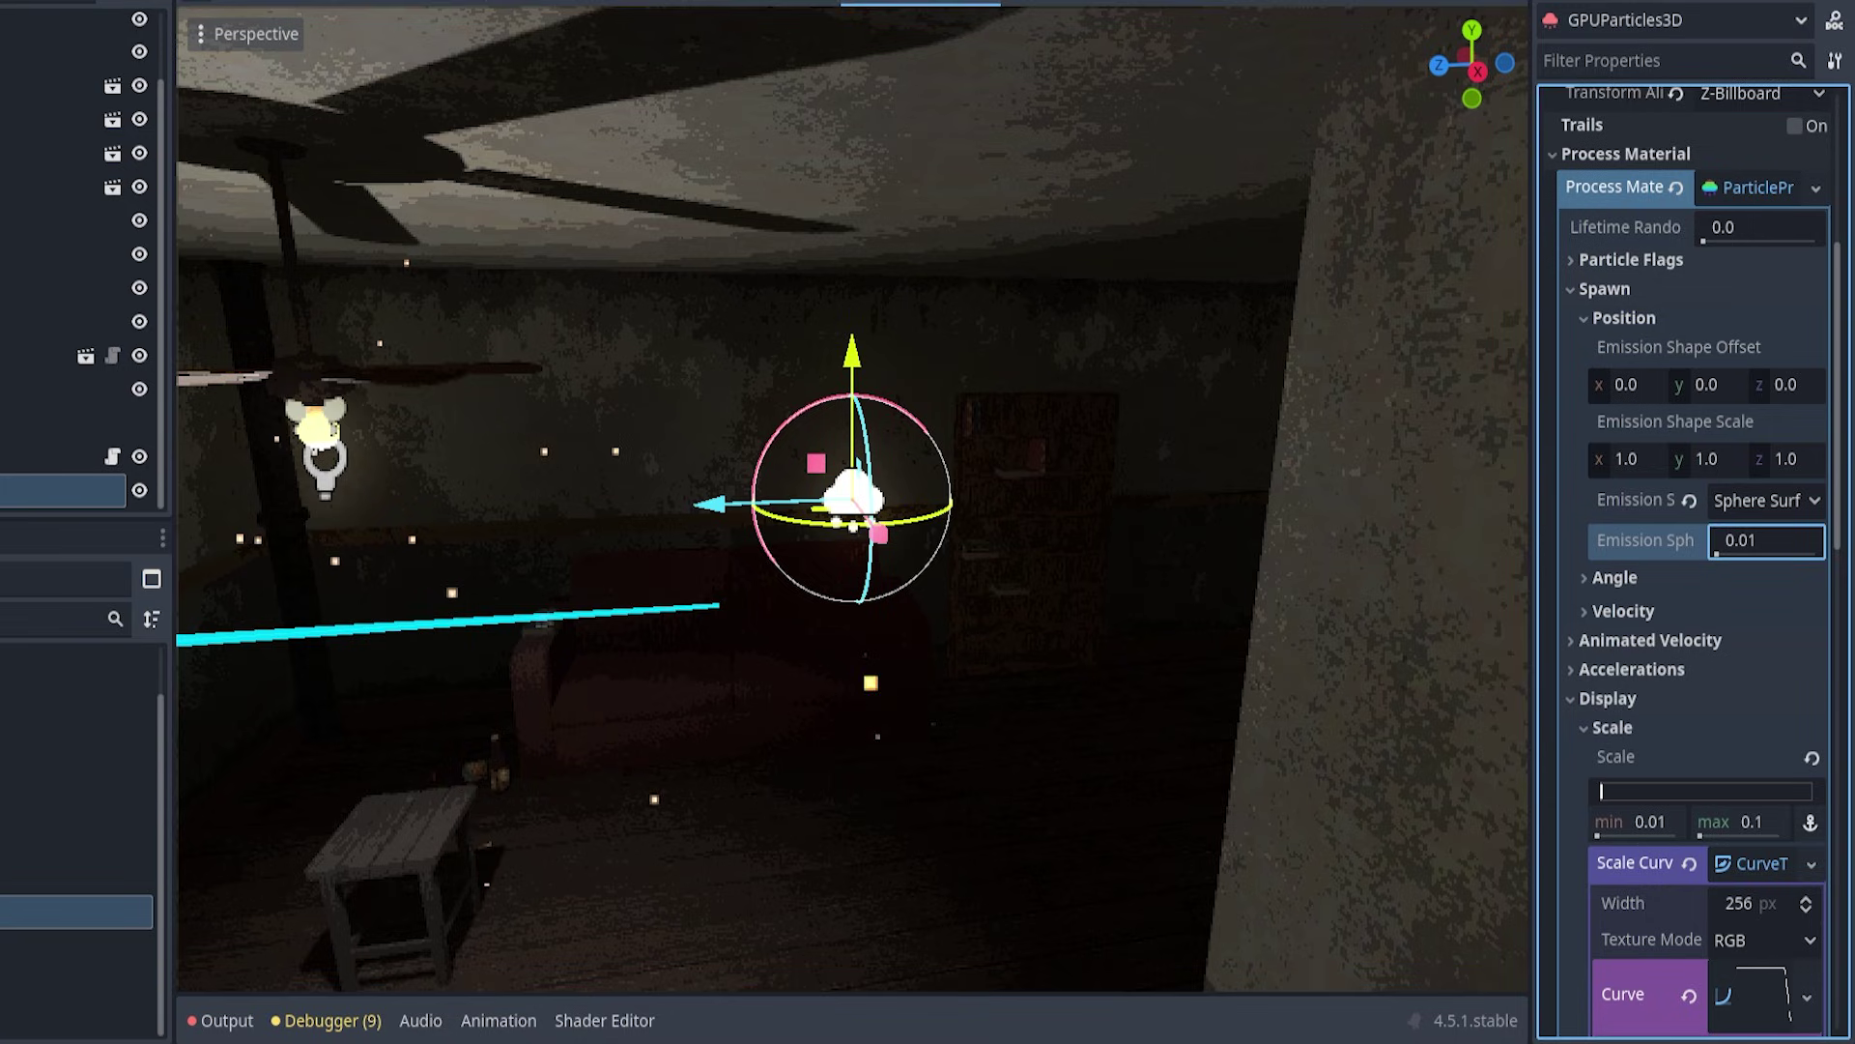
{"action": "left_click", "coordinate": [877, 535]}
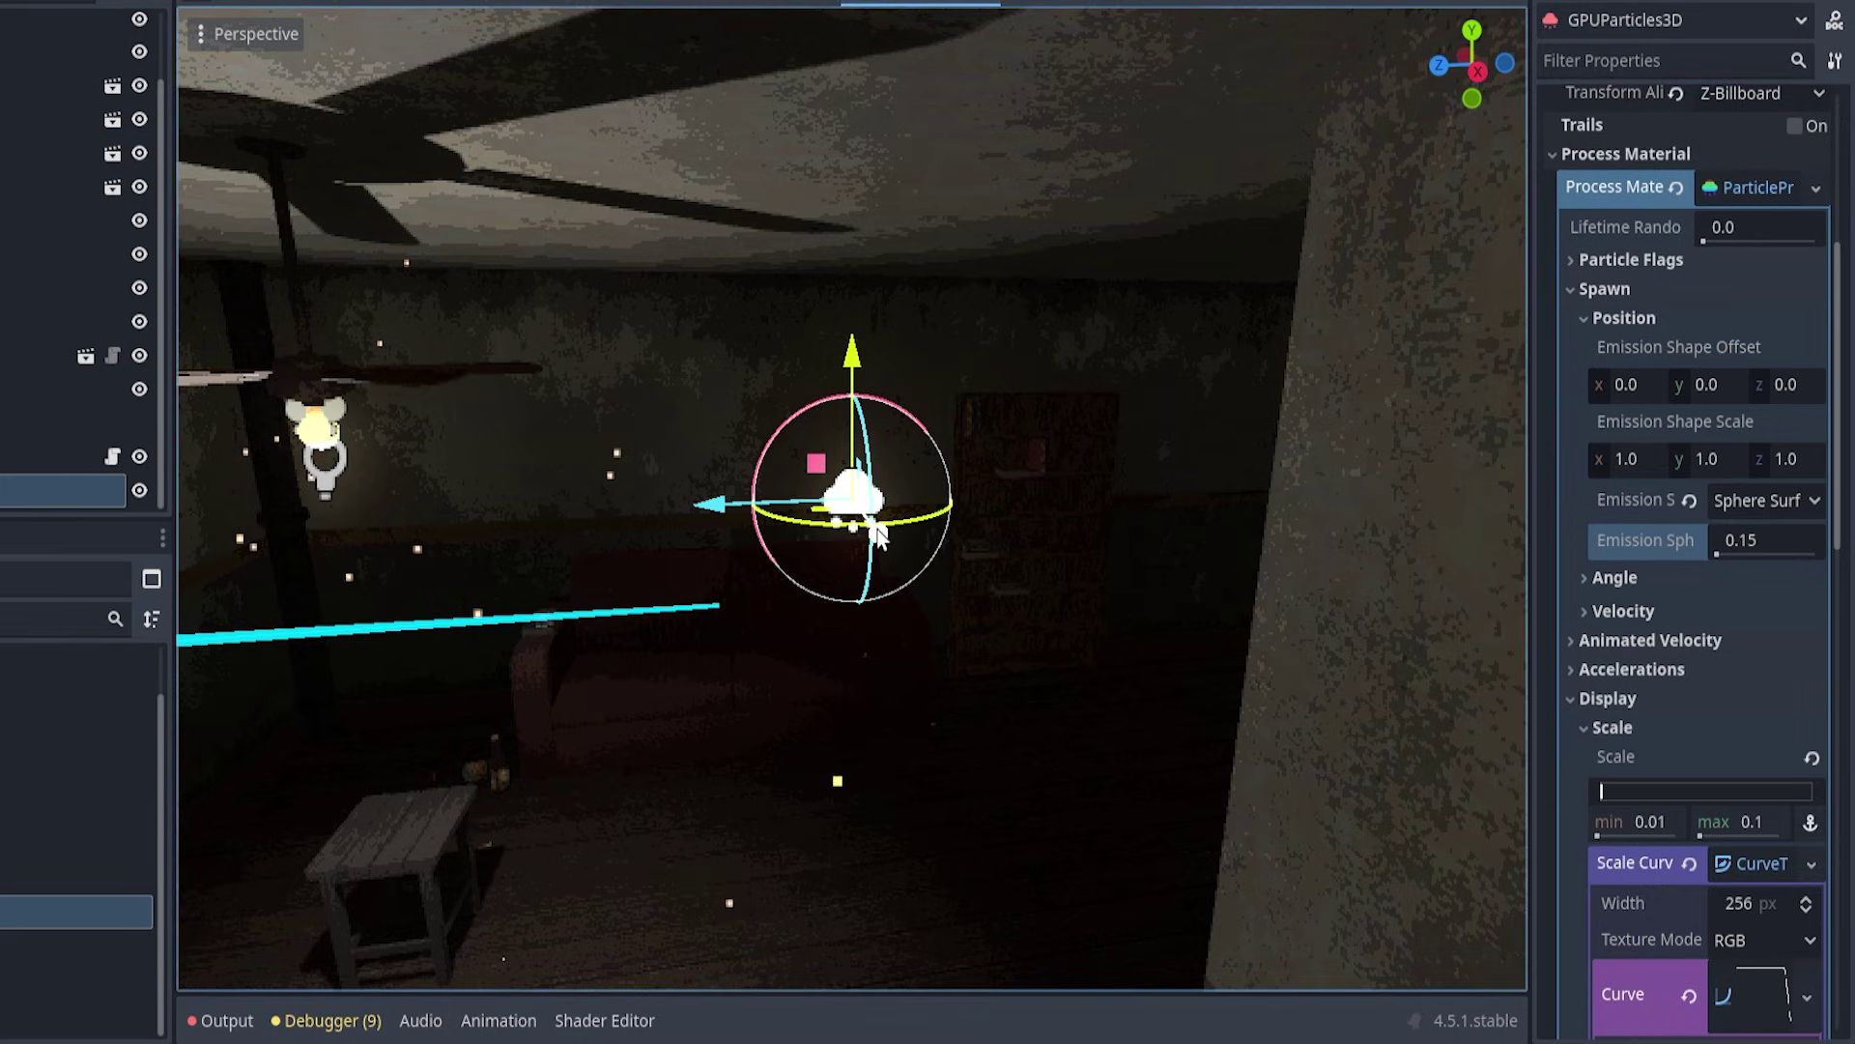
{"action": "mouse_move", "coordinate": [936, 598]}
{"action": "middle_mouse_down"}
{"action": "mouse_move", "coordinate": [1006, 605]}
{"action": "mouse_move", "coordinate": [850, 588]}
{"action": "mouse_move", "coordinate": [1082, 603]}
{"action": "mouse_move", "coordinate": [899, 606]}
{"action": "middle_mouse_up"}
{"action": "scroll", "coordinate": [1006, 605], "scroll_direction": "up", "scroll_amount": 2}
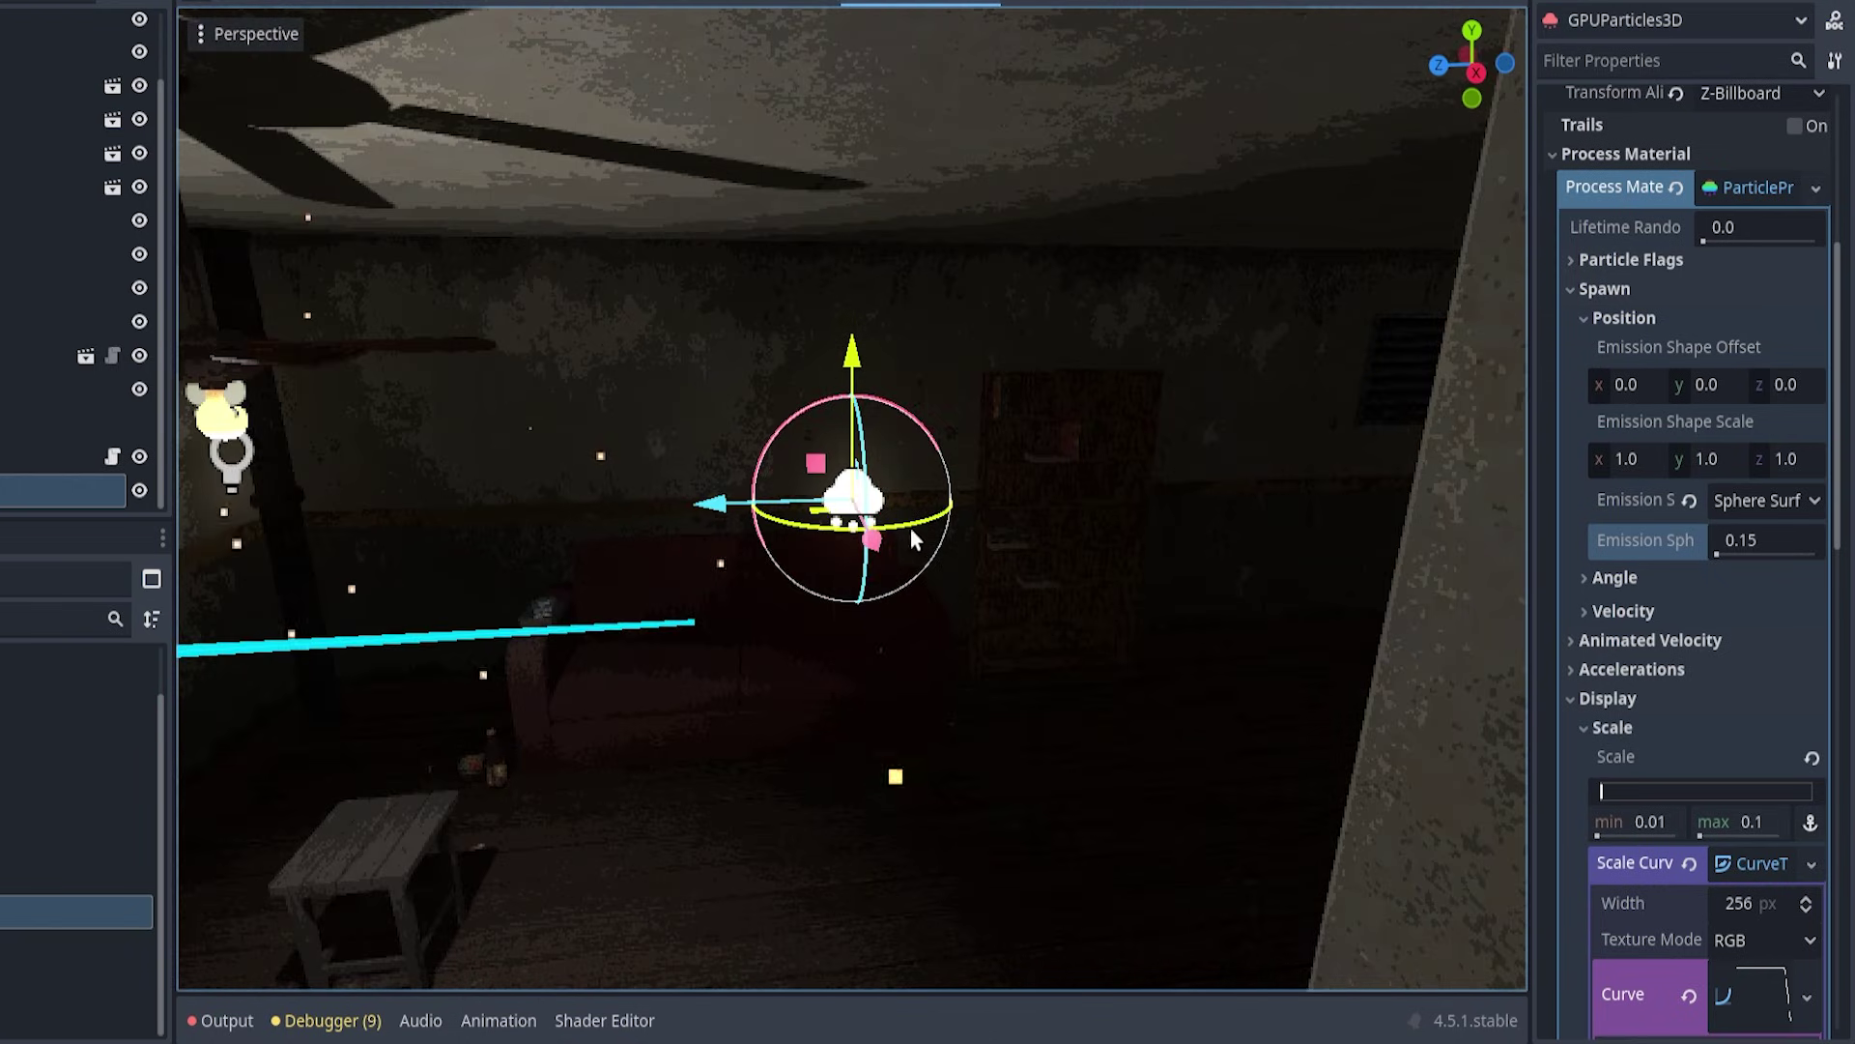
{"action": "scroll", "coordinate": [1057, 682], "scroll_direction": "down", "scroll_amount": 3}
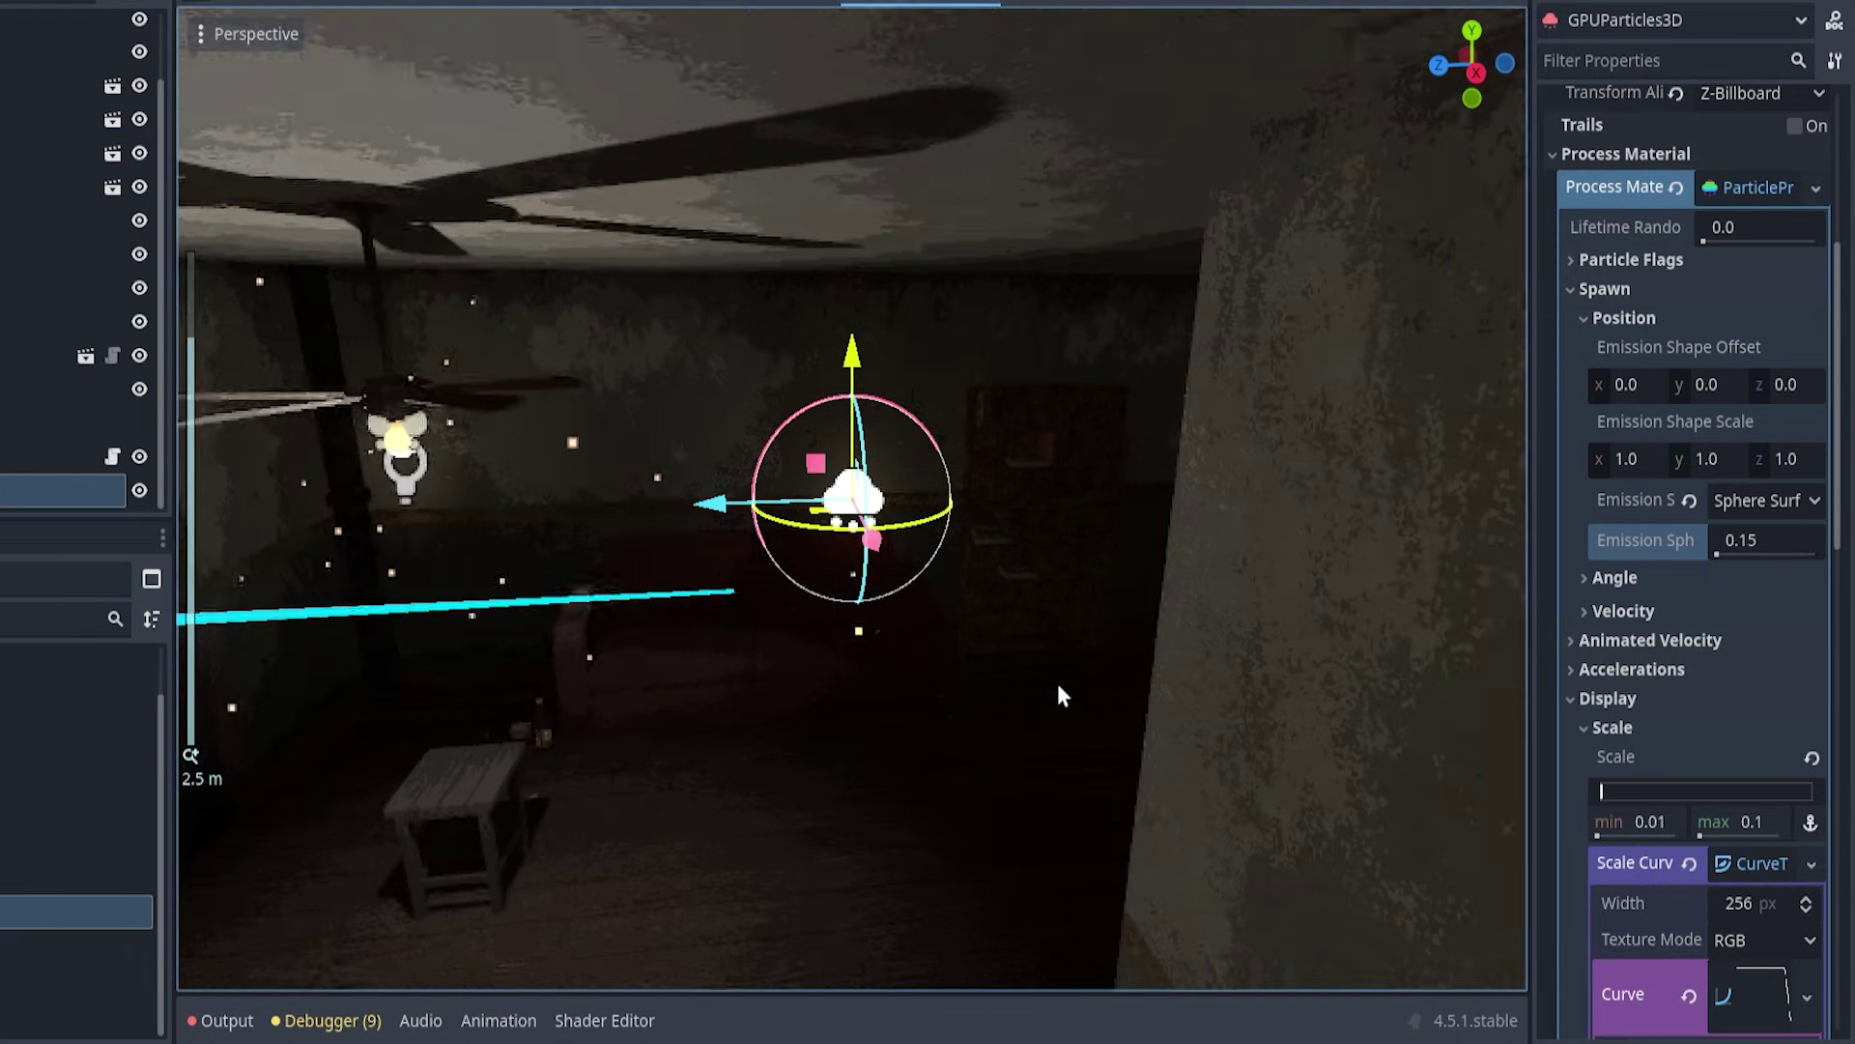
Step: Under Accelerations > Gravity, change the Y value from -9.8 to -0.1
{"action": "scroll", "coordinate": [1000, 669], "scroll_direction": "up", "scroll_amount": 3}
{"action": "scroll", "coordinate": [1044, 685], "scroll_direction": "down", "scroll_amount": 1}
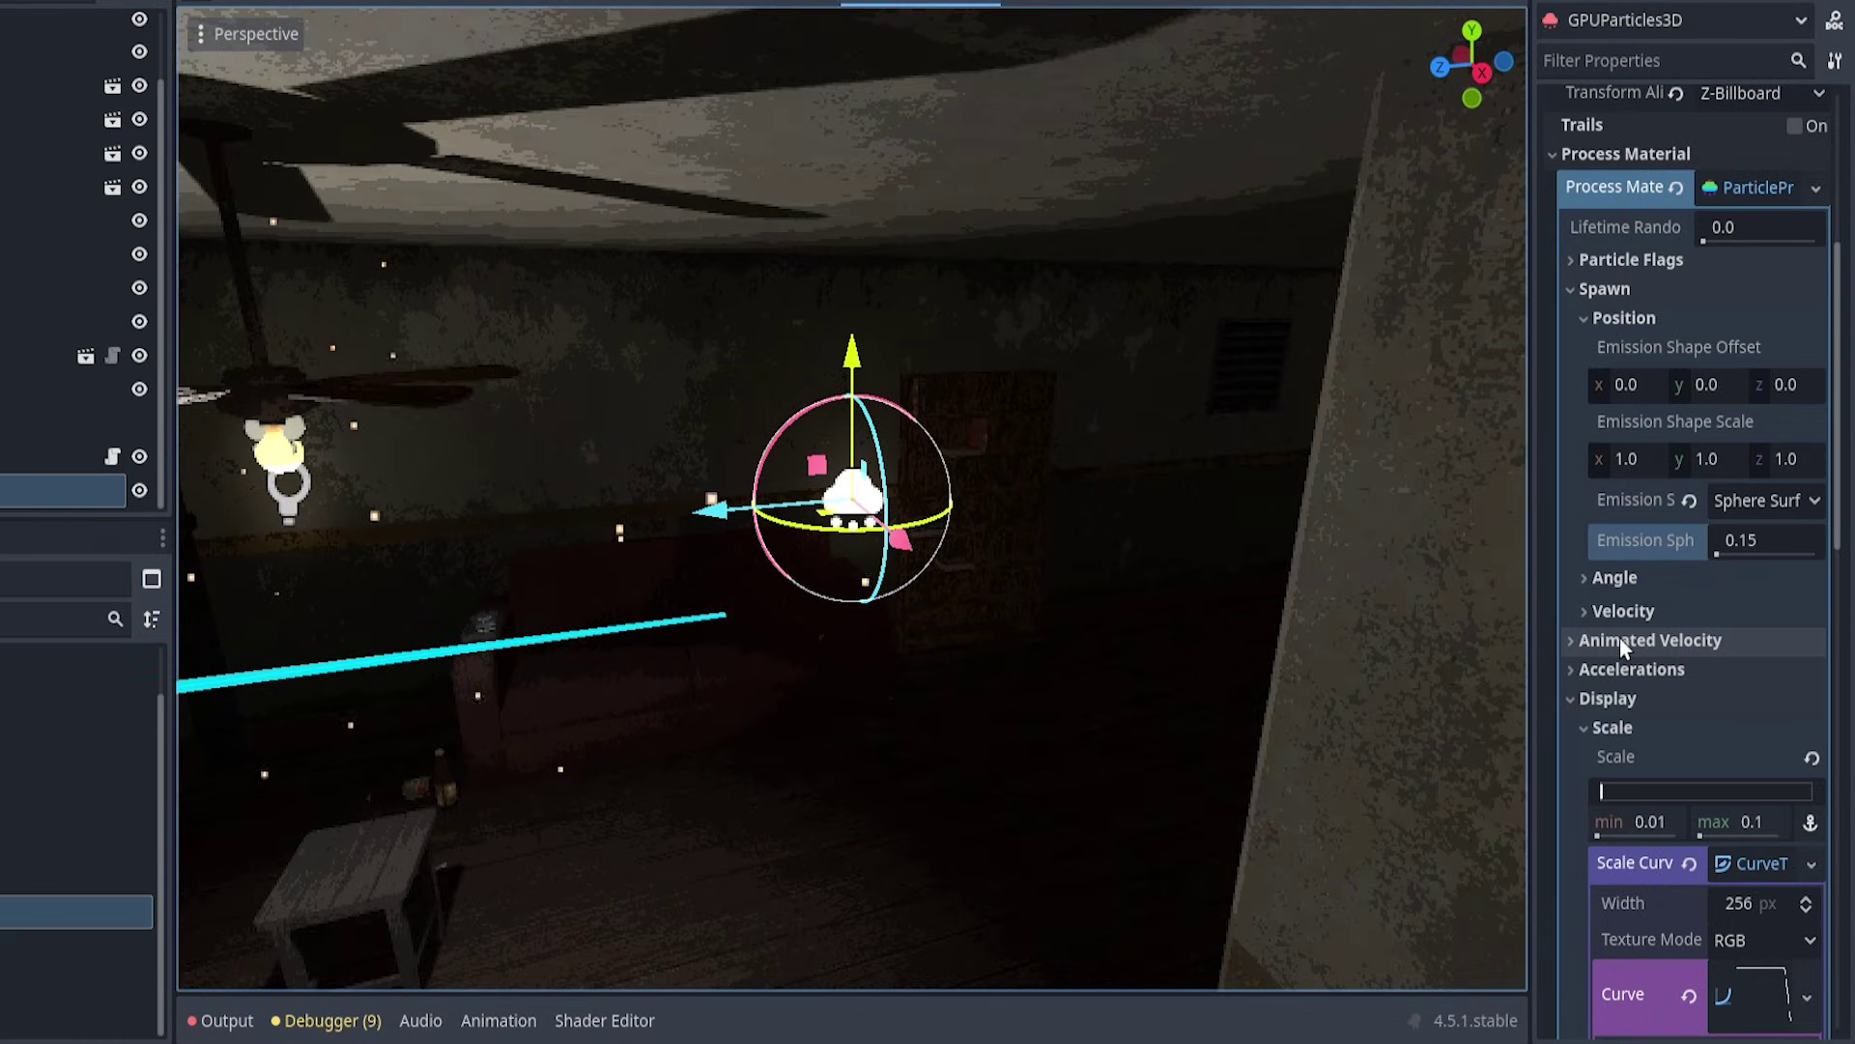
{"action": "left_click", "coordinate": [1638, 677]}
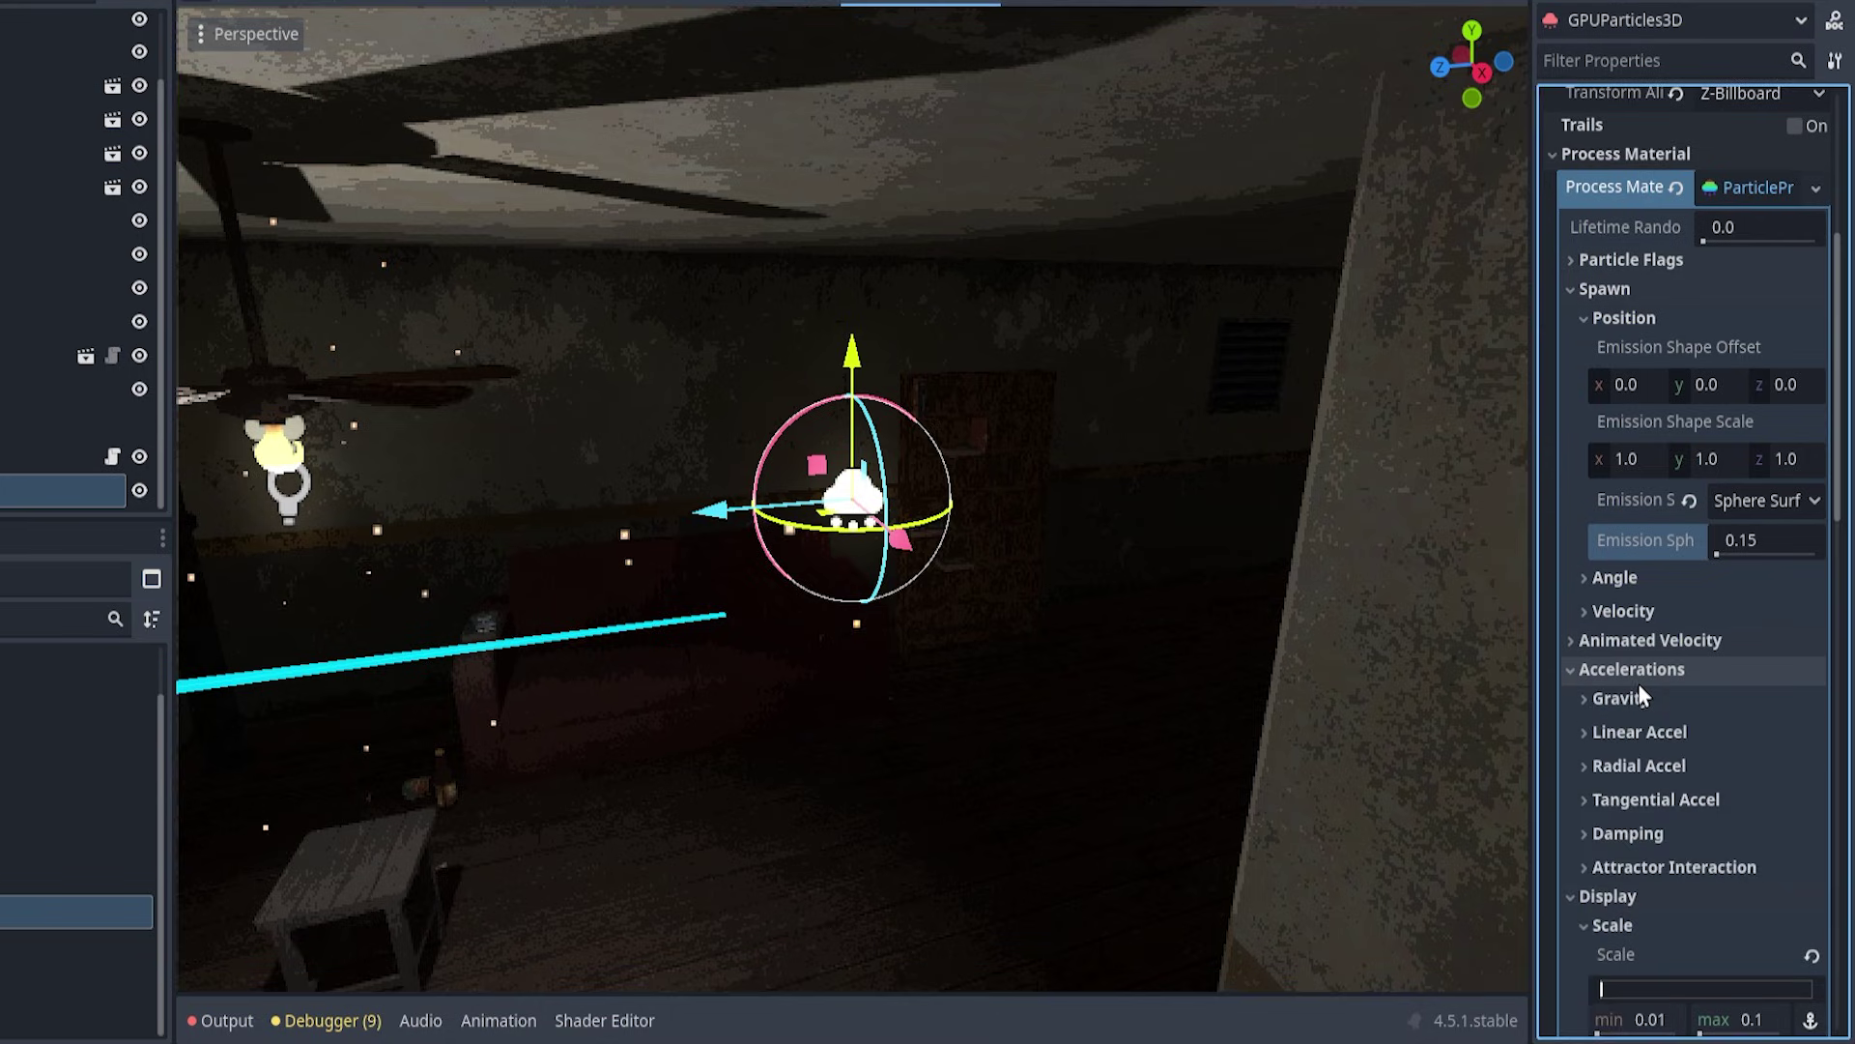
{"action": "left_click", "coordinate": [1658, 700]}
{"action": "scroll", "coordinate": [1701, 691], "scroll_direction": "down", "scroll_amount": 3}
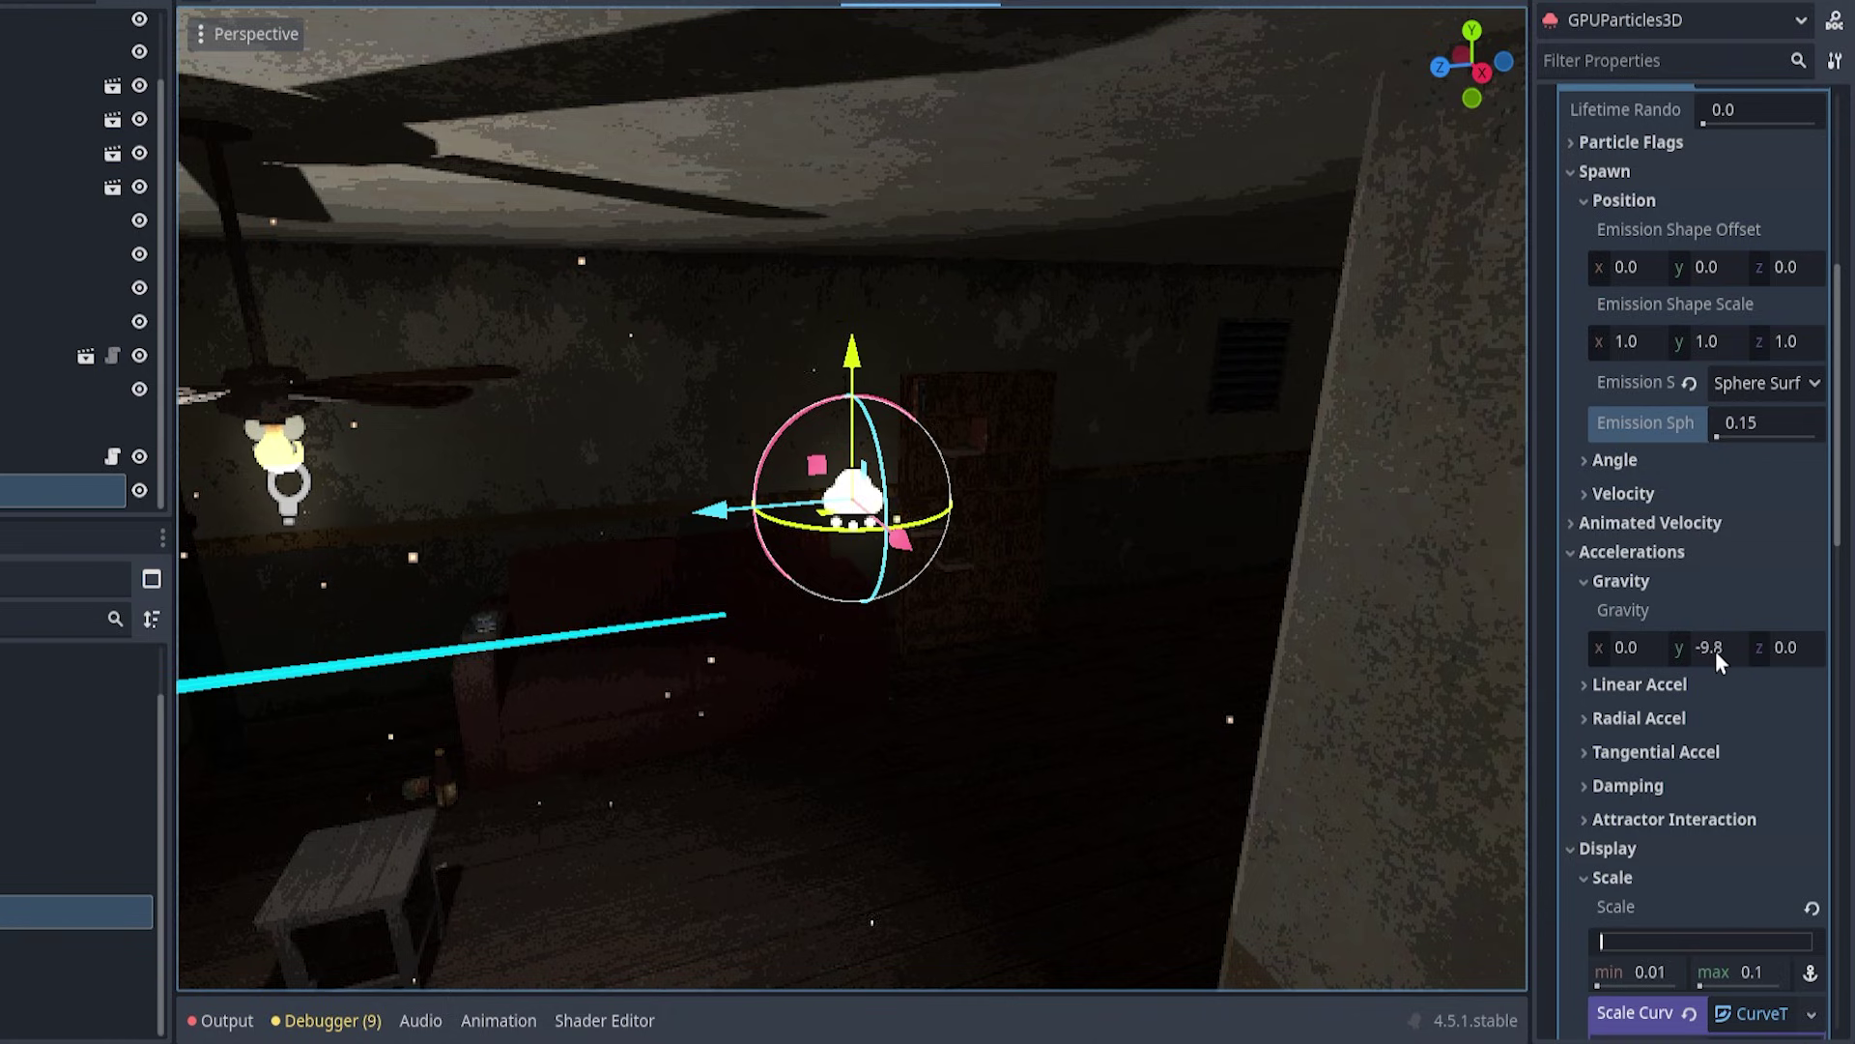
{"action": "left_click_drag", "start_coordinate": [1714, 651], "coordinate": [1730, 647]}
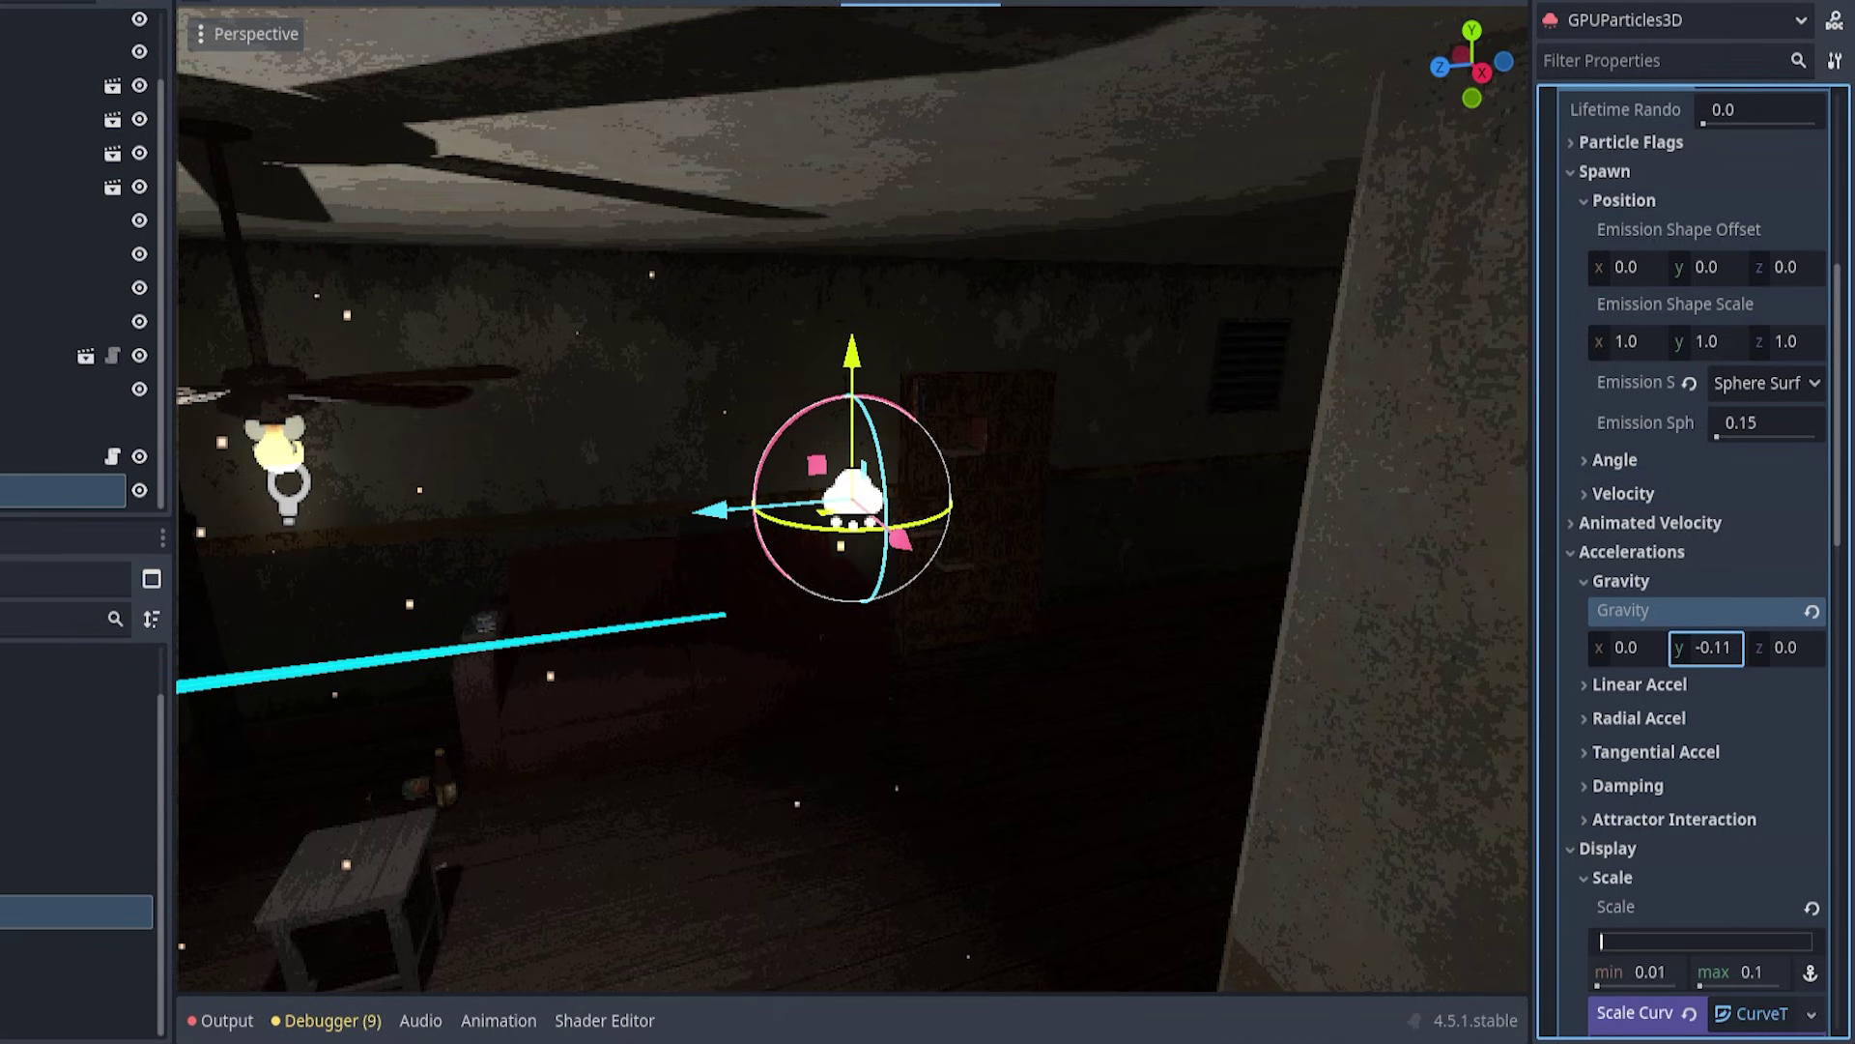
{"action": "scroll", "coordinate": [987, 624], "scroll_direction": "up", "scroll_amount": 5}
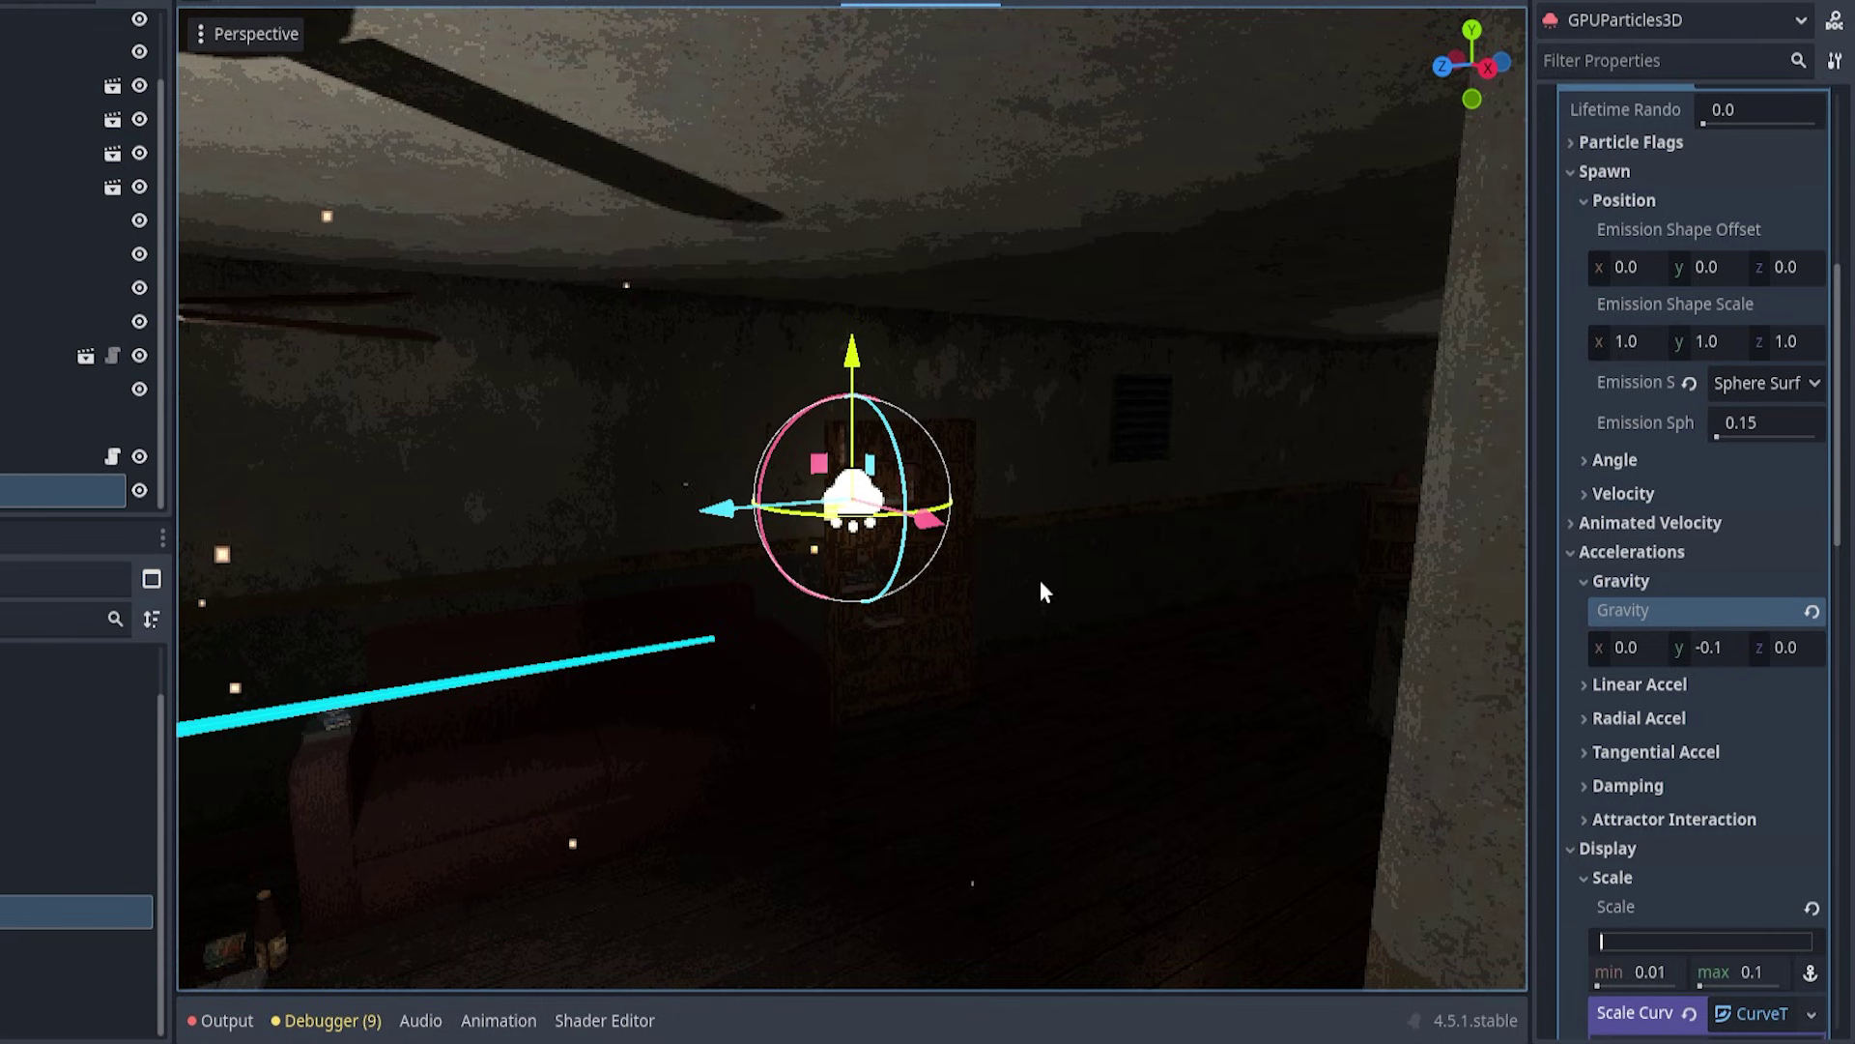
{"action": "middle_click_drag", "start_coordinate": [817, 553], "coordinate": [1040, 659]}
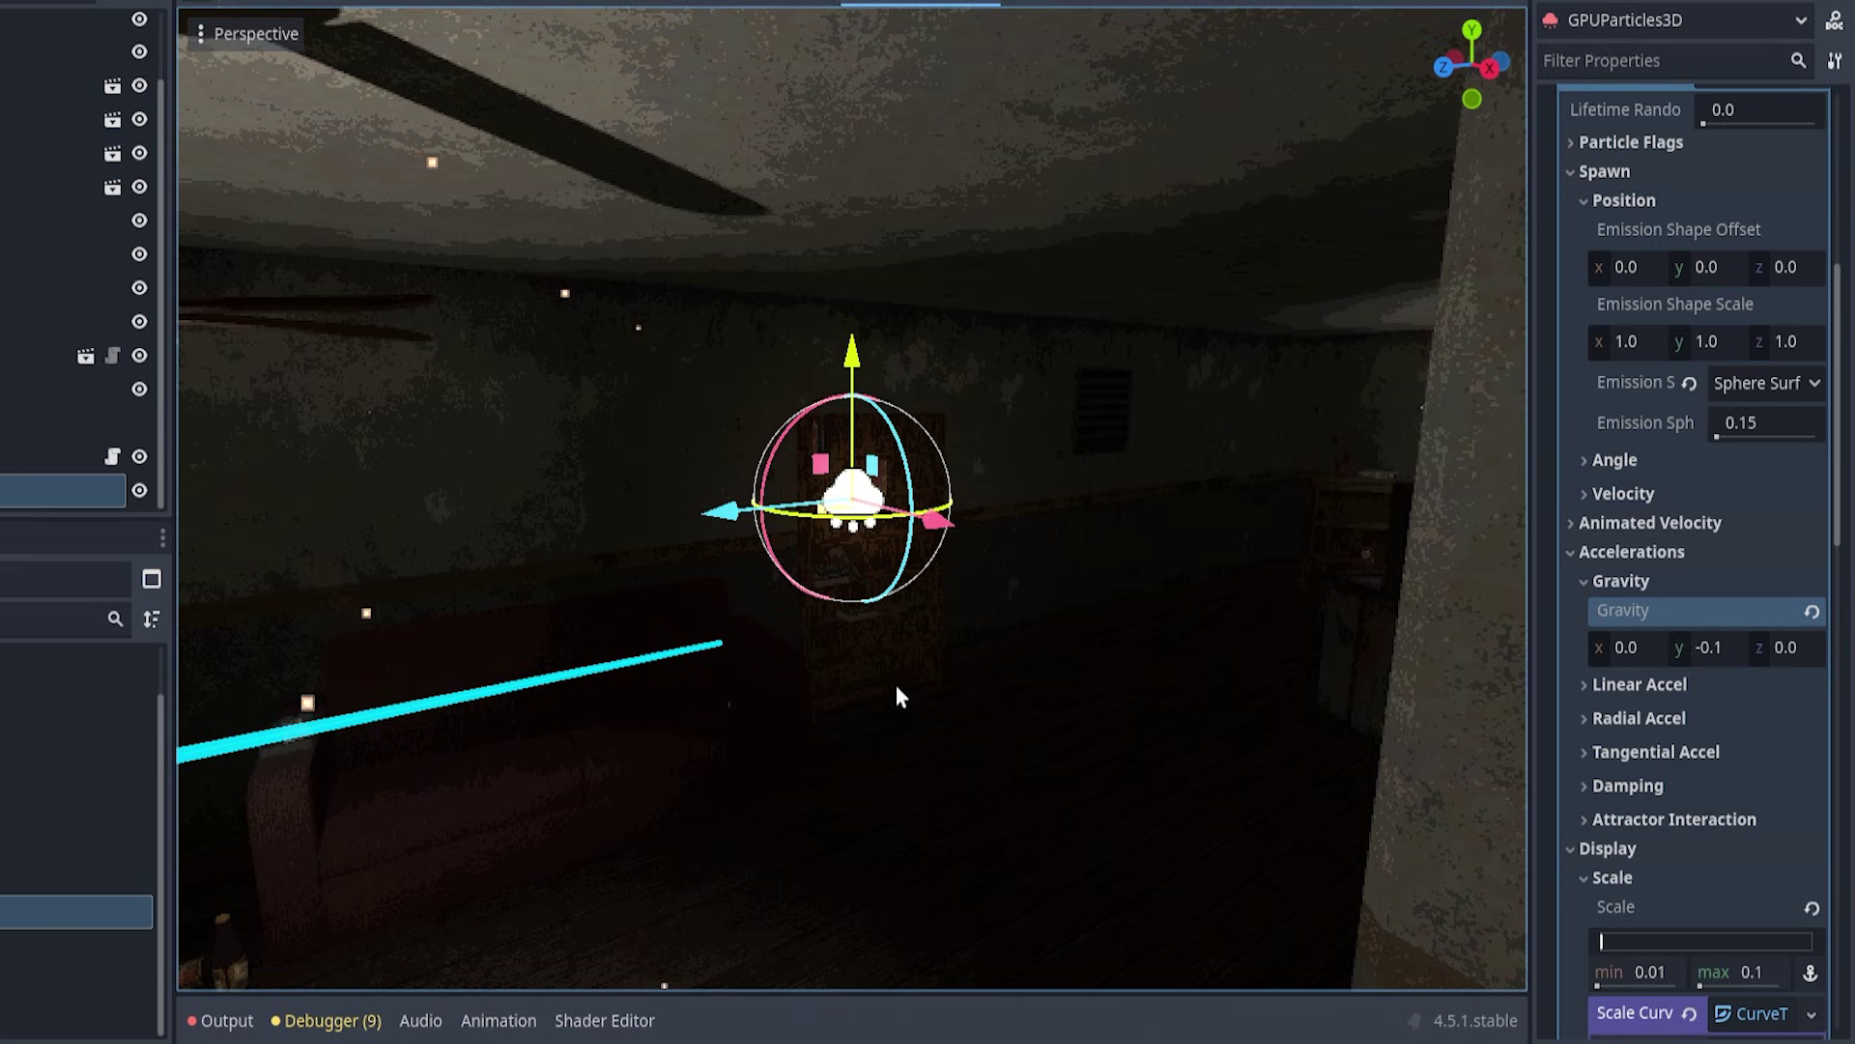
Step: Expand Radial Accel and drag its maximum up to about 21
{"action": "left_click", "coordinate": [1633, 717]}
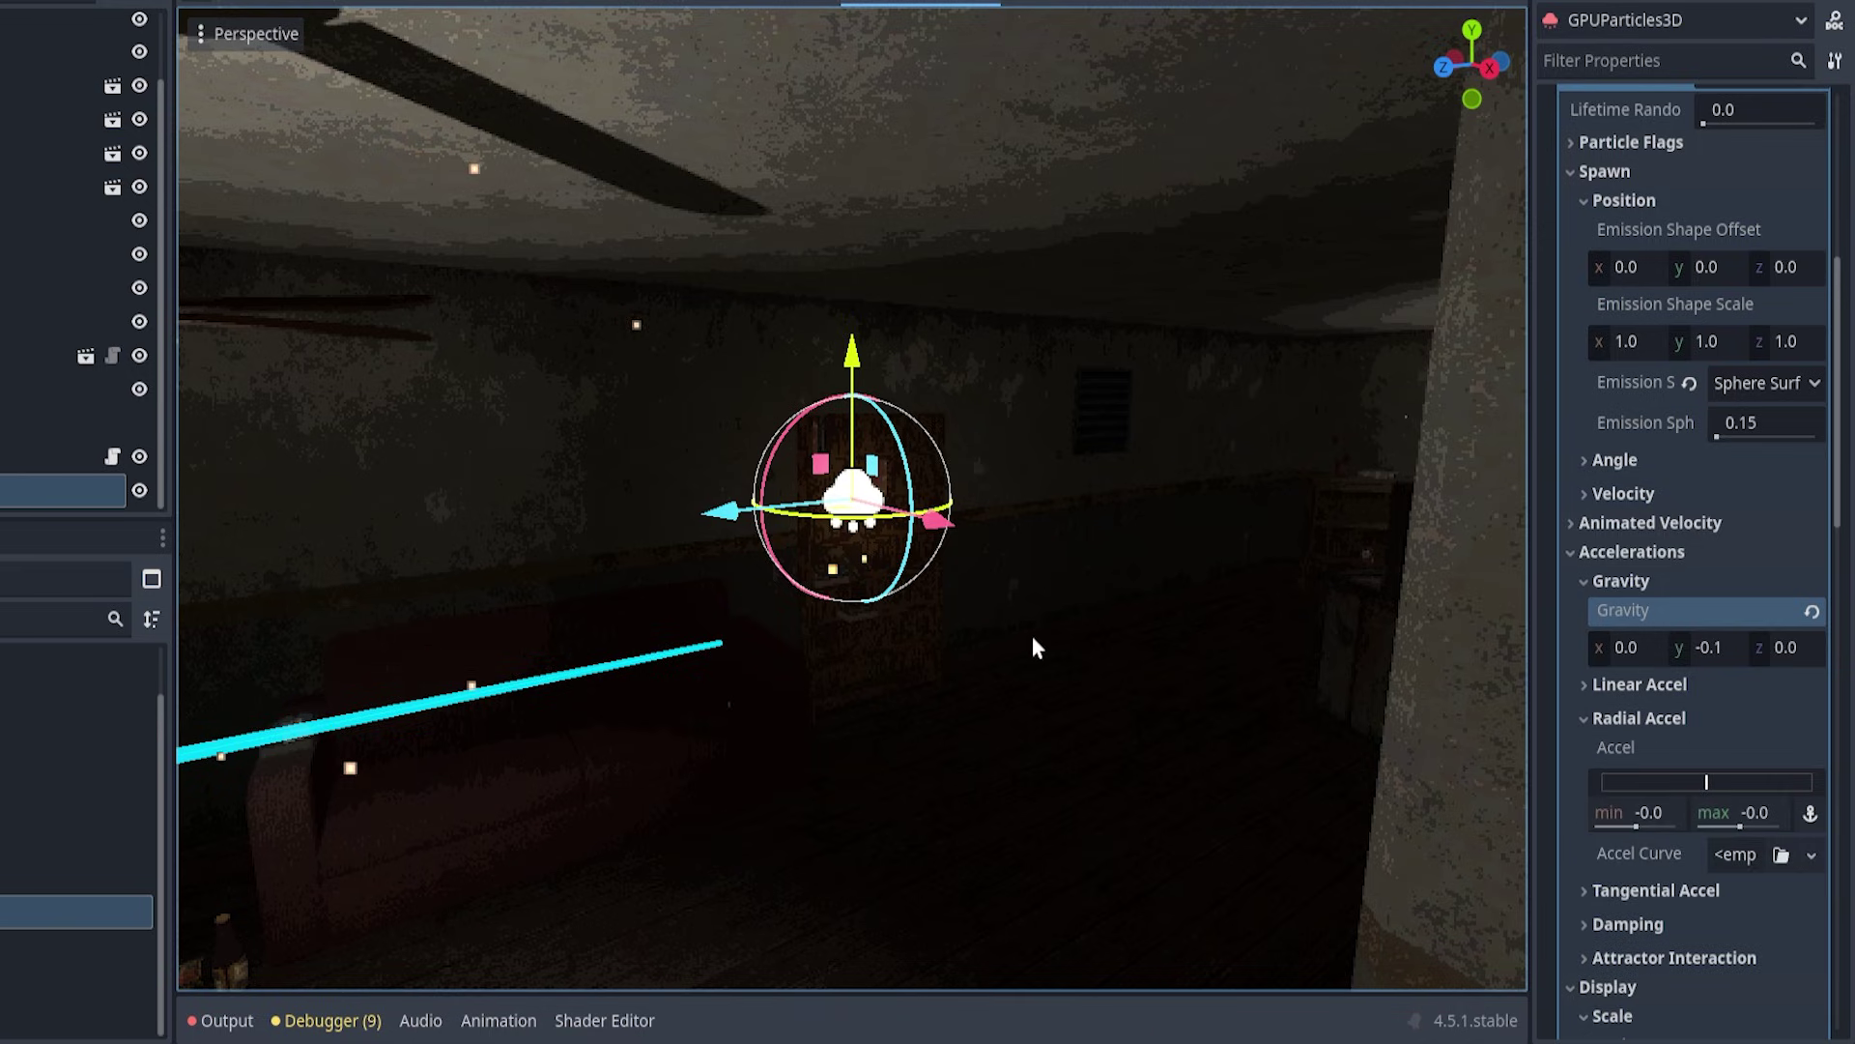
{"action": "middle_click_drag", "start_coordinate": [1033, 635], "coordinate": [947, 638]}
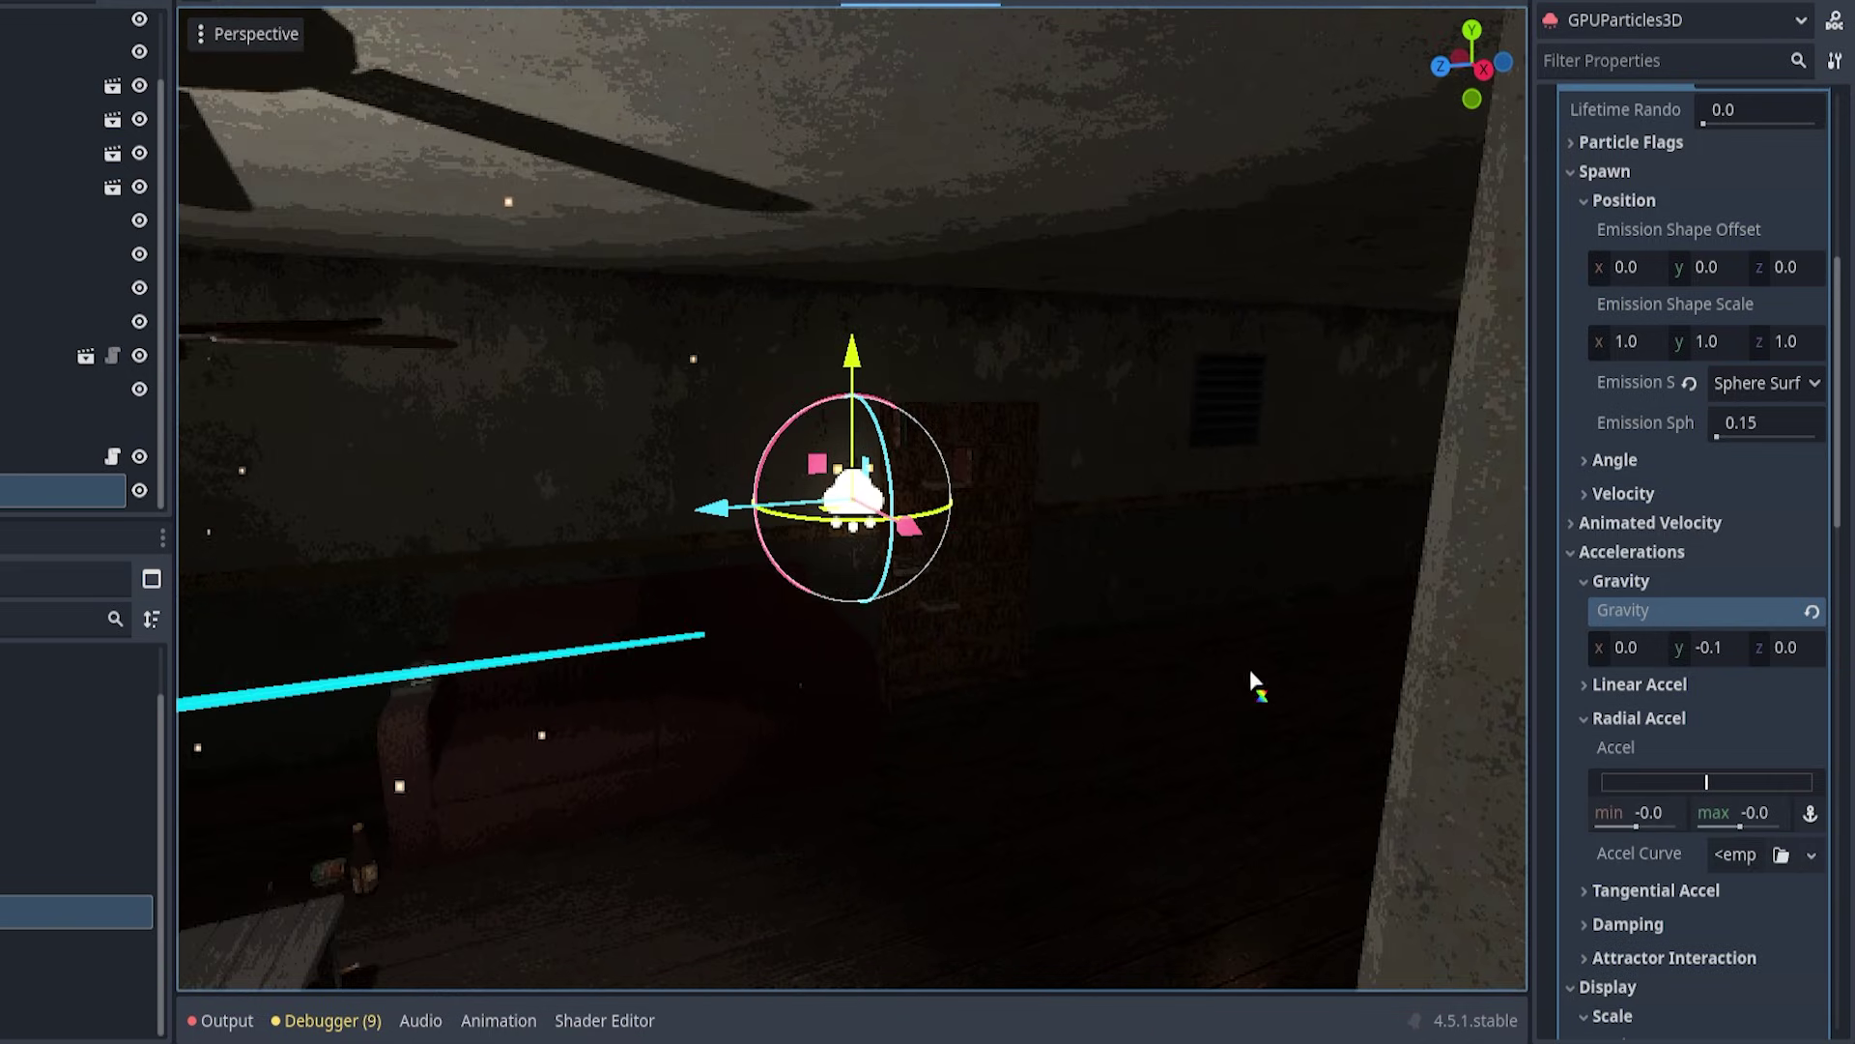
{"action": "middle_click_drag", "start_coordinate": [986, 709], "coordinate": [998, 708]}
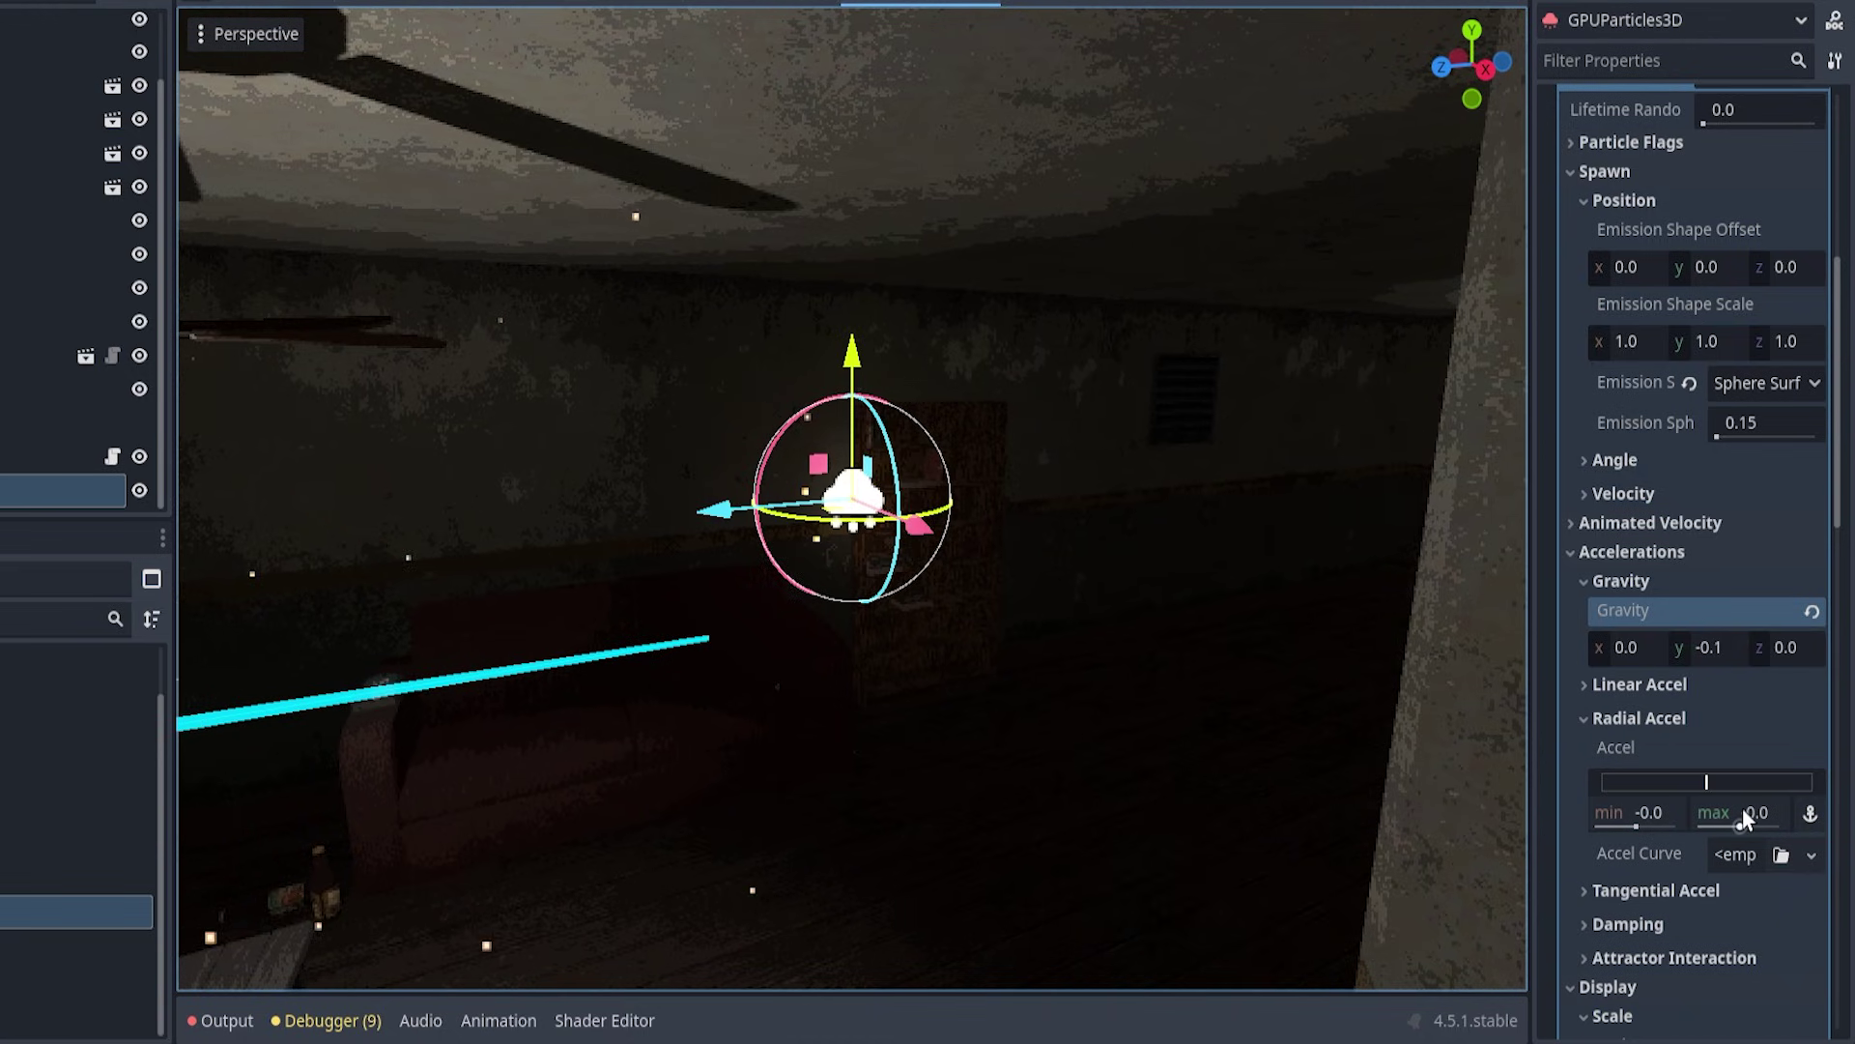
{"action": "mouse_move", "coordinate": [1752, 818]}
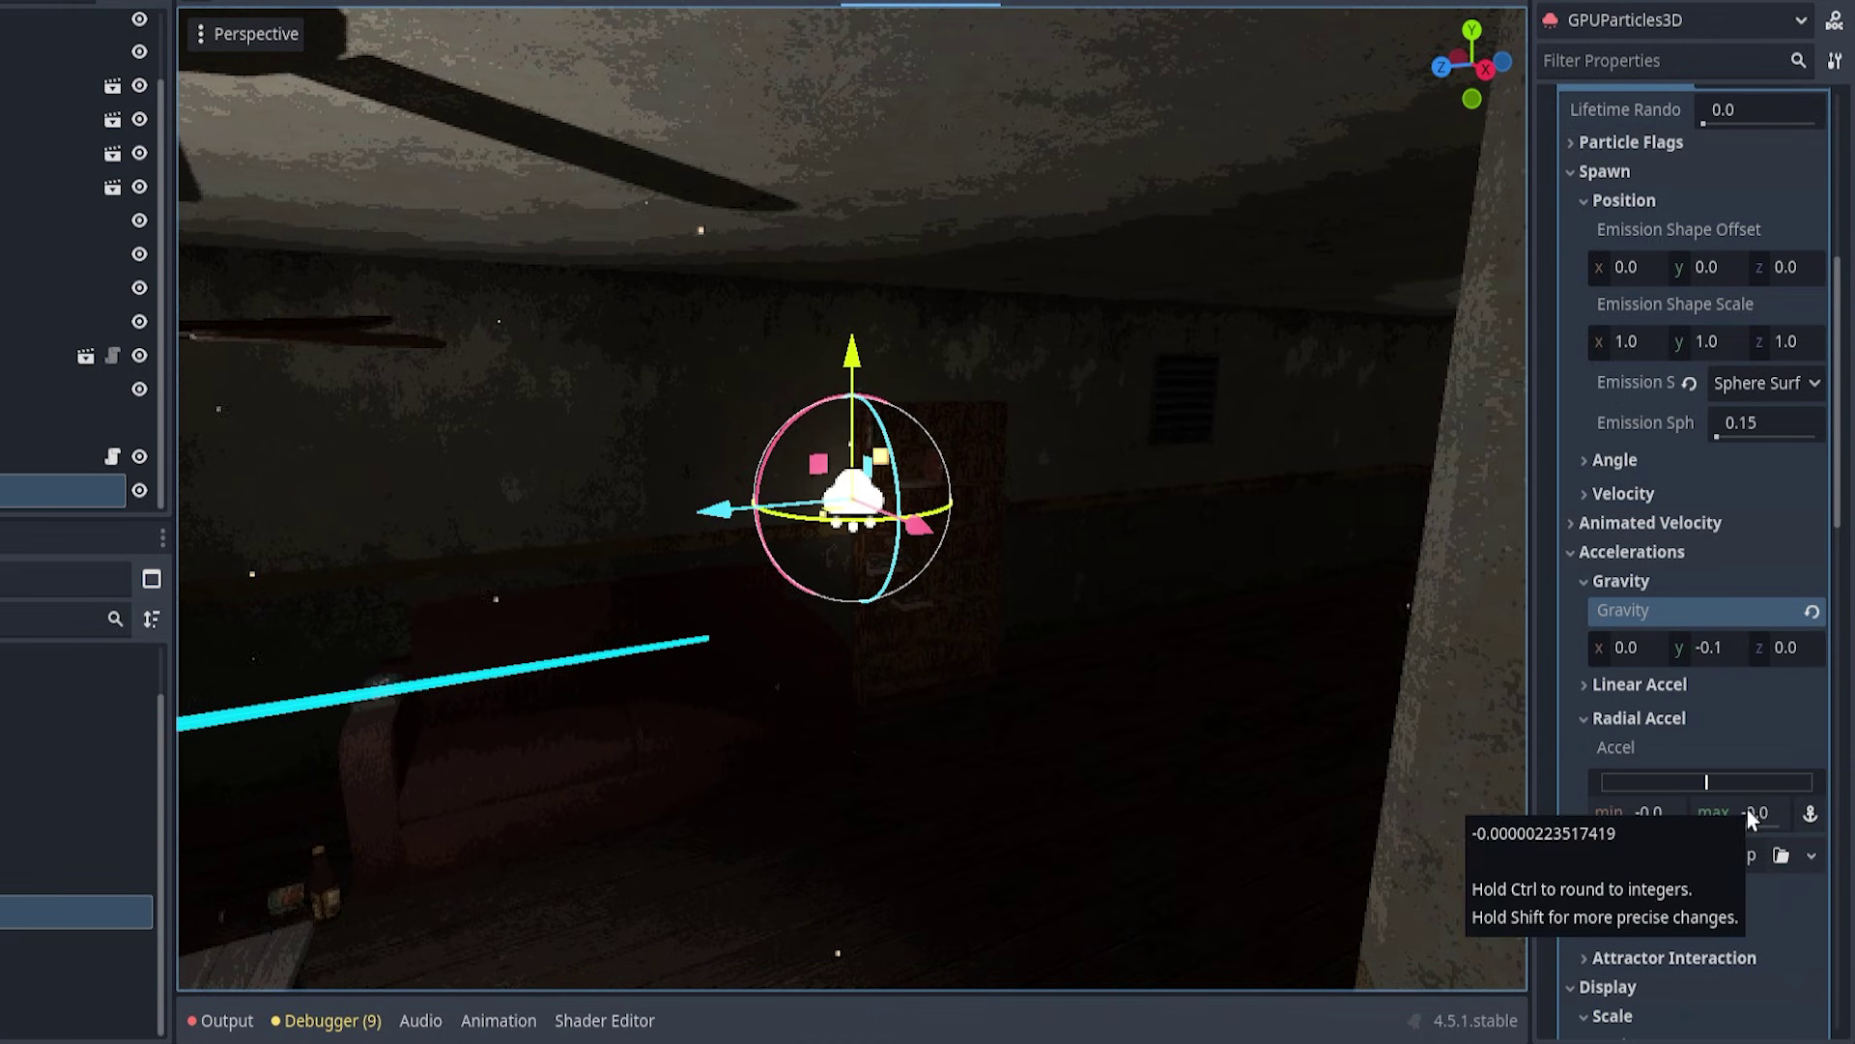
{"action": "middle_click_drag", "start_coordinate": [978, 681], "coordinate": [964, 680]}
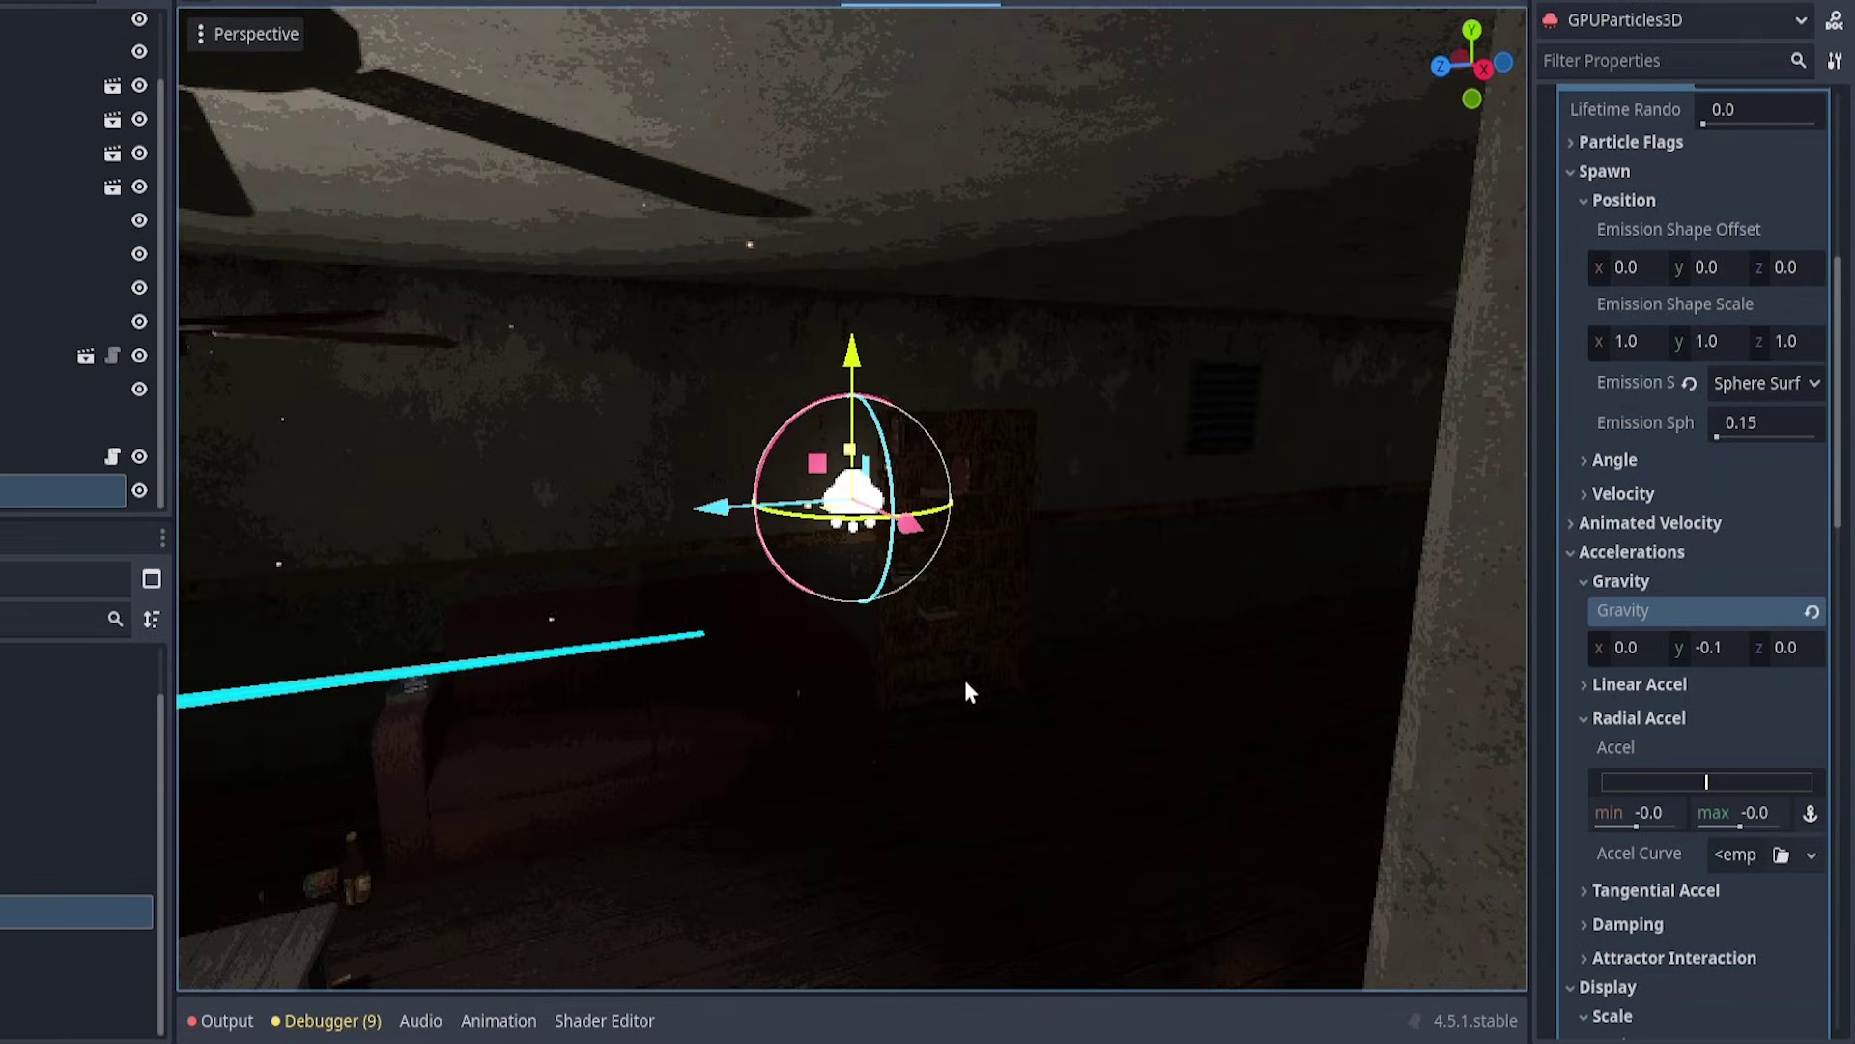
{"action": "left_click", "coordinate": [1752, 818]}
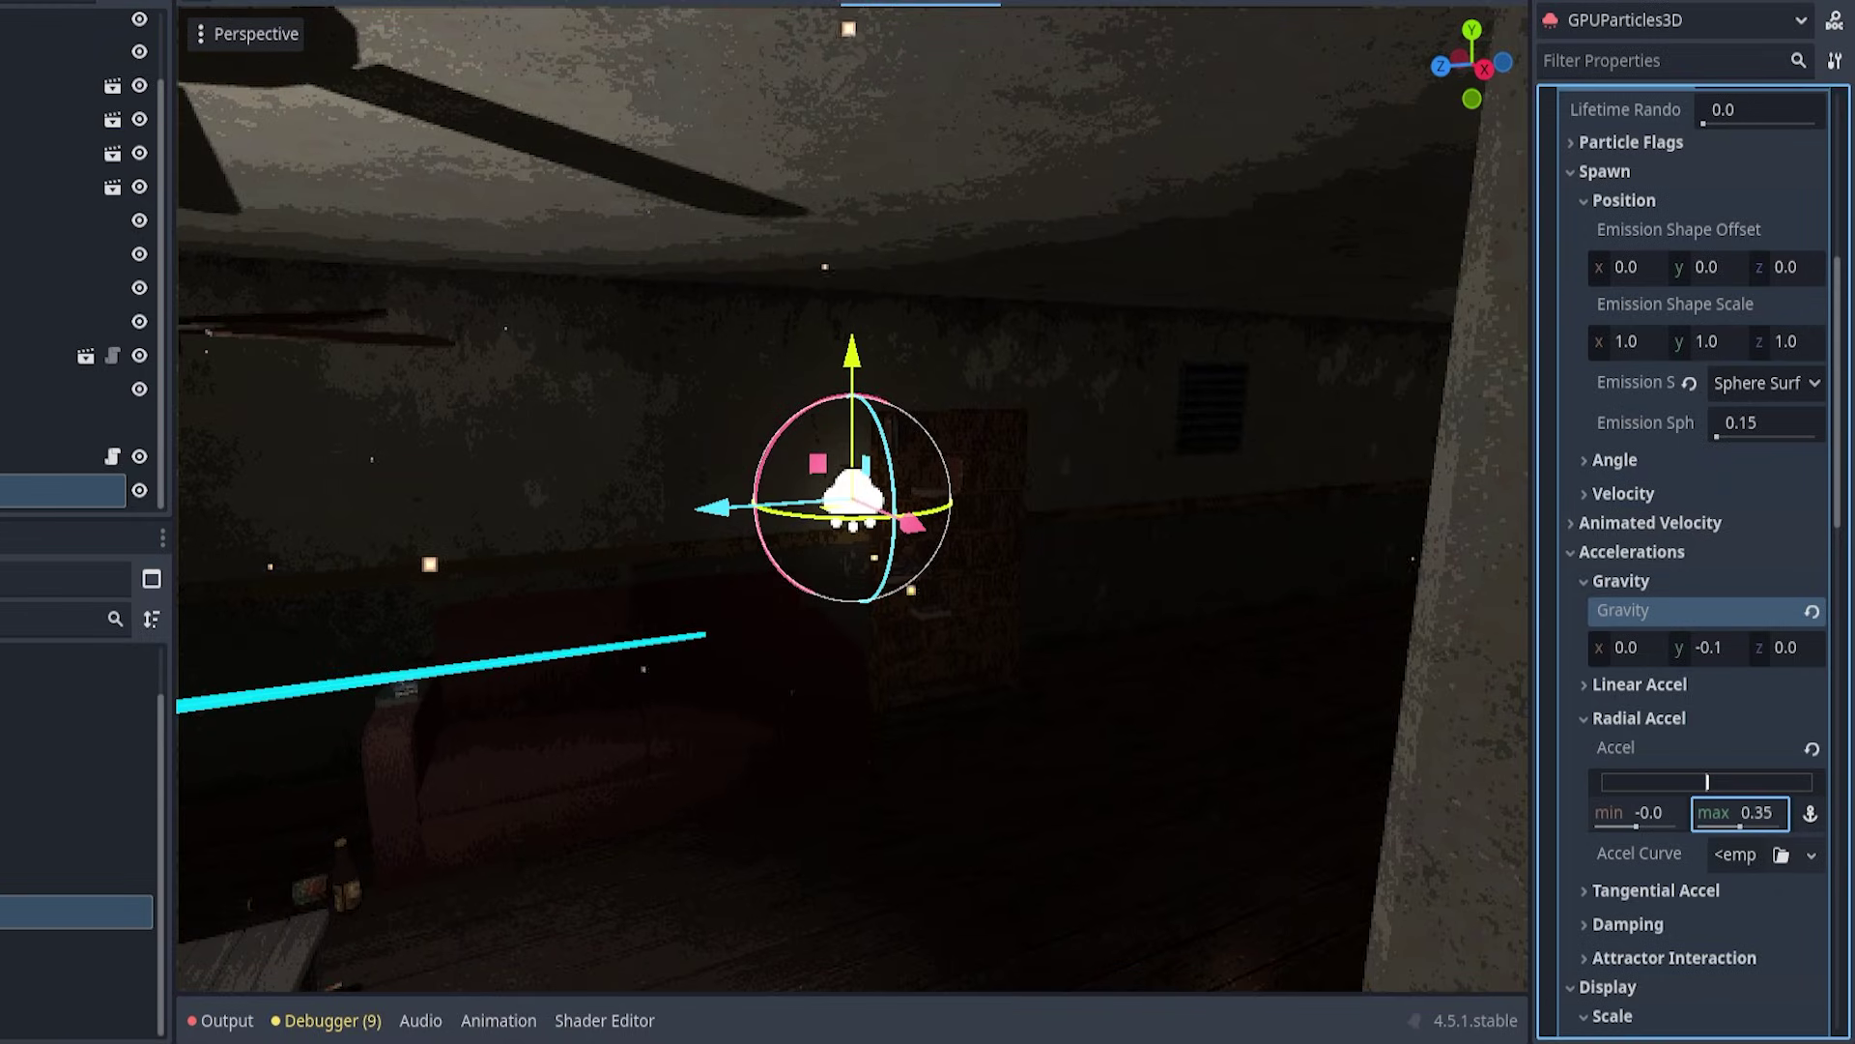
{"action": "left_click_drag", "start_coordinate": [1752, 818], "coordinate": [1778, 817]}
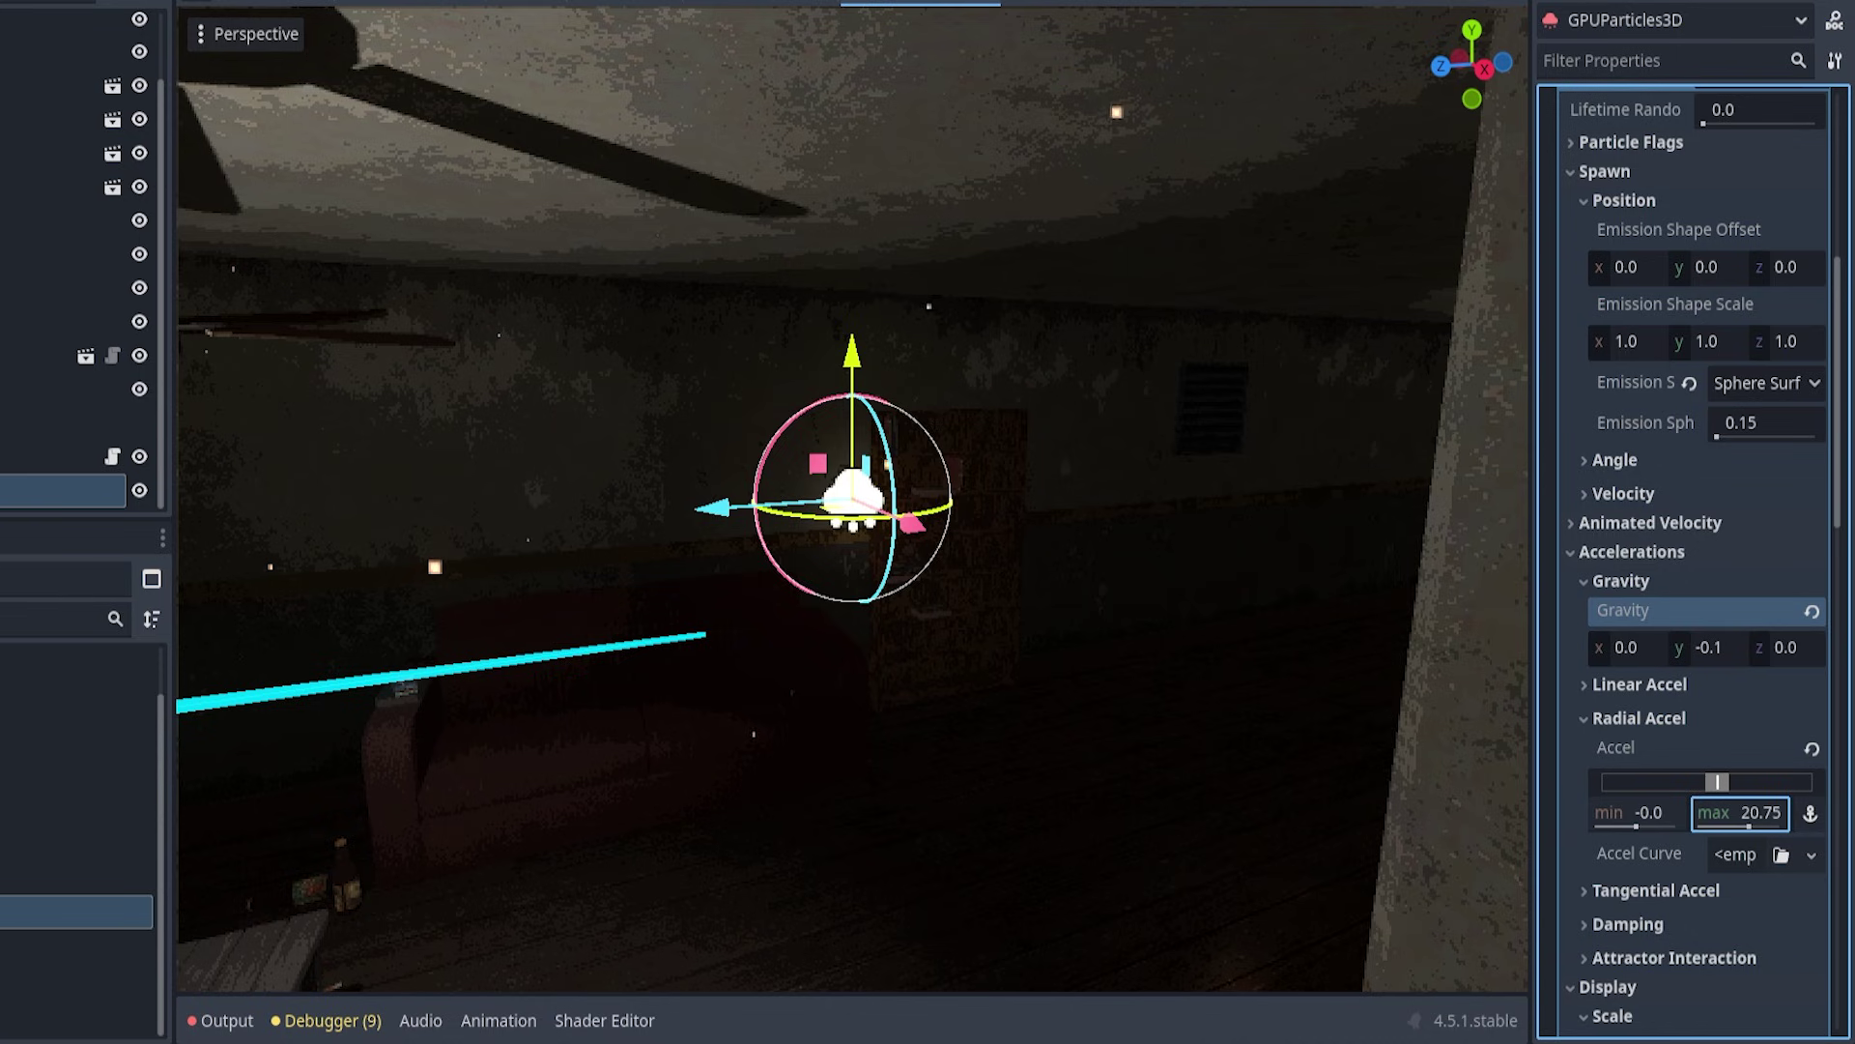
Step: Bring the maximum radial acceleration down to 0.45
{"action": "mouse_move", "coordinate": [829, 671]}
{"action": "middle_mouse_down"}
{"action": "mouse_move", "coordinate": [1085, 671]}
{"action": "mouse_move", "coordinate": [857, 692]}
{"action": "middle_mouse_up"}
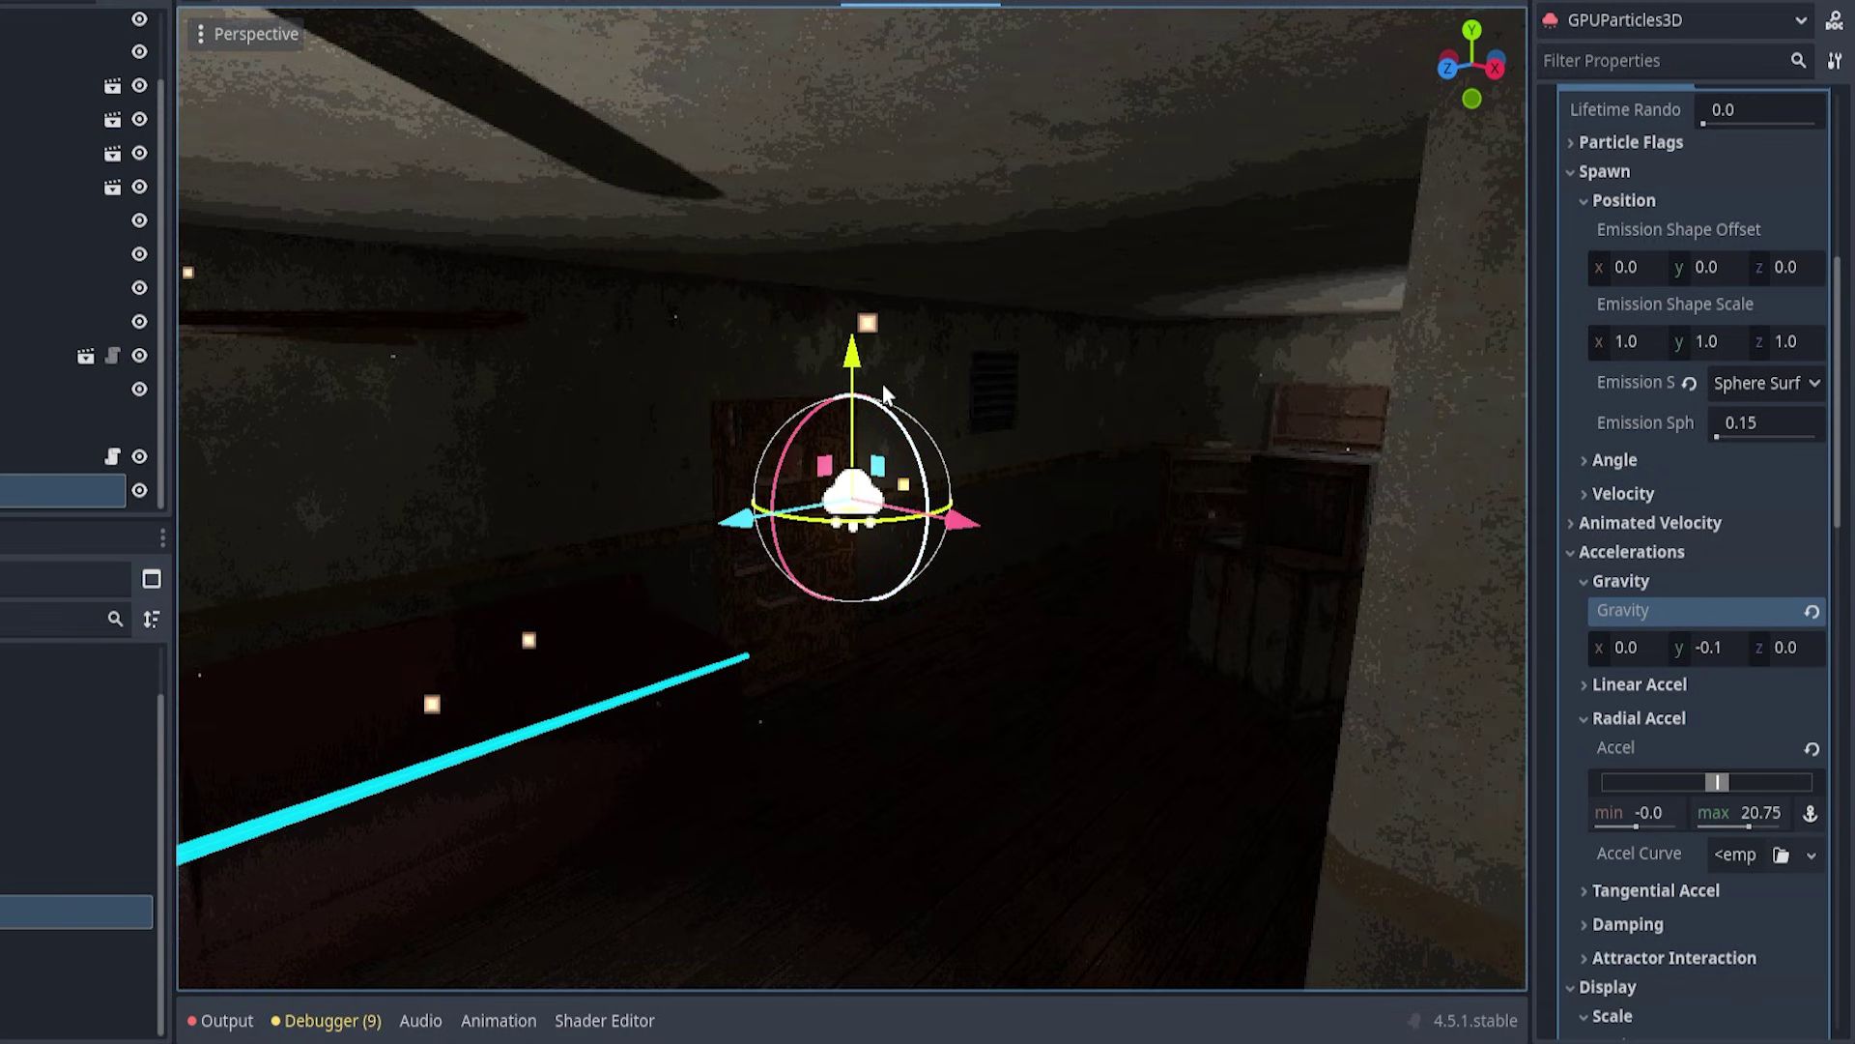
{"action": "middle_click_drag", "start_coordinate": [882, 385], "coordinate": [973, 535]}
{"action": "left_click_drag", "start_coordinate": [1778, 810], "coordinate": [1686, 810]}
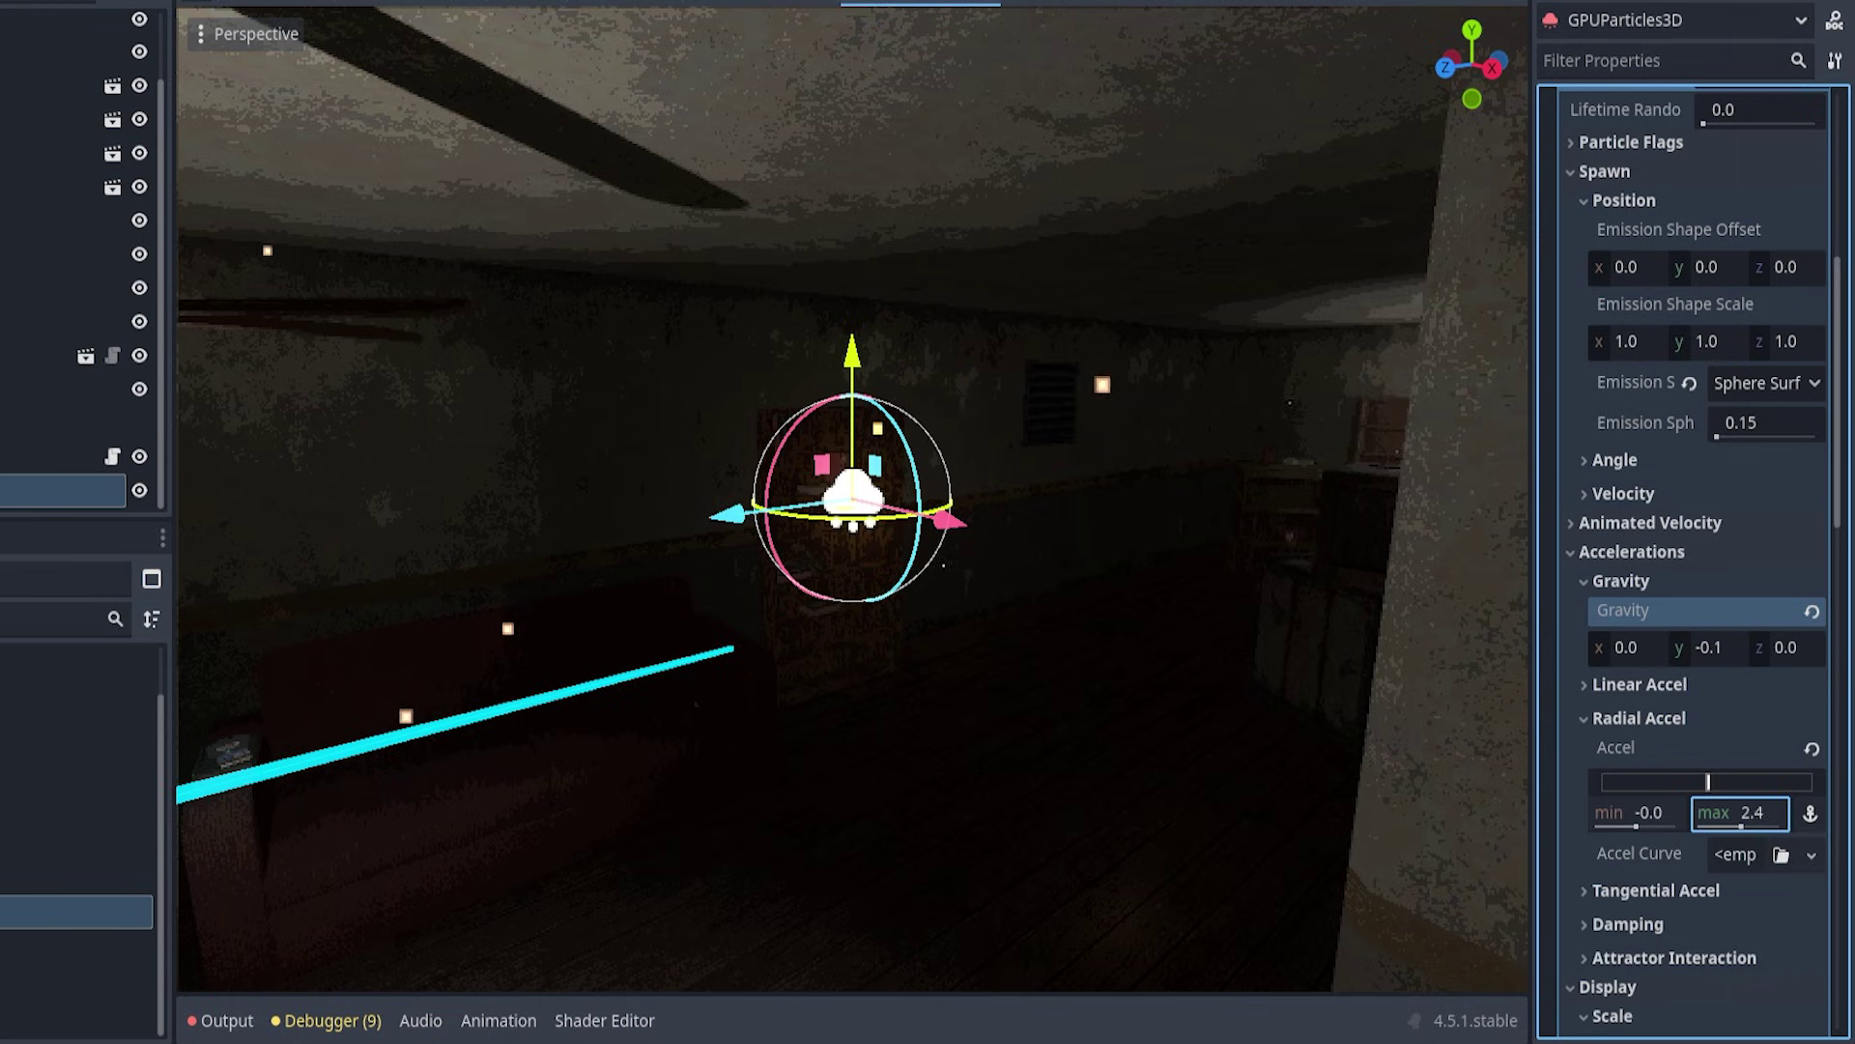
{"action": "type", "text": "0.4"}
{"action": "key", "text": "Return"}
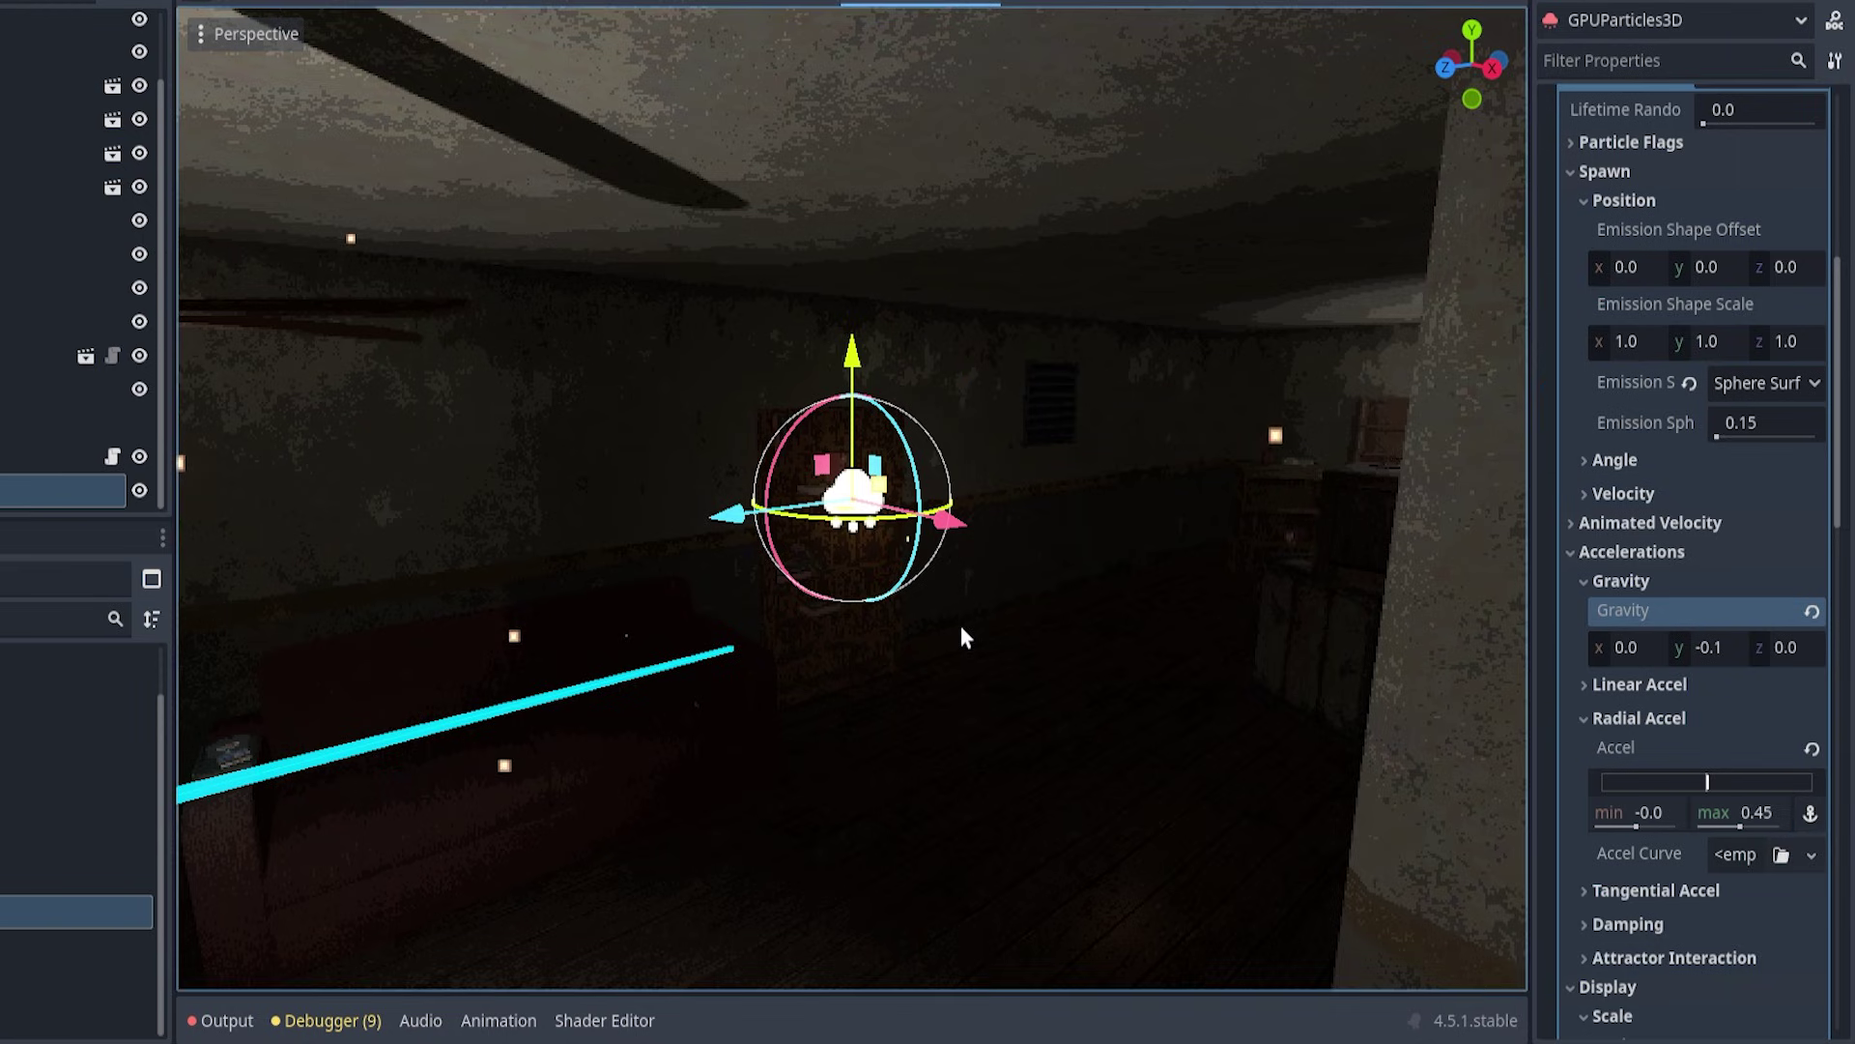
{"action": "middle_click_drag", "start_coordinate": [960, 624], "coordinate": [1034, 420]}
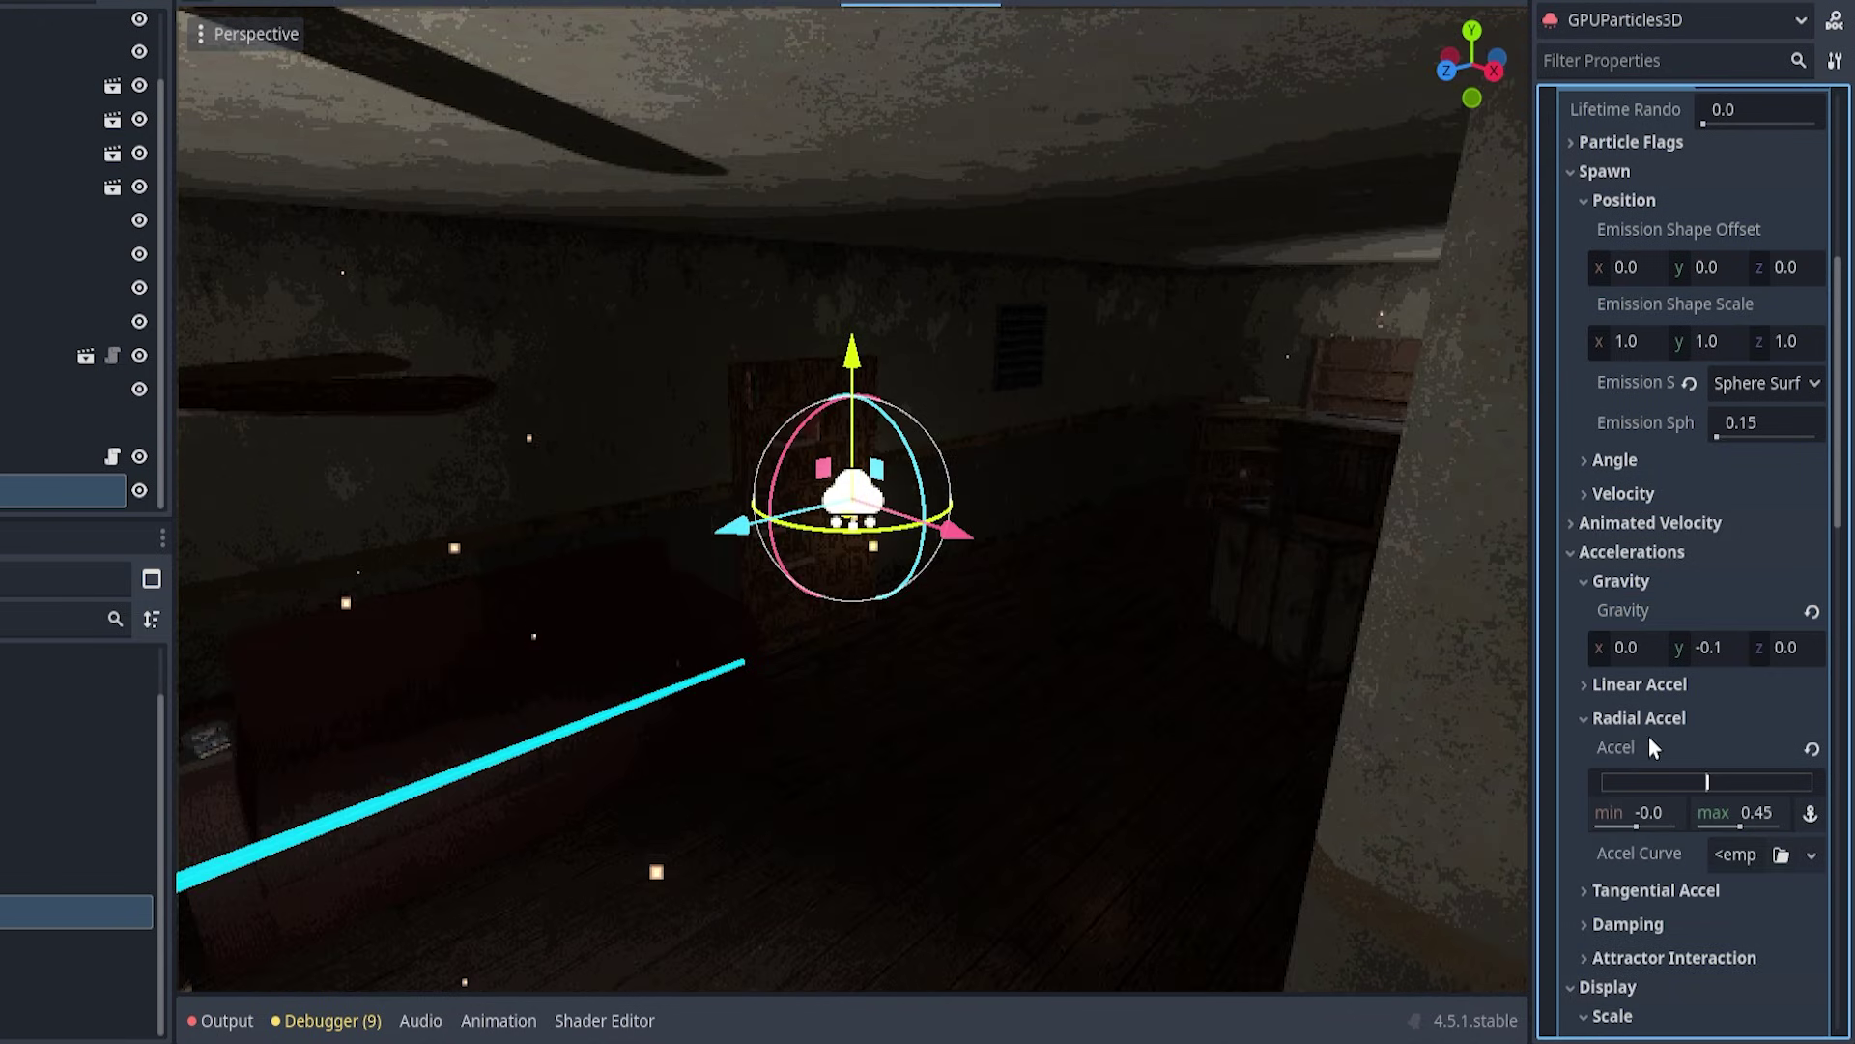
Step: Test a higher maximum Linear Accel, then leave it at 0 and collapse the section
{"action": "left_click", "coordinate": [1623, 719]}
{"action": "left_click", "coordinate": [1641, 685]}
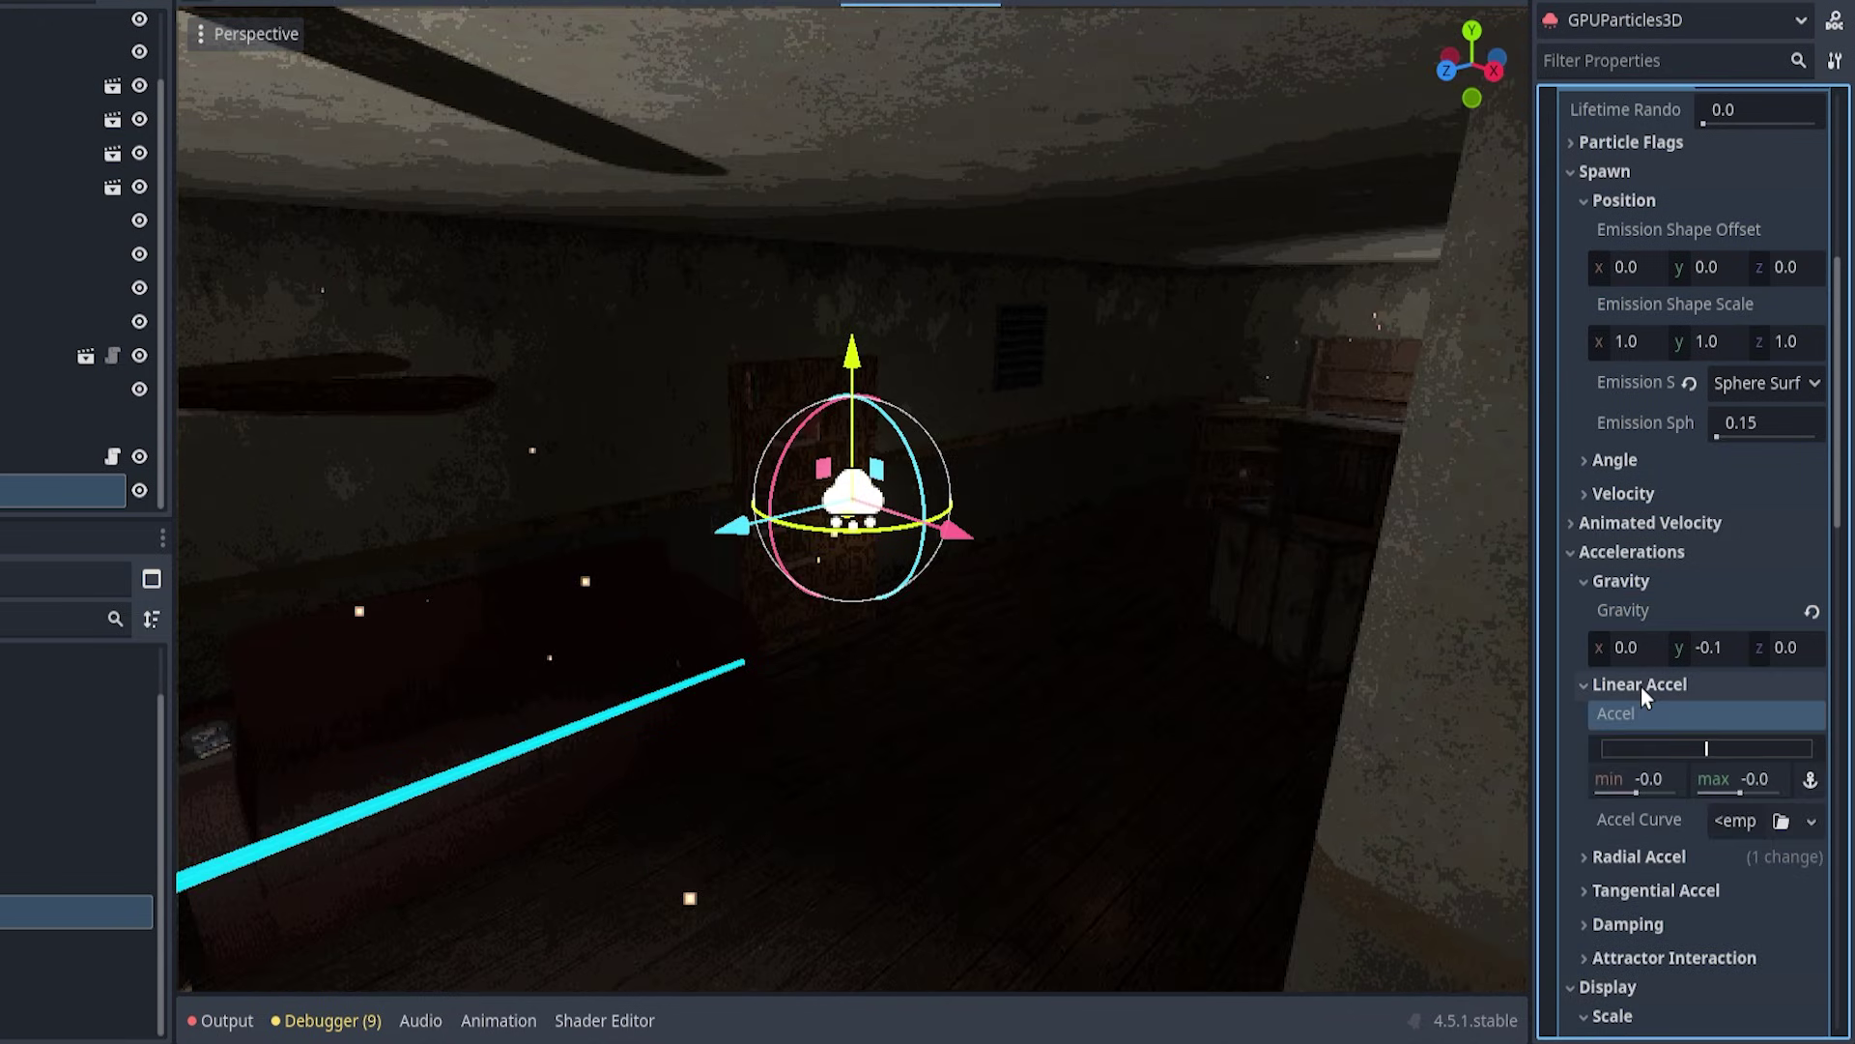
{"action": "middle_click_drag", "start_coordinate": [971, 630], "coordinate": [851, 609]}
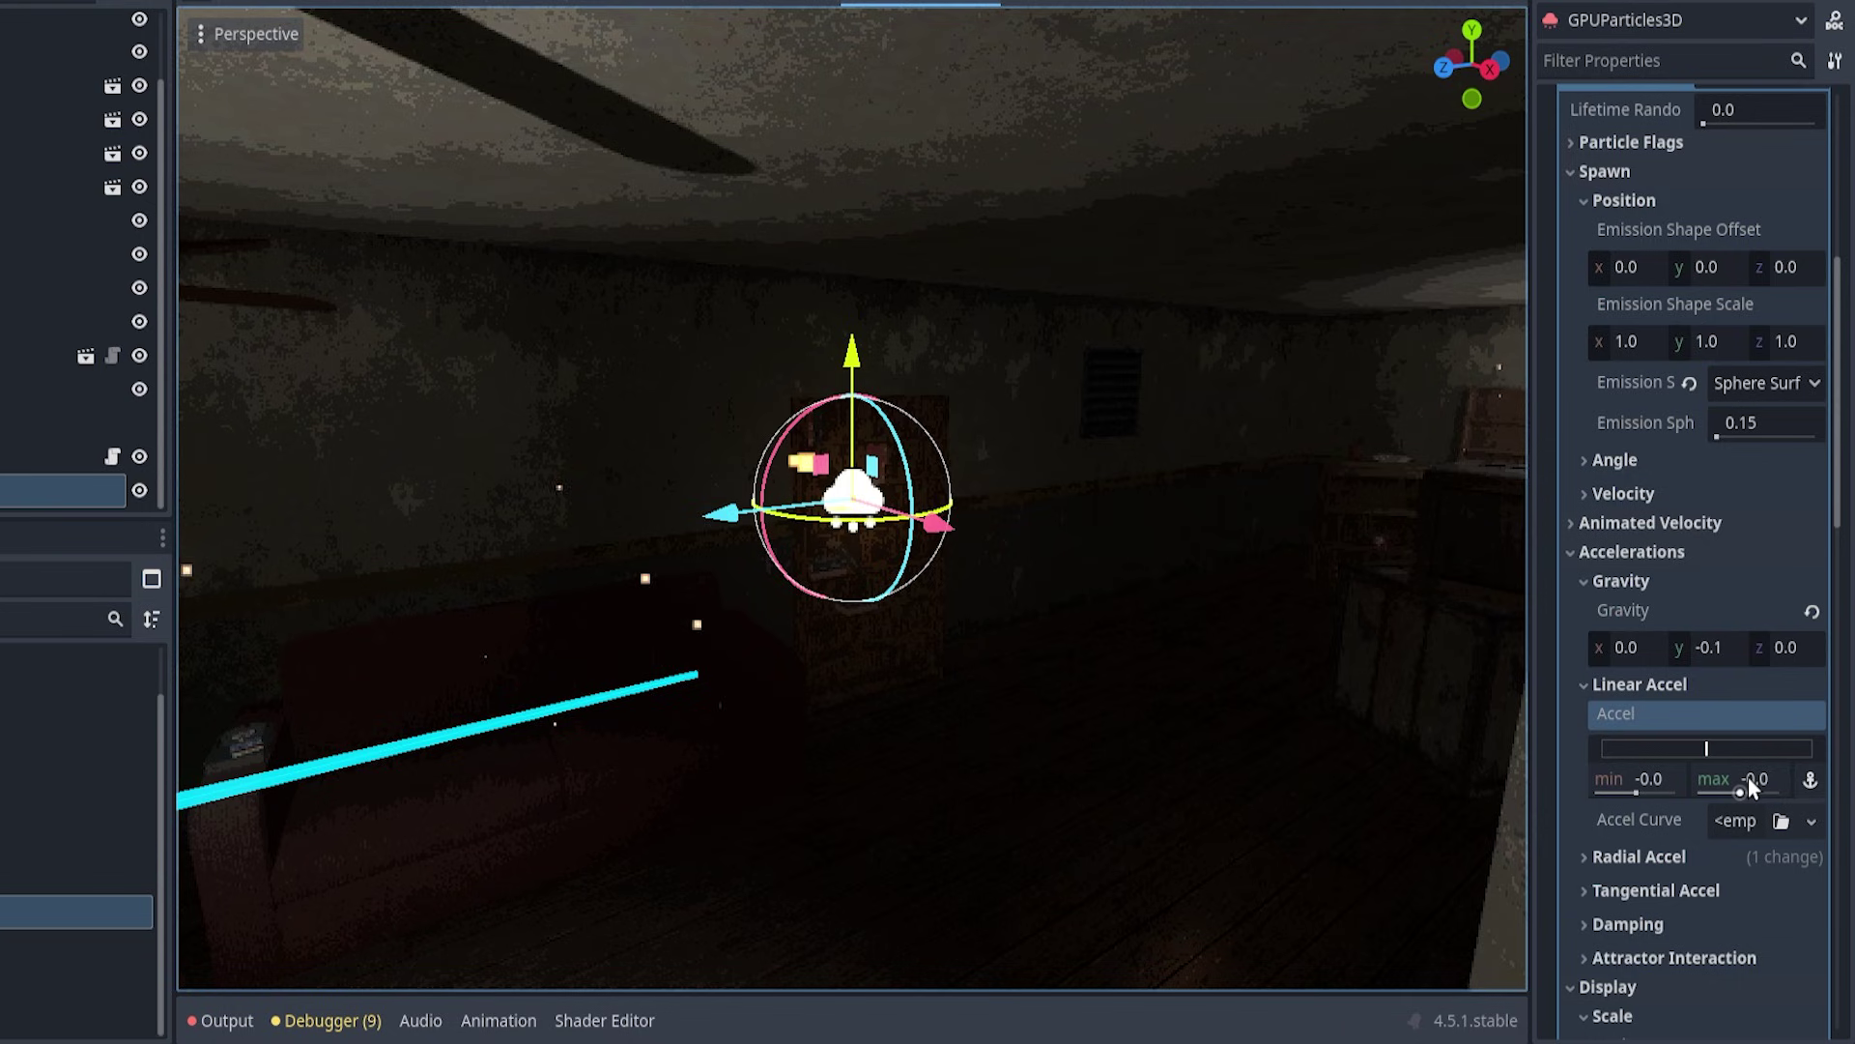
{"action": "left_click_drag", "start_coordinate": [1748, 779], "coordinate": [1808, 779]}
{"action": "scroll", "coordinate": [1025, 690], "scroll_direction": "down", "scroll_amount": 3}
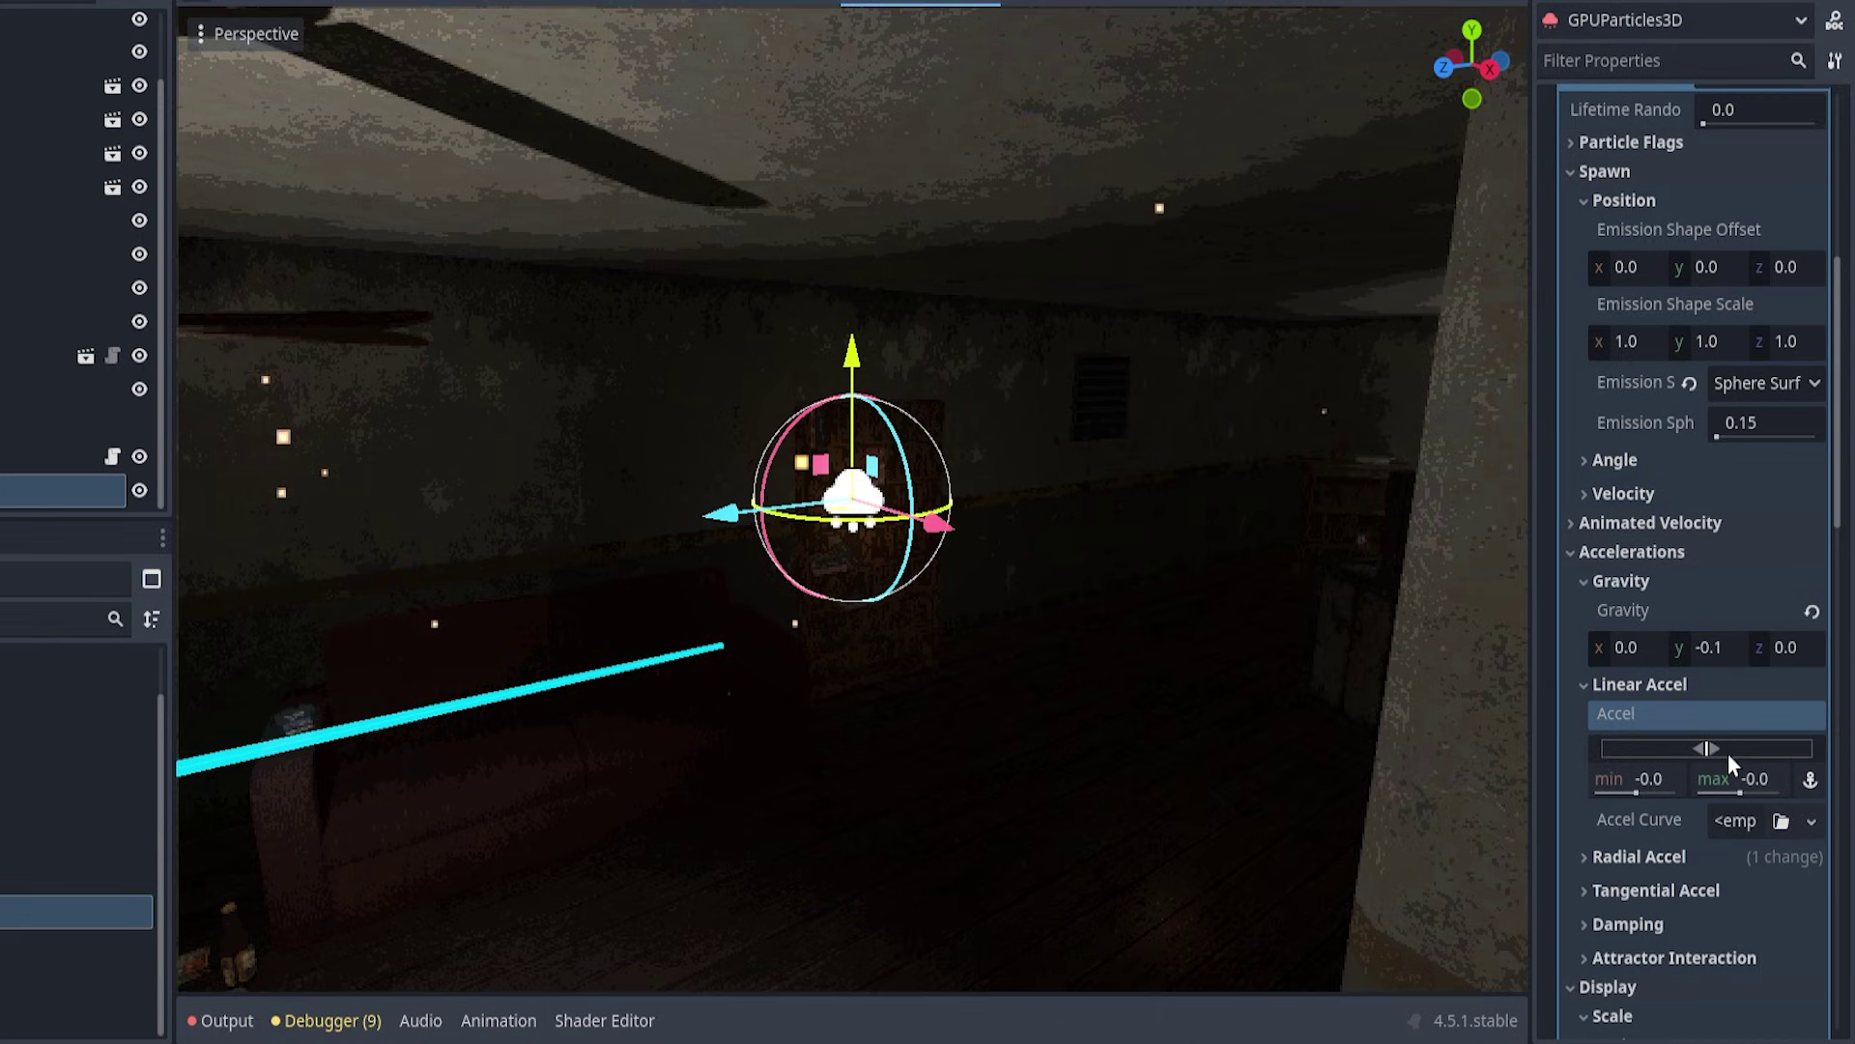
{"action": "left_click", "coordinate": [1606, 696]}
{"action": "scroll", "coordinate": [1707, 751], "scroll_direction": "down", "scroll_amount": 2}
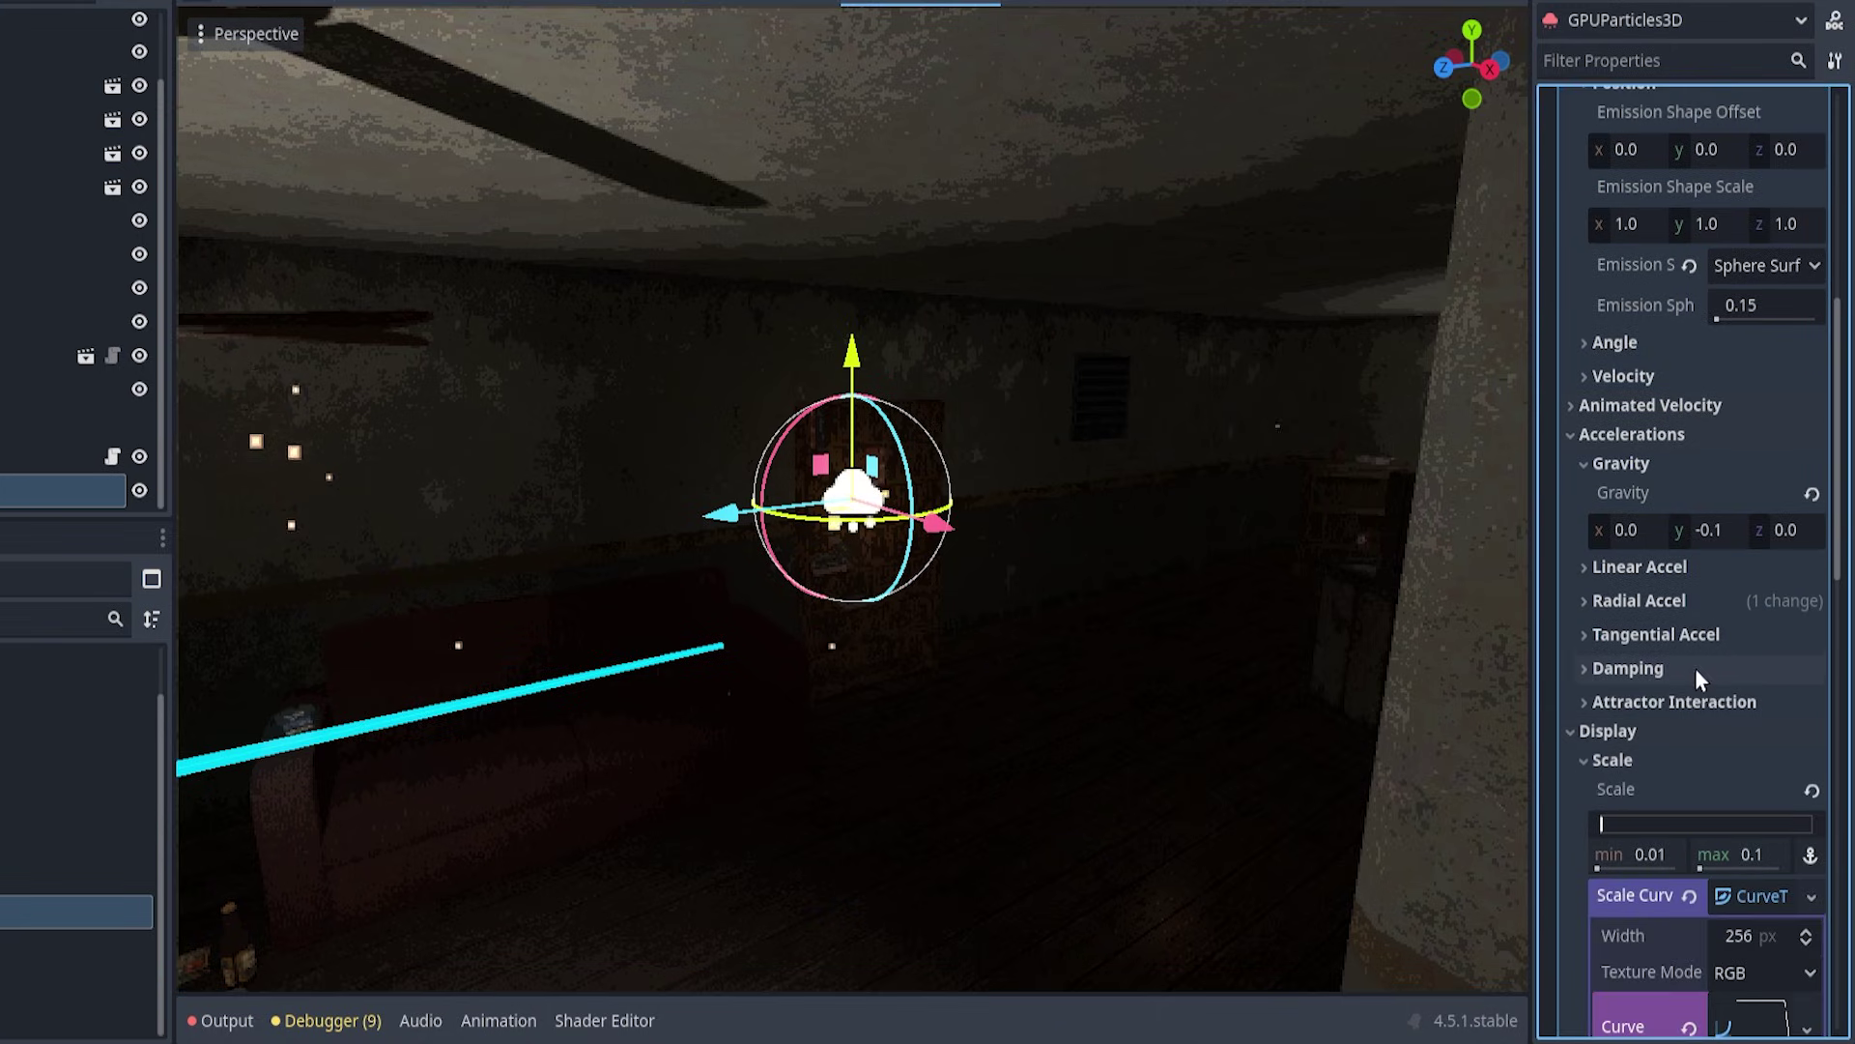
Step: Expand Tangential Accel and set its maximum to 0.2
{"action": "left_click", "coordinate": [1677, 636]}
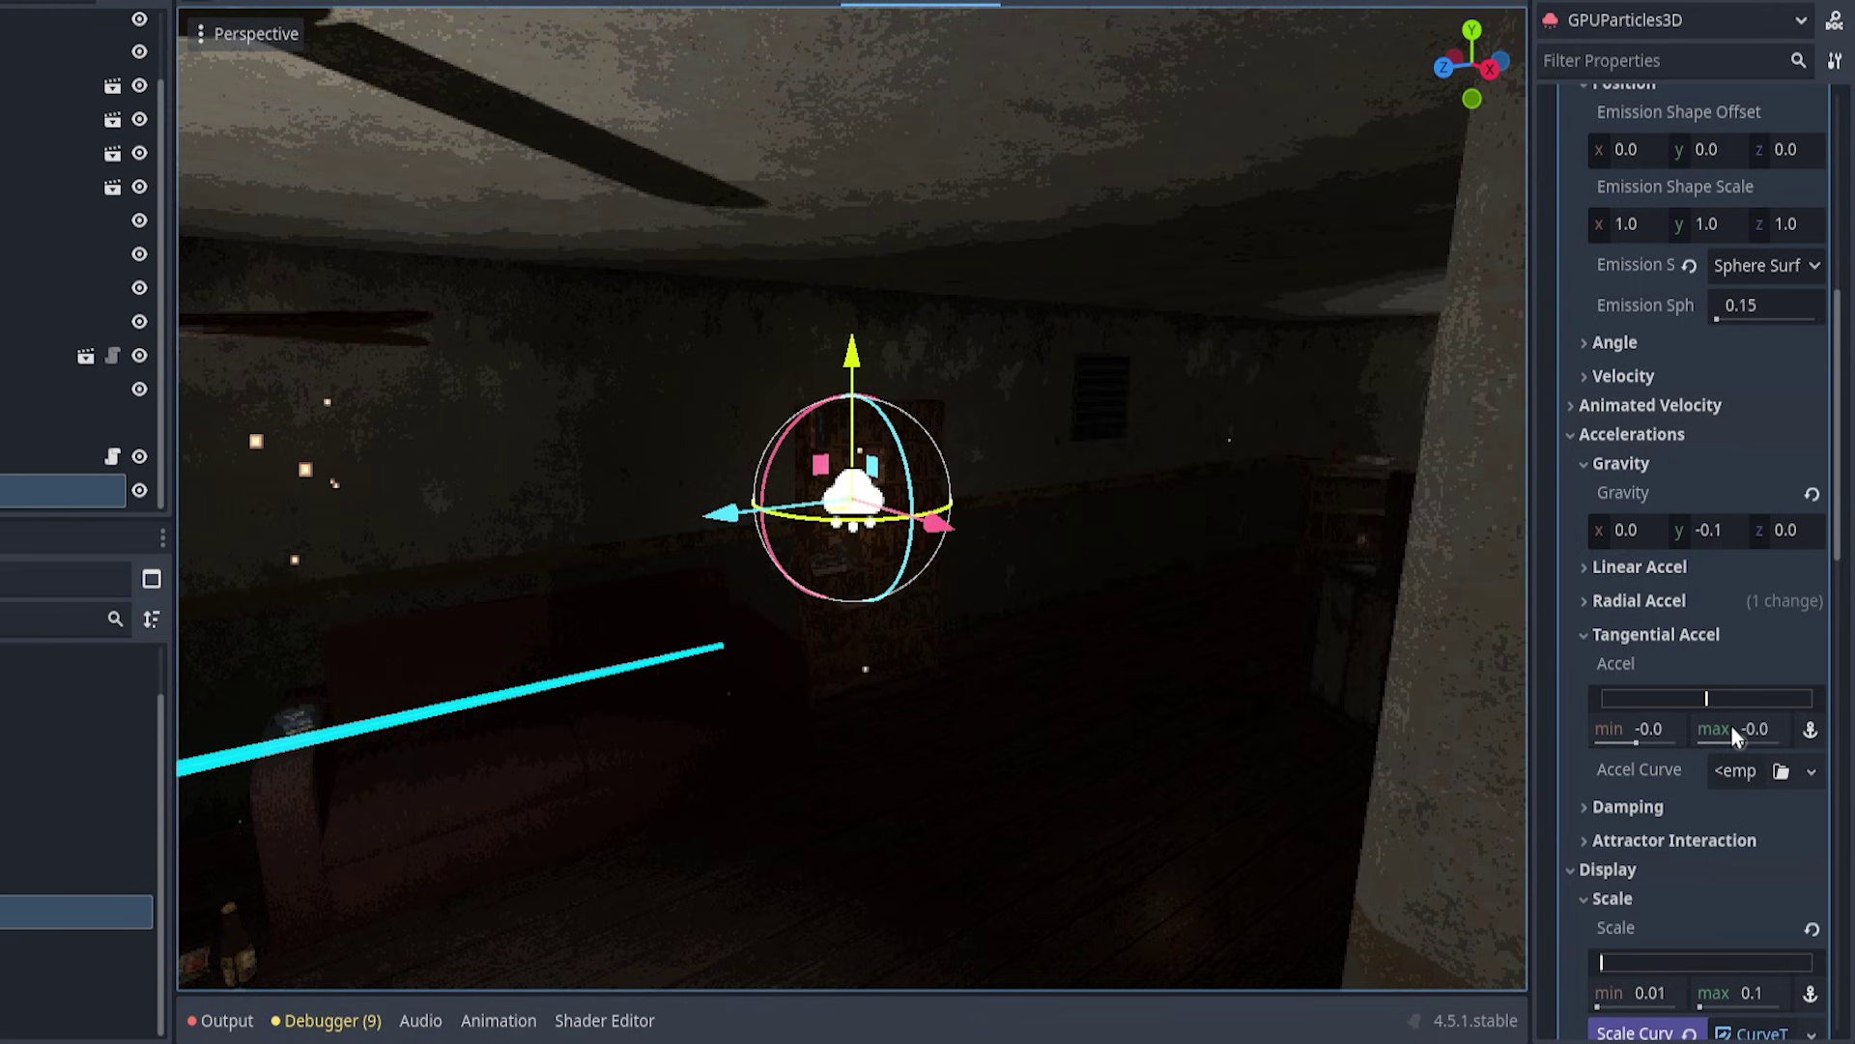
{"action": "left_click_drag", "start_coordinate": [1731, 725], "coordinate": [1768, 725]}
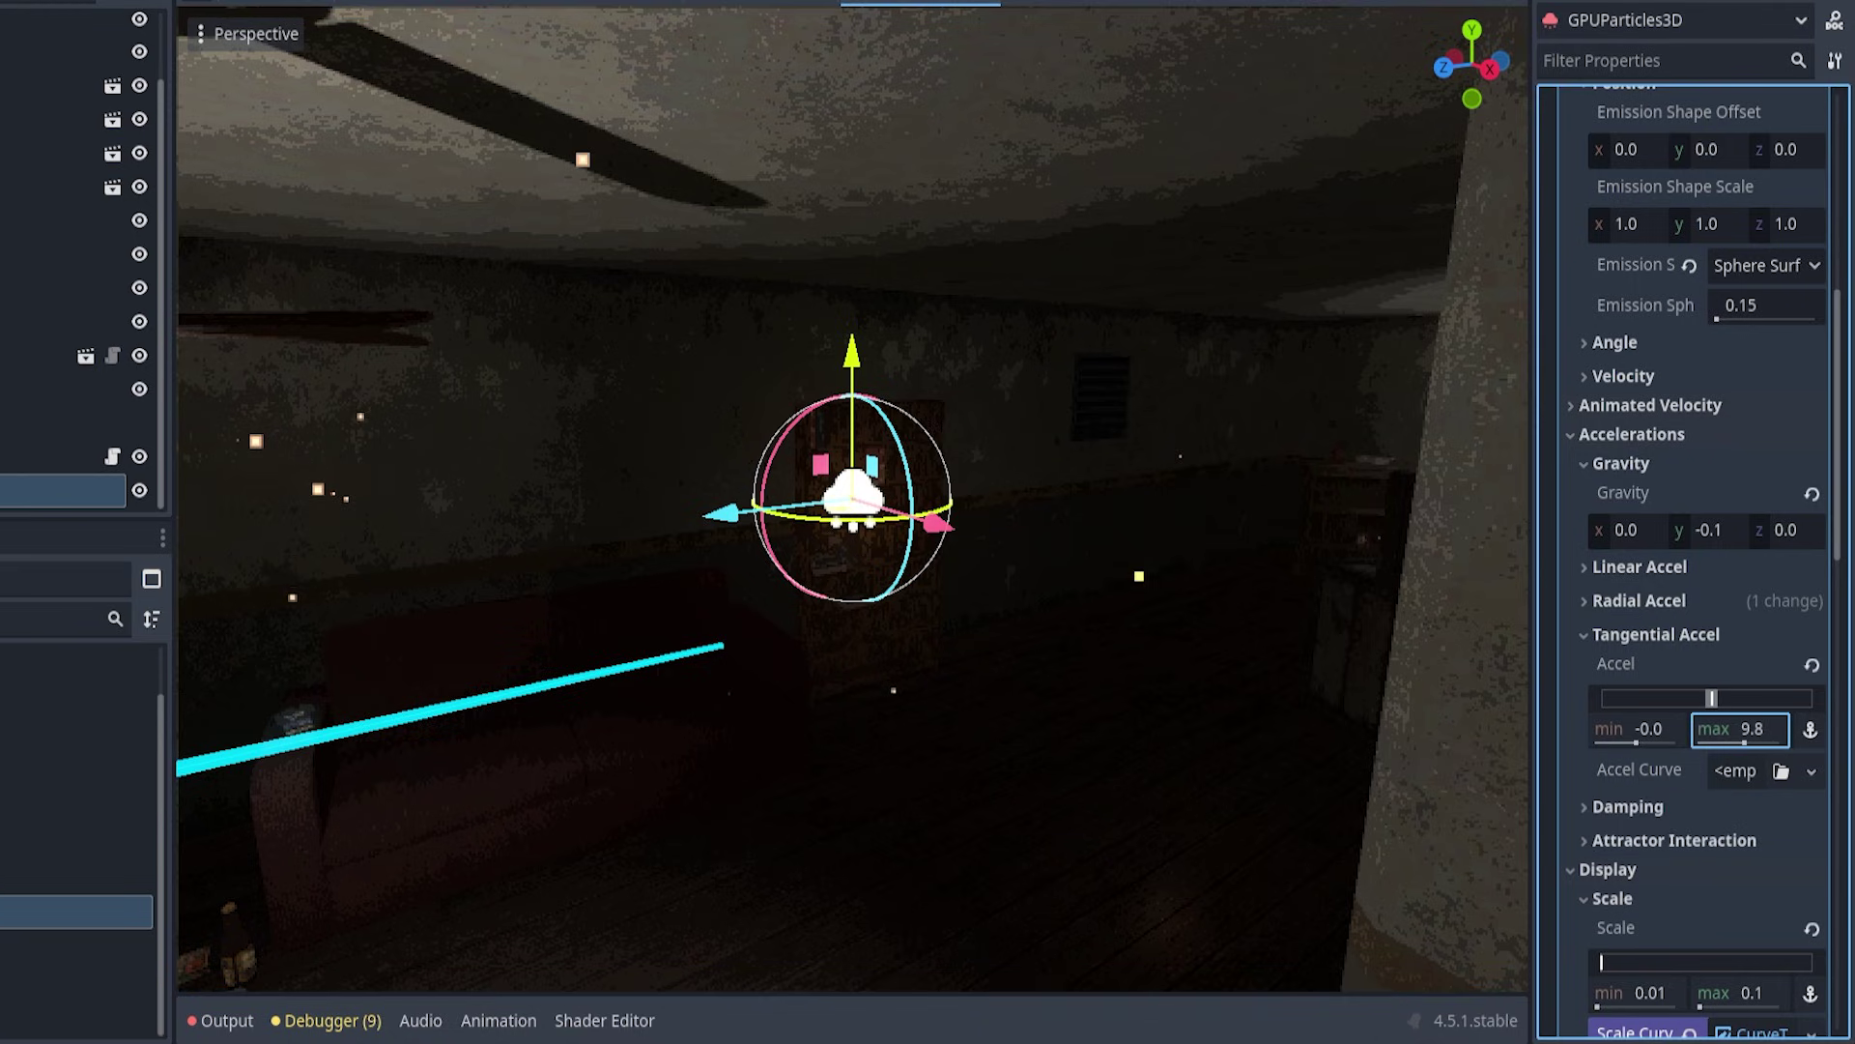
{"action": "middle_click_drag", "start_coordinate": [1141, 646], "coordinate": [1129, 700]}
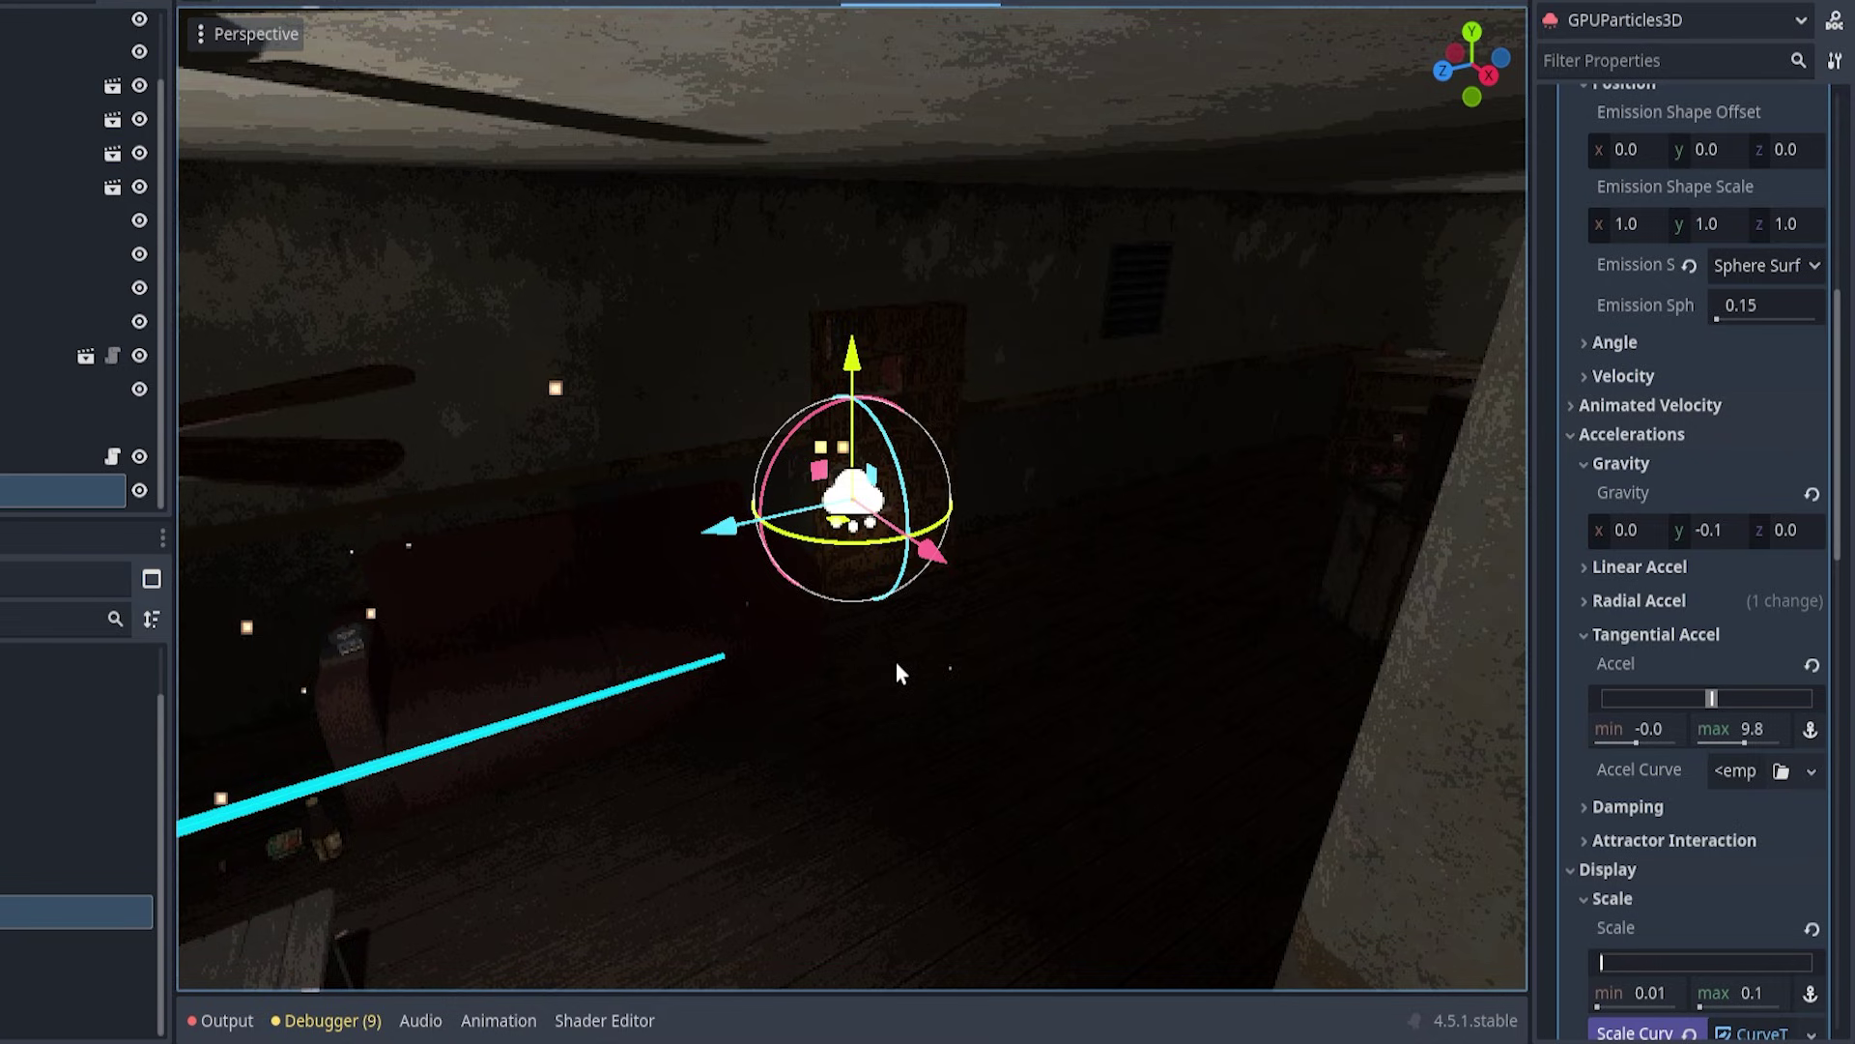
{"action": "mouse_move", "coordinate": [1751, 729]}
{"action": "left_mouse_down"}
{"action": "mouse_move", "coordinate": [1730, 728]}
{"action": "mouse_move", "coordinate": [1755, 729]}
{"action": "left_mouse_up"}
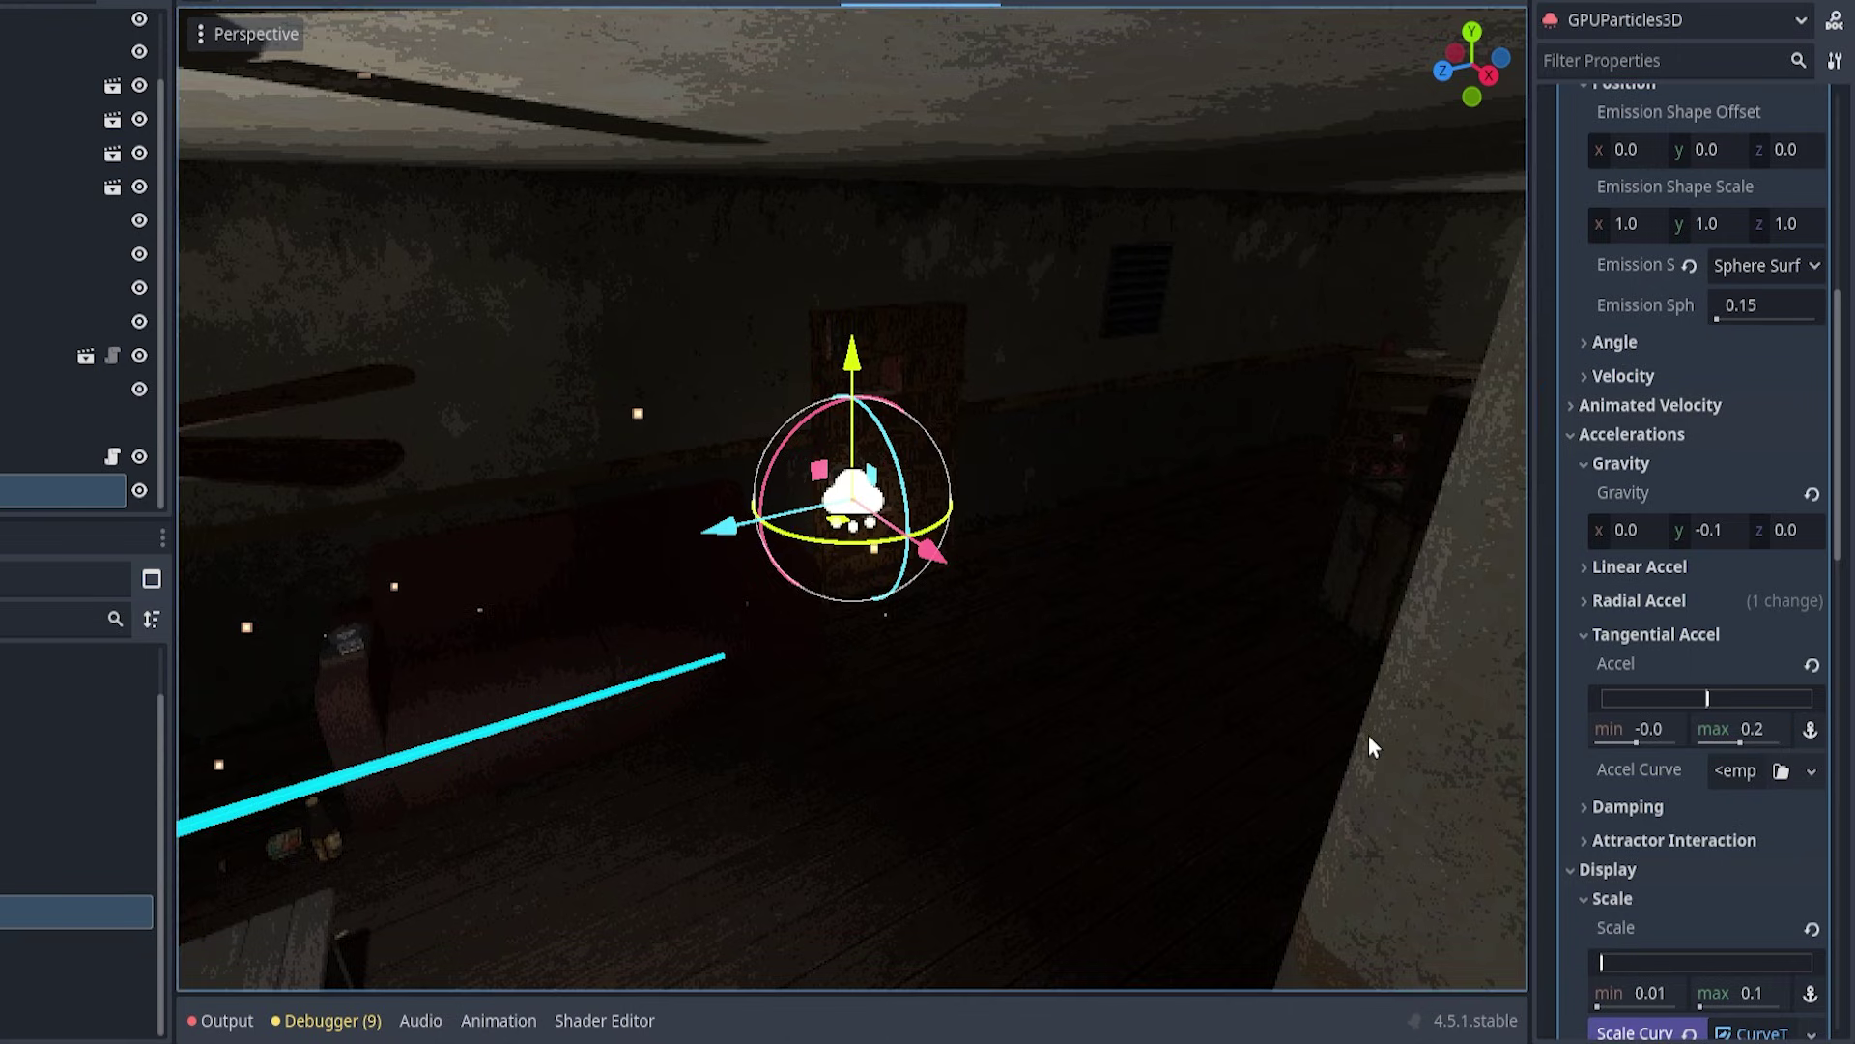
Step: Expand Damping and set its maximum to about 0.195
{"action": "left_click", "coordinate": [1620, 637]}
{"action": "left_click", "coordinate": [1623, 670]}
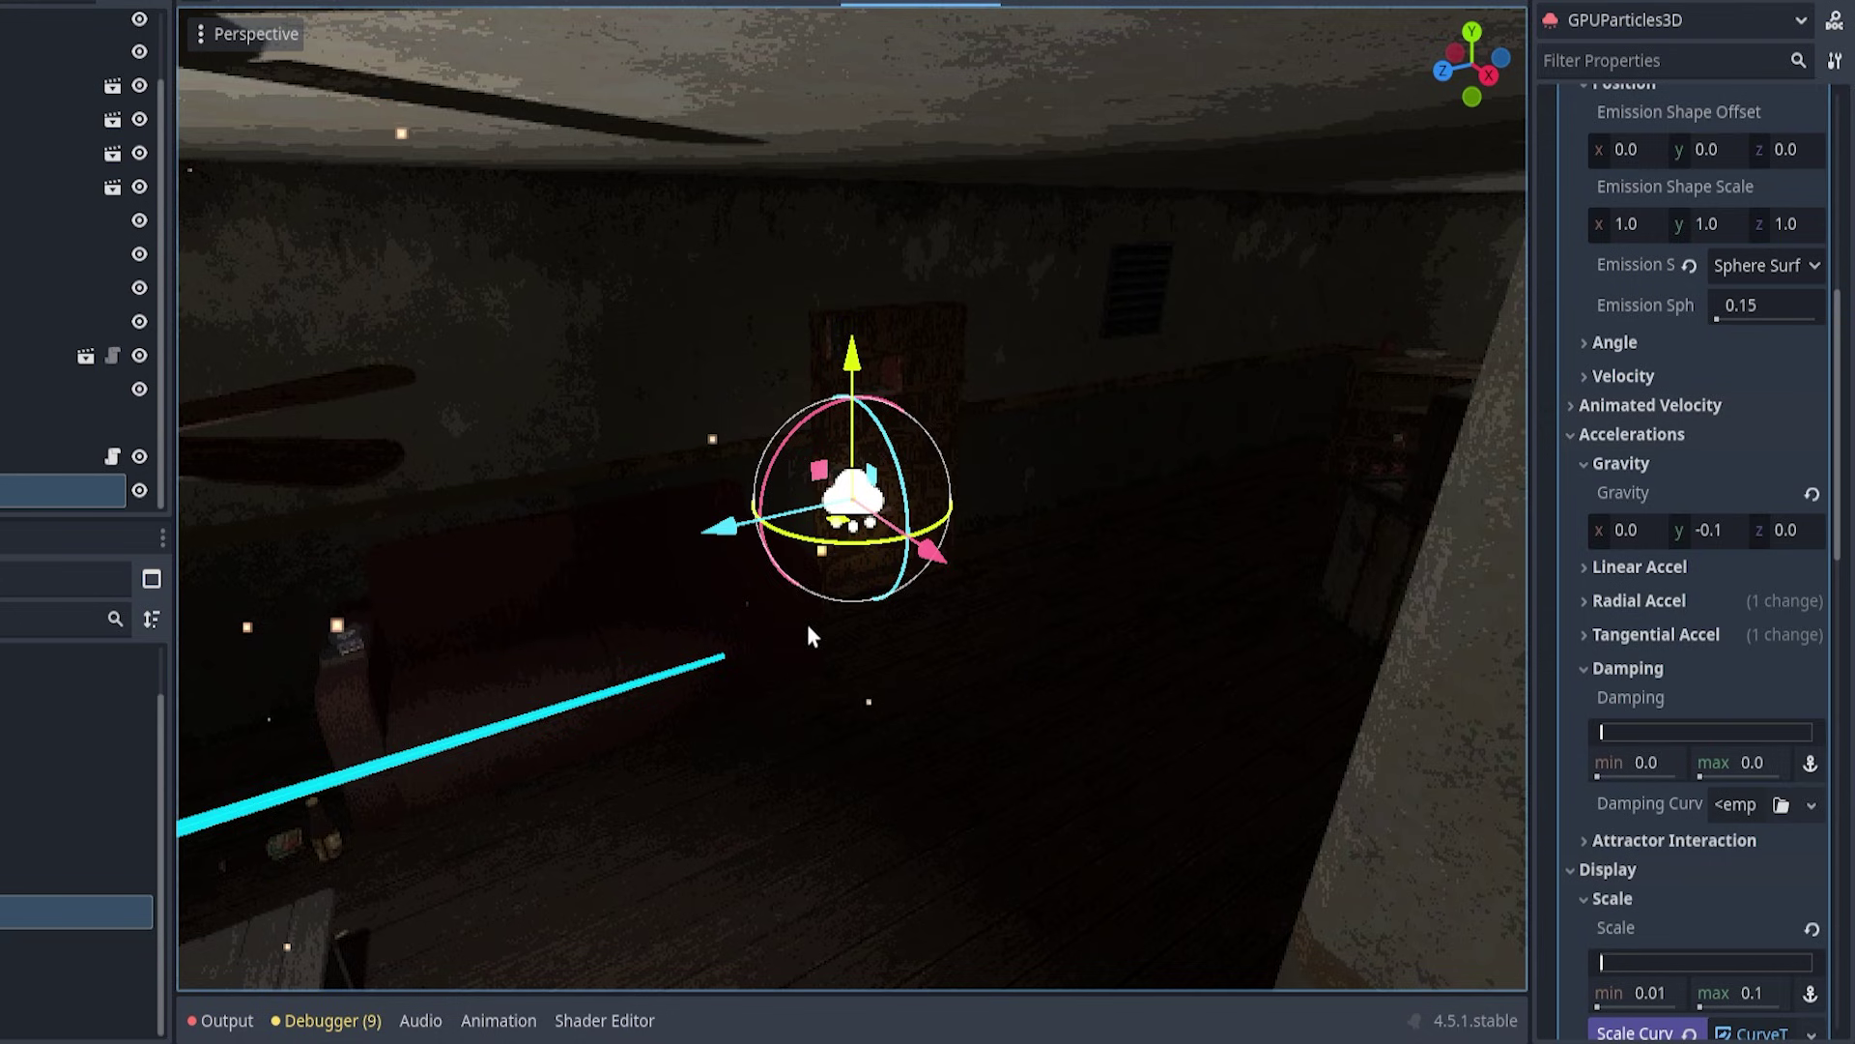
{"action": "middle_click_drag", "start_coordinate": [808, 627], "coordinate": [983, 693]}
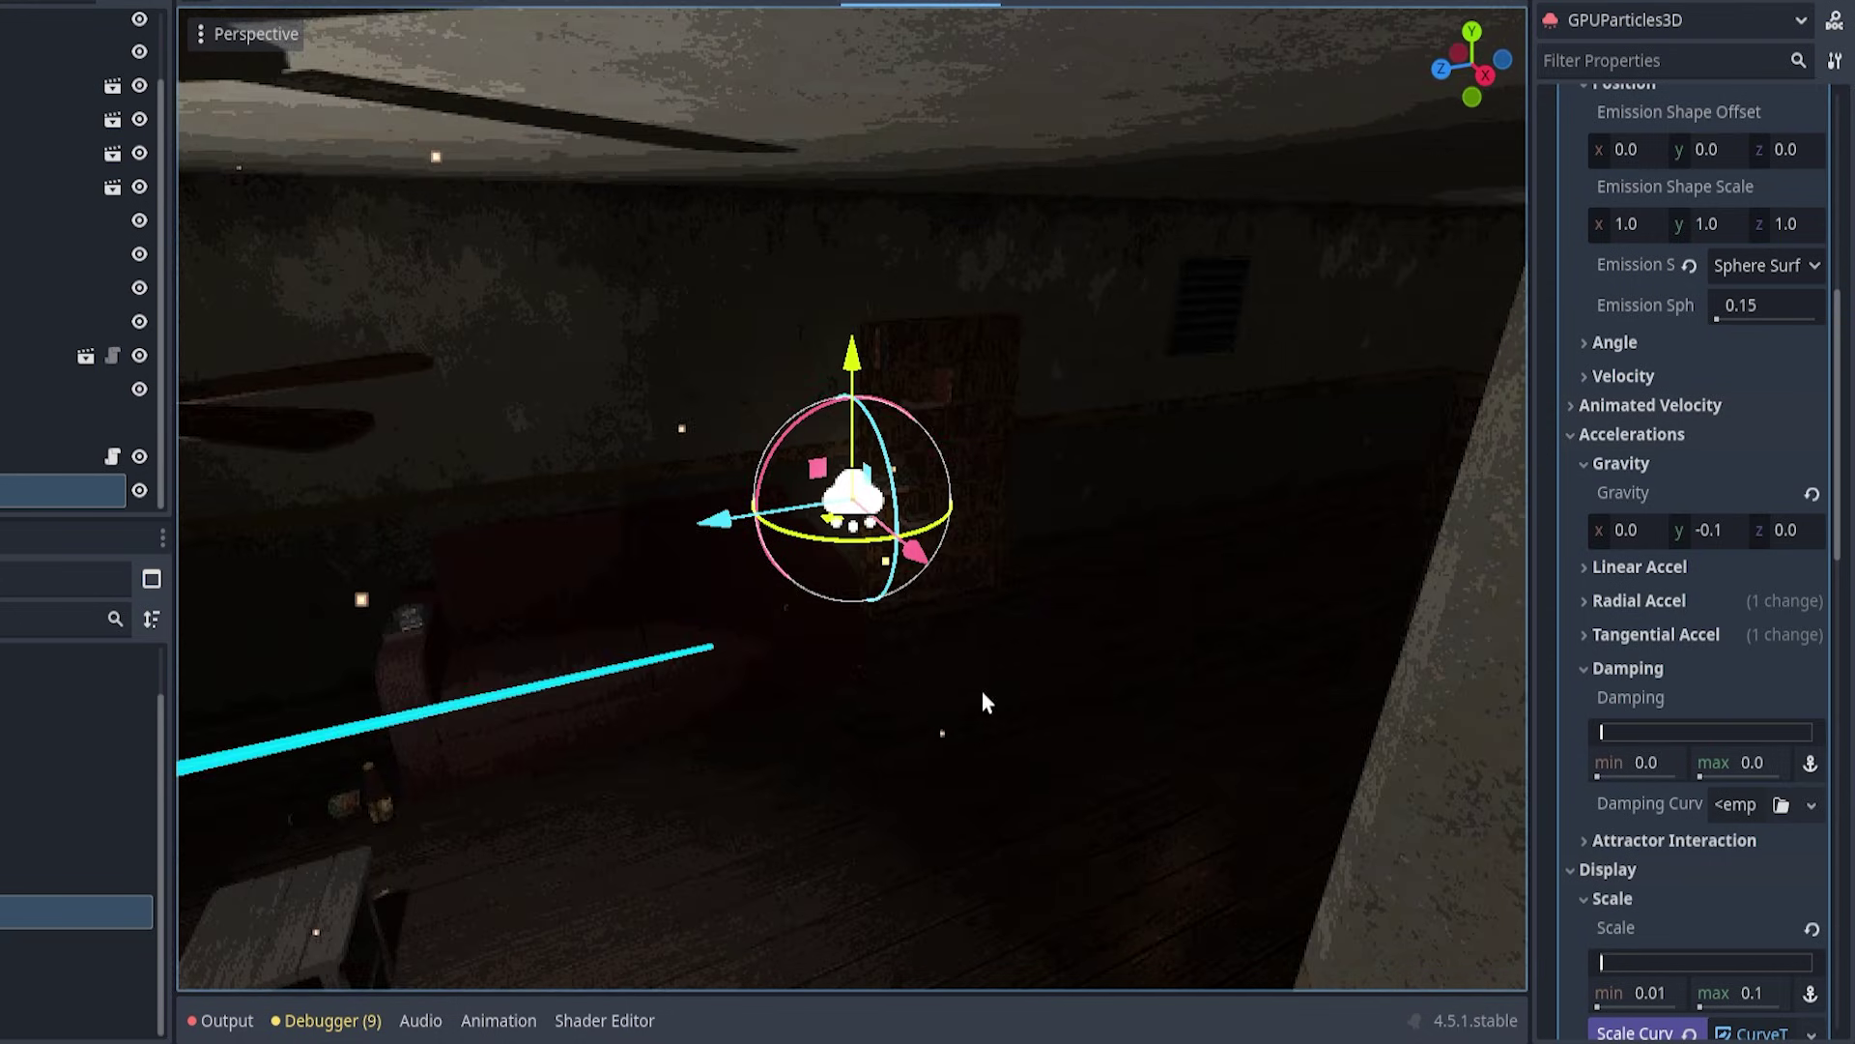
{"action": "left_click", "coordinate": [1738, 761]}
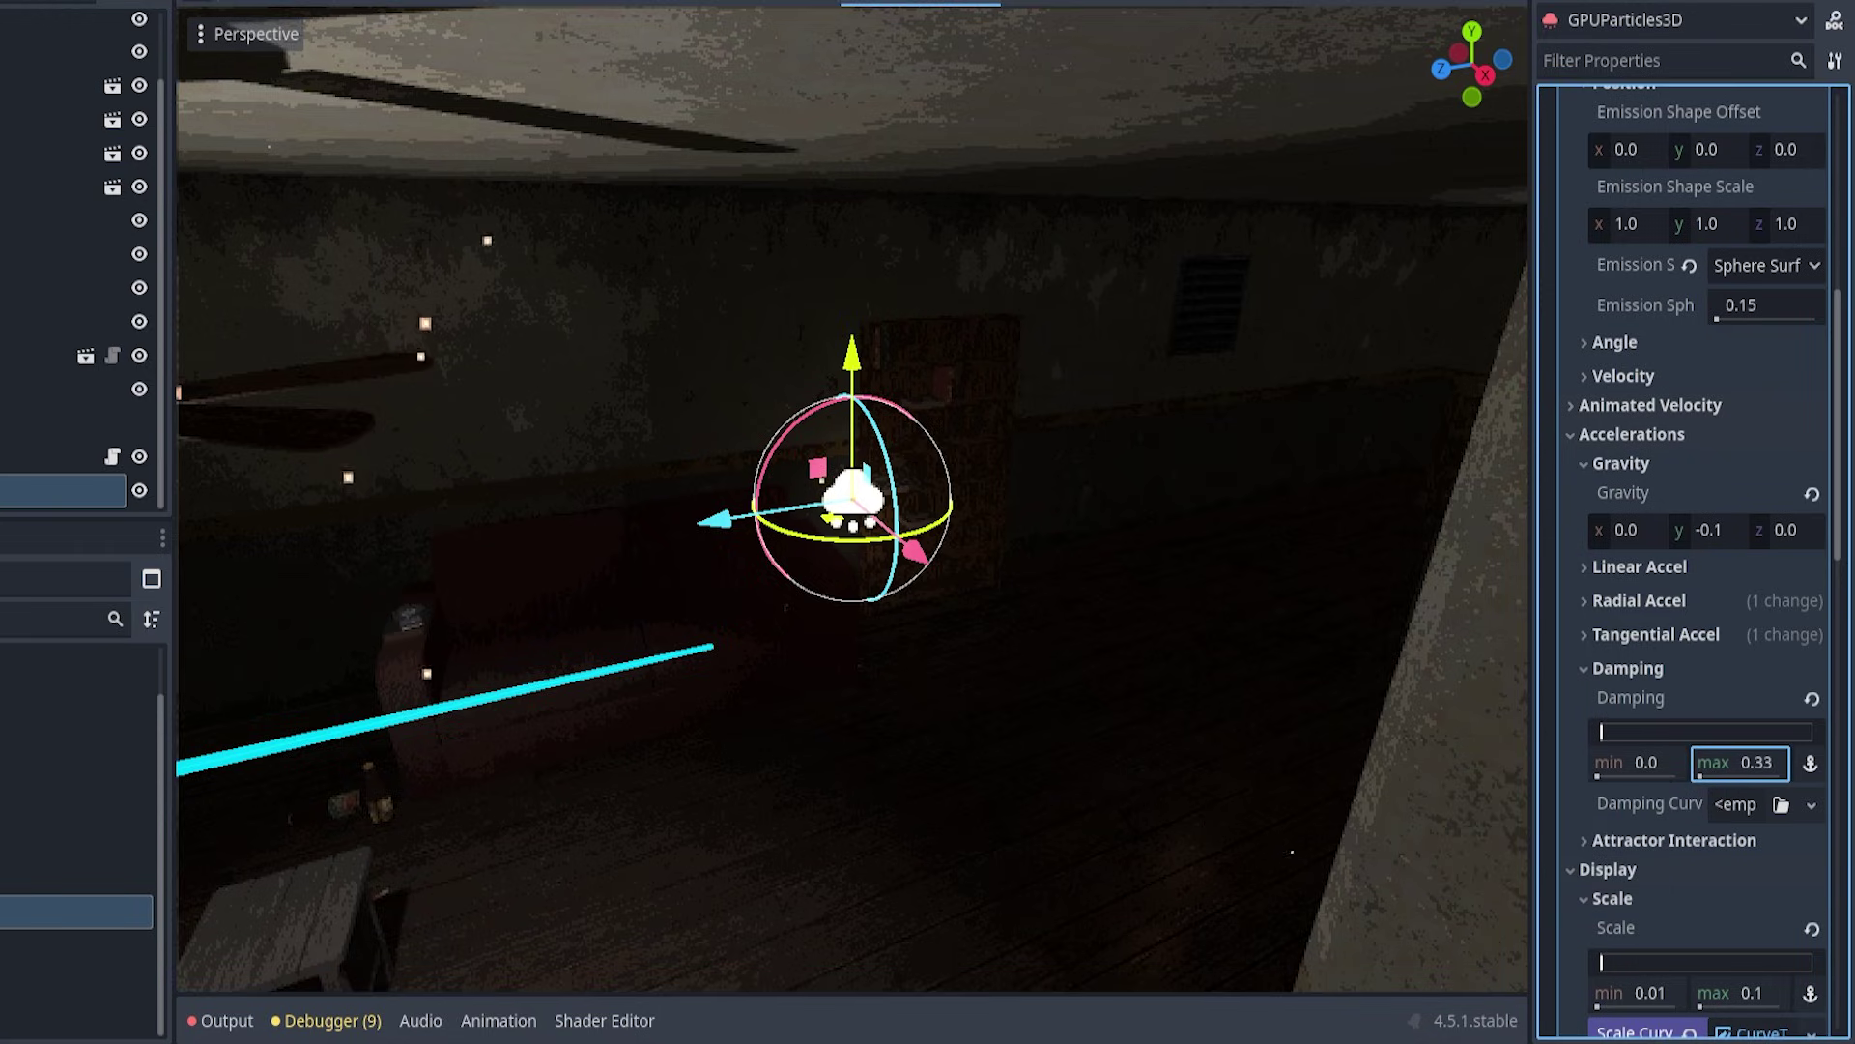
{"action": "scroll", "coordinate": [795, 474], "scroll_direction": "up", "scroll_amount": 5}
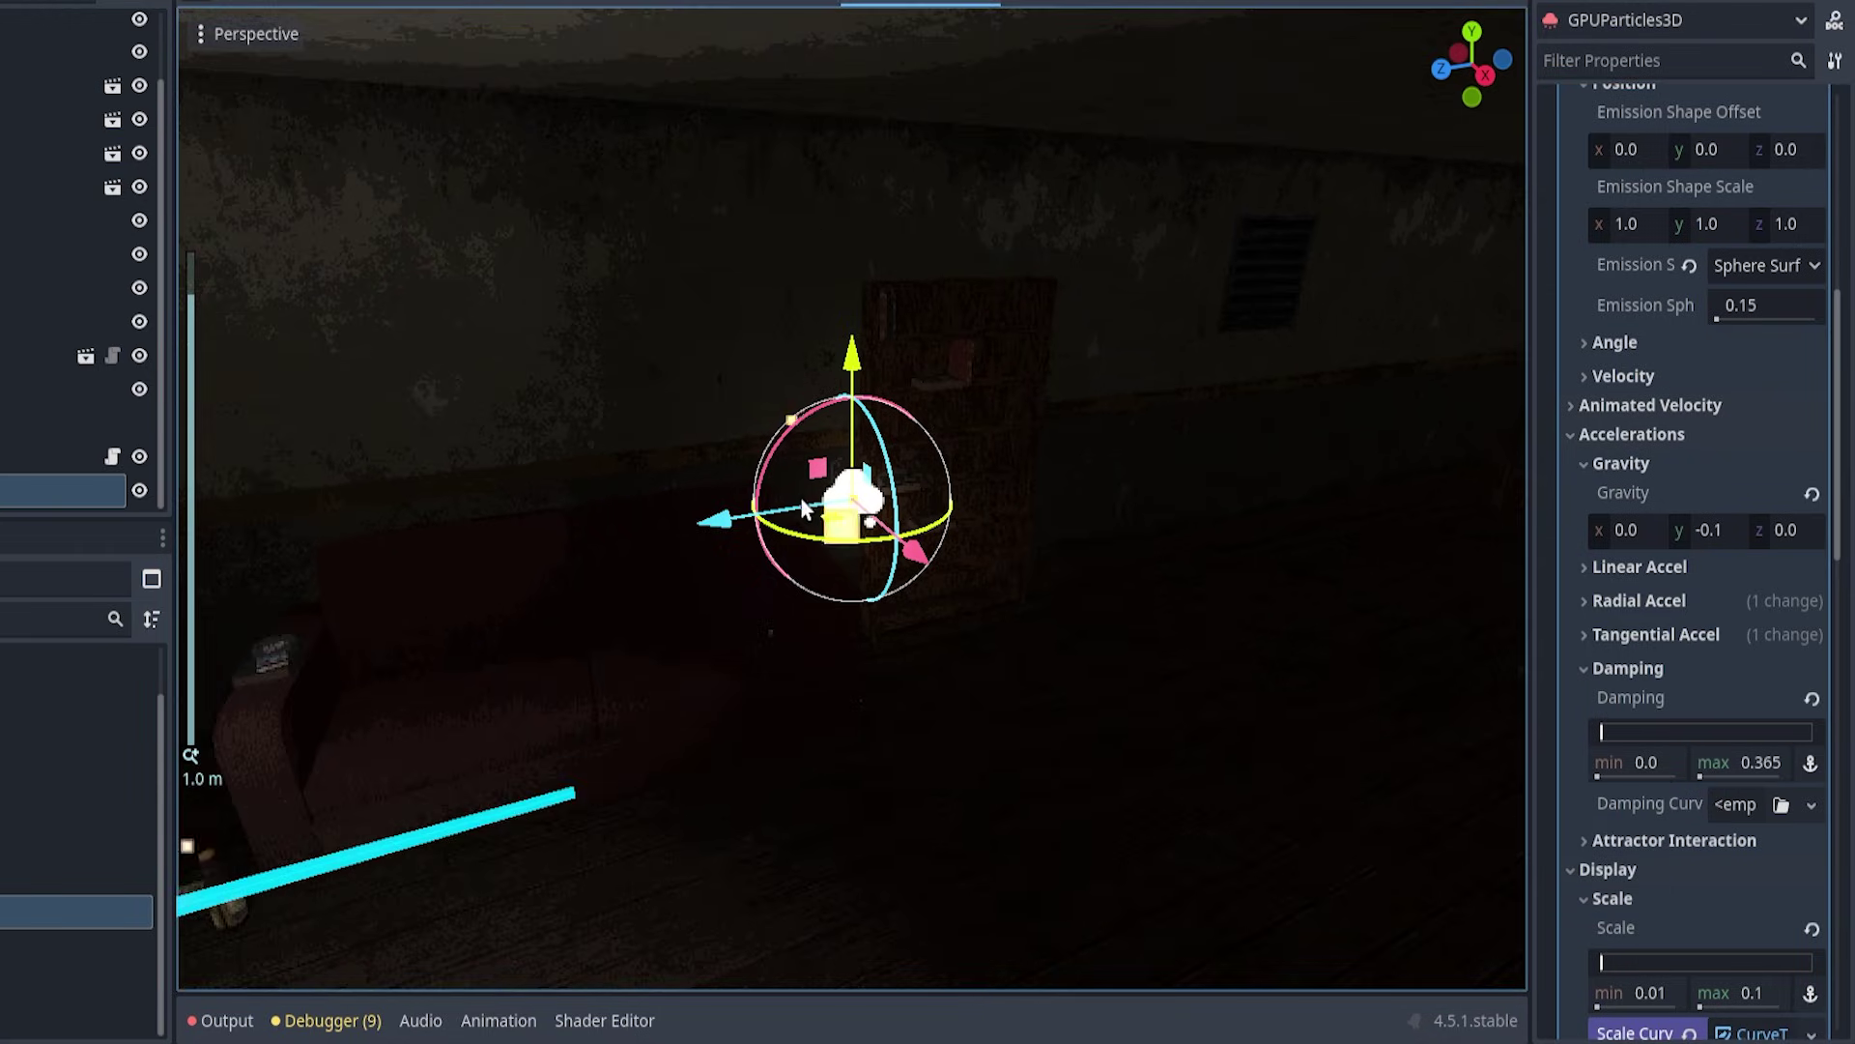
{"action": "middle_click_drag", "start_coordinate": [847, 483], "coordinate": [763, 577]}
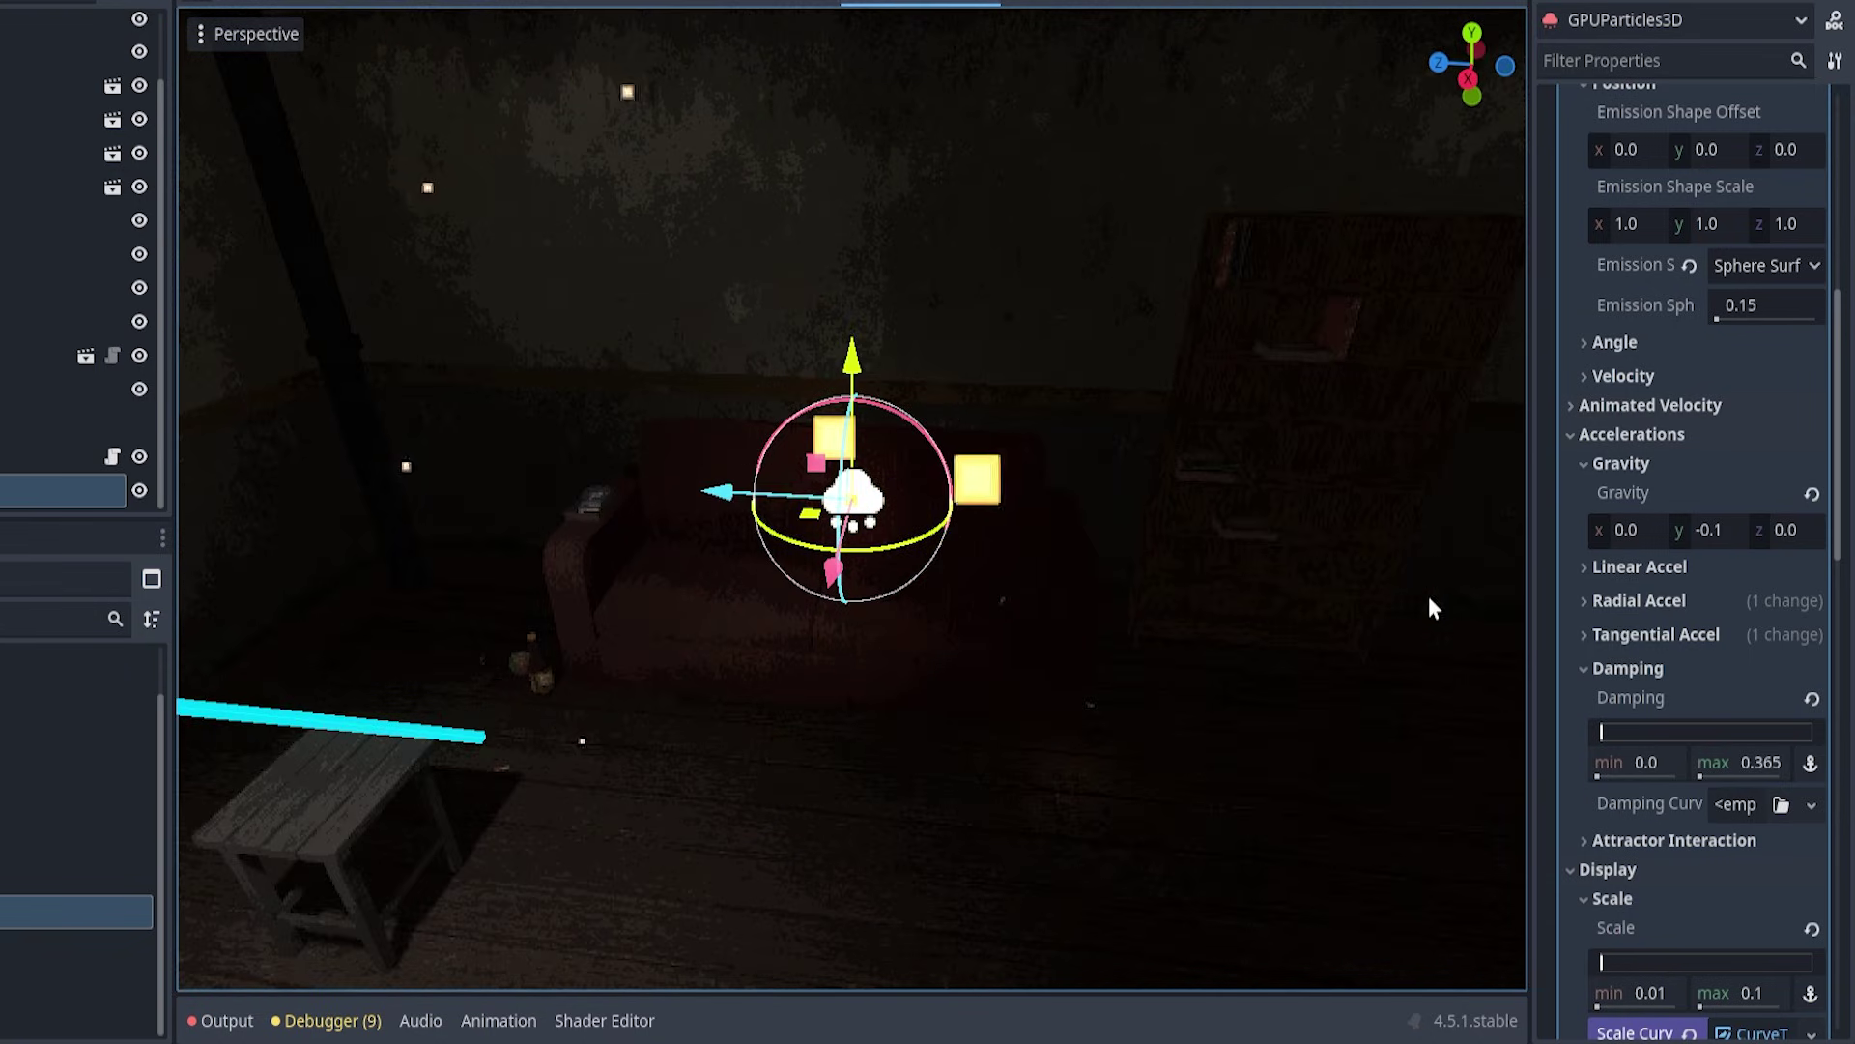
{"action": "mouse_move", "coordinate": [1726, 761]}
{"action": "left_mouse_down"}
{"action": "mouse_move", "coordinate": [1778, 762]}
{"action": "mouse_move", "coordinate": [1702, 779]}
{"action": "left_mouse_up"}
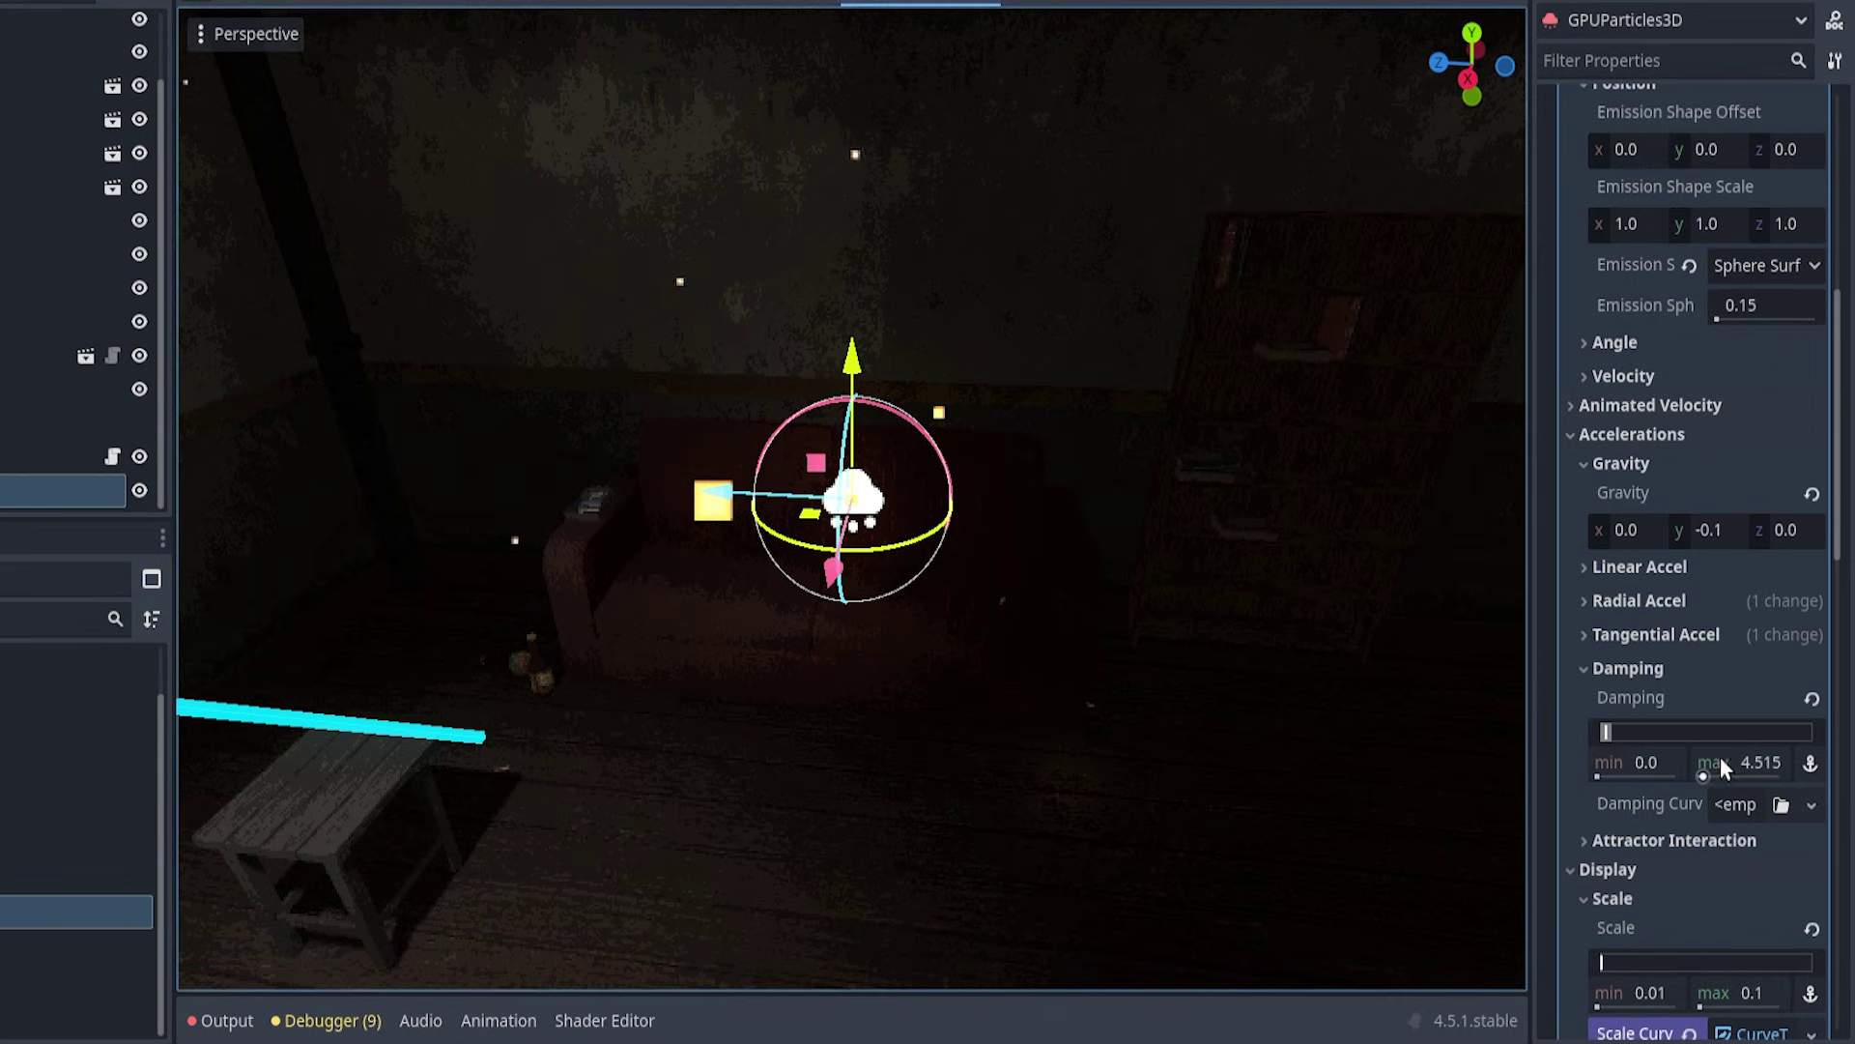
{"action": "left_click_drag", "start_coordinate": [1720, 766], "coordinate": [1714, 762]}
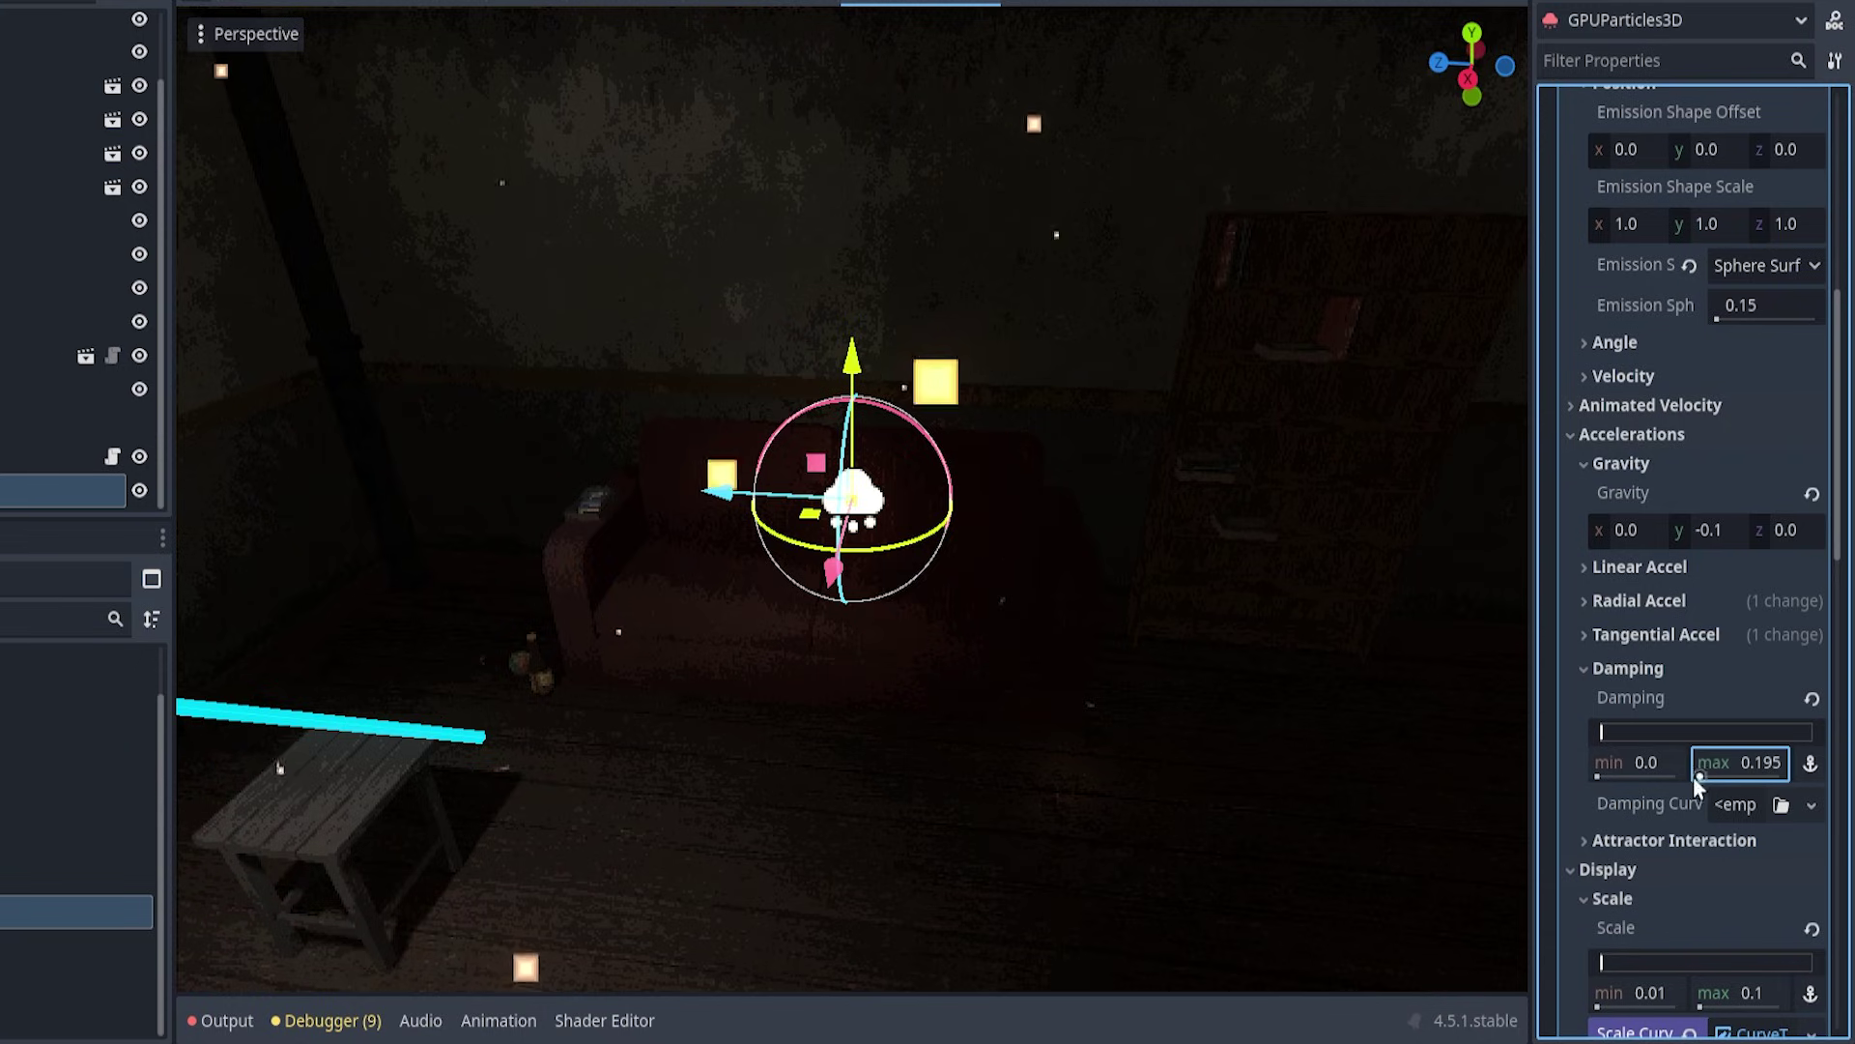
{"action": "scroll", "coordinate": [1175, 659], "scroll_direction": "down", "scroll_amount": 4}
{"action": "middle_click_drag", "start_coordinate": [1071, 634], "coordinate": [1100, 635]}
Step: Collapse the particle material's Acceleration and Display sections
{"action": "left_click", "coordinate": [1570, 433]}
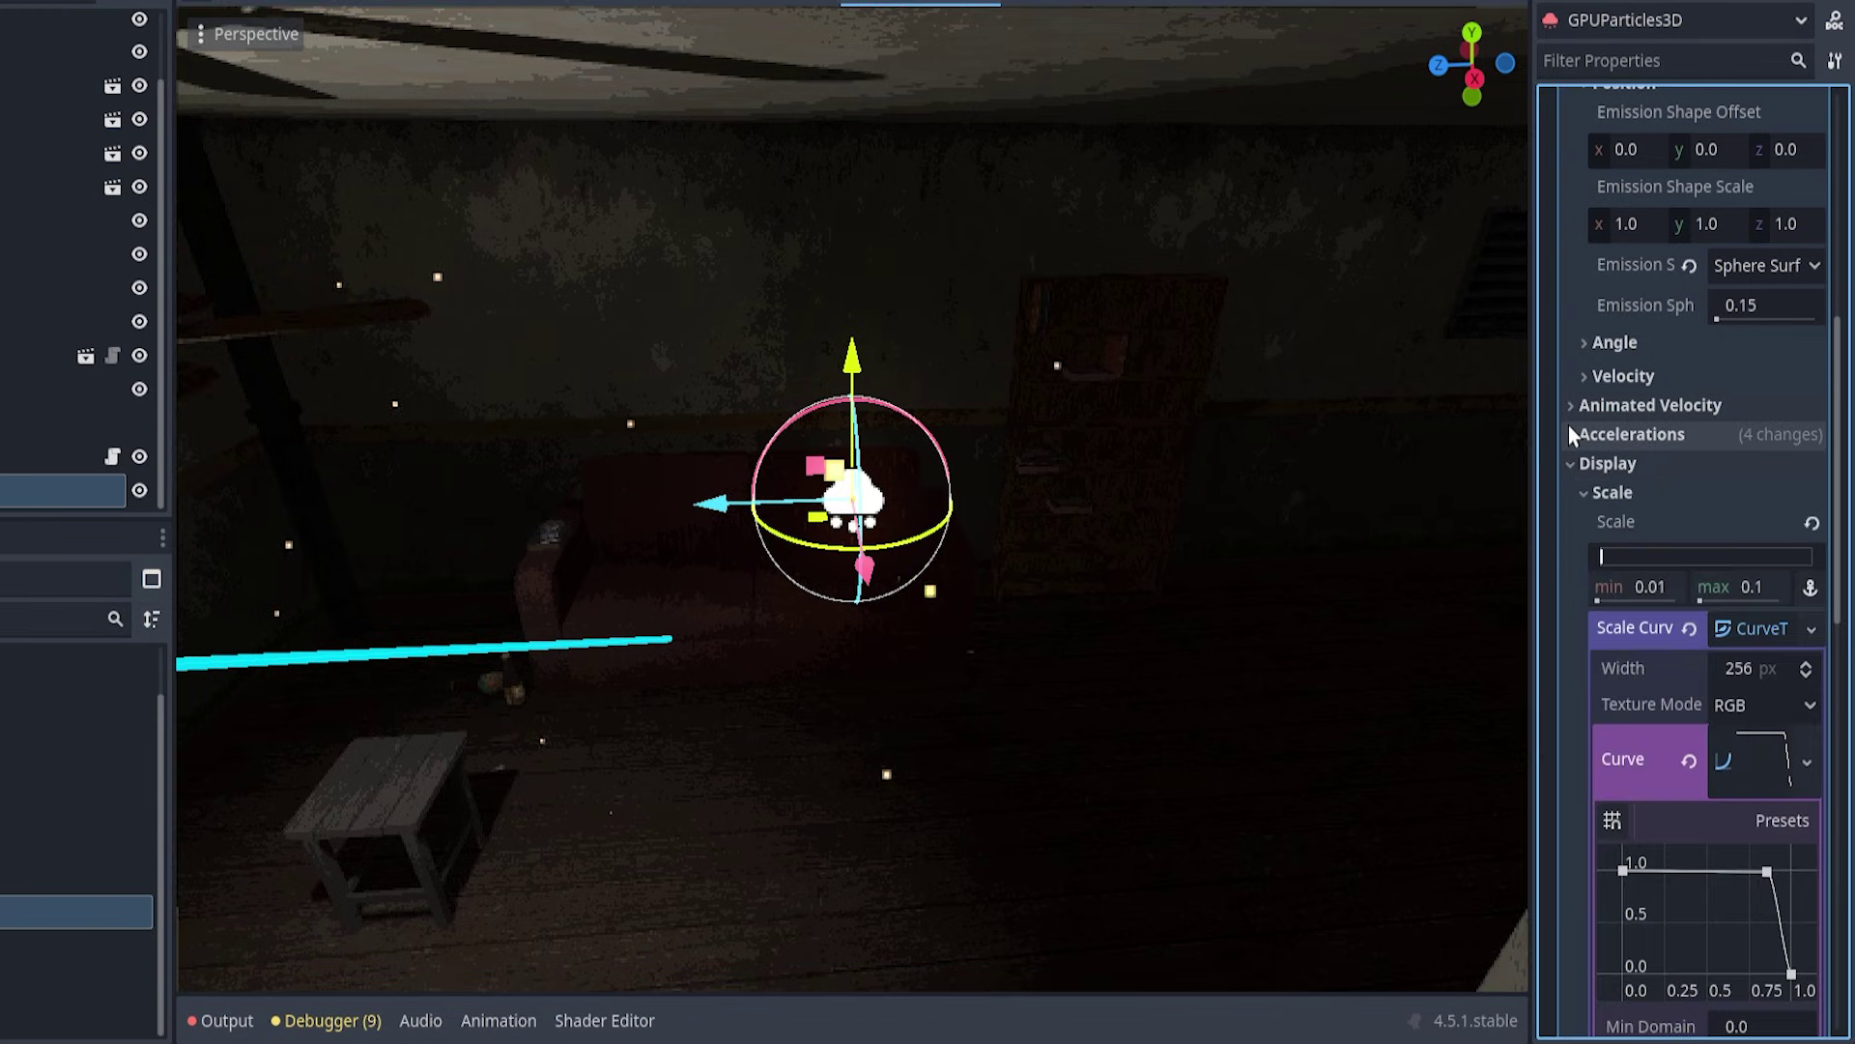
{"action": "left_click", "coordinate": [1582, 464]}
{"action": "scroll", "coordinate": [970, 613], "scroll_direction": "down", "scroll_amount": 3}
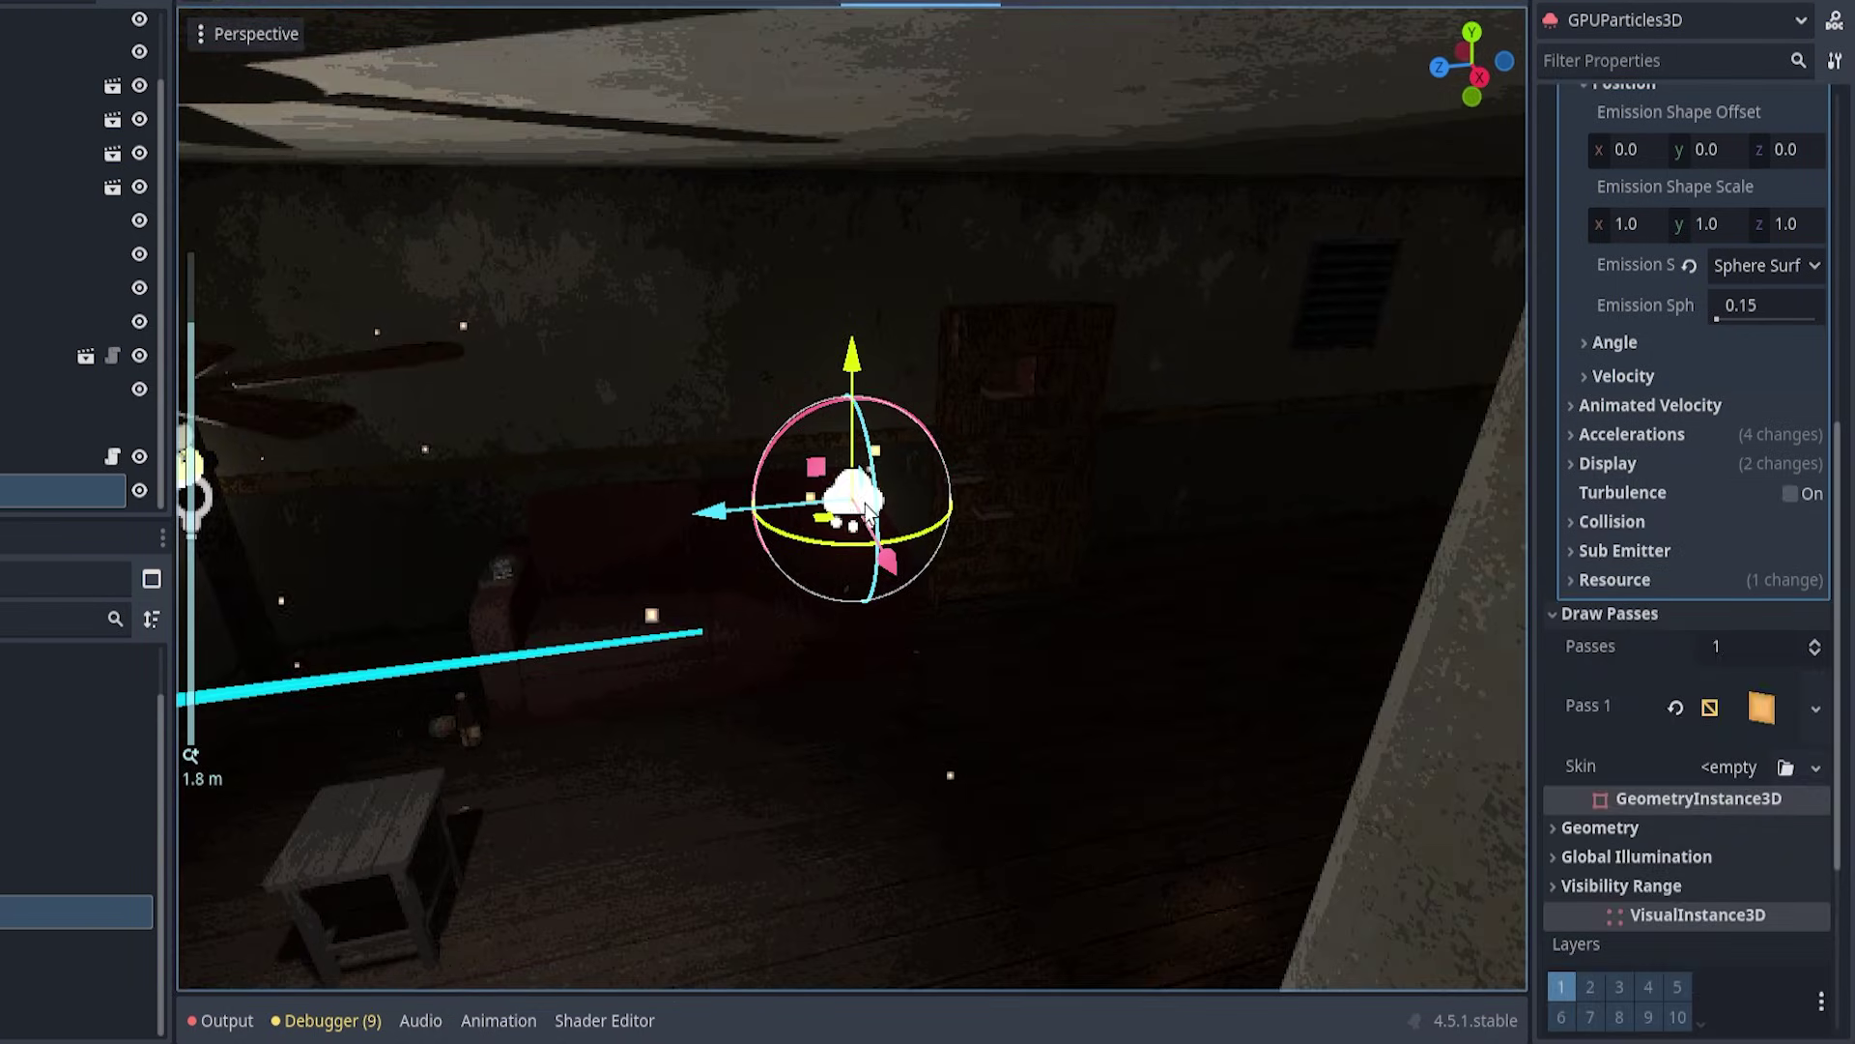
{"action": "middle_click_drag", "start_coordinate": [810, 472], "coordinate": [512, 578]}
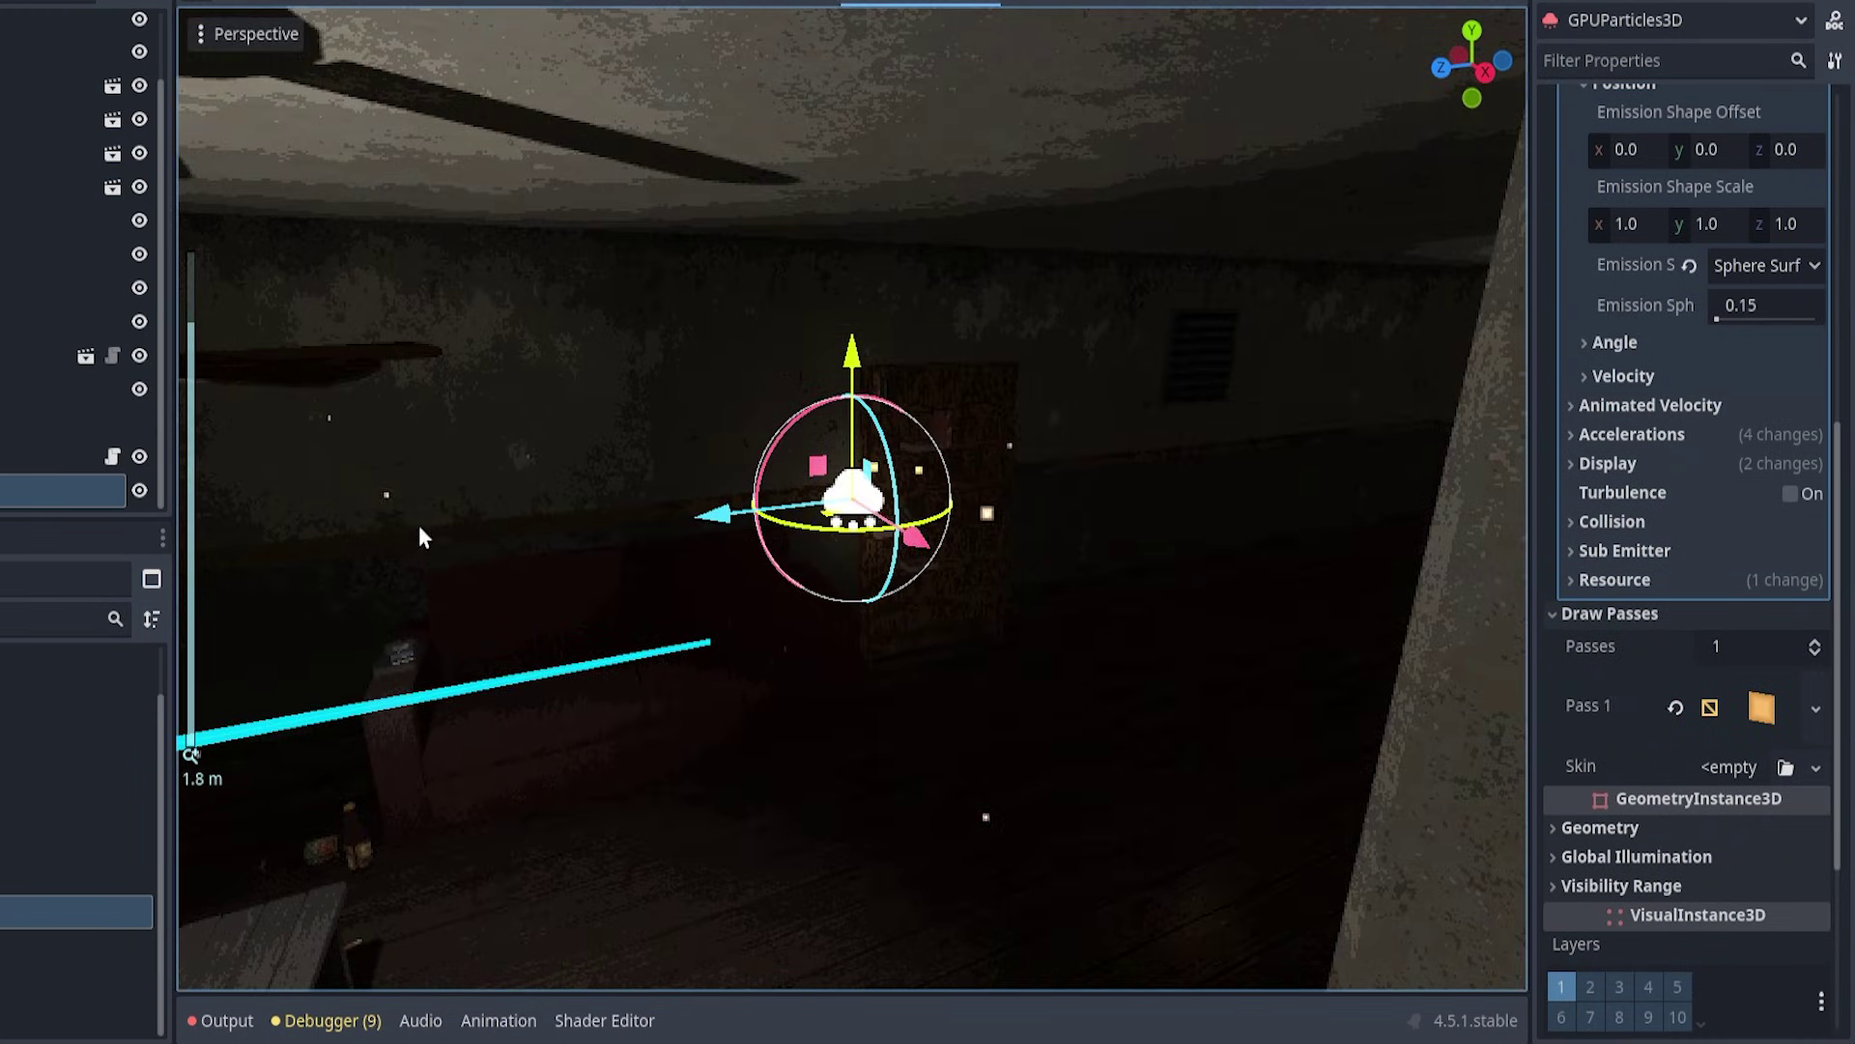
{"action": "middle_click_drag", "start_coordinate": [419, 529], "coordinate": [270, 471]}
Step: Collapse the Process Material resource to bring the emitter's Time settings into view
{"action": "scroll", "coordinate": [854, 519], "scroll_direction": "up", "scroll_amount": 2}
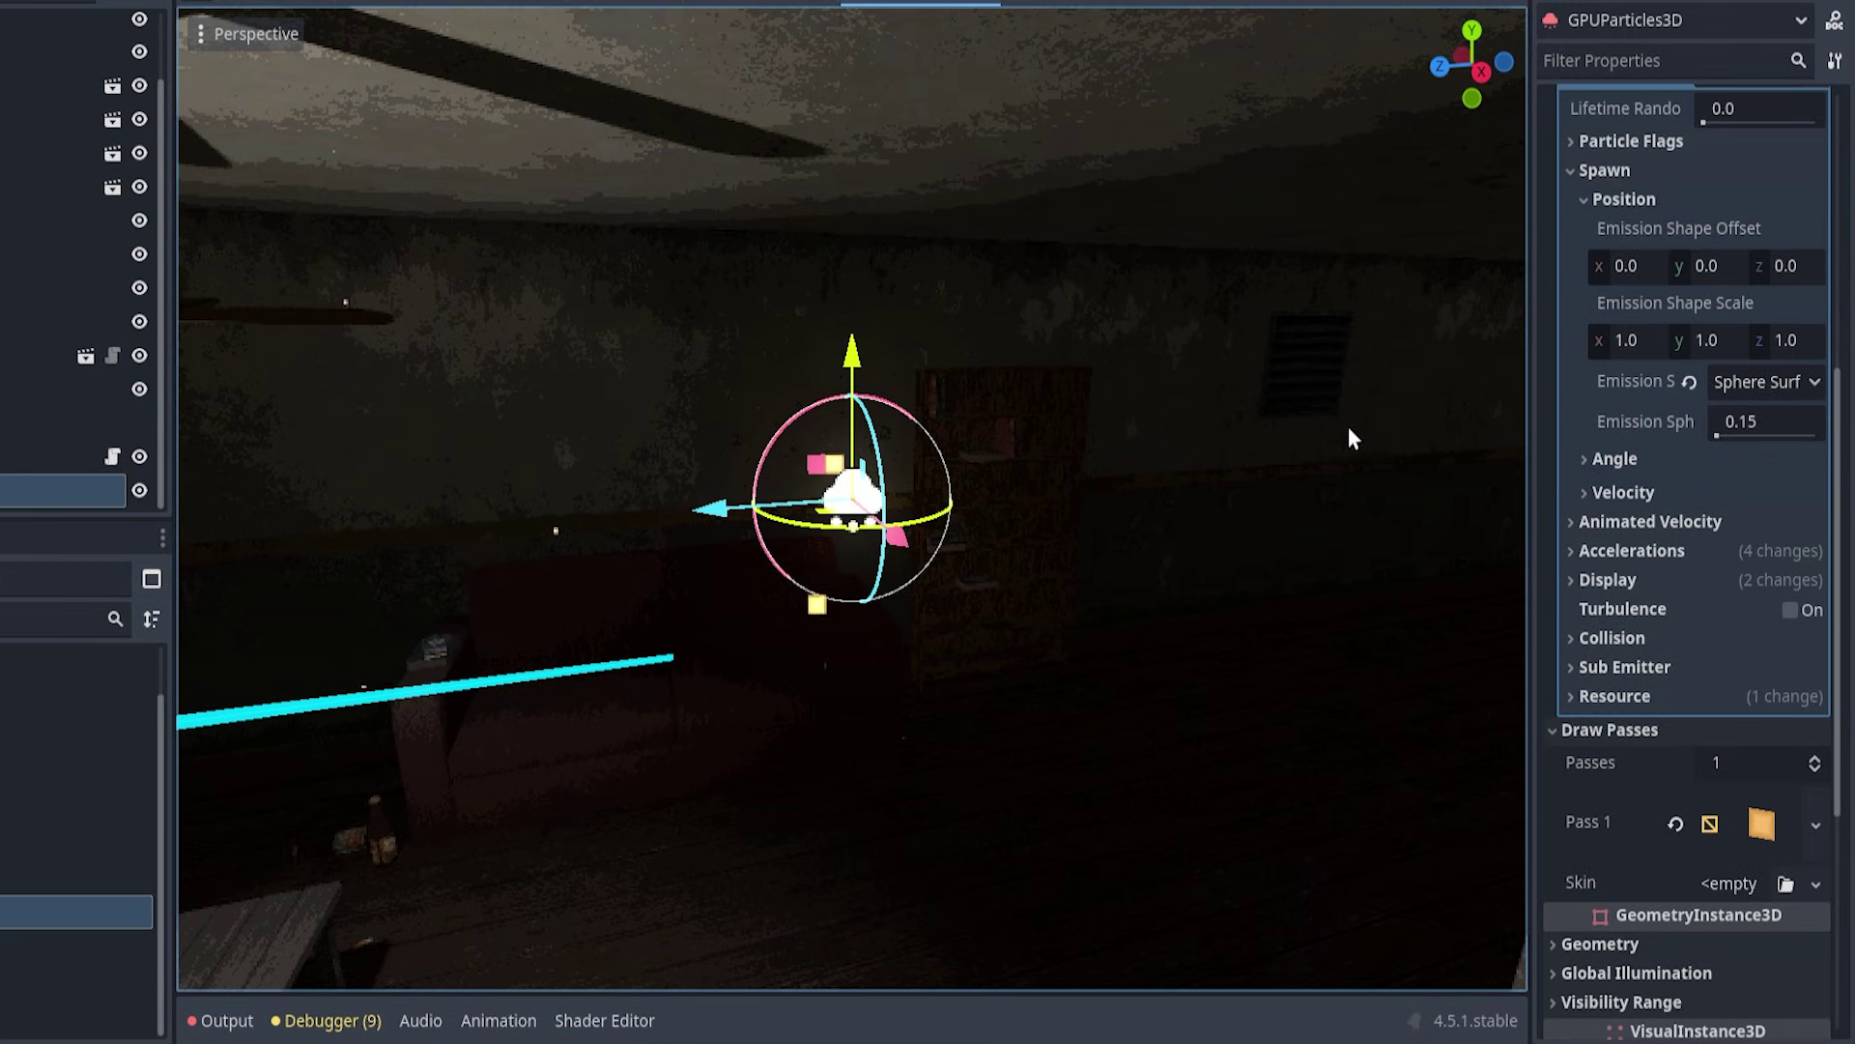
{"action": "scroll", "coordinate": [1343, 440], "scroll_direction": "up", "scroll_amount": 1}
{"action": "scroll", "coordinate": [1598, 447], "scroll_direction": "up", "scroll_amount": 3}
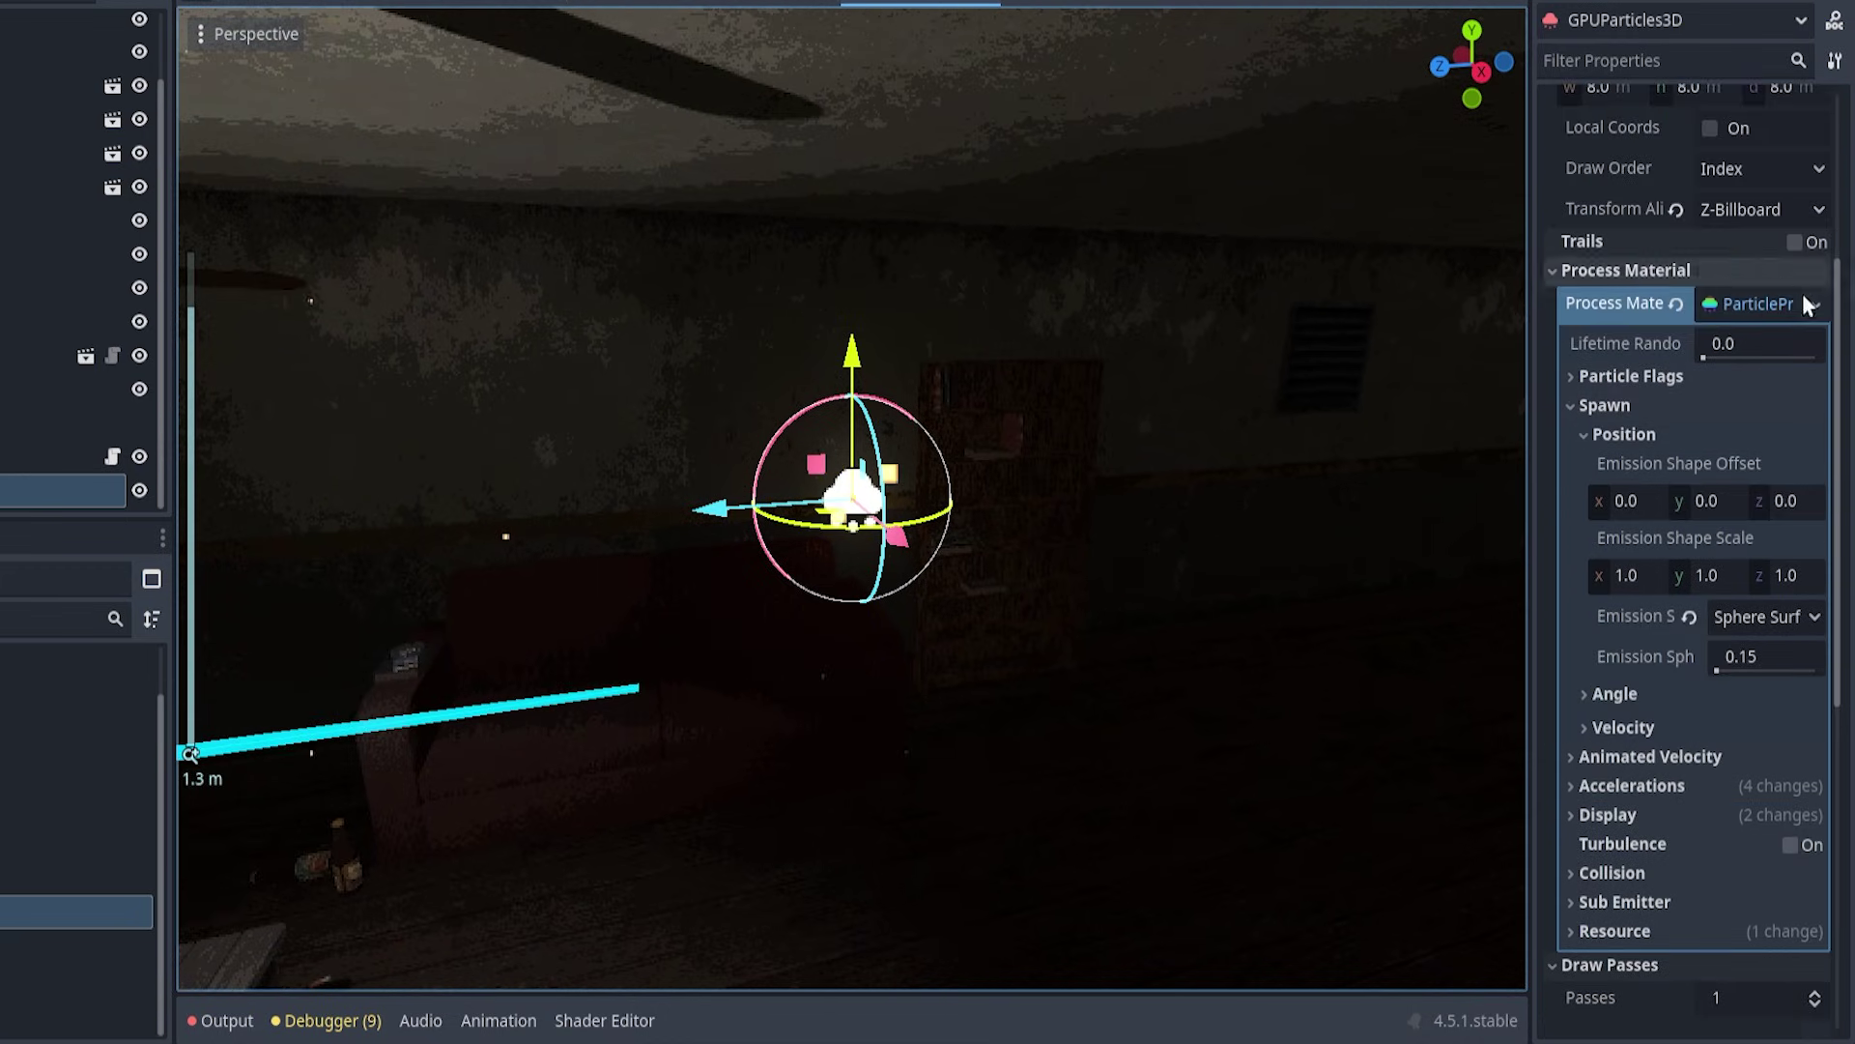
{"action": "left_click", "coordinate": [1754, 304]}
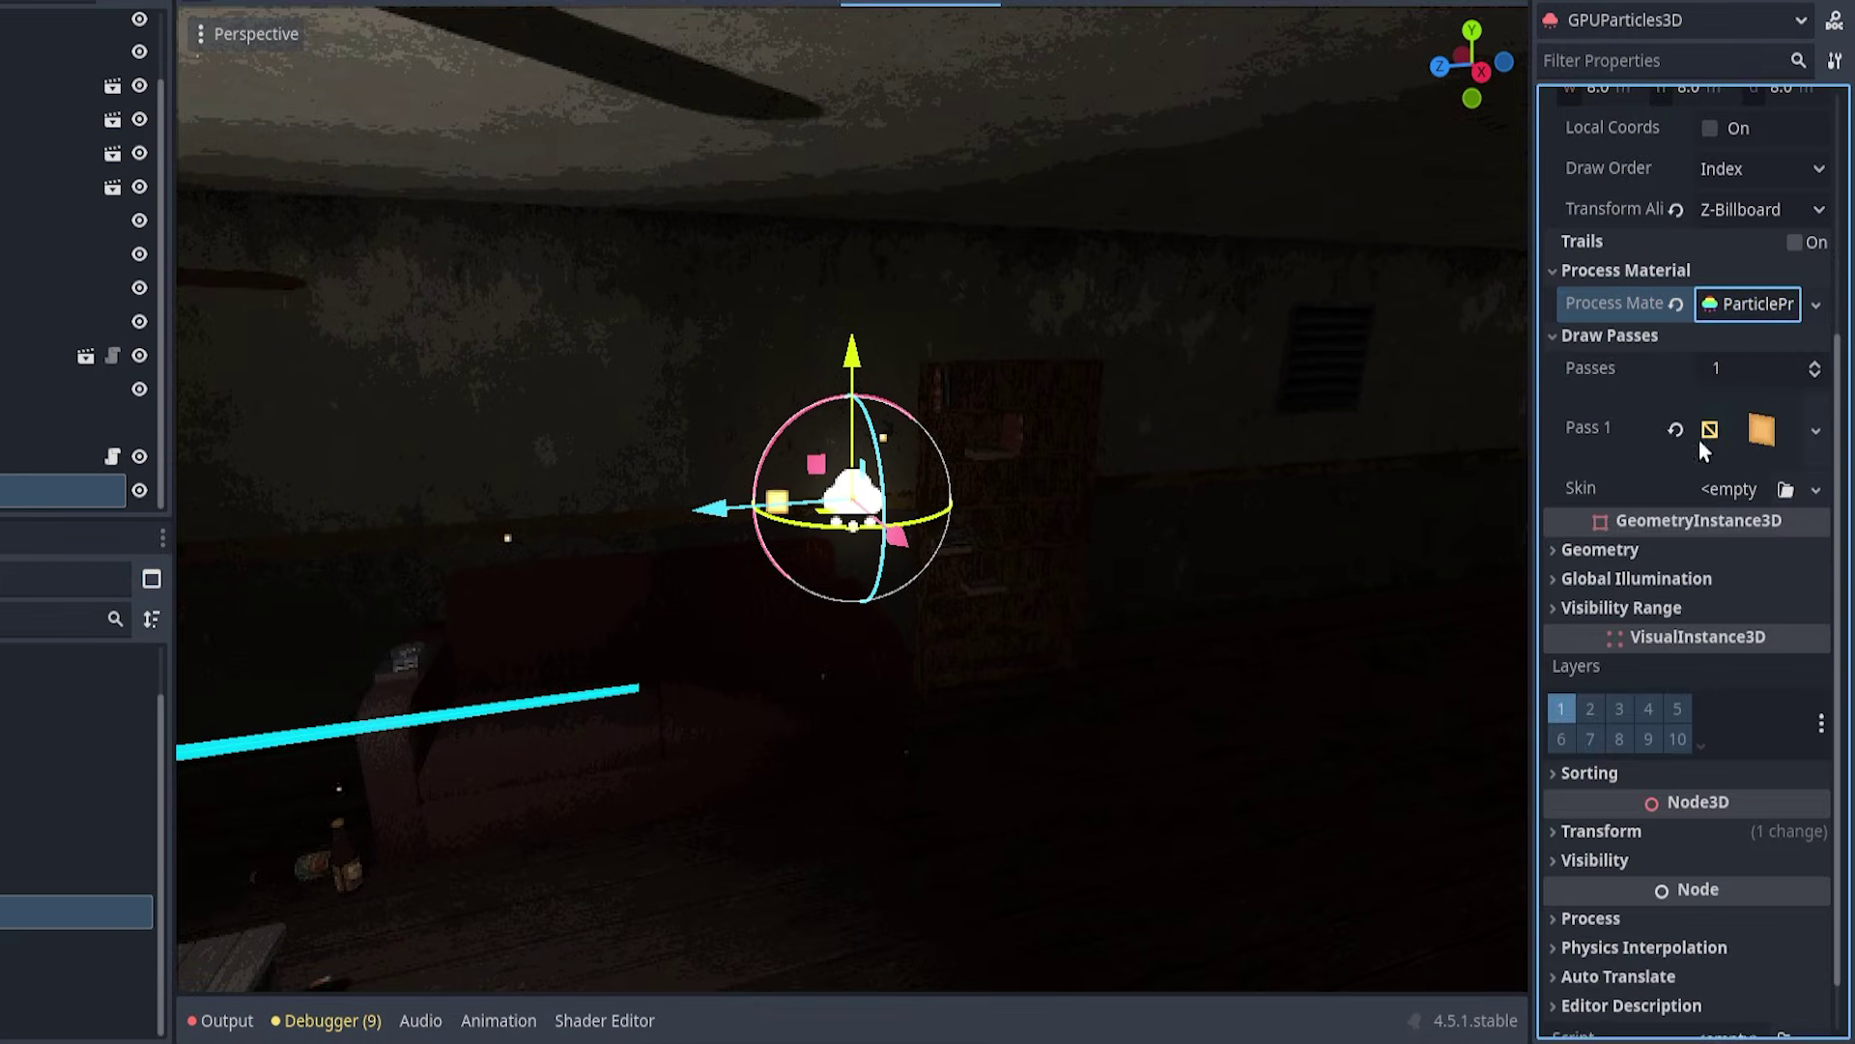
{"action": "scroll", "coordinate": [1622, 514], "scroll_direction": "up", "scroll_amount": 4}
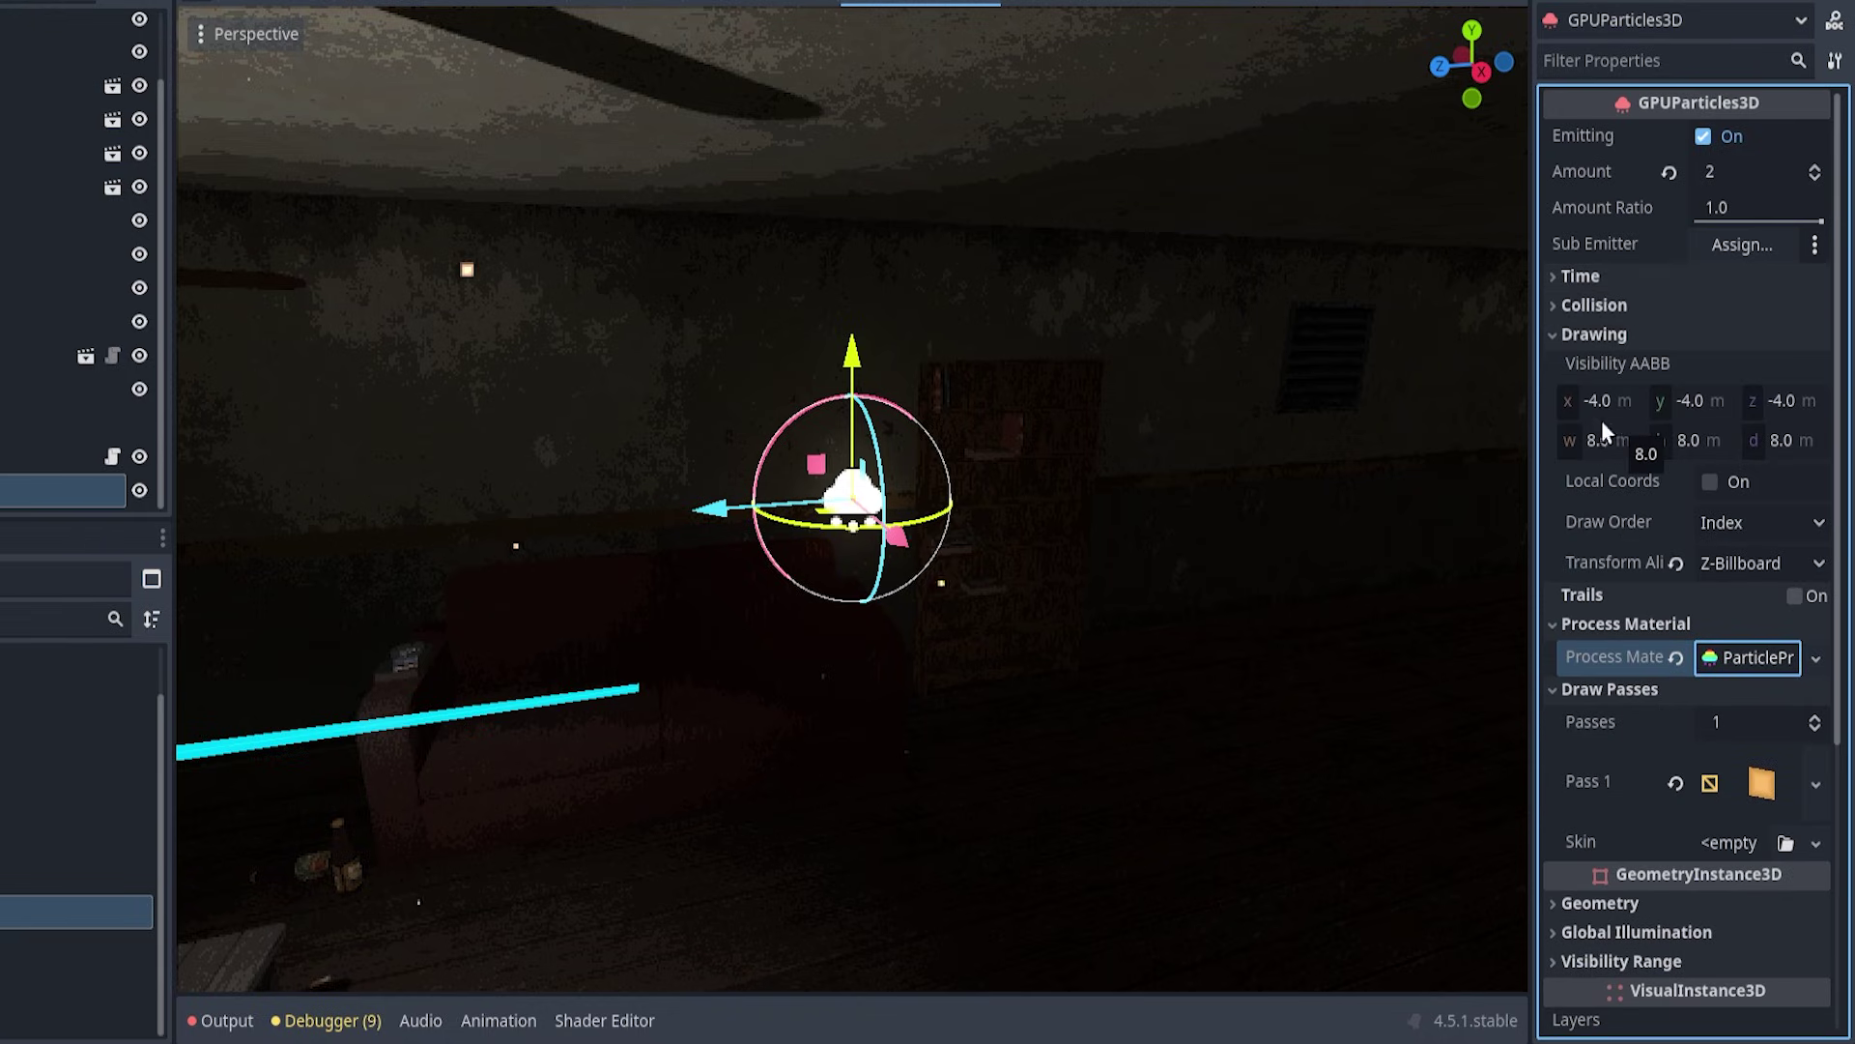
Step: Expand the Time section and lengthen the particle Lifetime to 5.0
{"action": "left_click", "coordinate": [1575, 278]}
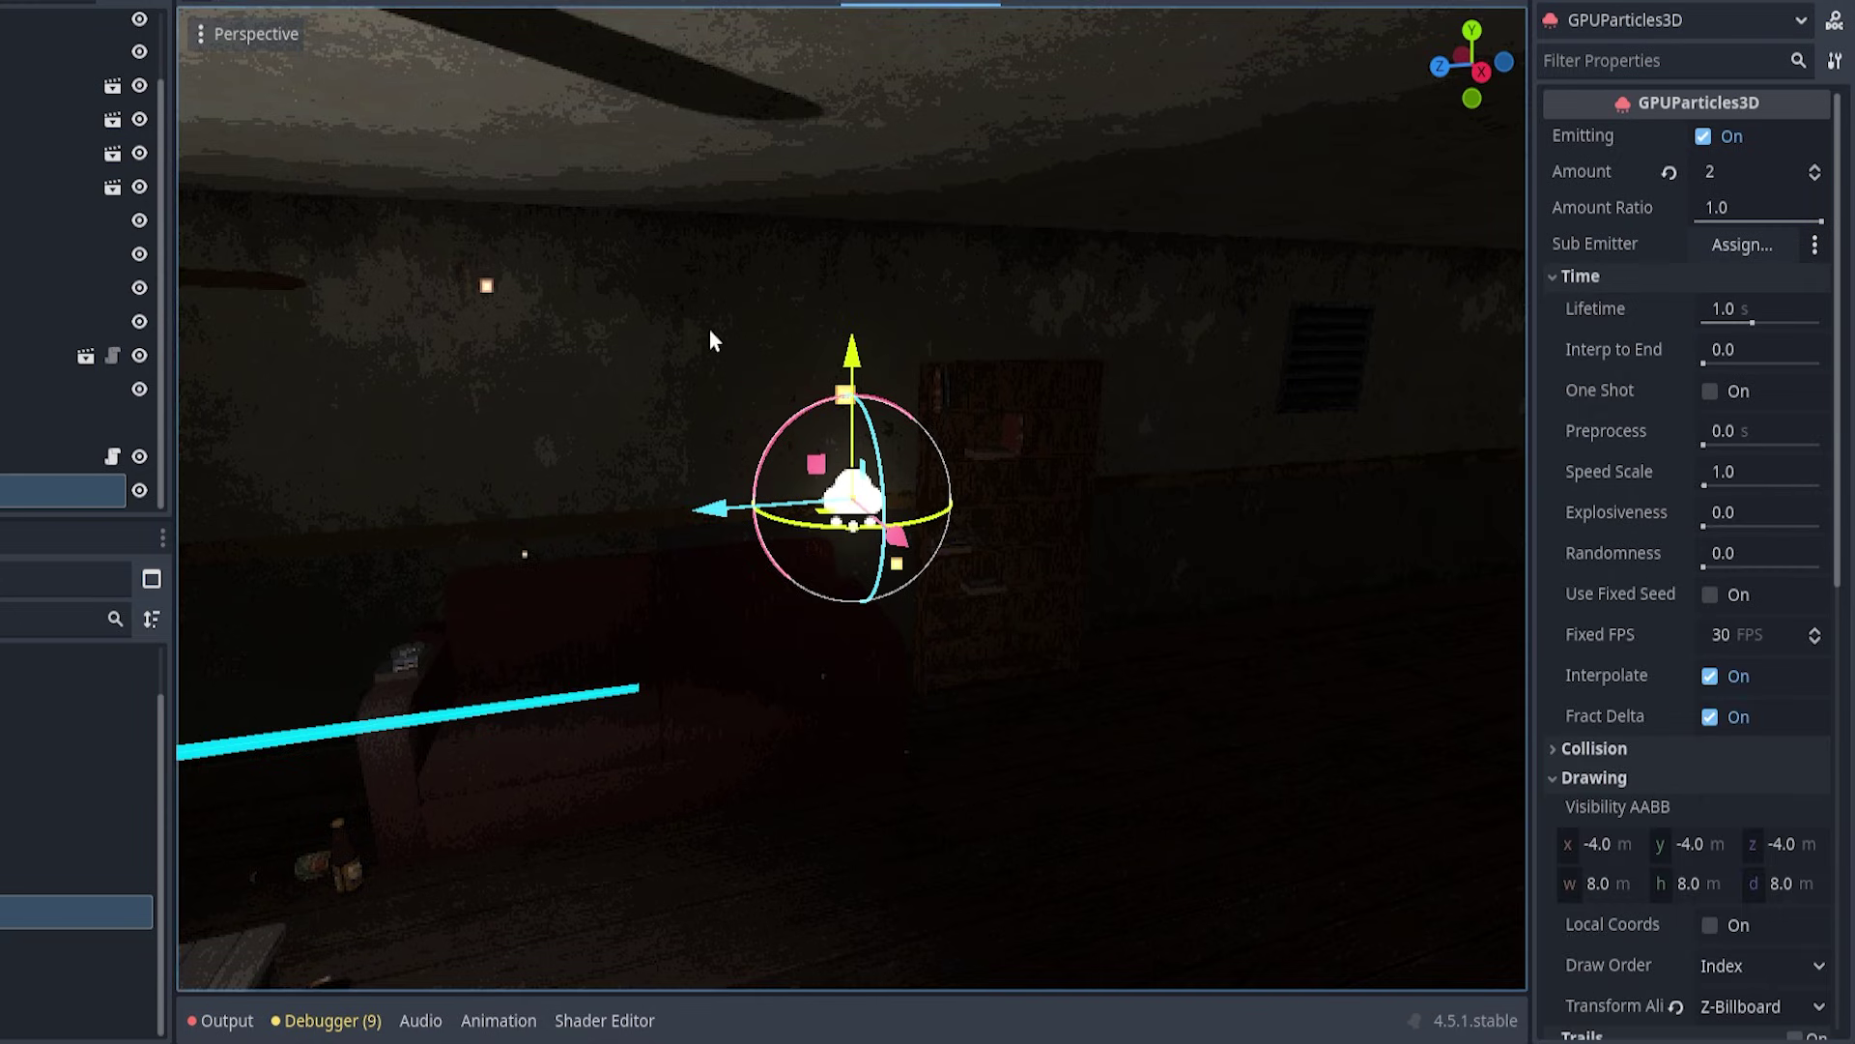
{"action": "middle_click_drag", "start_coordinate": [966, 657], "coordinate": [957, 671]}
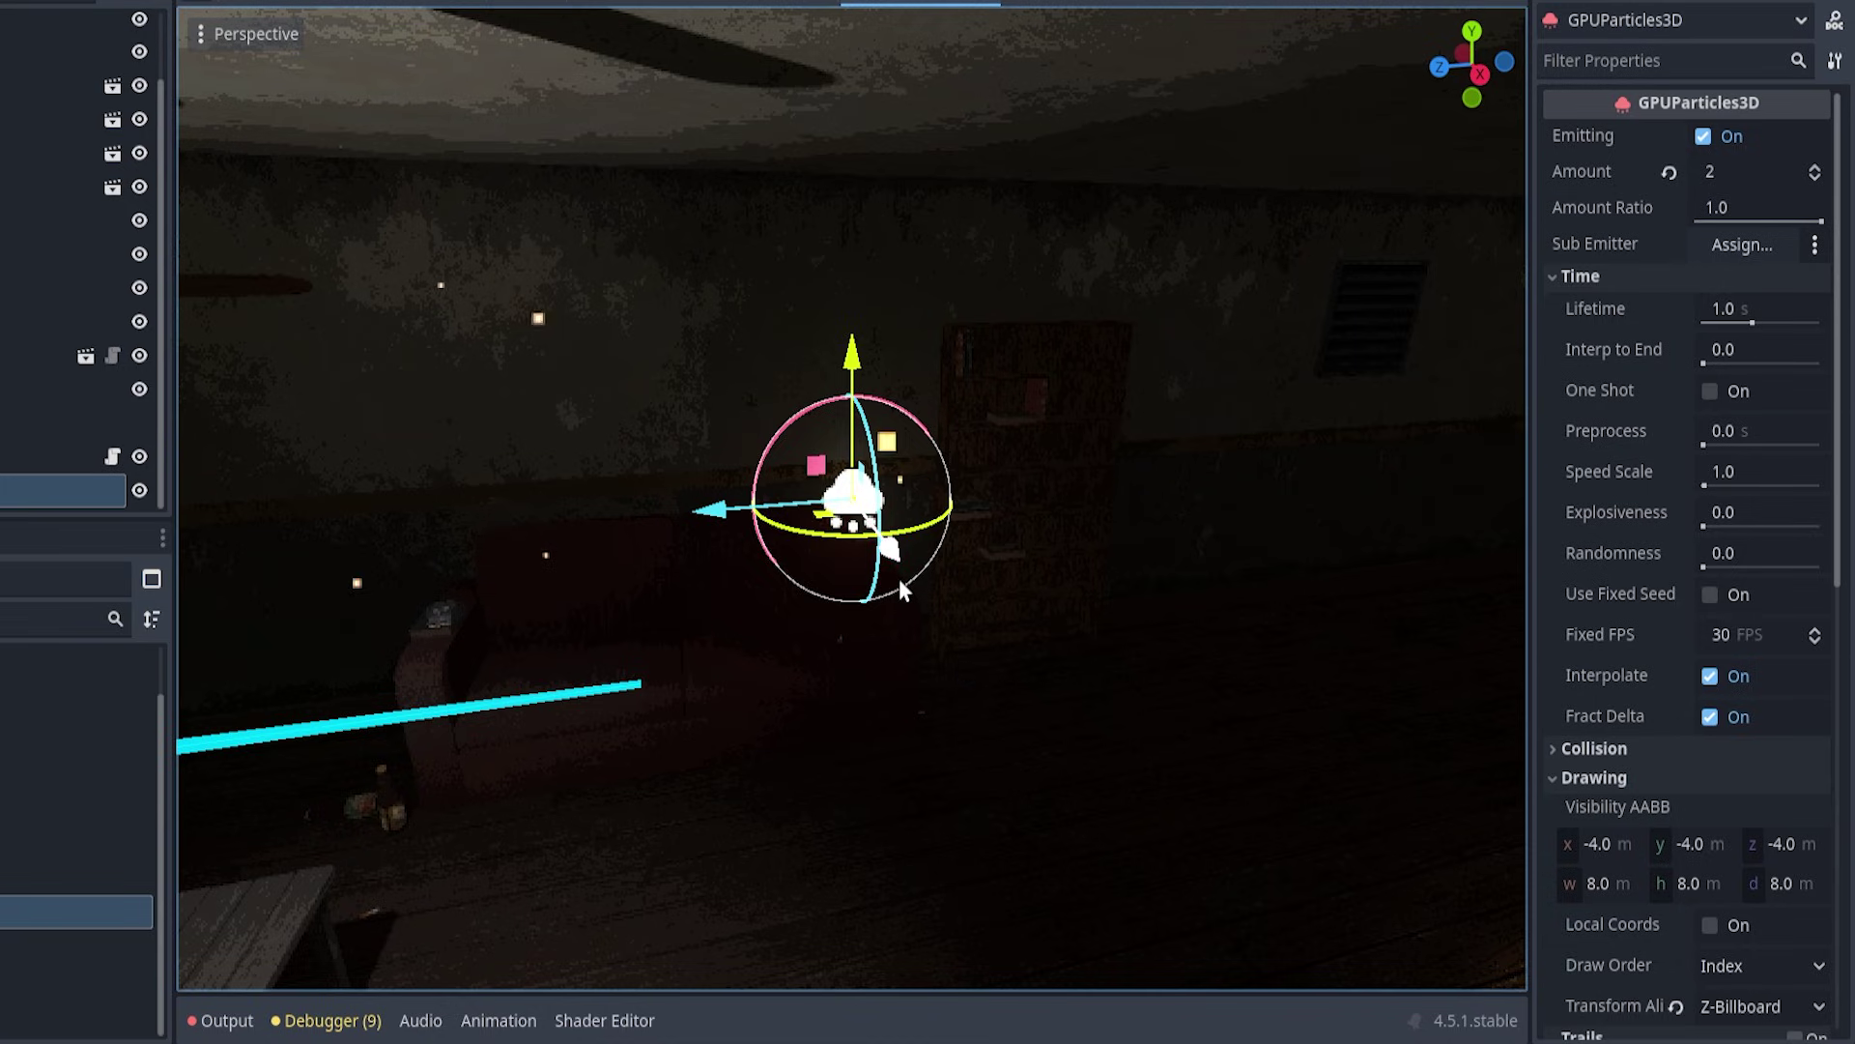
{"action": "mouse_move", "coordinate": [972, 599]}
{"action": "middle_mouse_down"}
{"action": "mouse_move", "coordinate": [906, 605]}
{"action": "mouse_move", "coordinate": [965, 592]}
{"action": "middle_mouse_up"}
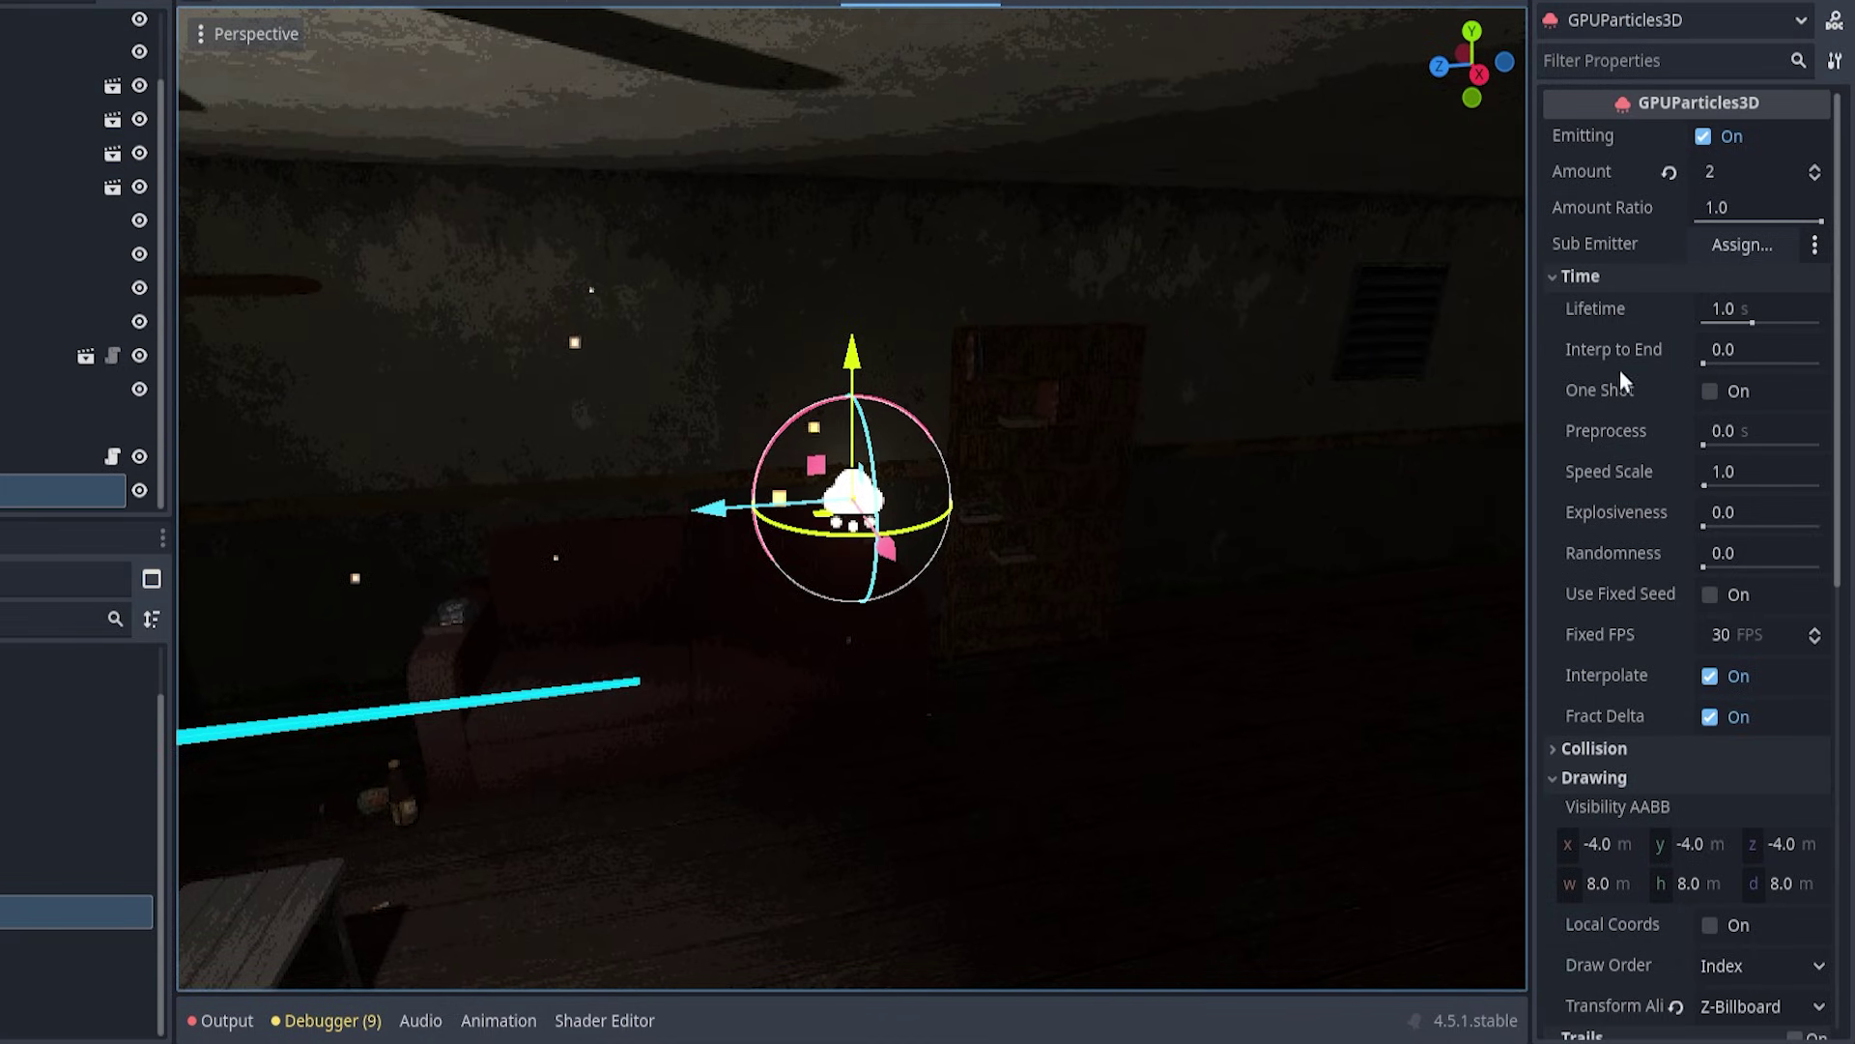
{"action": "left_click_drag", "start_coordinate": [1716, 320], "coordinate": [1723, 309]}
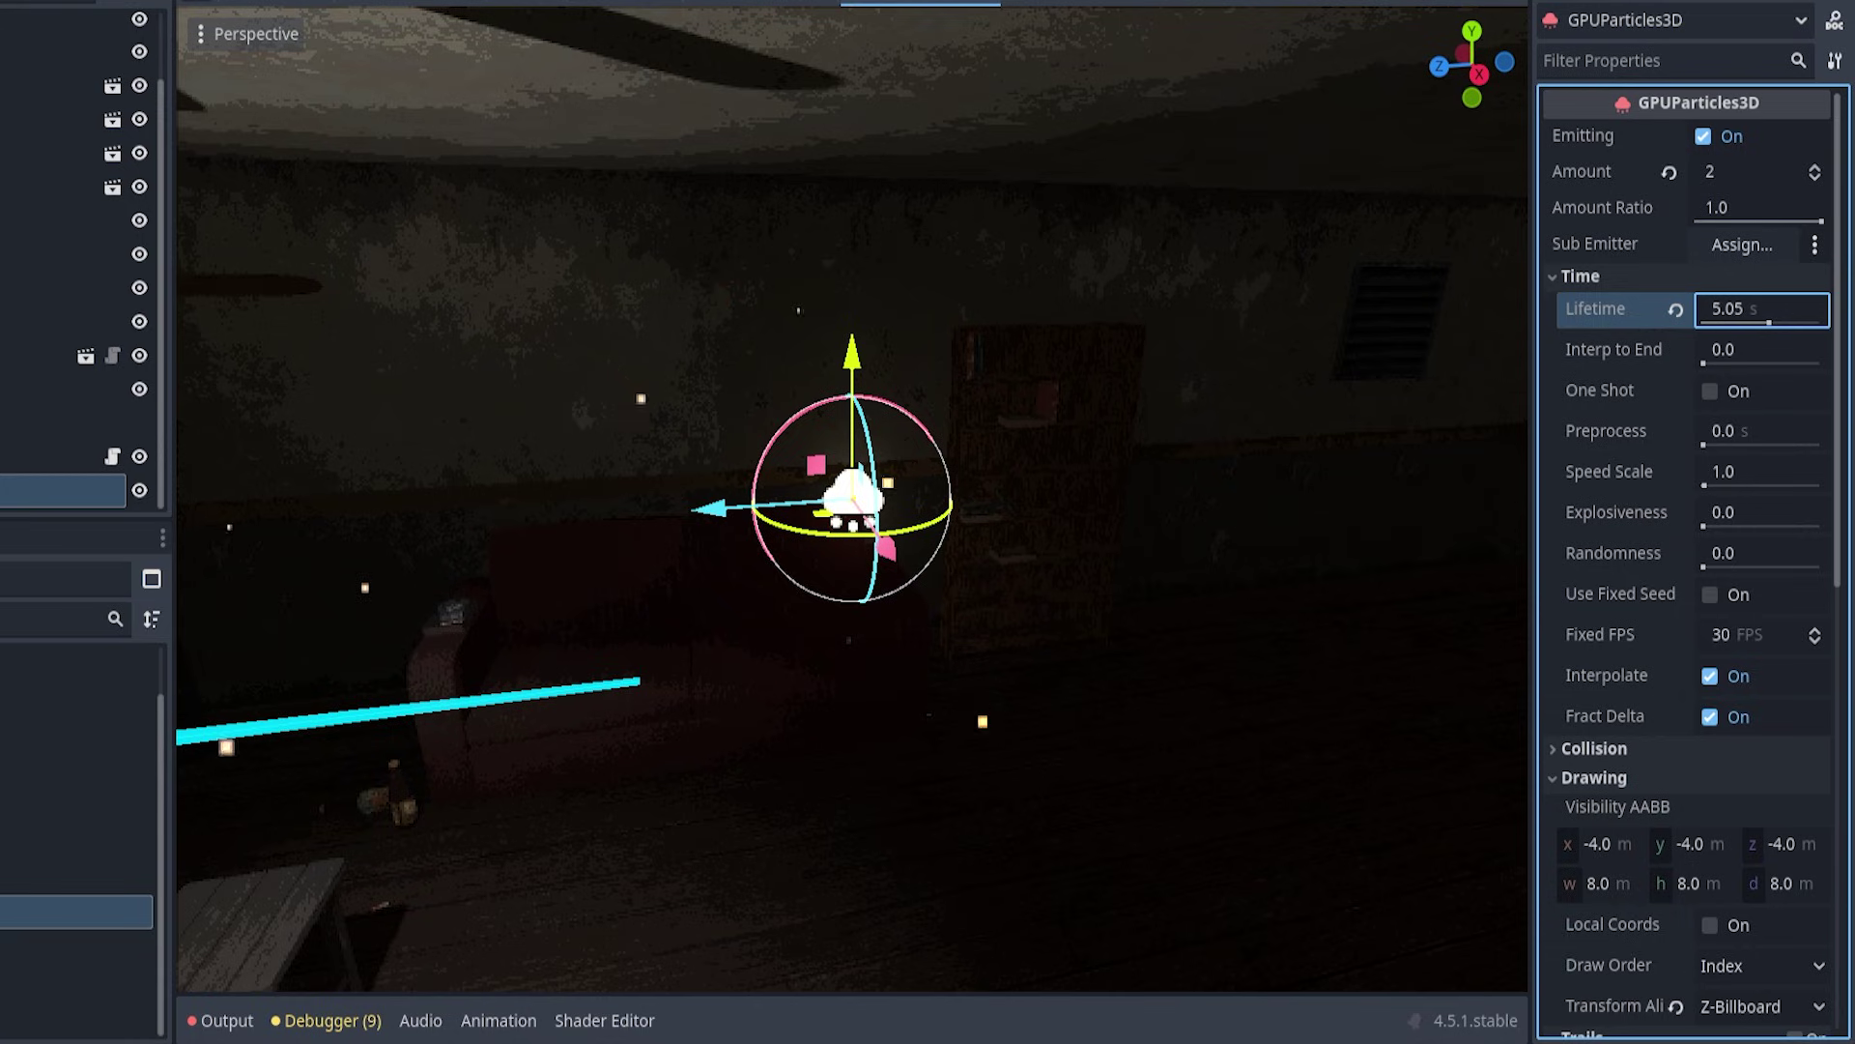
{"action": "scroll", "coordinate": [1068, 532], "scroll_direction": "up", "scroll_amount": 2}
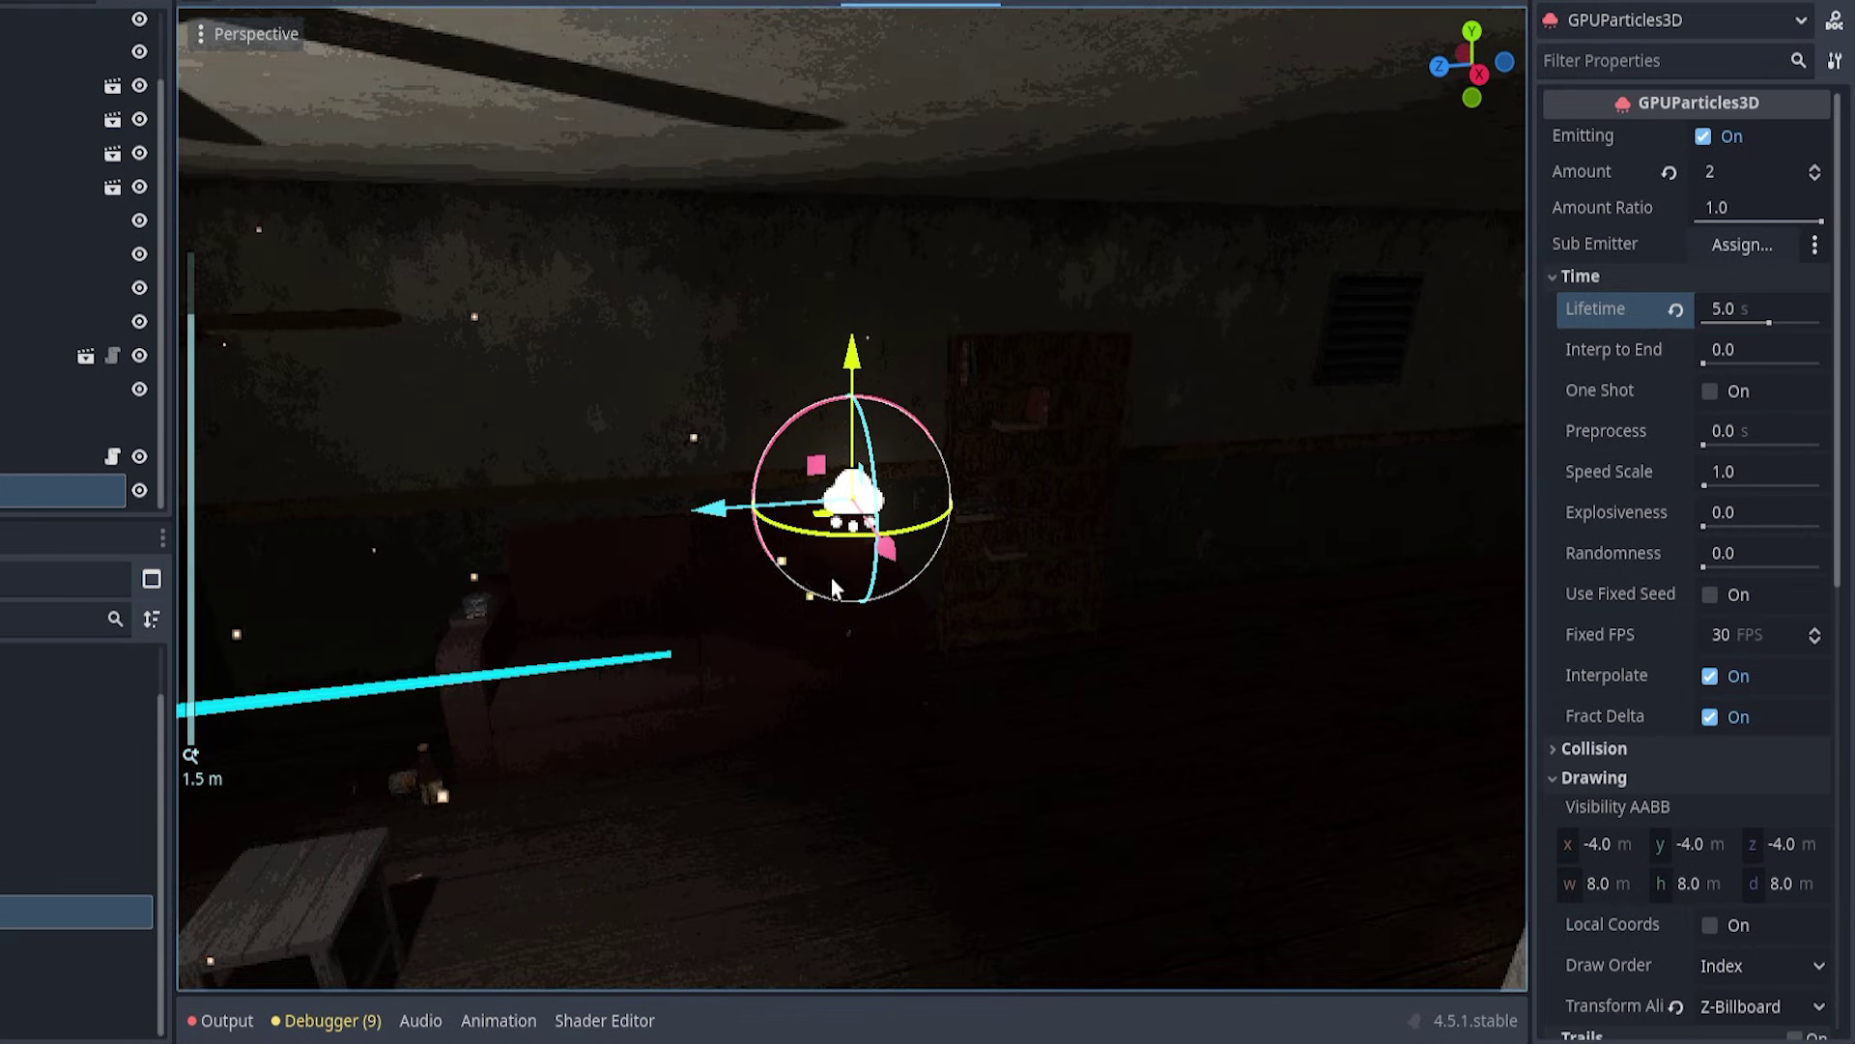
Step: Set Speed Scale to 0.25 so the dust specks float slowly
{"action": "middle_click_drag", "start_coordinate": [731, 683], "coordinate": [726, 713]}
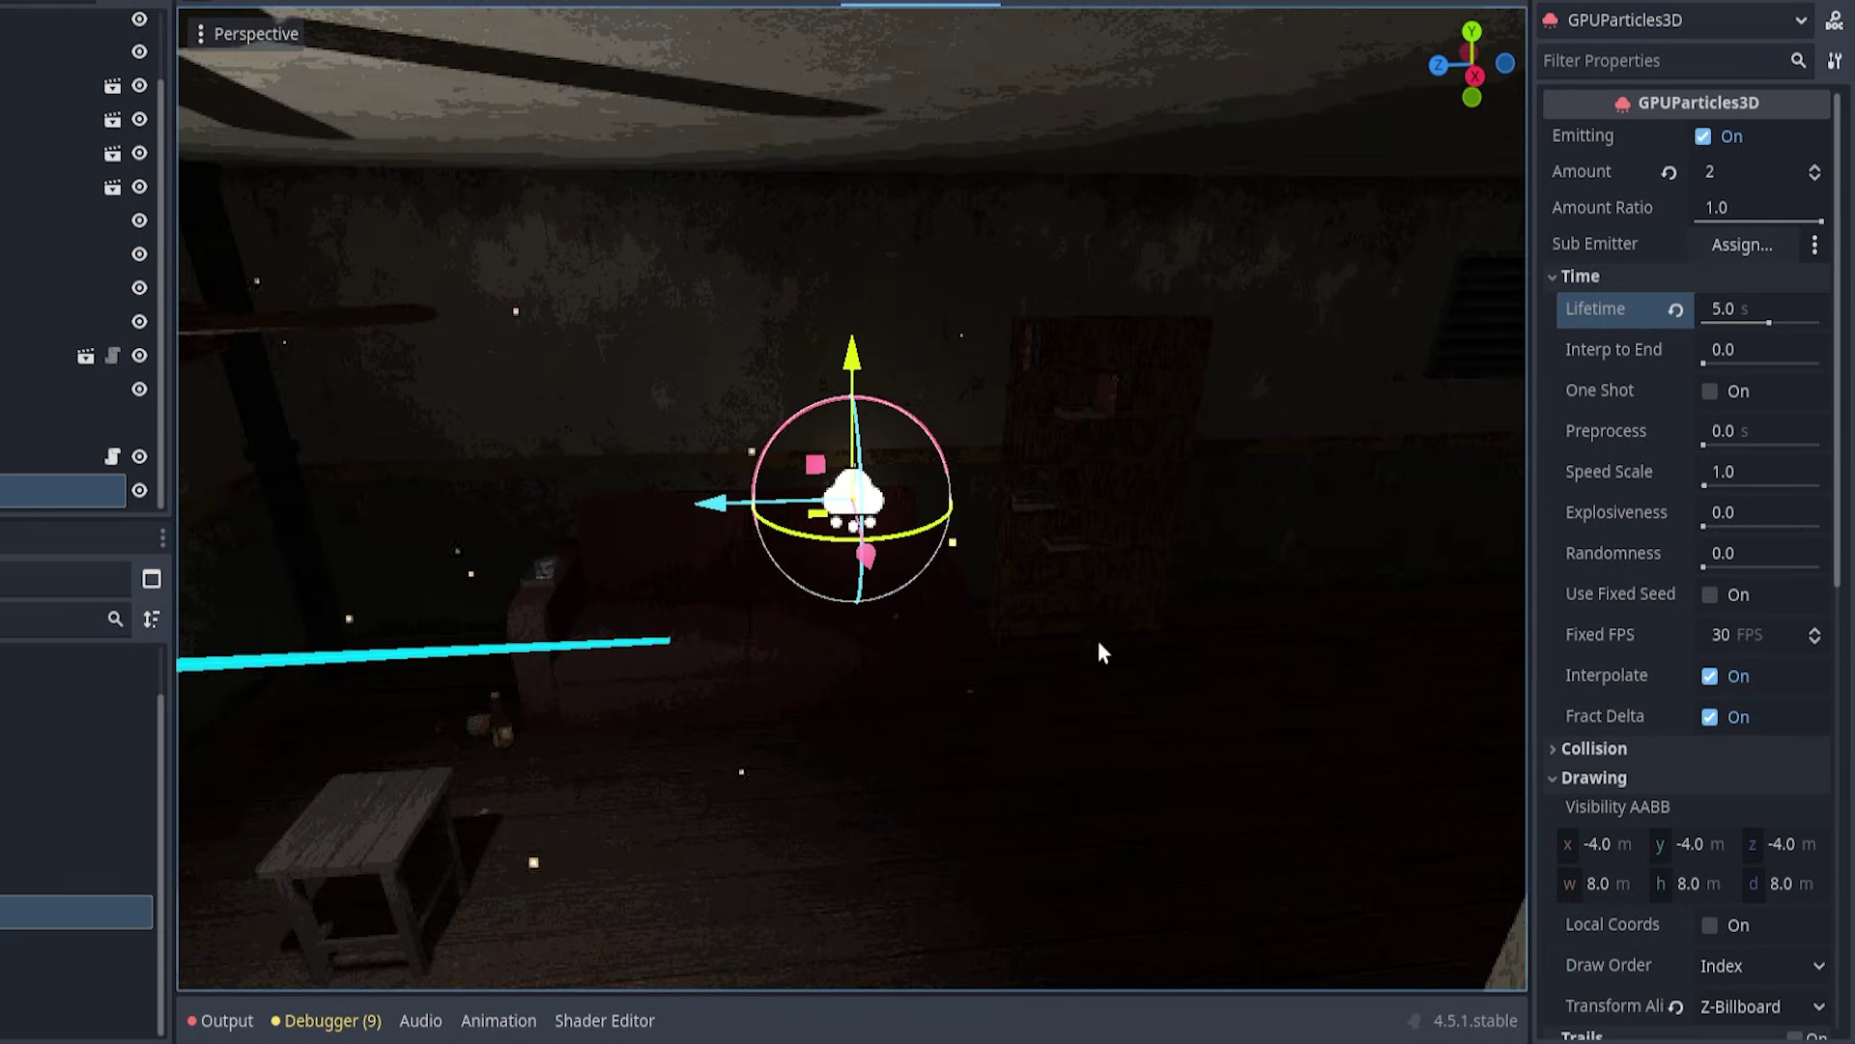
{"action": "middle_click_drag", "start_coordinate": [927, 604], "coordinate": [965, 594]}
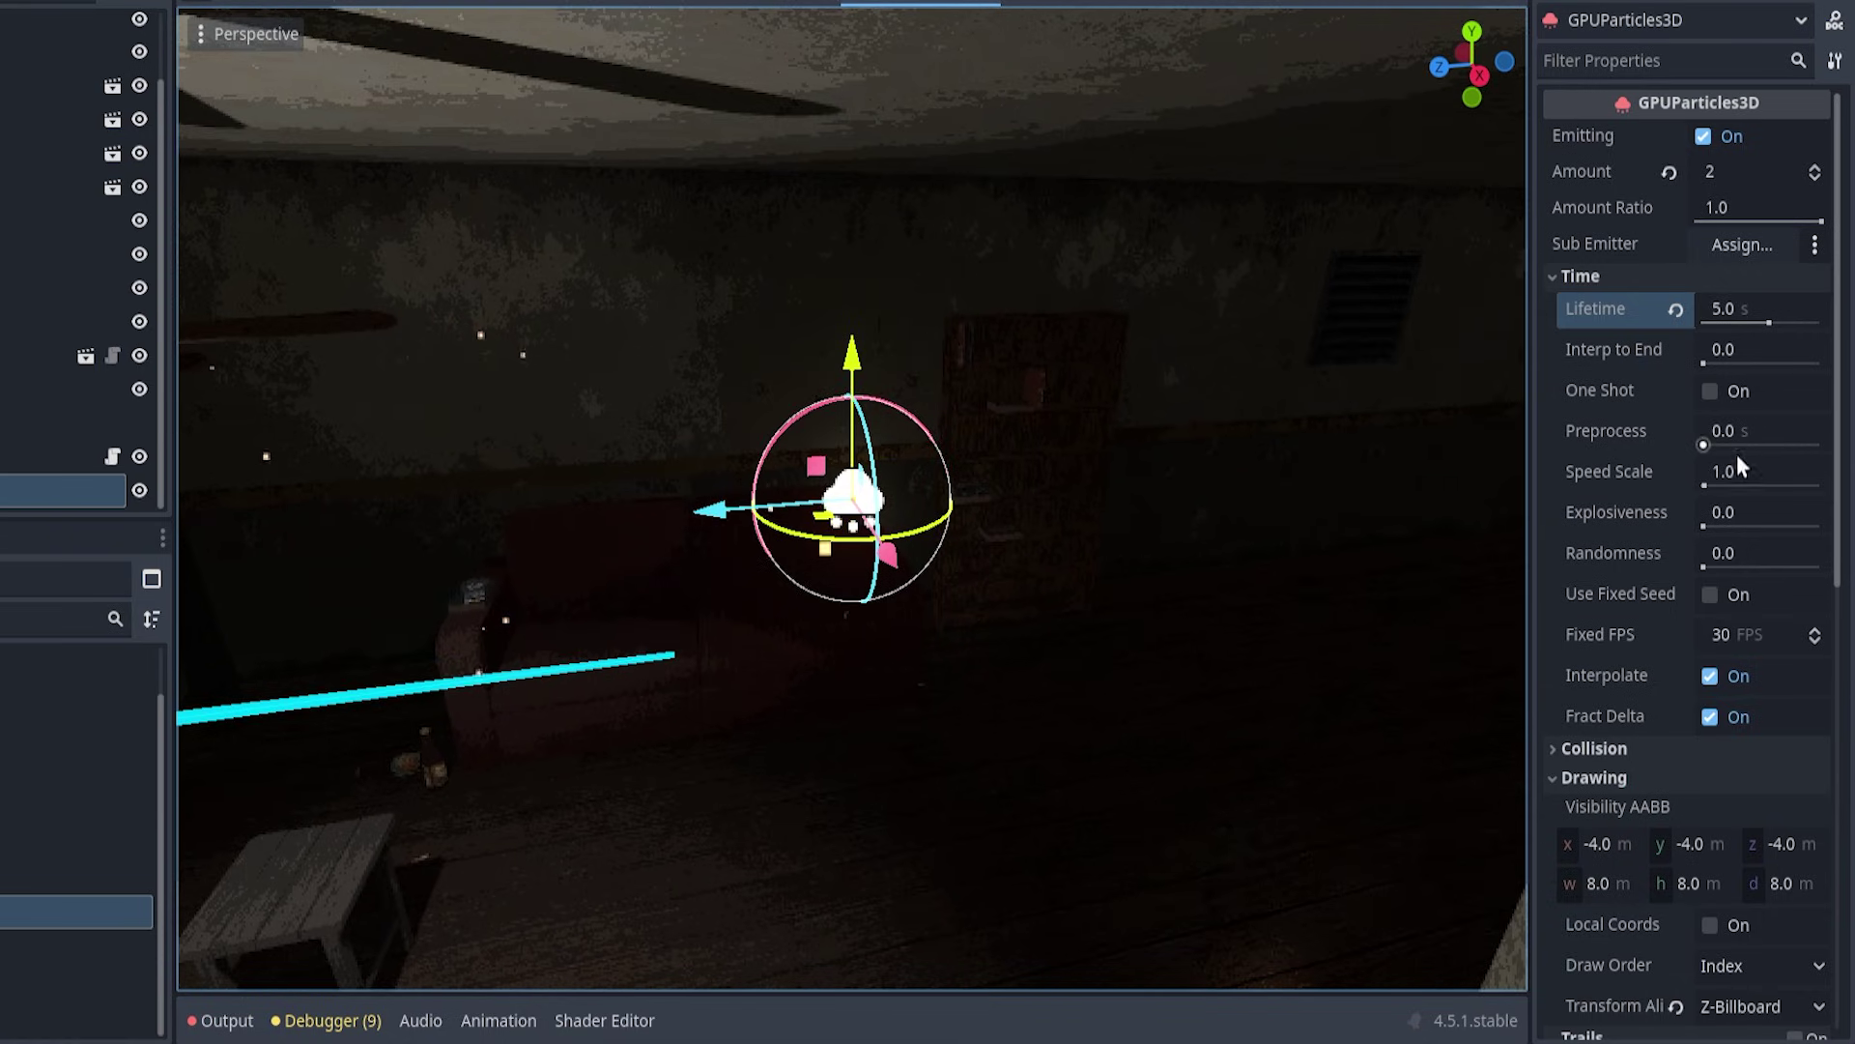
{"action": "middle_click_drag", "start_coordinate": [1268, 485], "coordinate": [748, 645]}
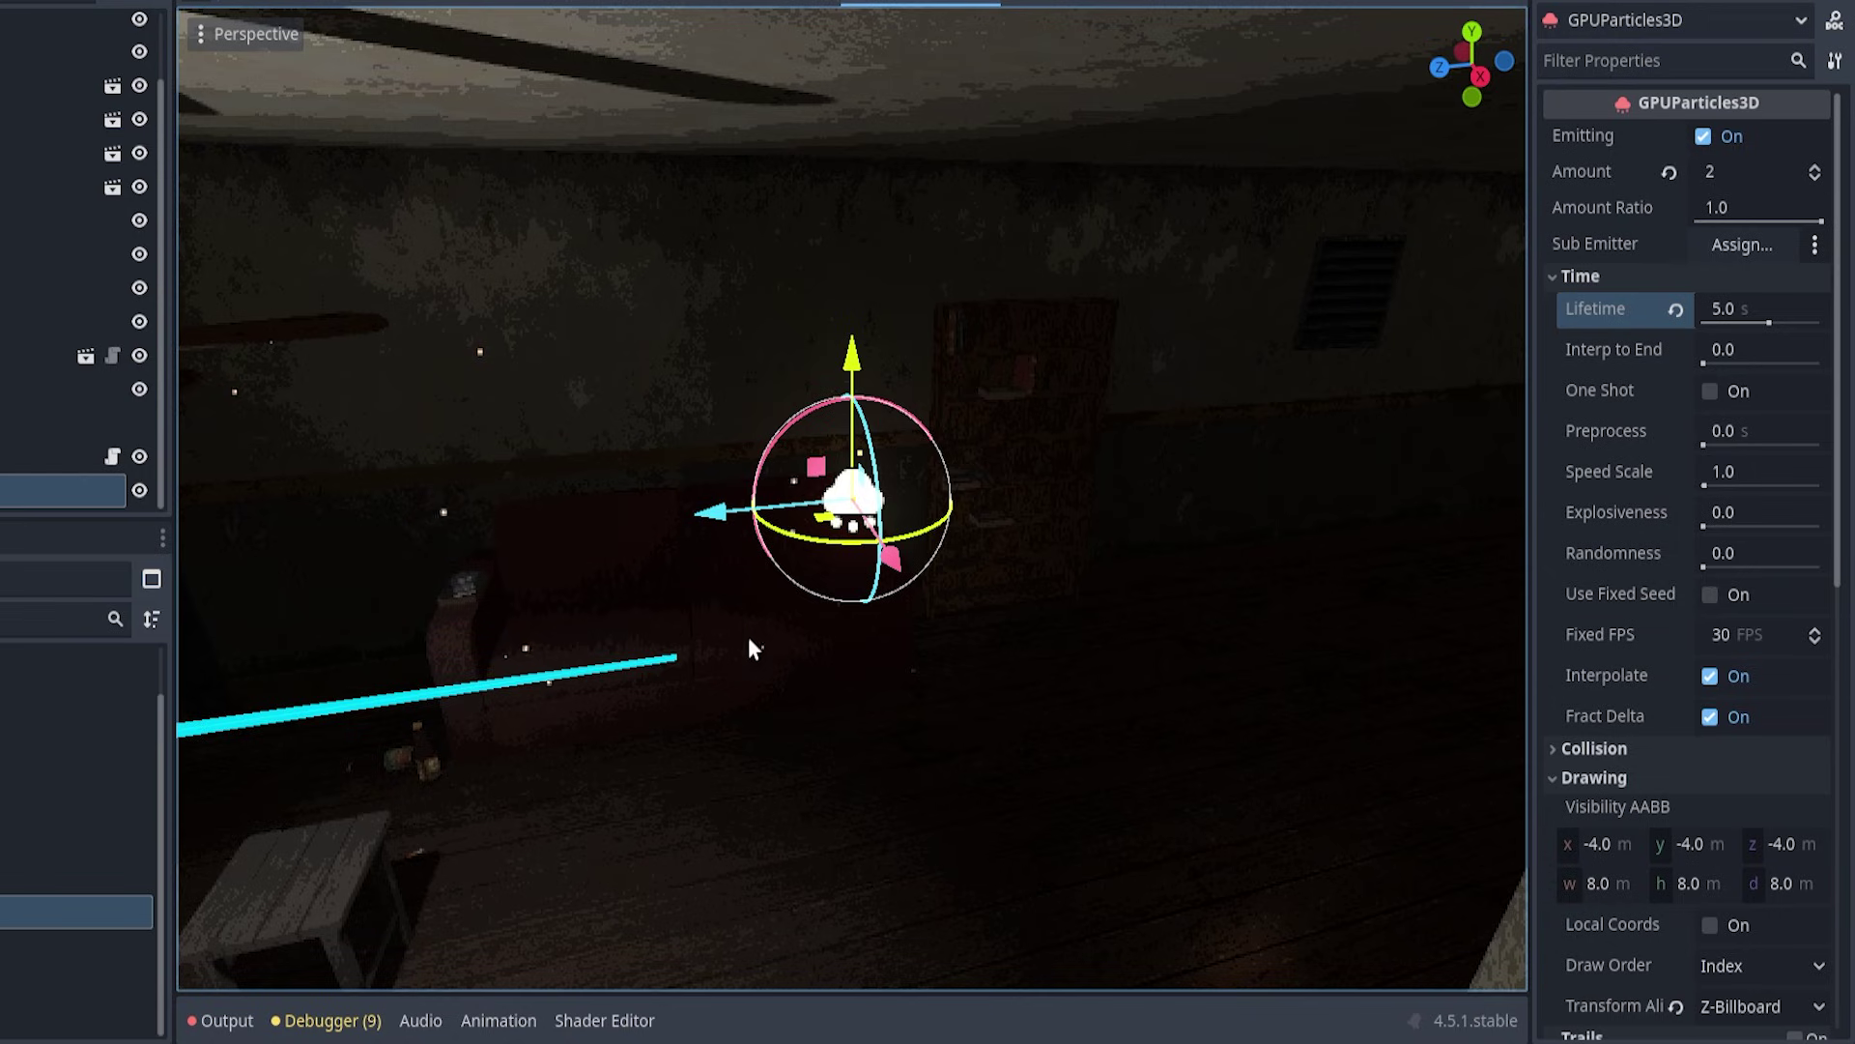
{"action": "left_click", "coordinate": [1755, 472]}
{"action": "type", "text": "0.05"}
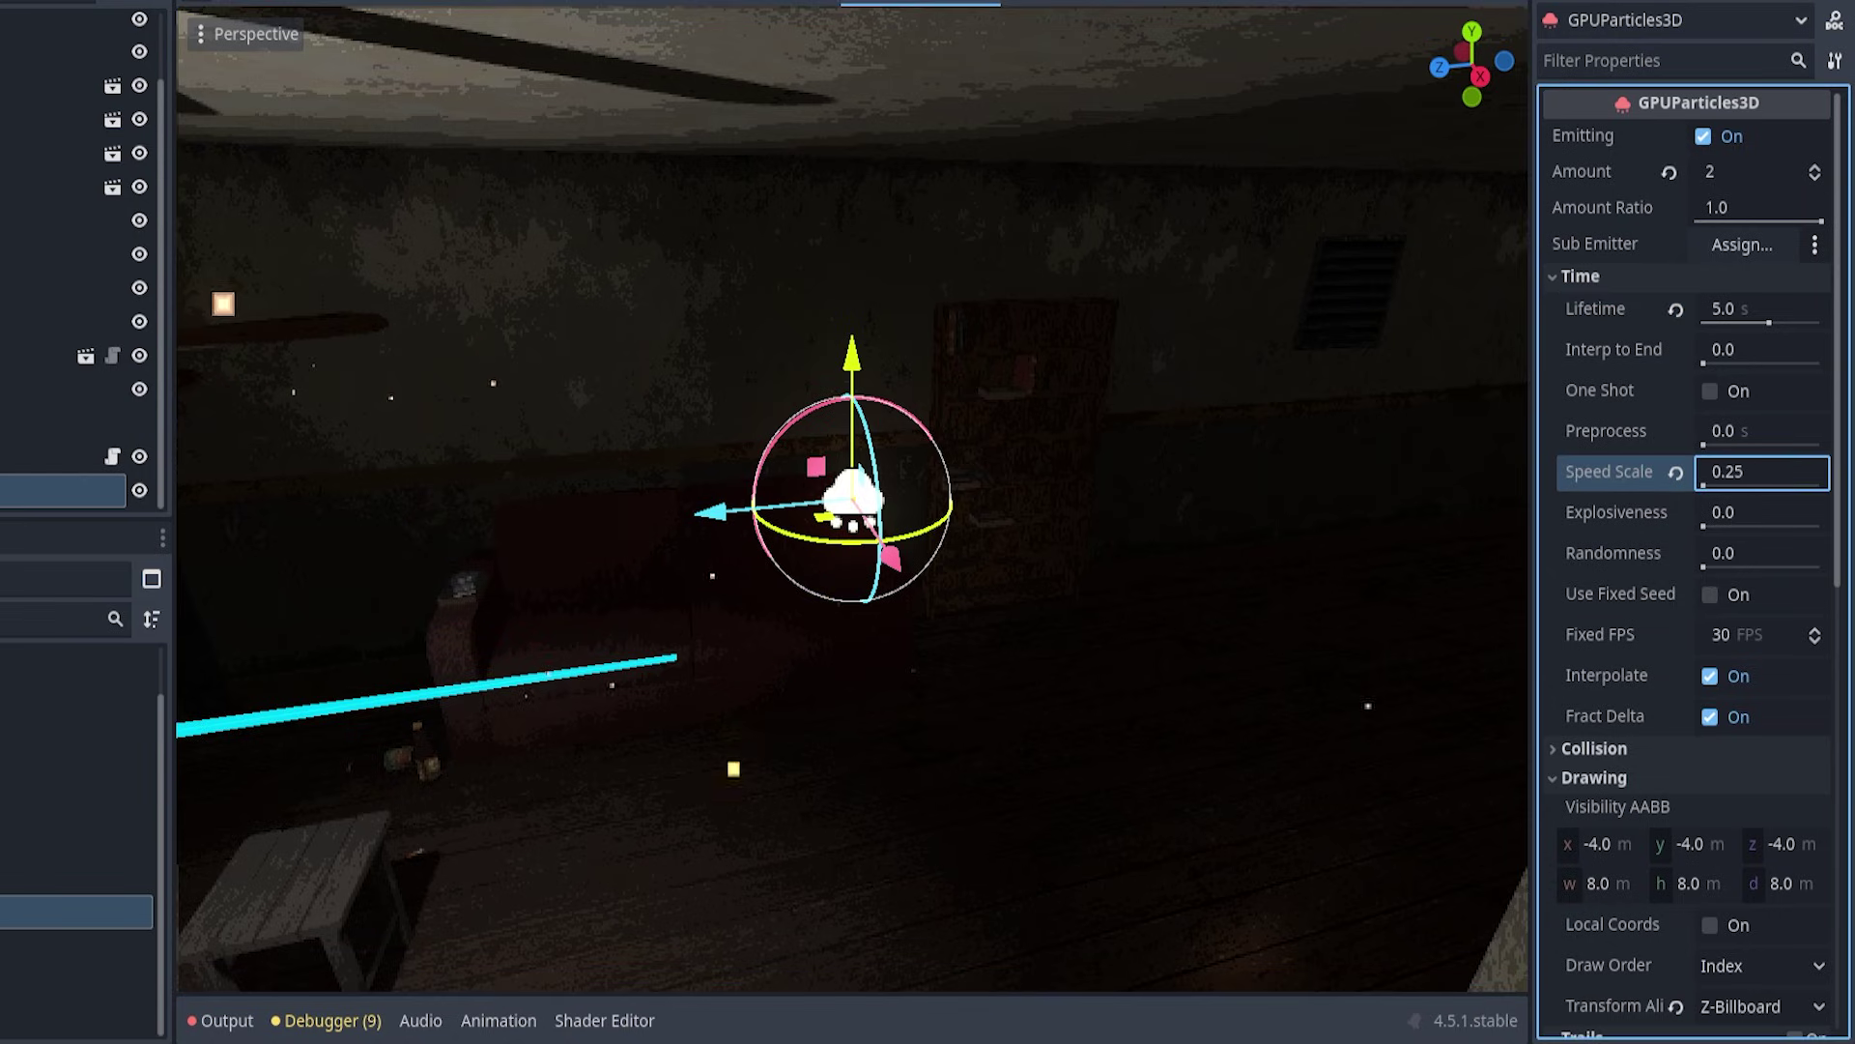
{"action": "middle_click_drag", "start_coordinate": [966, 556], "coordinate": [1093, 503]}
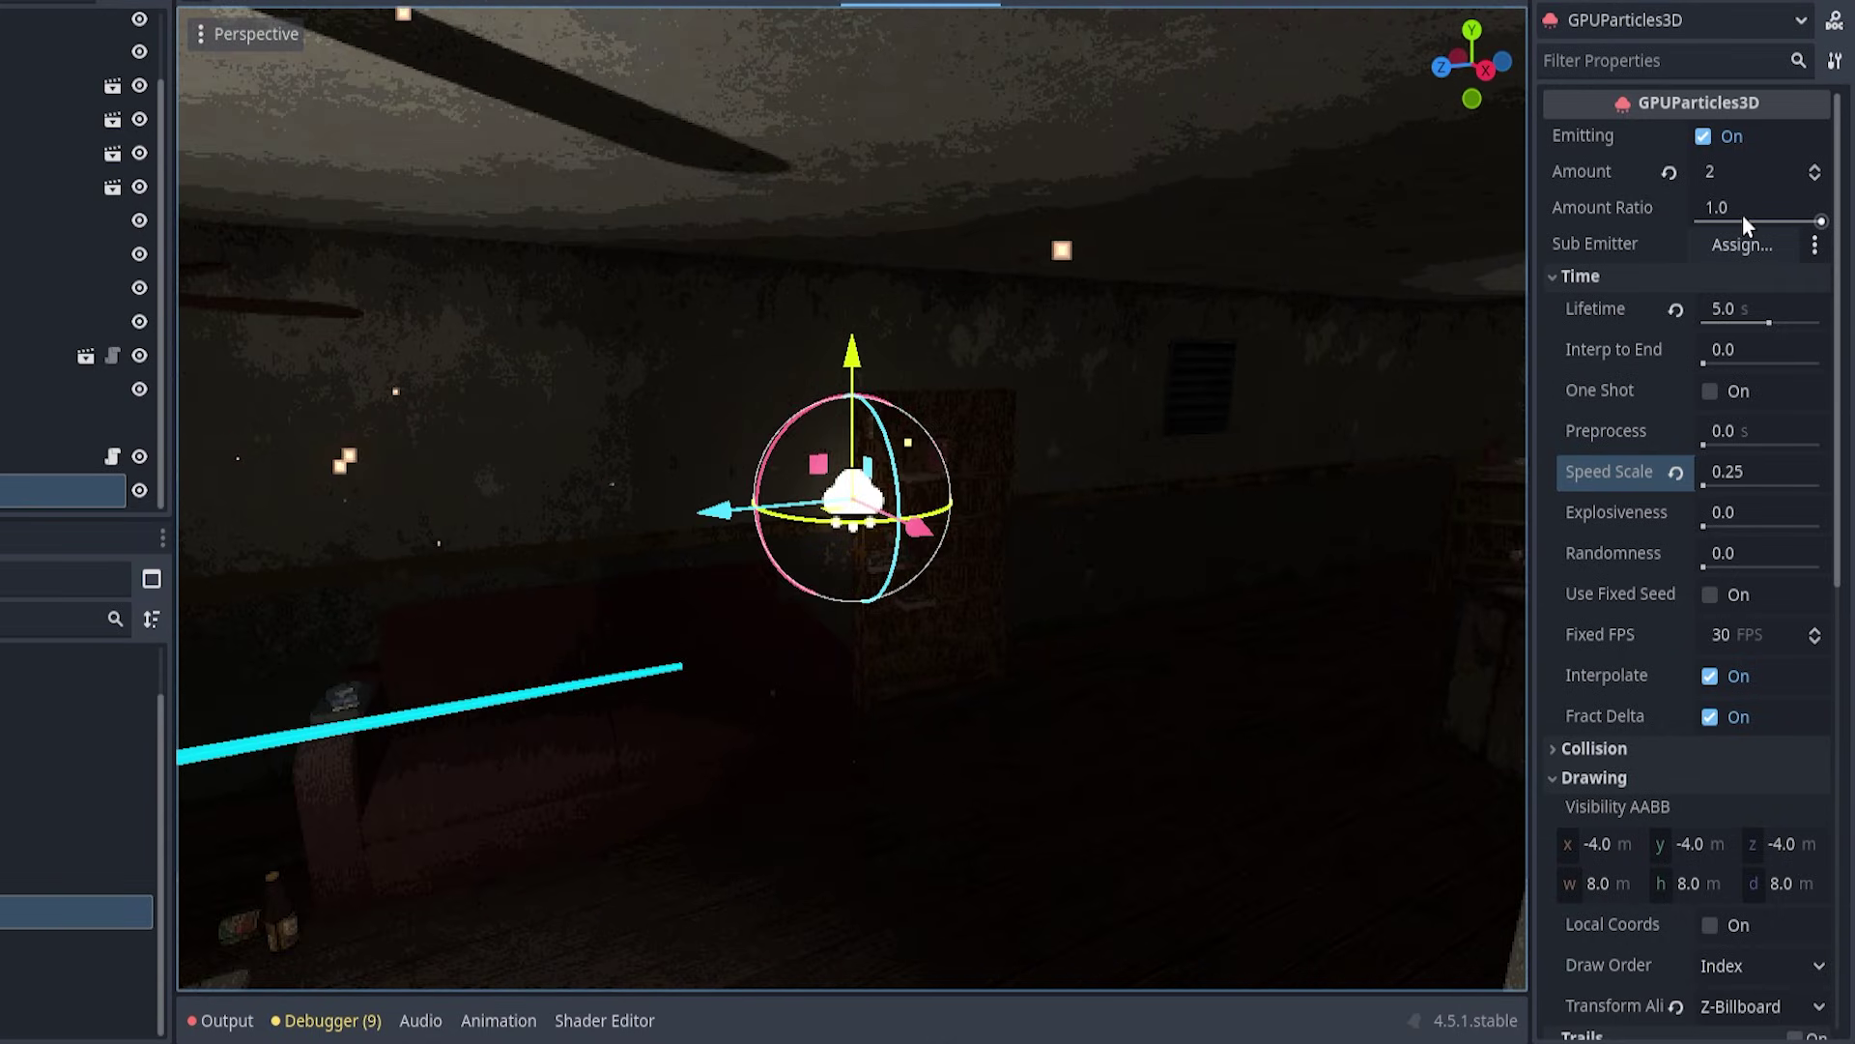
Step: Set the particle Amount to 22
{"action": "left_click", "coordinate": [1719, 171]}
{"action": "type", "text": "57"}
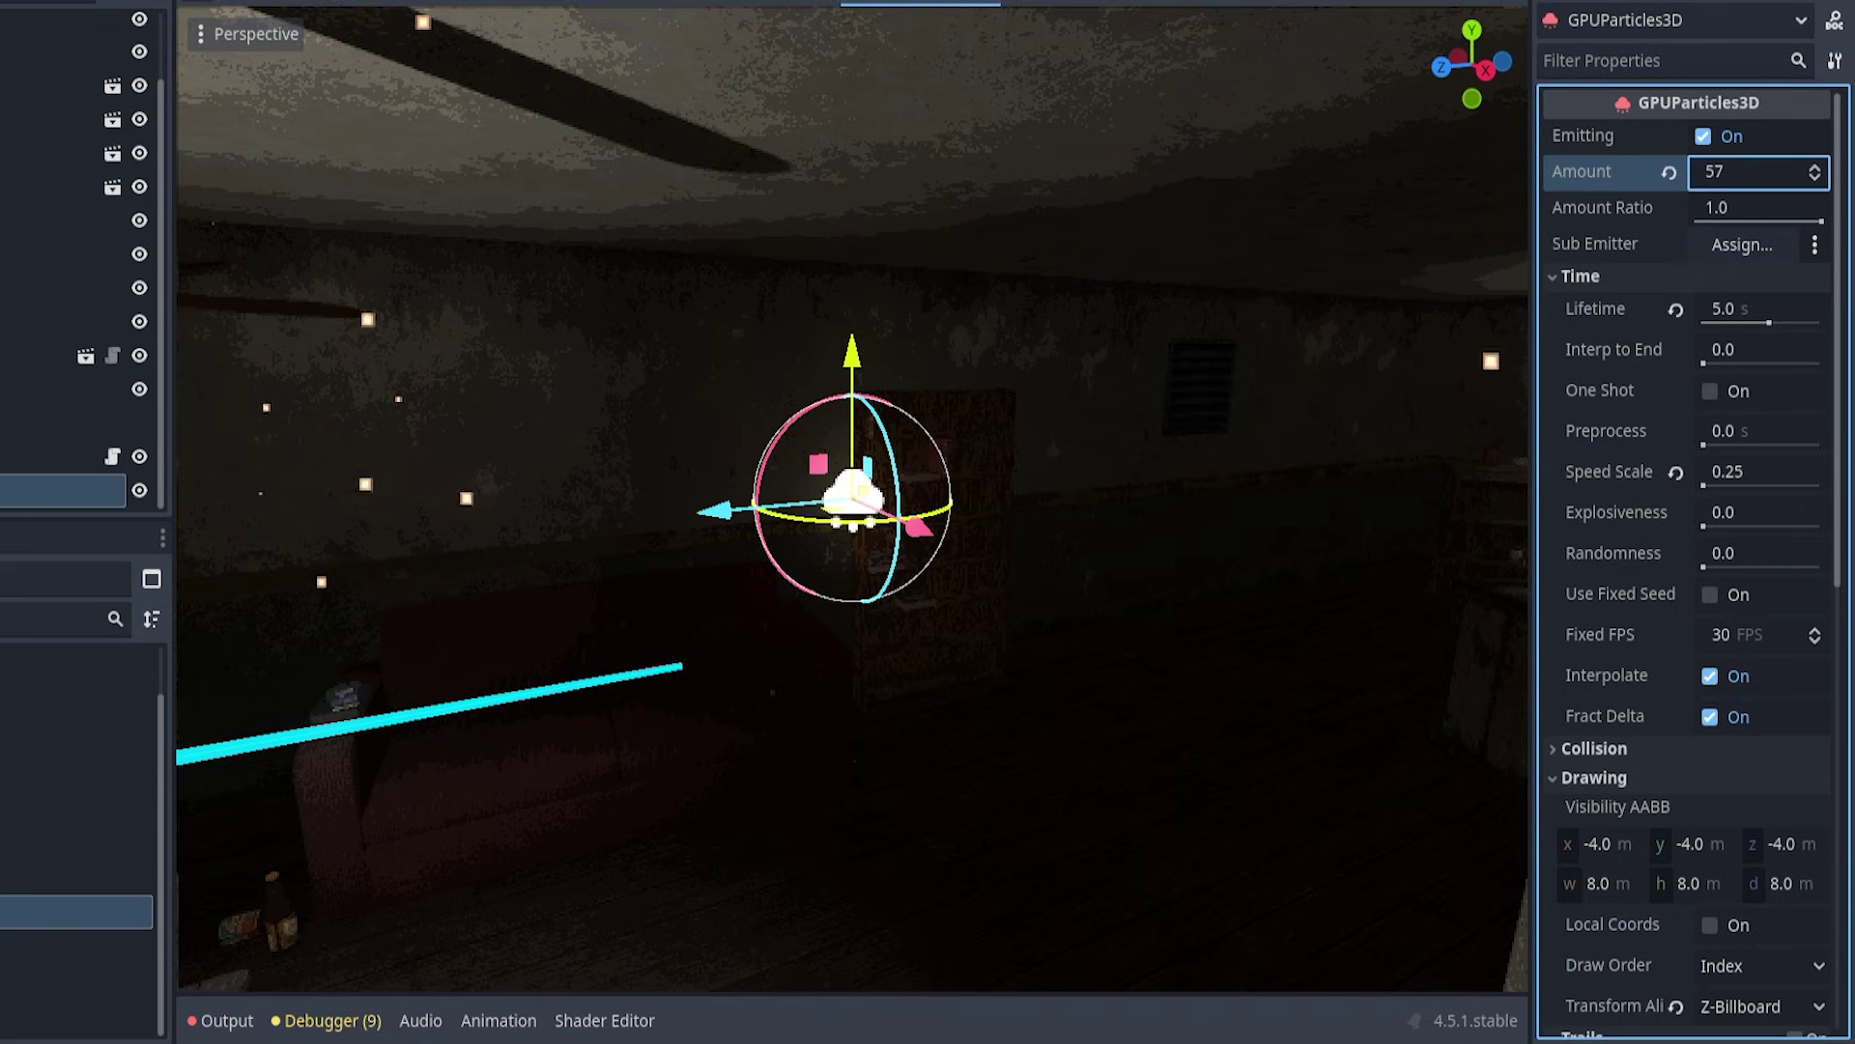
{"action": "key", "text": "BackSpace"}
{"action": "key", "text": "BackSpace"}
{"action": "type", "text": "42"}
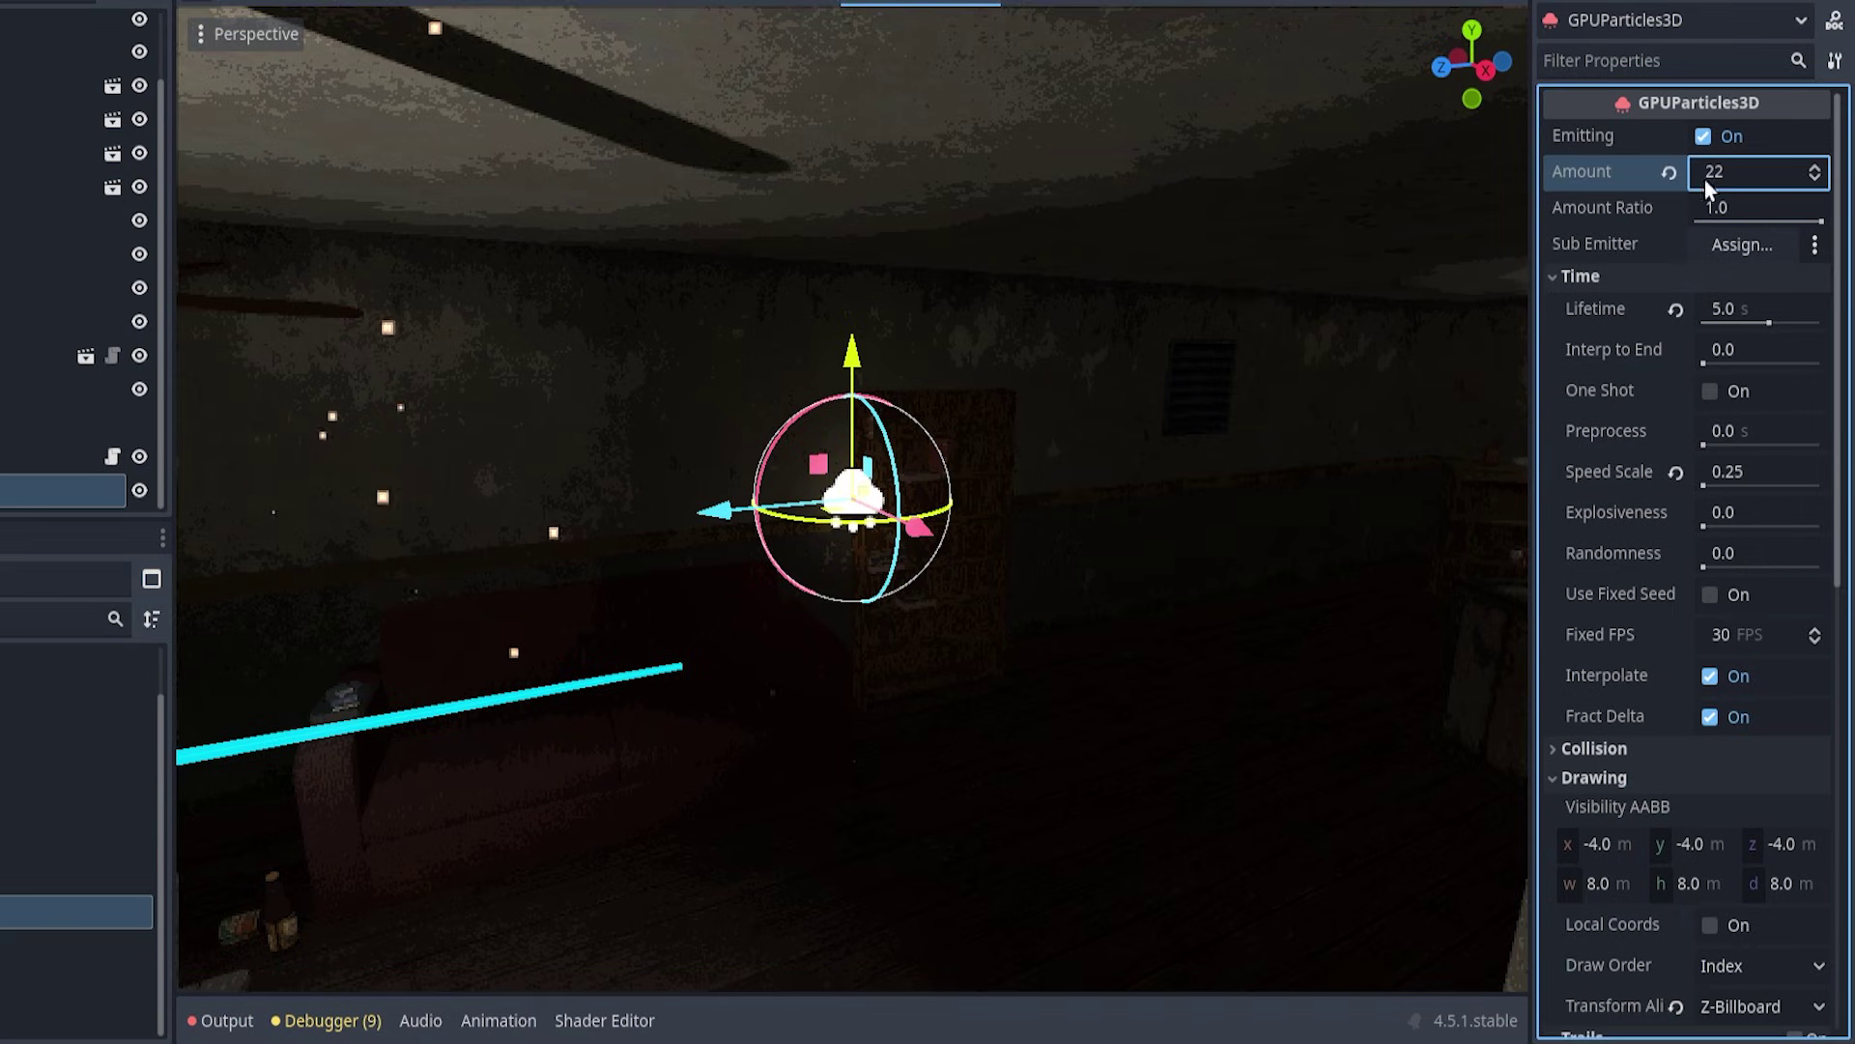
{"action": "key", "text": "Return"}
{"action": "middle_click_drag", "start_coordinate": [1110, 507], "coordinate": [1122, 561]}
Step: Raise the emitter's Randomness to 1.0
{"action": "scroll", "coordinate": [1227, 516], "scroll_direction": "down", "scroll_amount": 3}
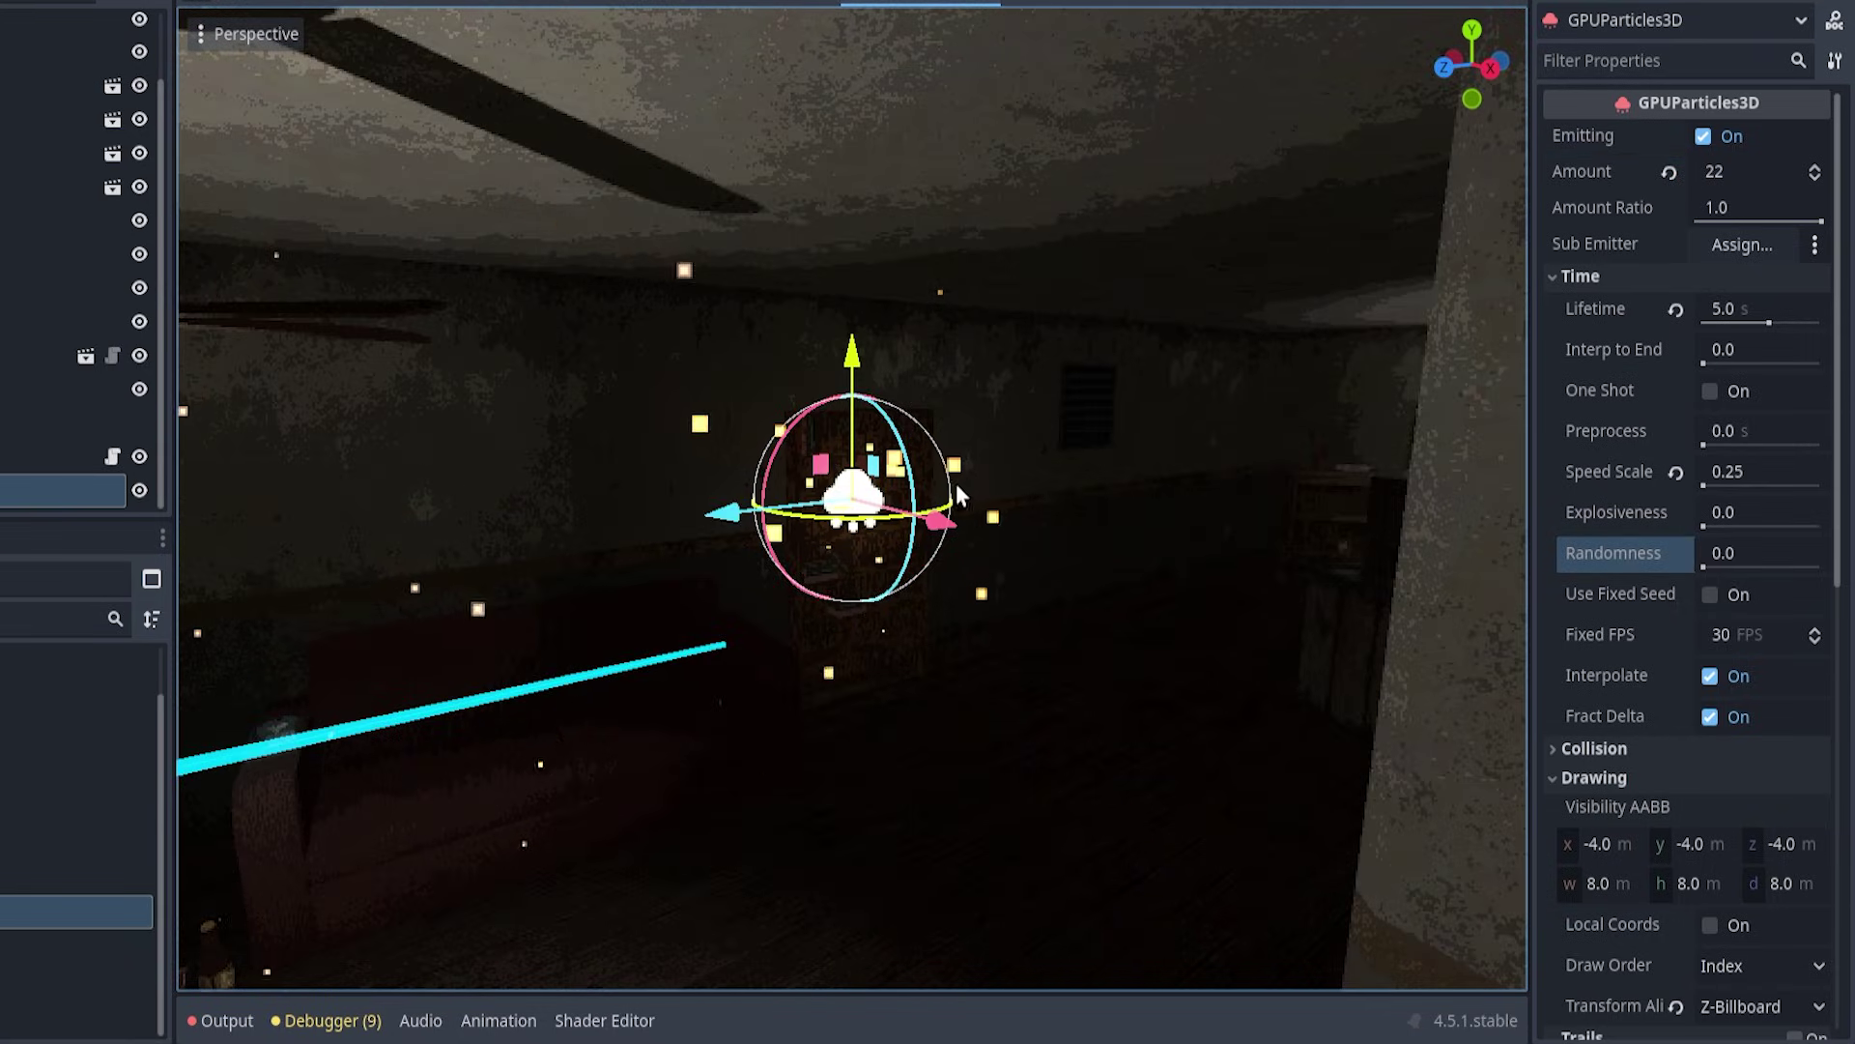
{"action": "left_click", "coordinate": [1716, 553]}
{"action": "type", "text": "1"}
{"action": "key", "text": "Return"}
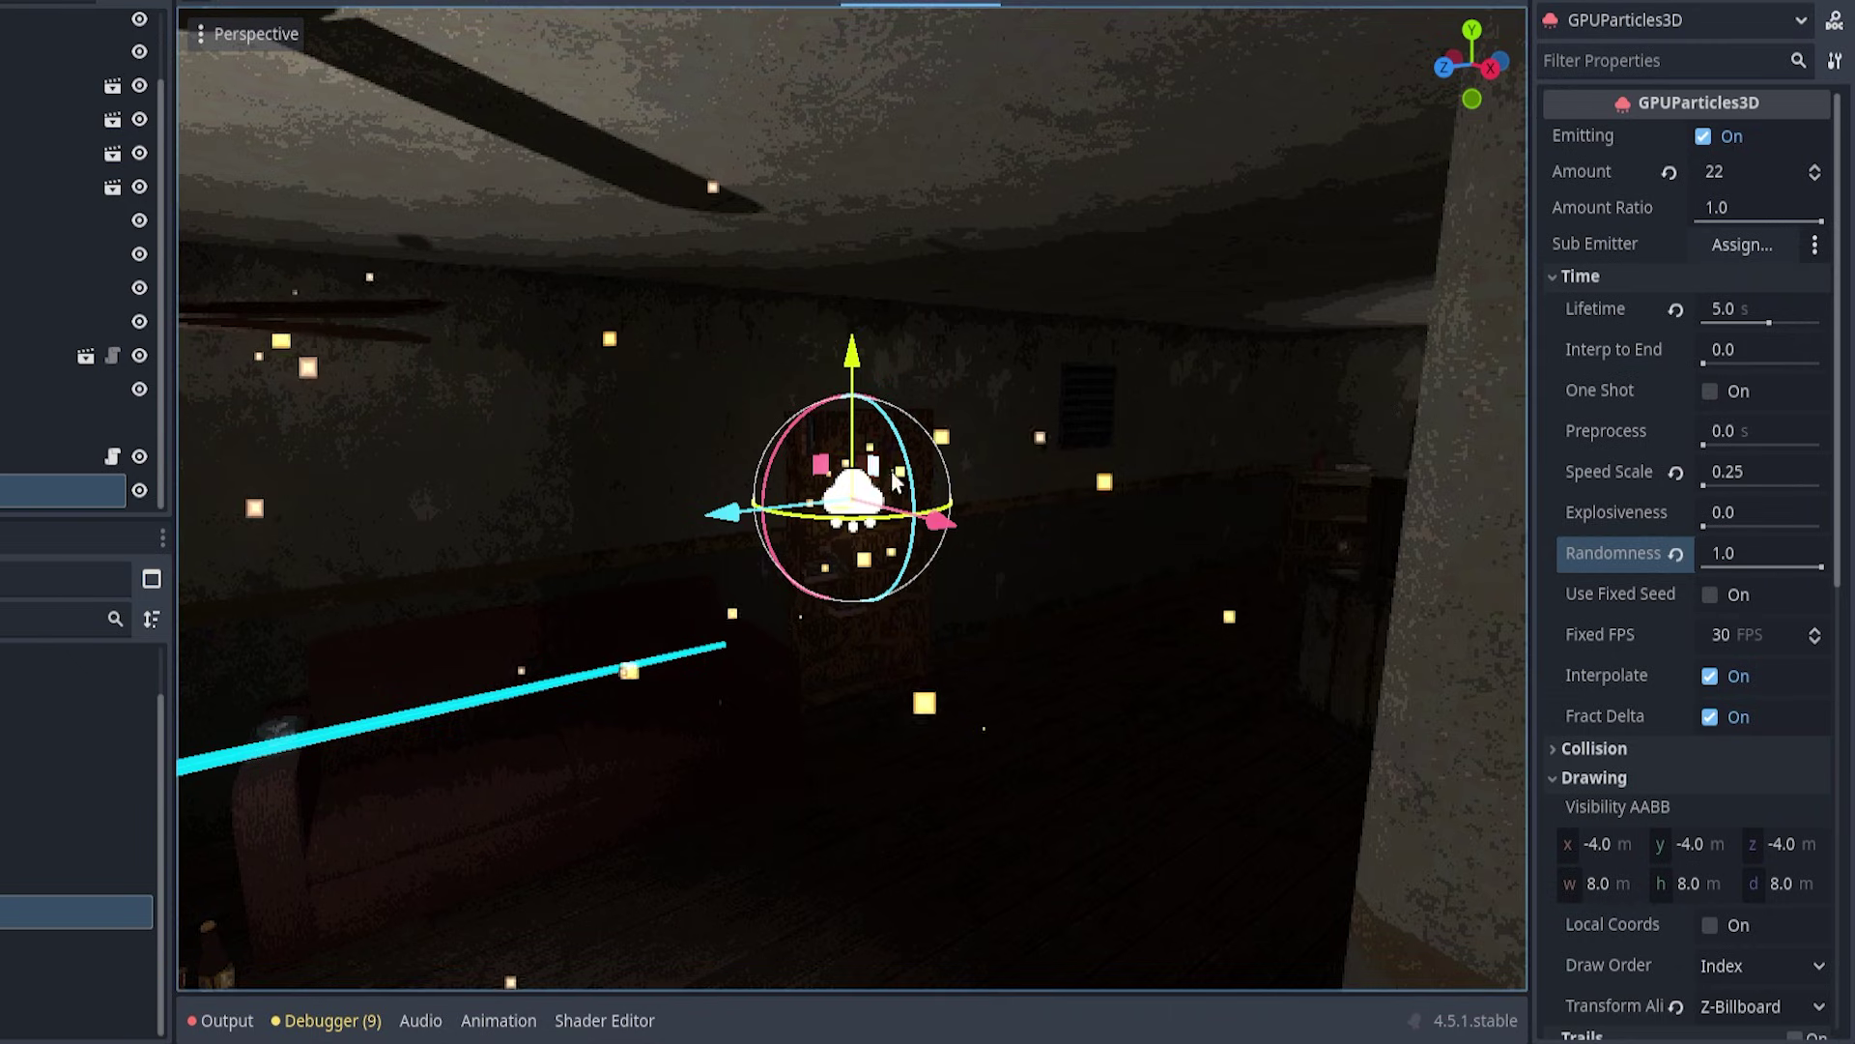
Step: Expand the ParticleProcessMaterial to show its Spawn position settings
{"action": "scroll", "coordinate": [1575, 740], "scroll_direction": "down", "scroll_amount": 8}
{"action": "scroll", "coordinate": [1579, 739], "scroll_direction": "up", "scroll_amount": 5}
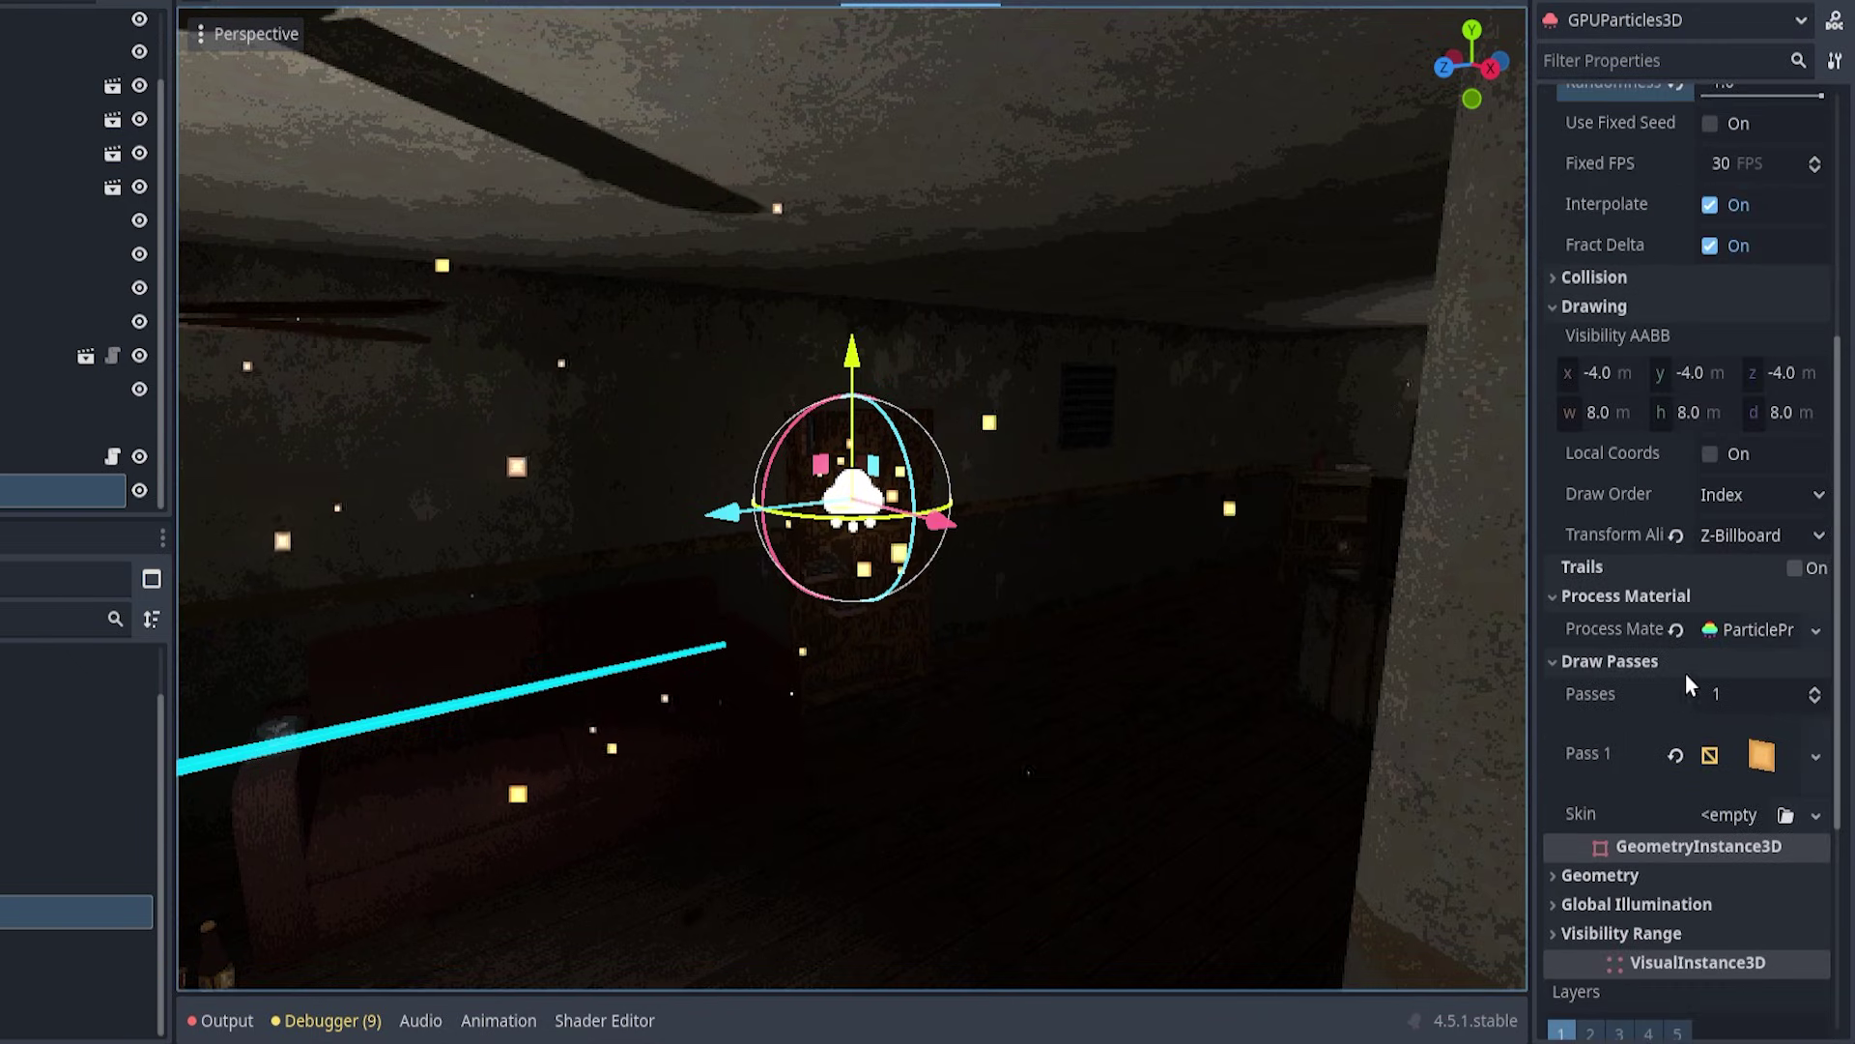
{"action": "left_click", "coordinate": [1715, 676]}
{"action": "scroll", "coordinate": [1714, 681], "scroll_direction": "down", "scroll_amount": 4}
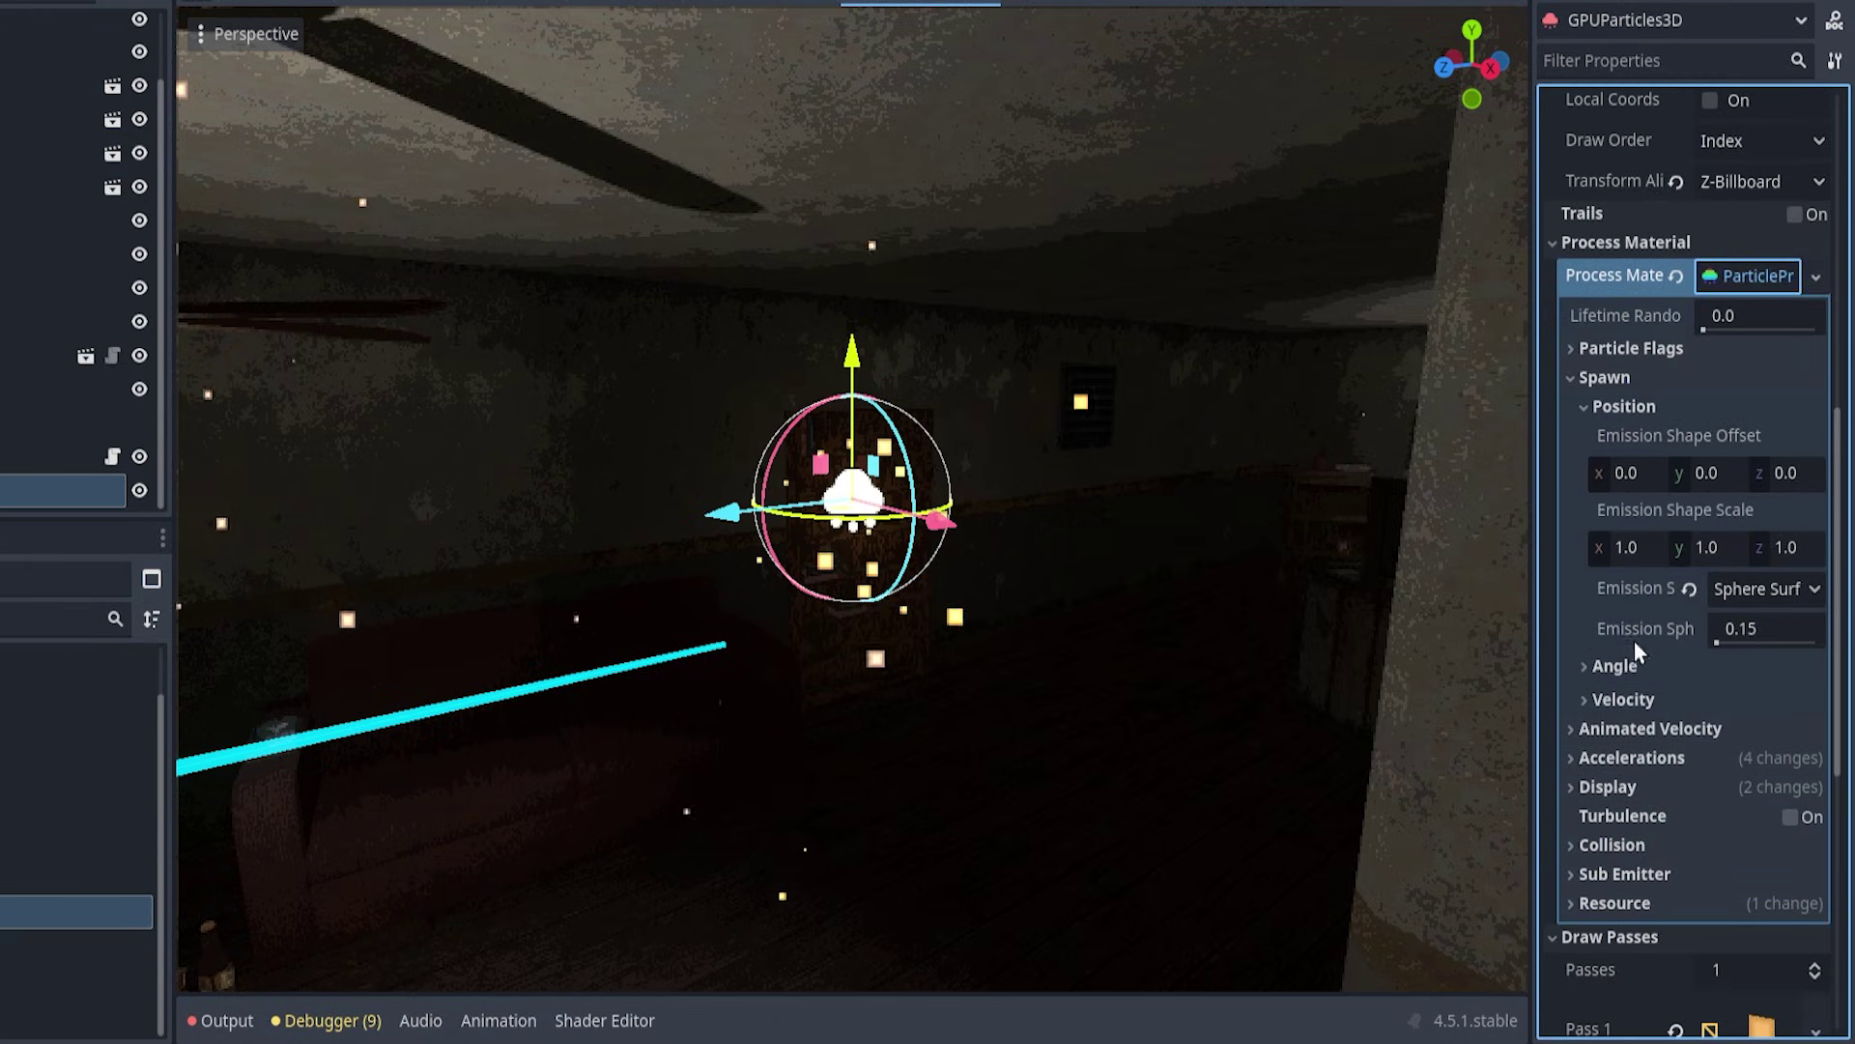
Step: Collapse Spawn, expand the material's Display section, and clear the Scale Curve
{"action": "left_click", "coordinate": [1595, 385]}
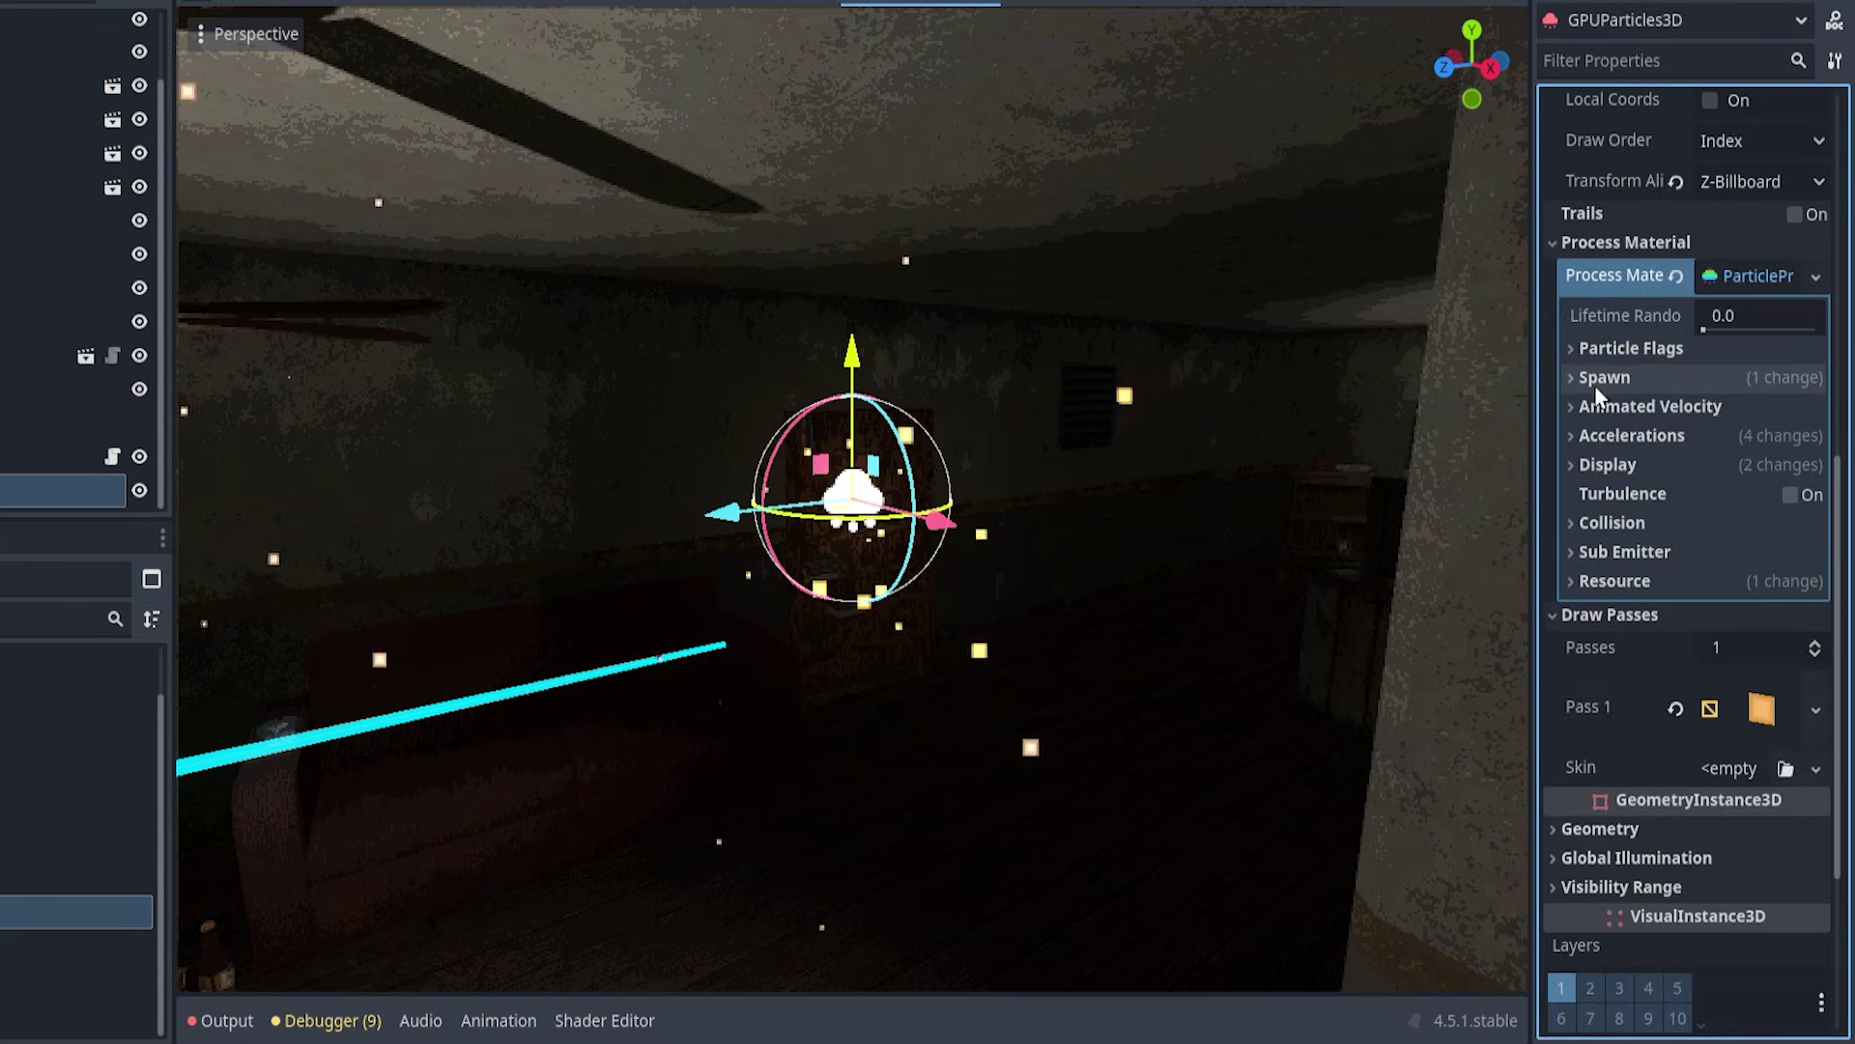
{"action": "left_click", "coordinate": [1627, 476]}
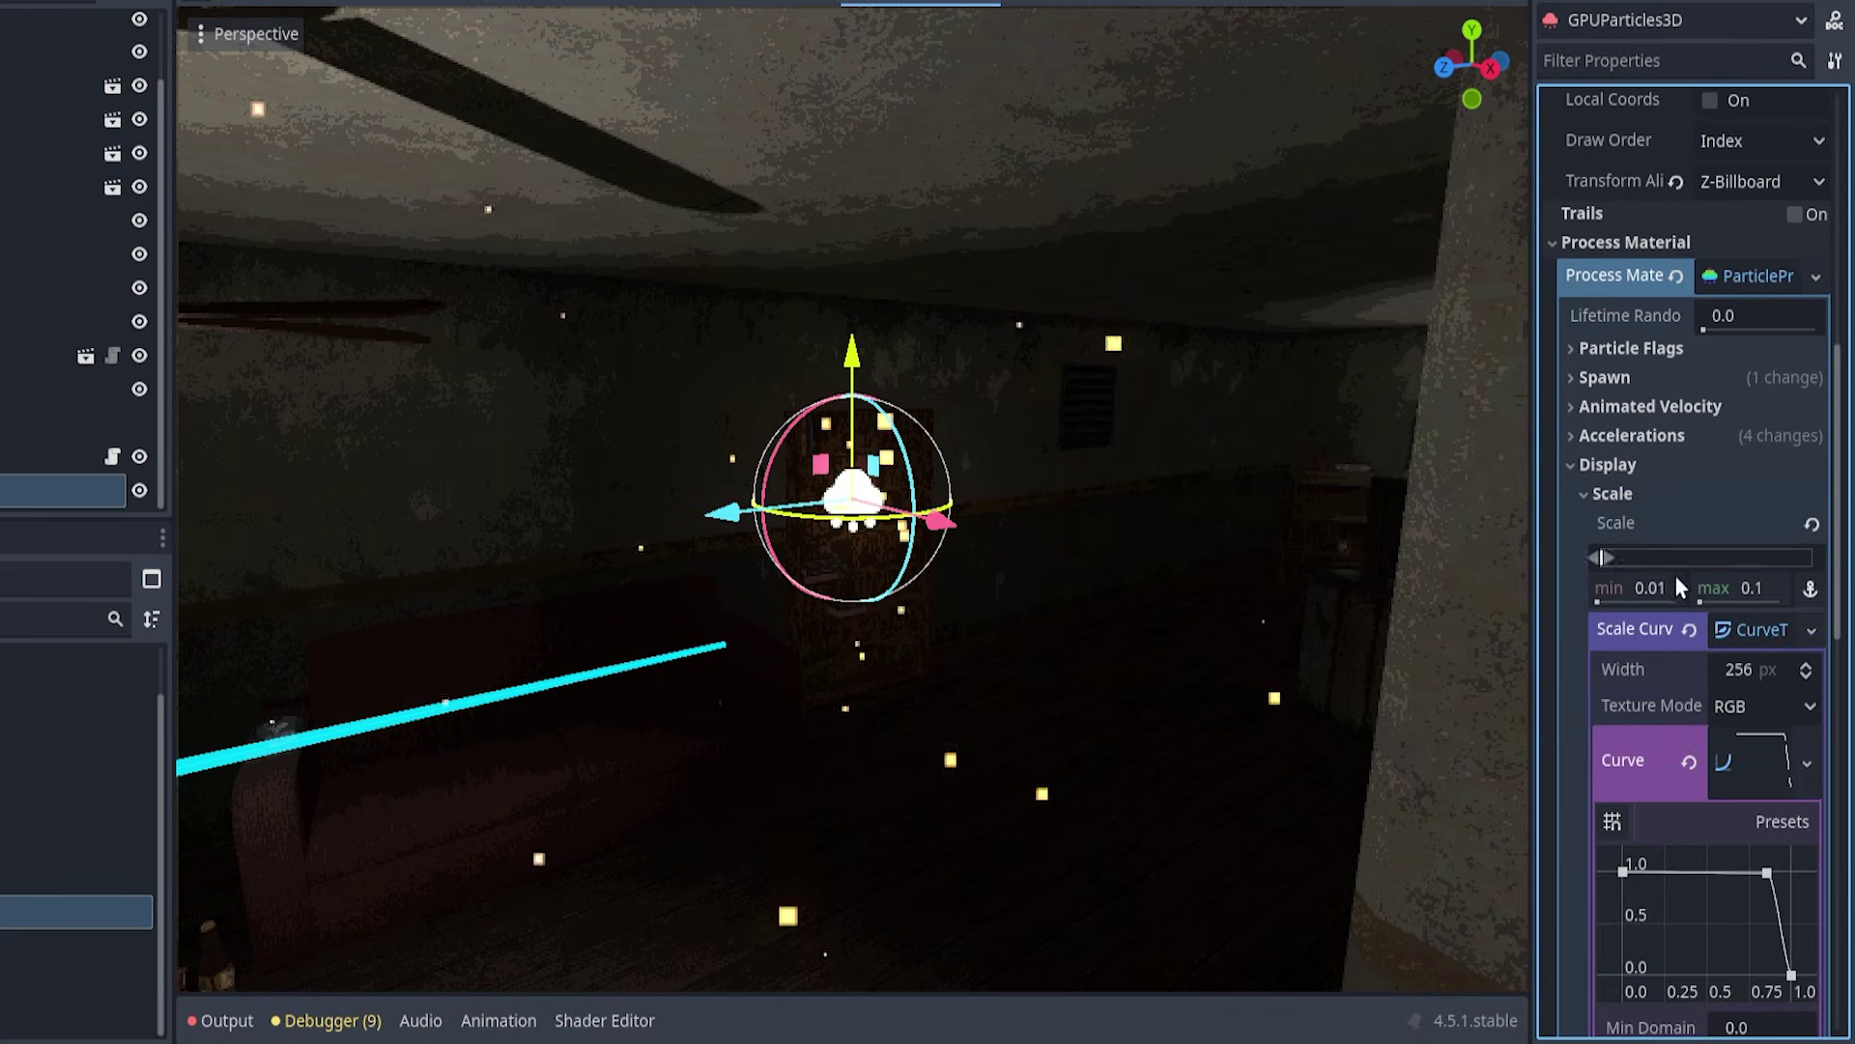
{"action": "scroll", "coordinate": [1701, 580], "scroll_direction": "down", "scroll_amount": 2}
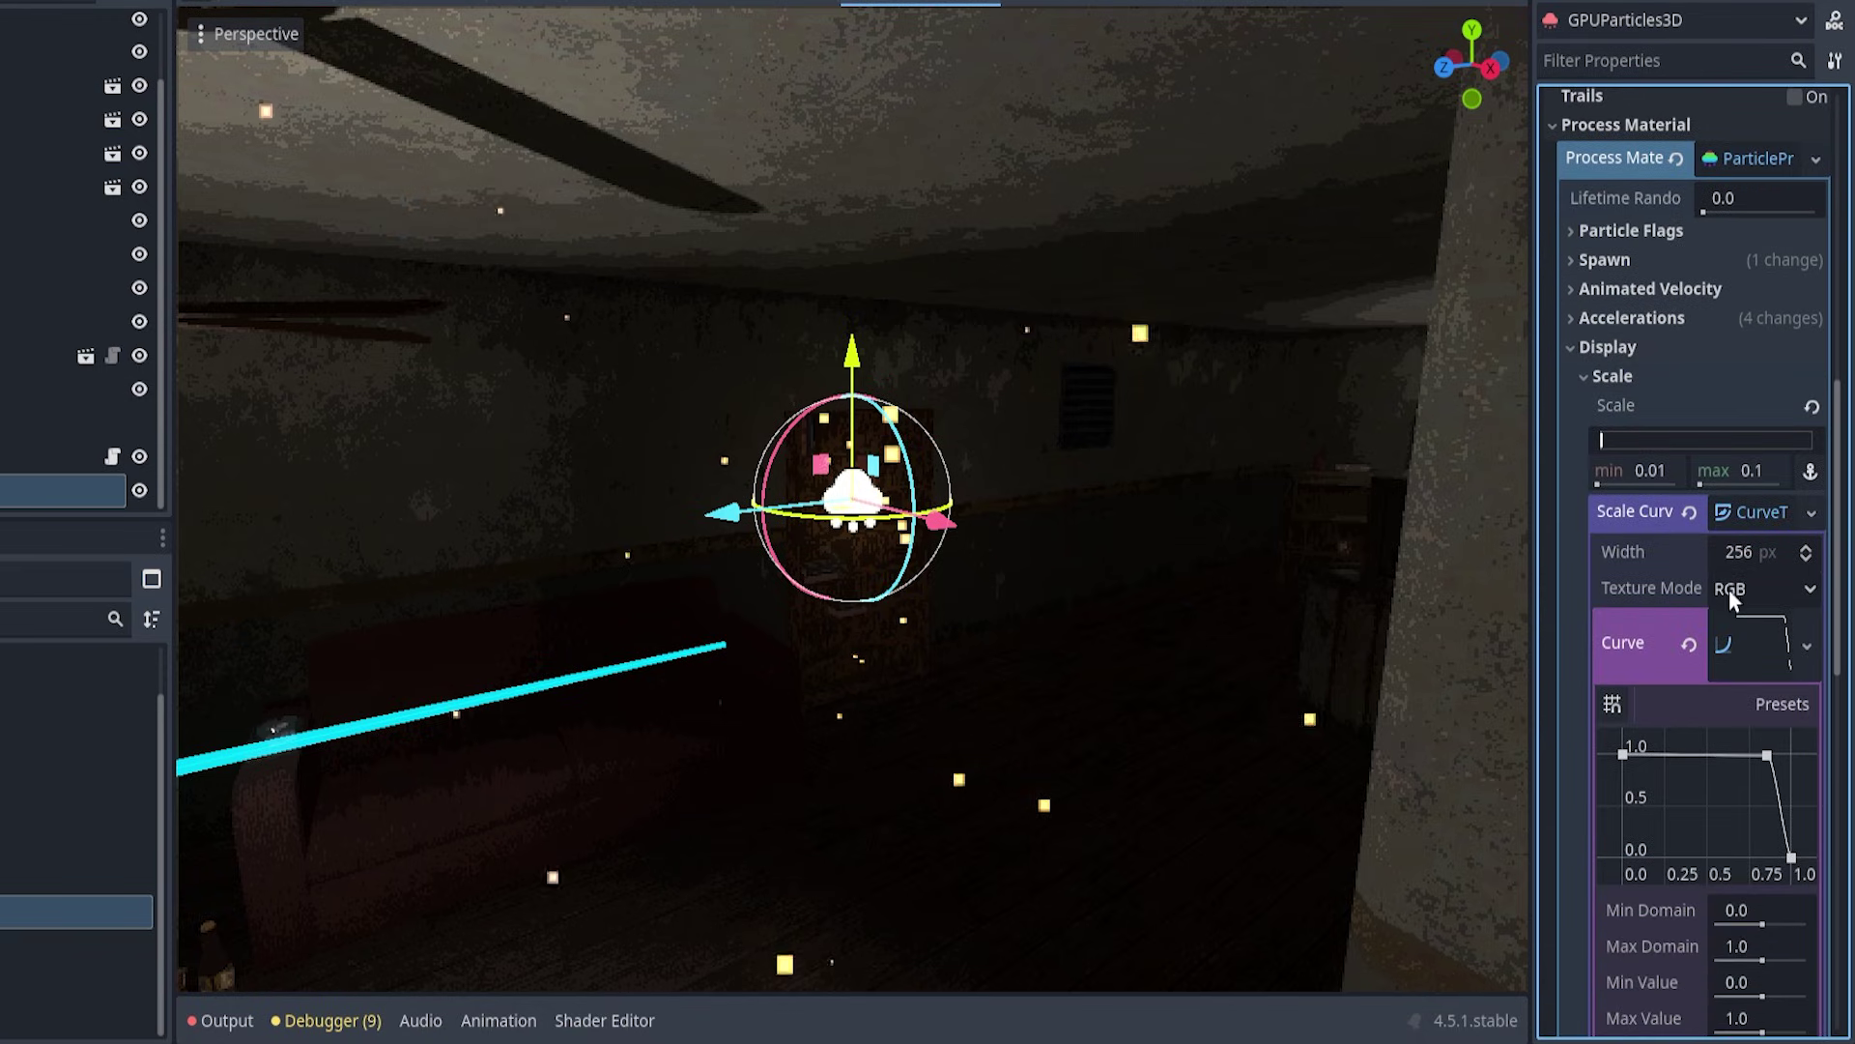
{"action": "left_click", "coordinate": [1689, 511]}
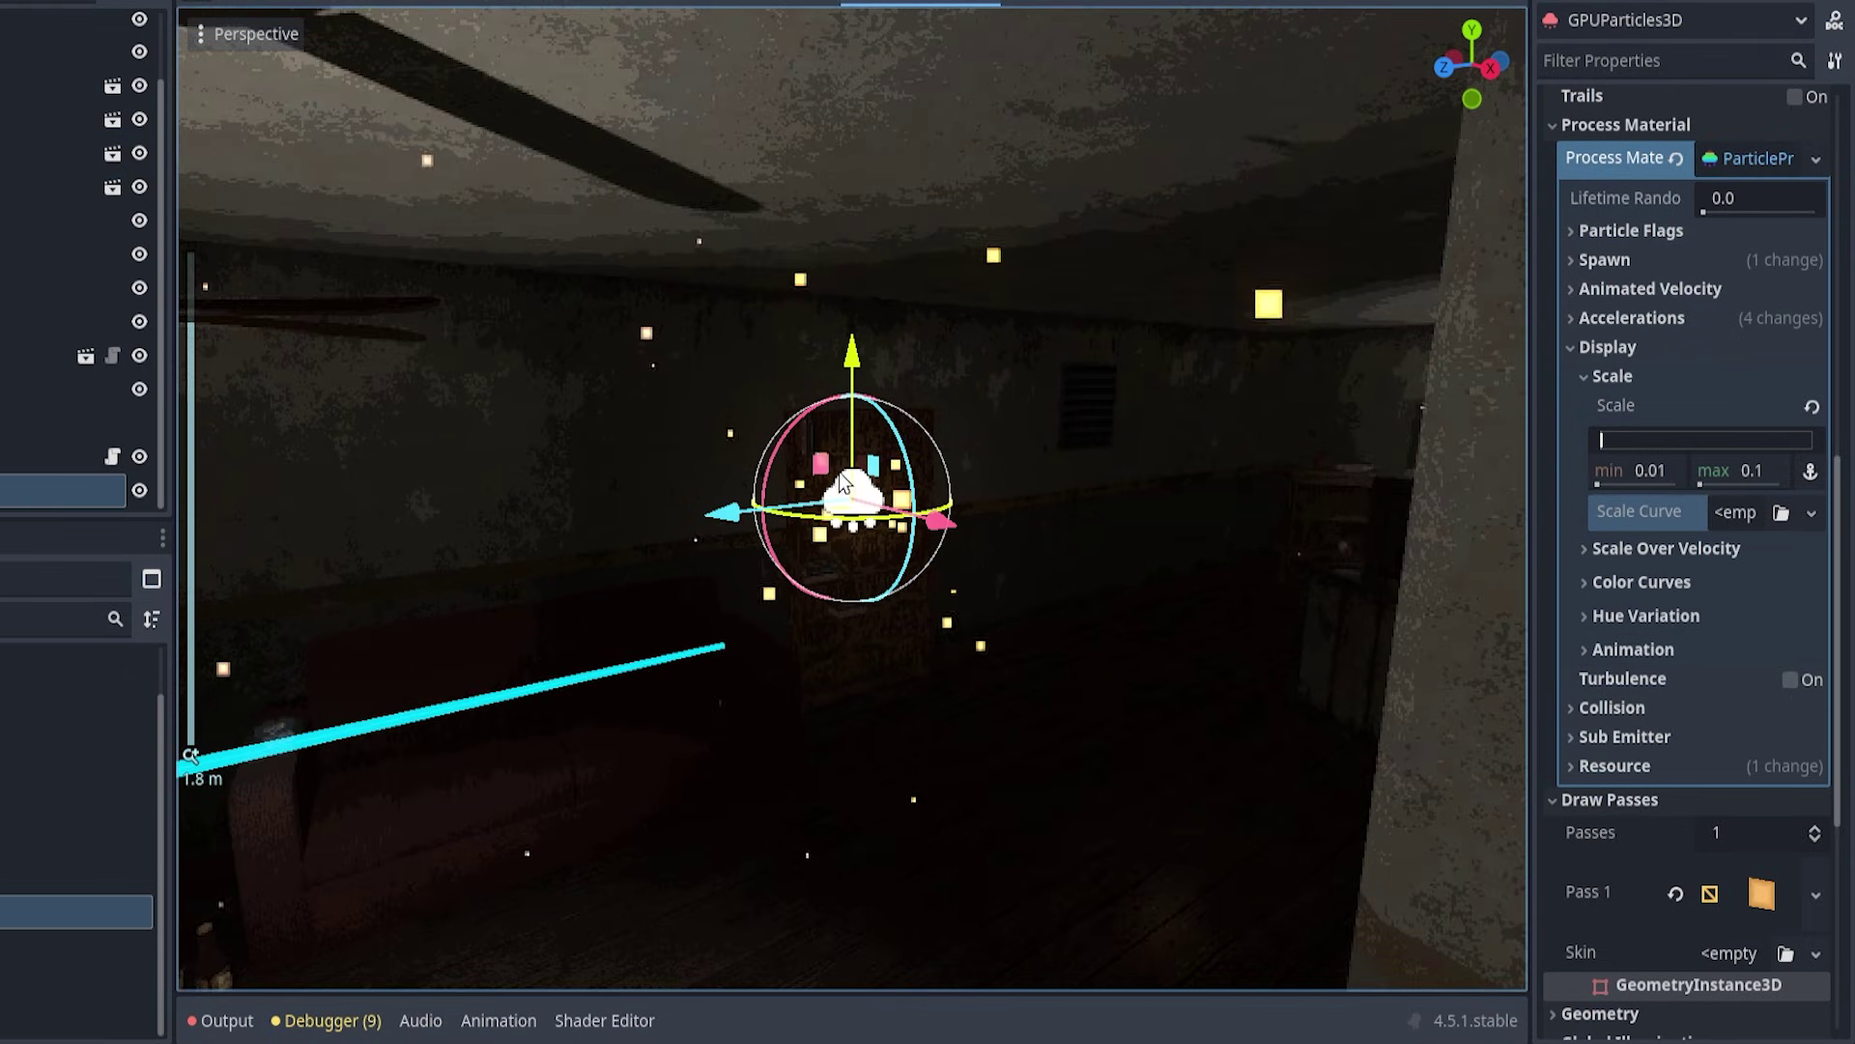
{"action": "middle_click_drag", "start_coordinate": [966, 556], "coordinate": [1034, 535]}
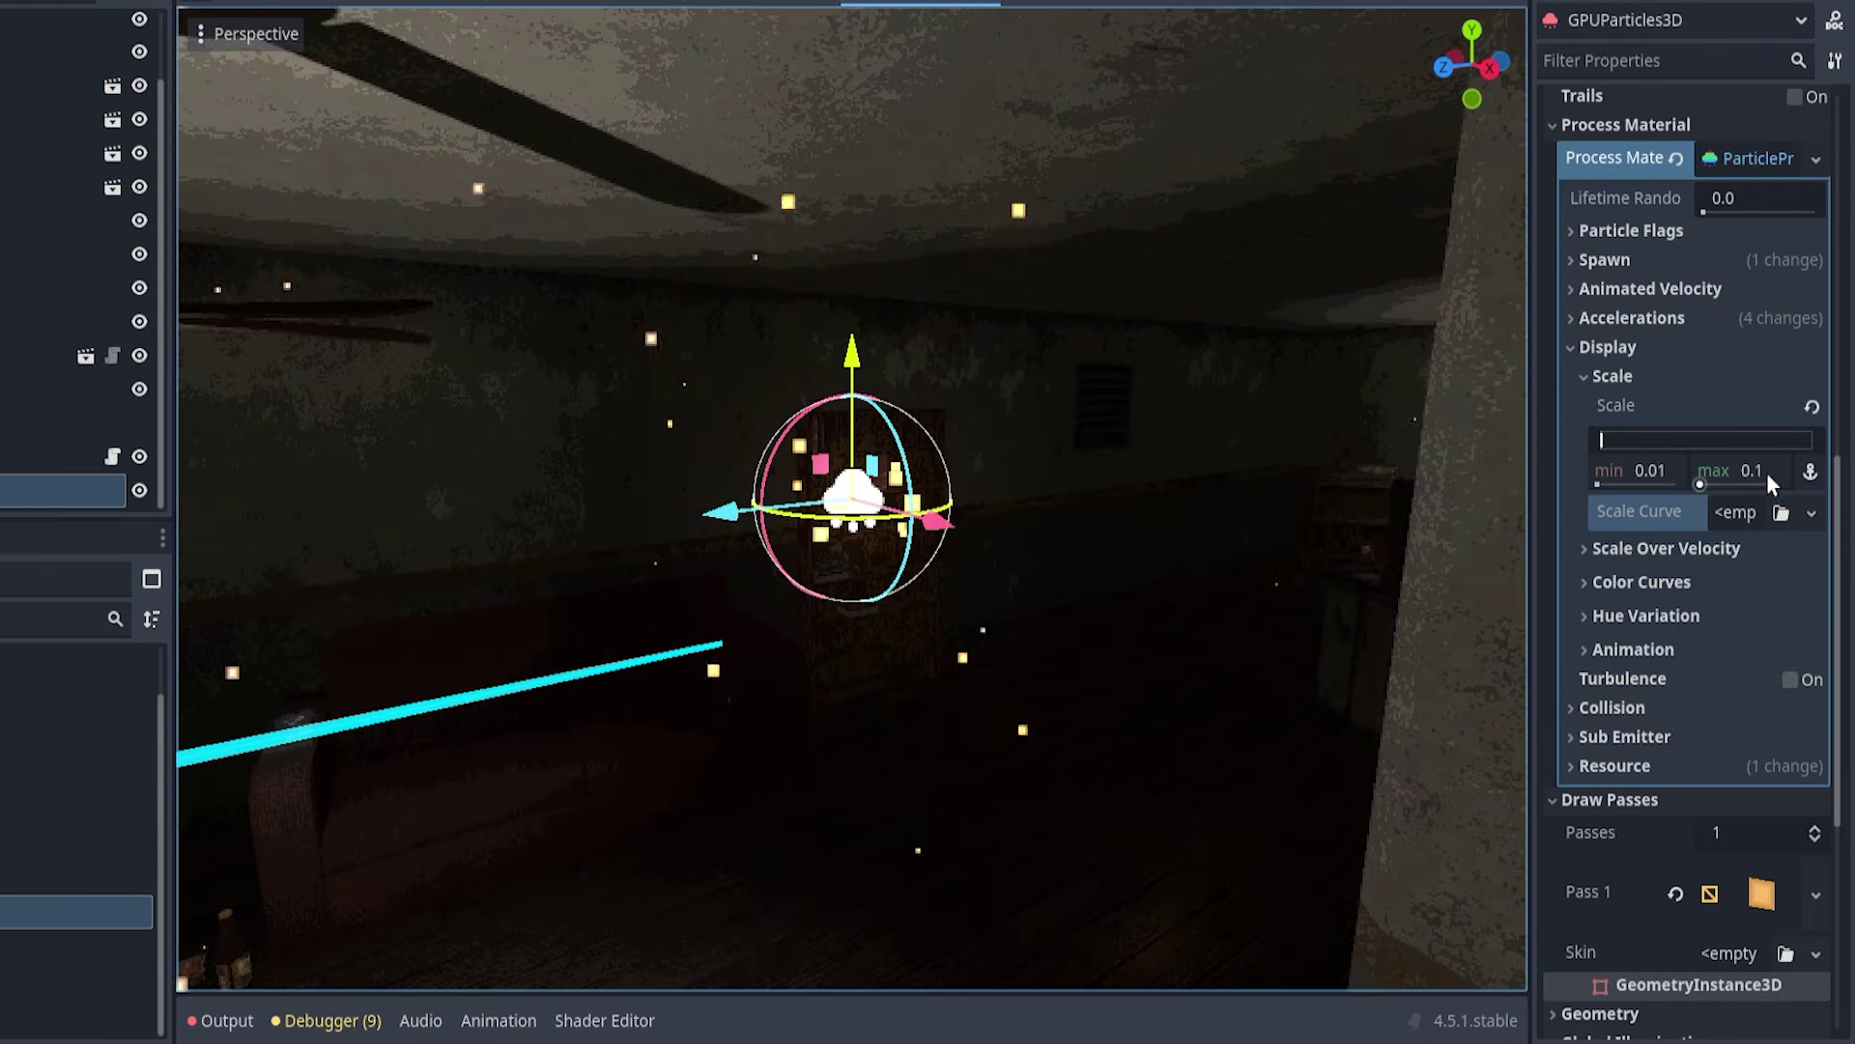
Step: Set the particle Scale minimum to 0.0 and maximum to 0.05
{"action": "mouse_move", "coordinate": [1765, 468]}
{"action": "left_mouse_down"}
{"action": "mouse_move", "coordinate": [1730, 470]}
{"action": "mouse_move", "coordinate": [1788, 470]}
{"action": "mouse_move", "coordinate": [1751, 469]}
{"action": "left_mouse_up"}
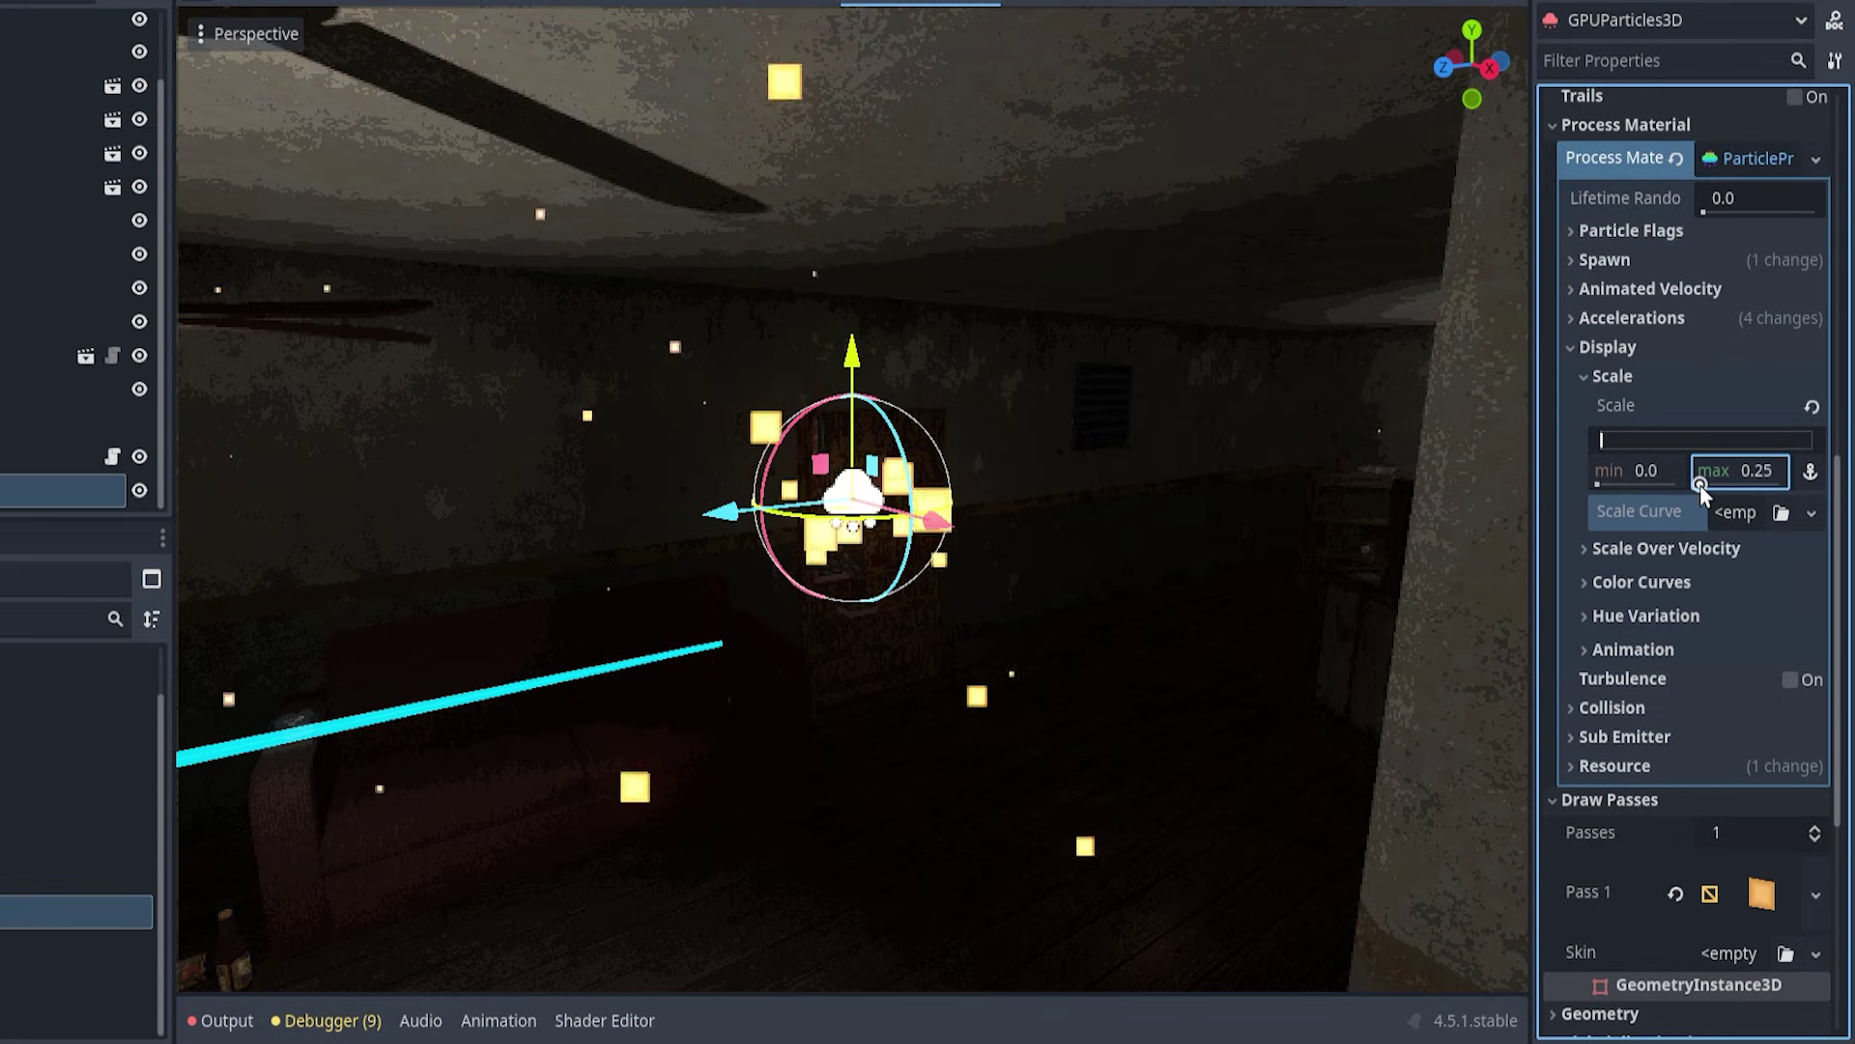
{"action": "left_click", "coordinate": [1737, 472]}
{"action": "type", "text": ".05"}
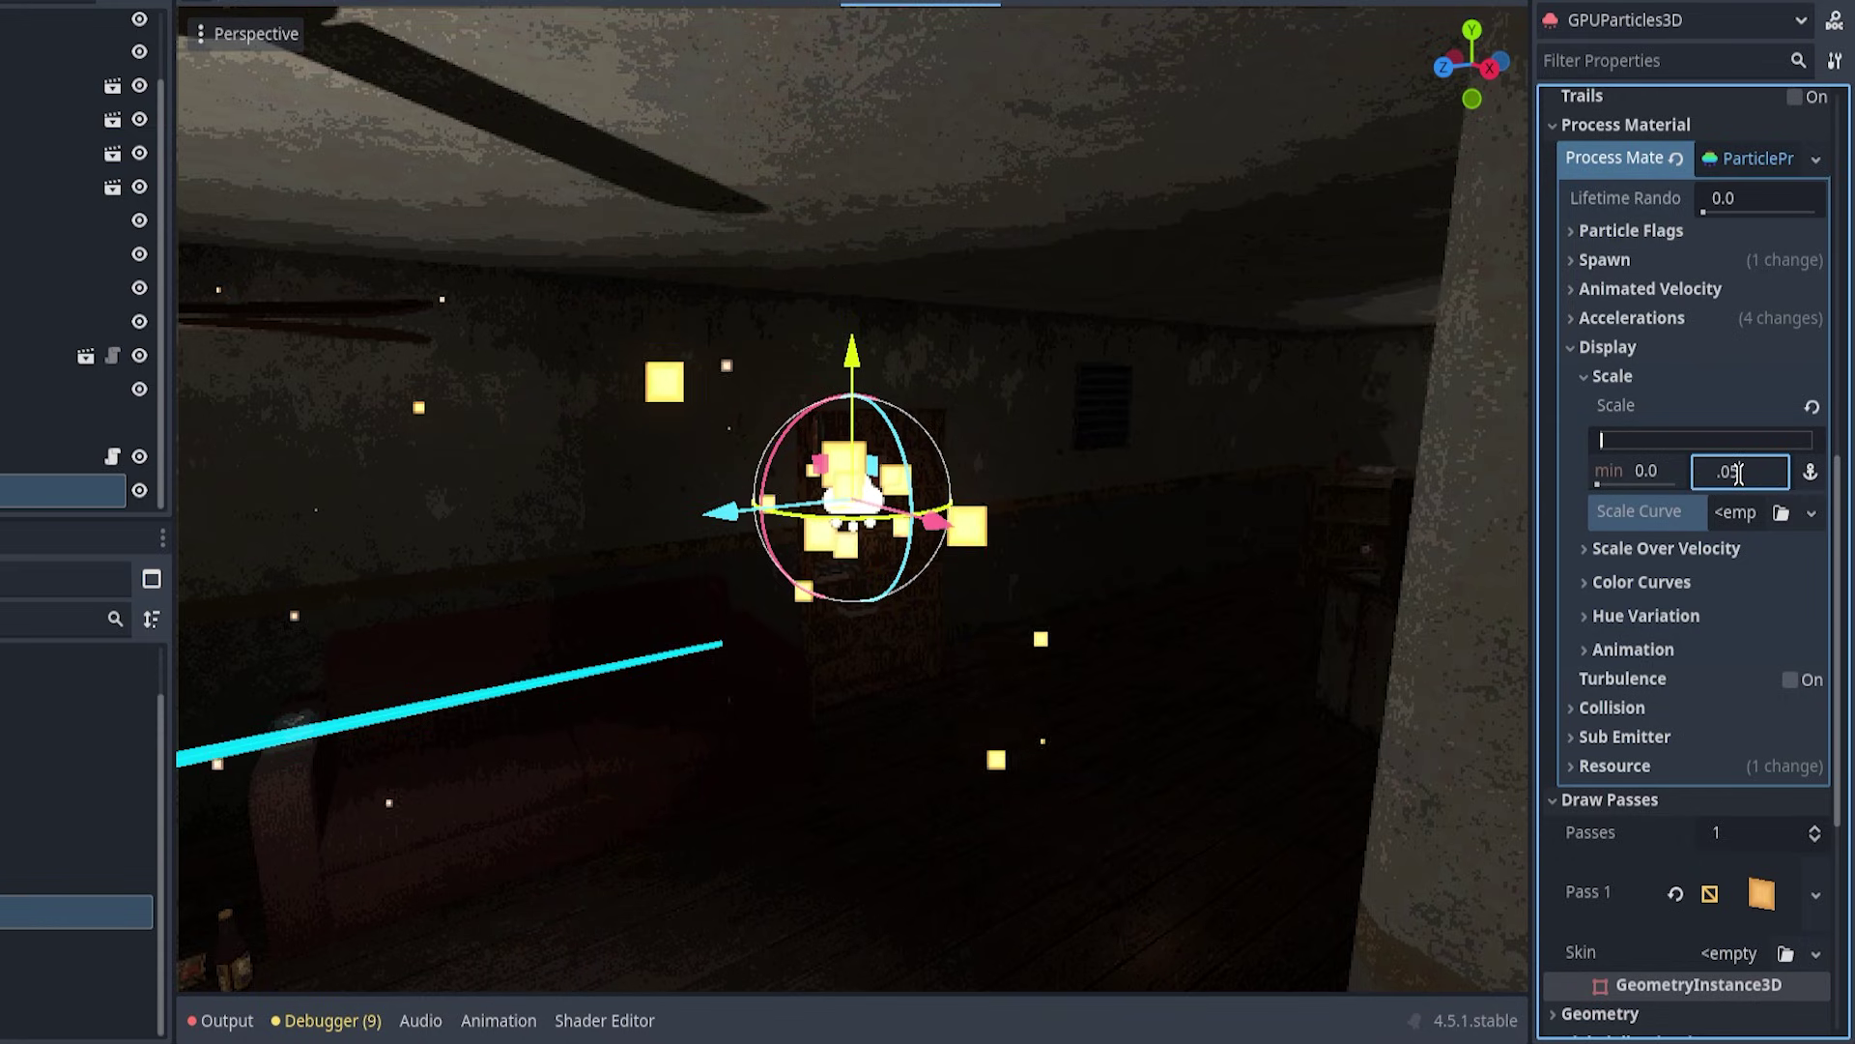
{"action": "key", "text": "Return"}
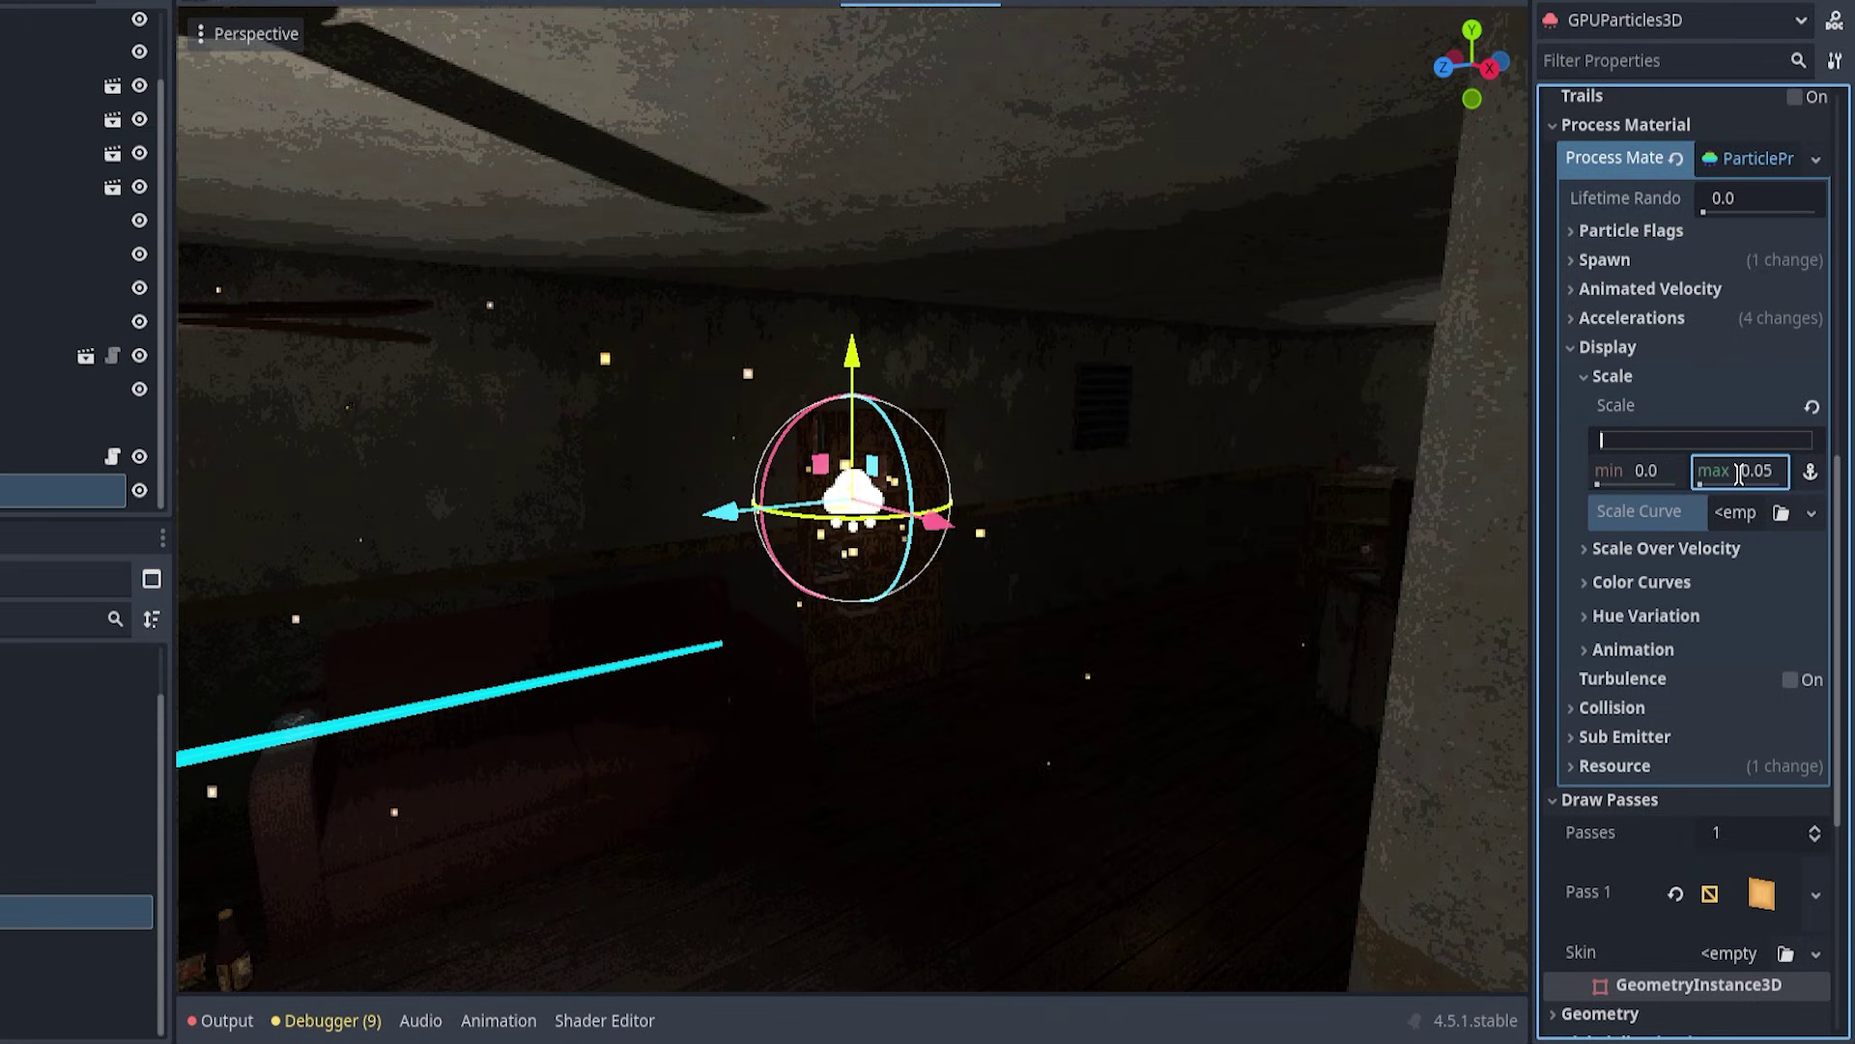
{"action": "middle_click_drag", "start_coordinate": [734, 504], "coordinate": [846, 665]}
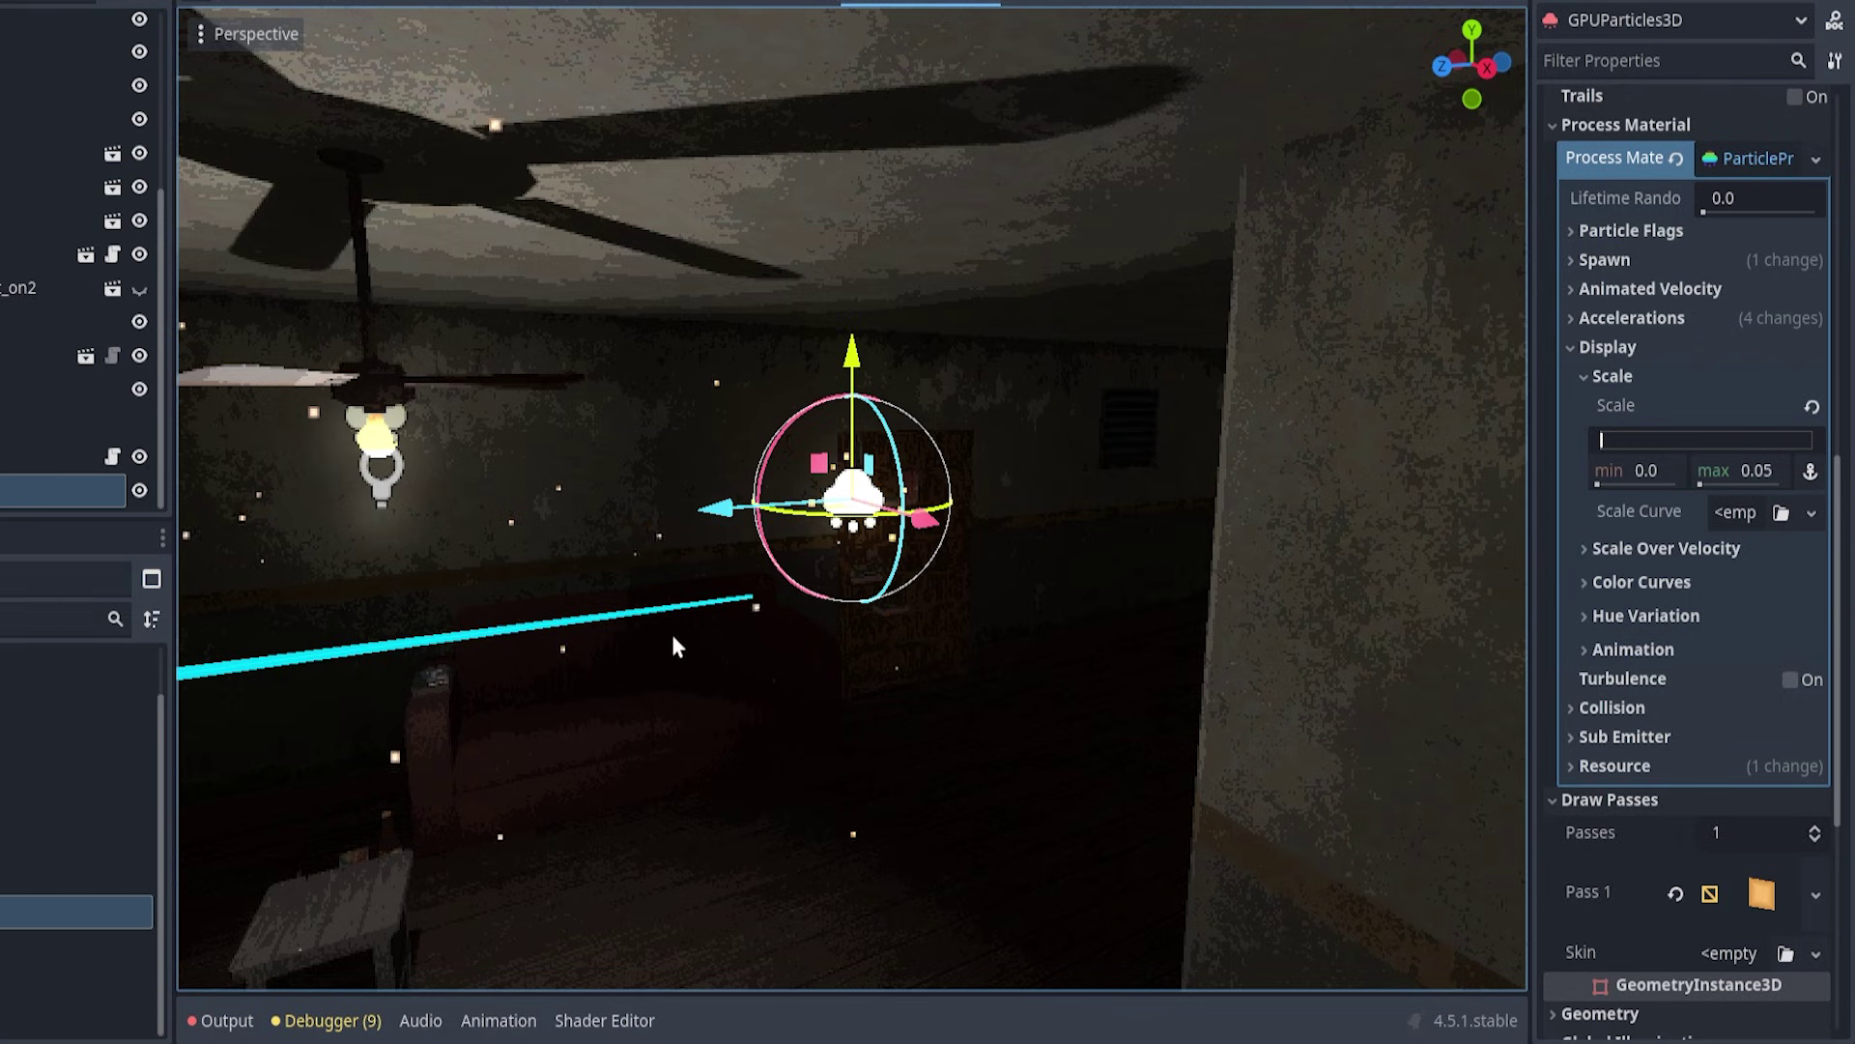
{"action": "mouse_move", "coordinate": [670, 634]}
{"action": "middle_mouse_down"}
{"action": "mouse_move", "coordinate": [901, 643]}
{"action": "mouse_move", "coordinate": [605, 658]}
{"action": "mouse_move", "coordinate": [651, 665]}
{"action": "middle_mouse_up"}
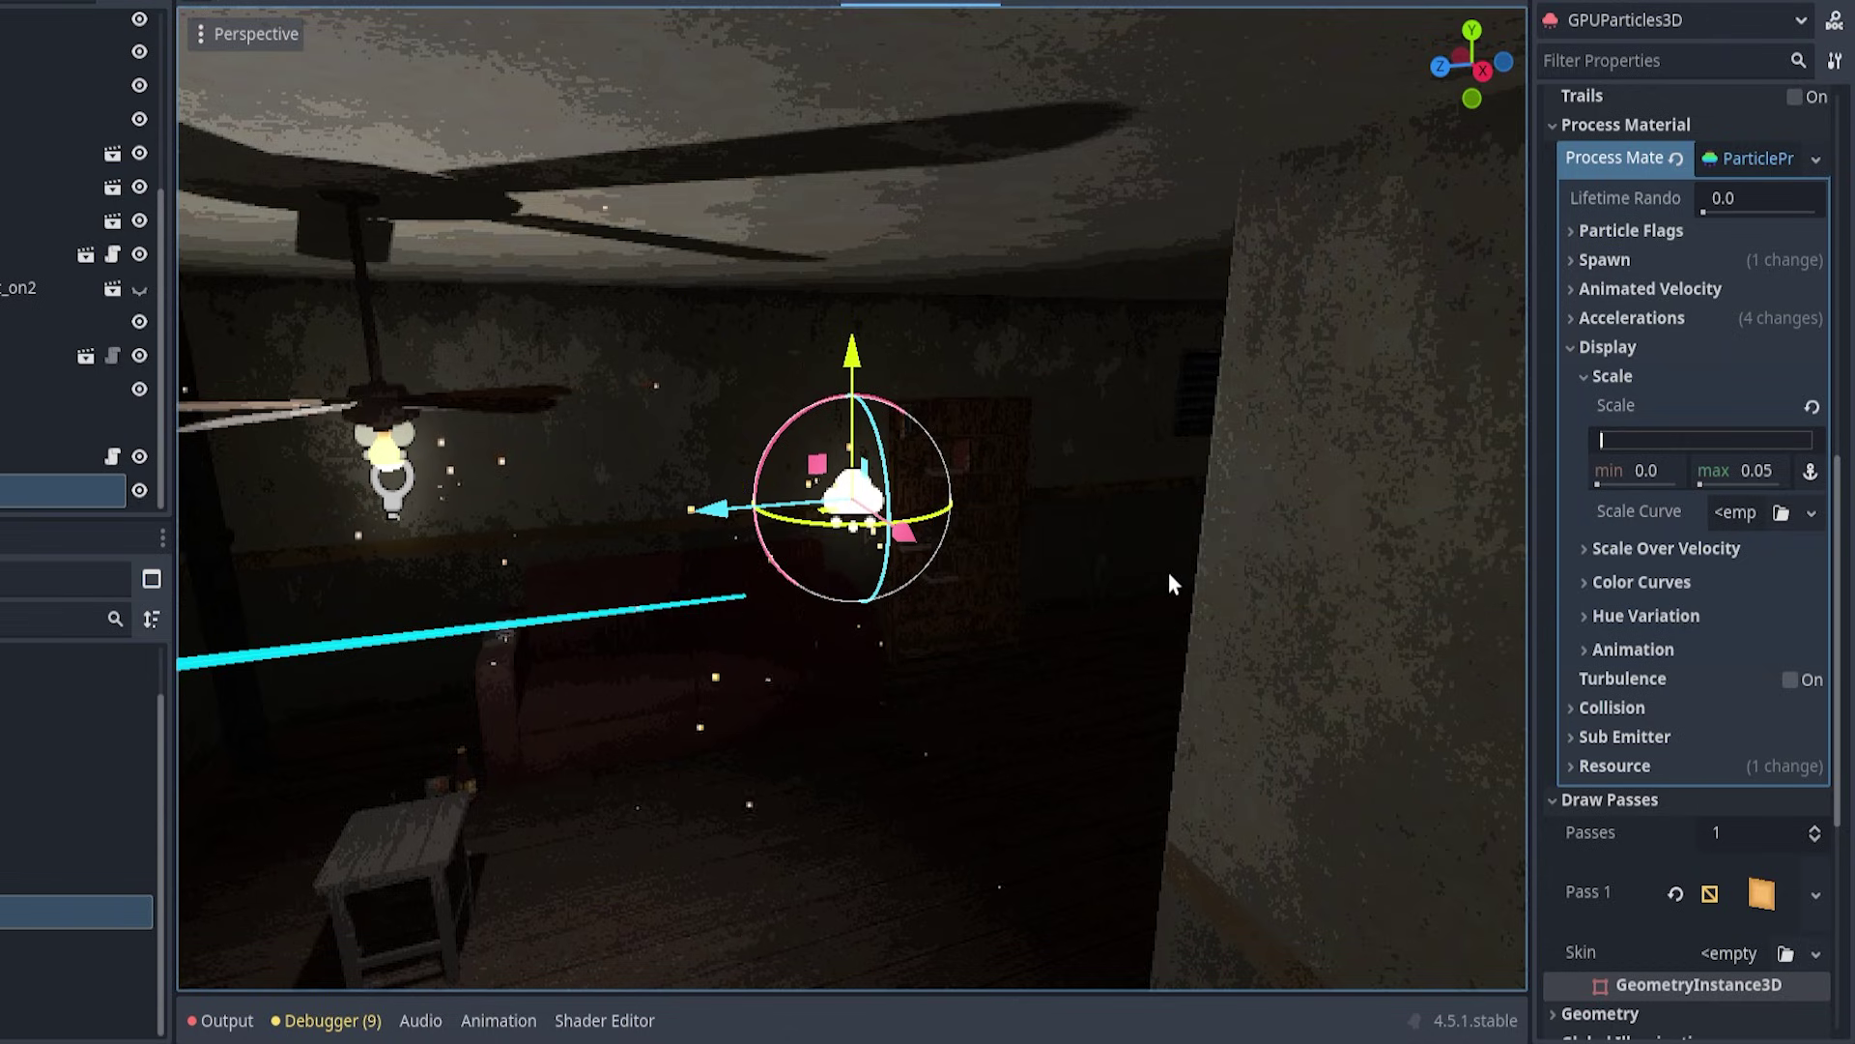
{"action": "scroll", "coordinate": [1690, 607], "scroll_direction": "down", "scroll_amount": 3}
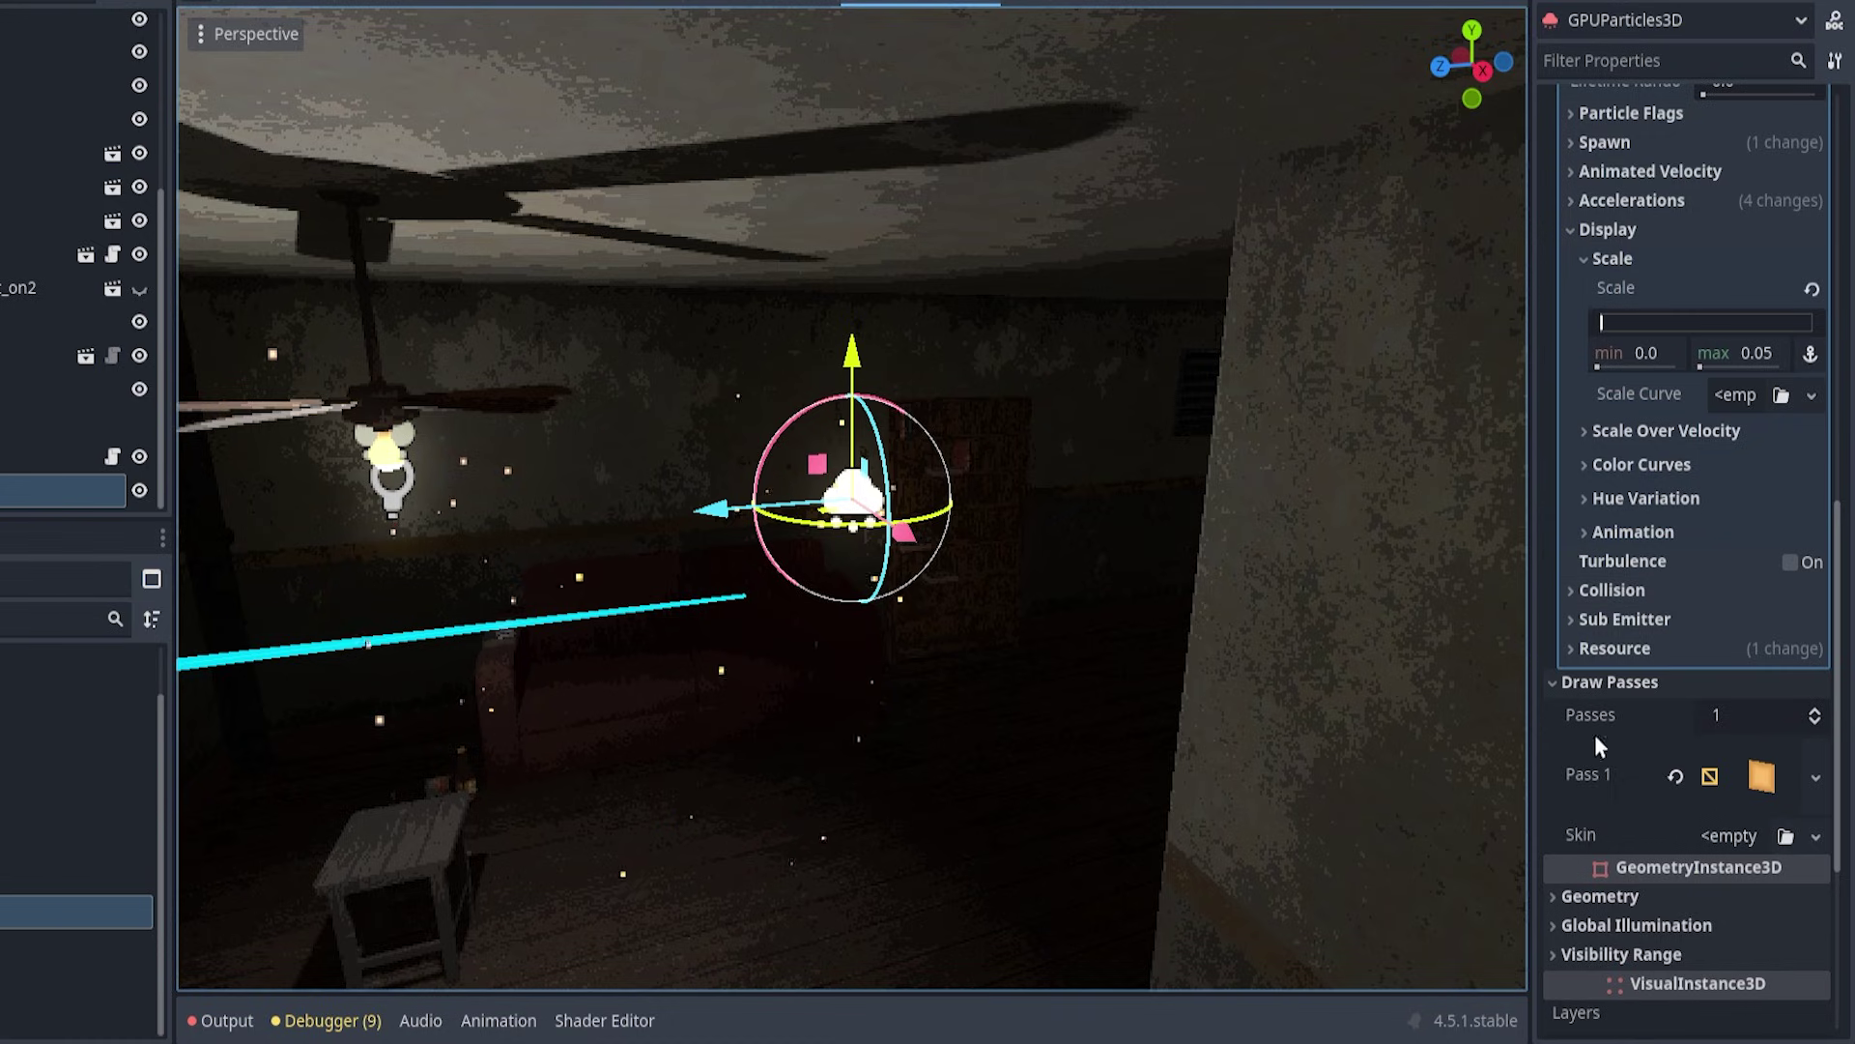
{"action": "scroll", "coordinate": [1693, 775], "scroll_direction": "up", "scroll_amount": 6}
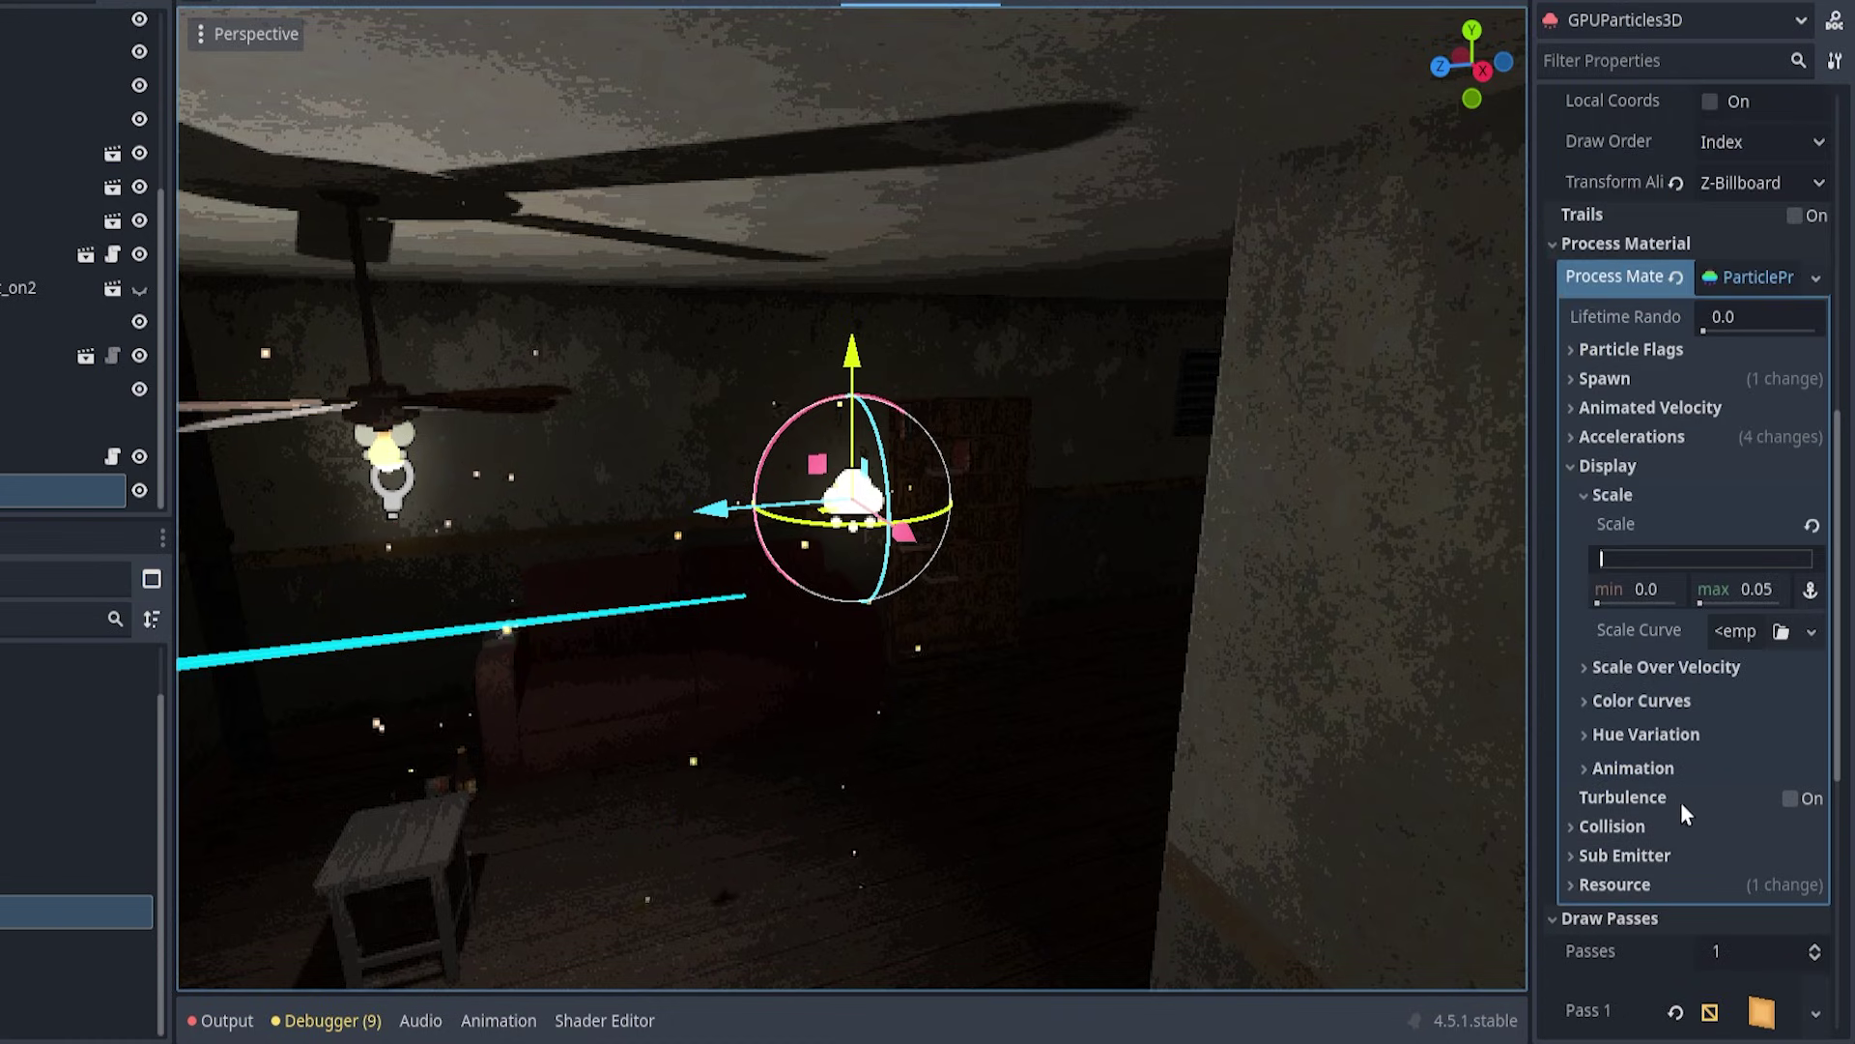
{"action": "scroll", "coordinate": [1683, 624], "scroll_direction": "up", "scroll_amount": 18}
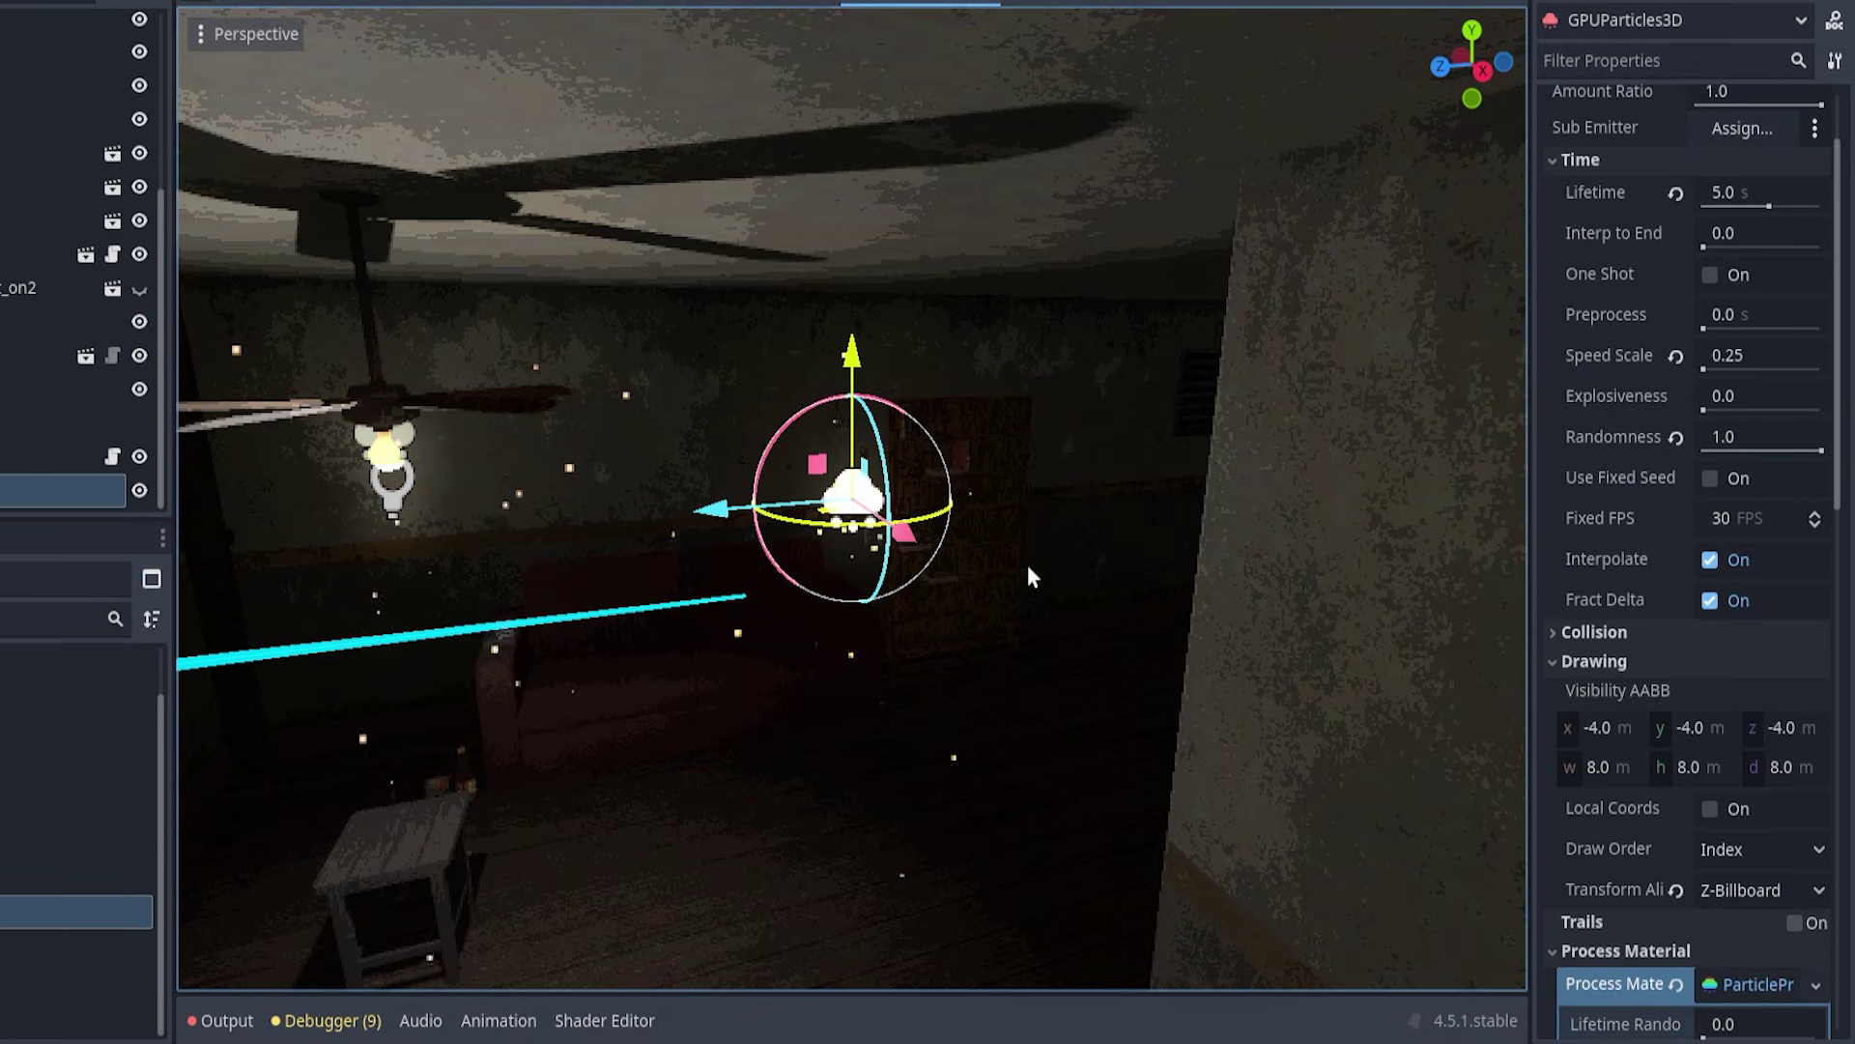
{"action": "middle_click_drag", "start_coordinate": [1028, 564], "coordinate": [1003, 571]}
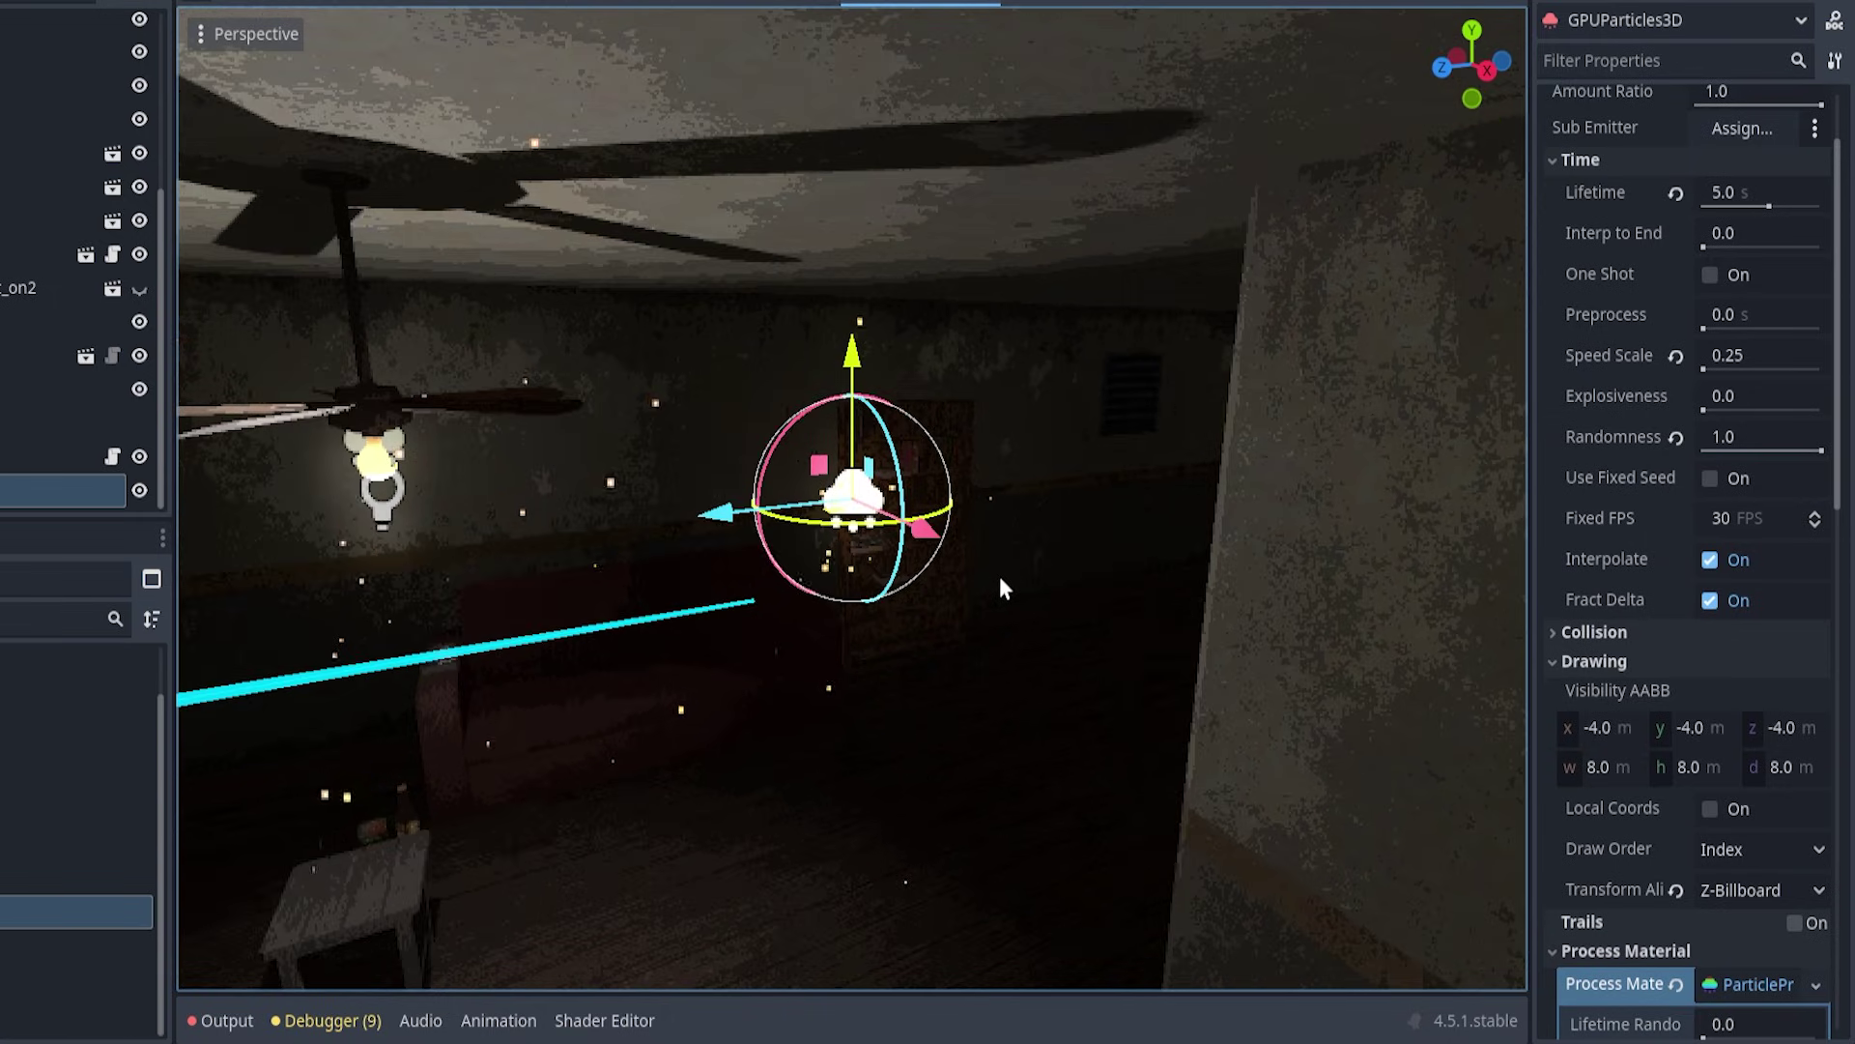